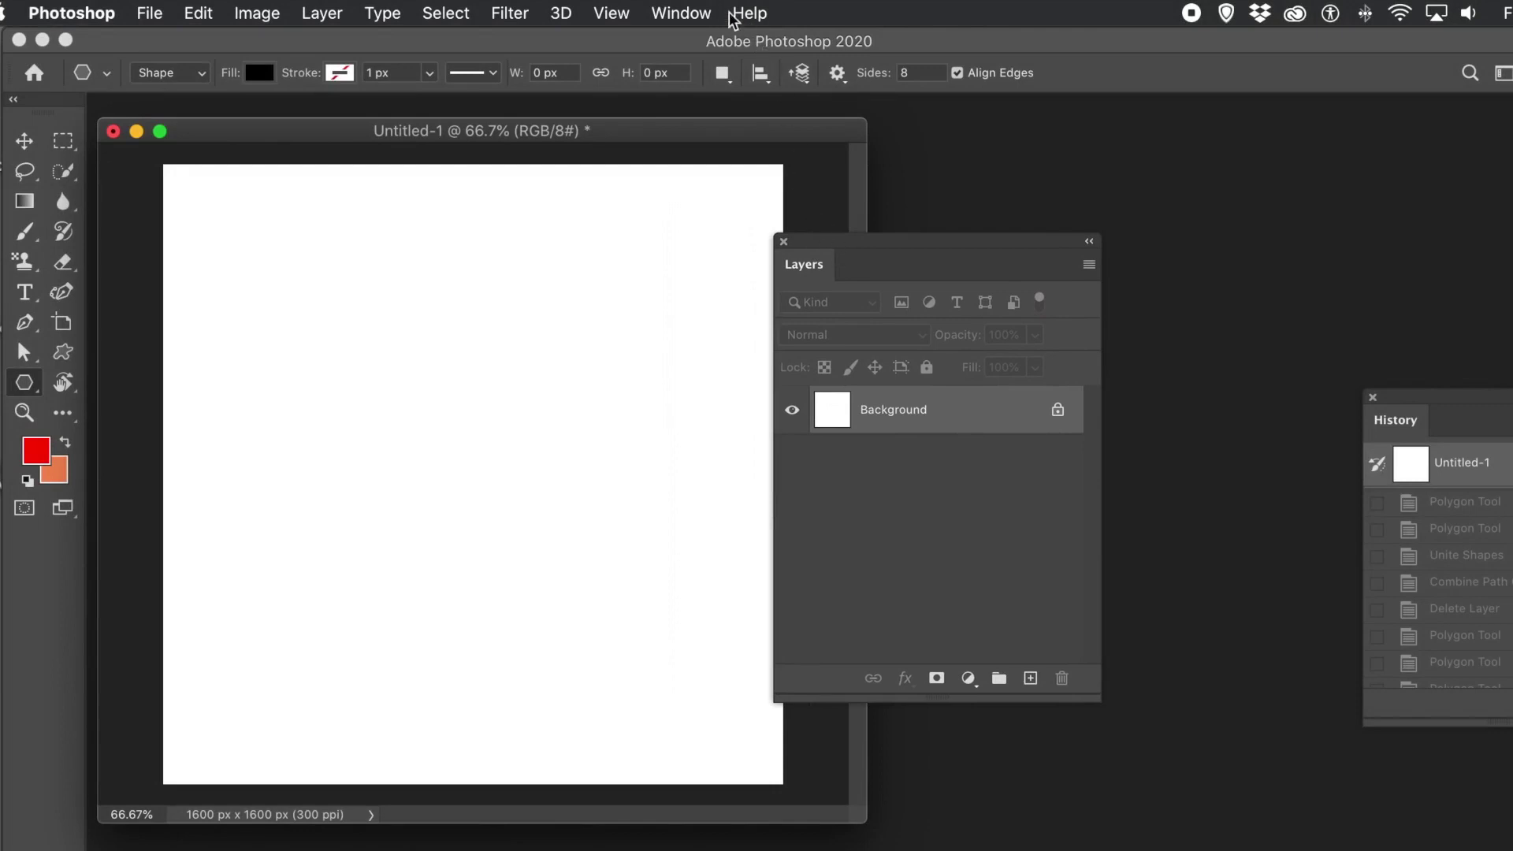
Look over the Window menu's panel list, then bring up the View menu.
{"action": "left_click", "coordinate": [682, 17]}
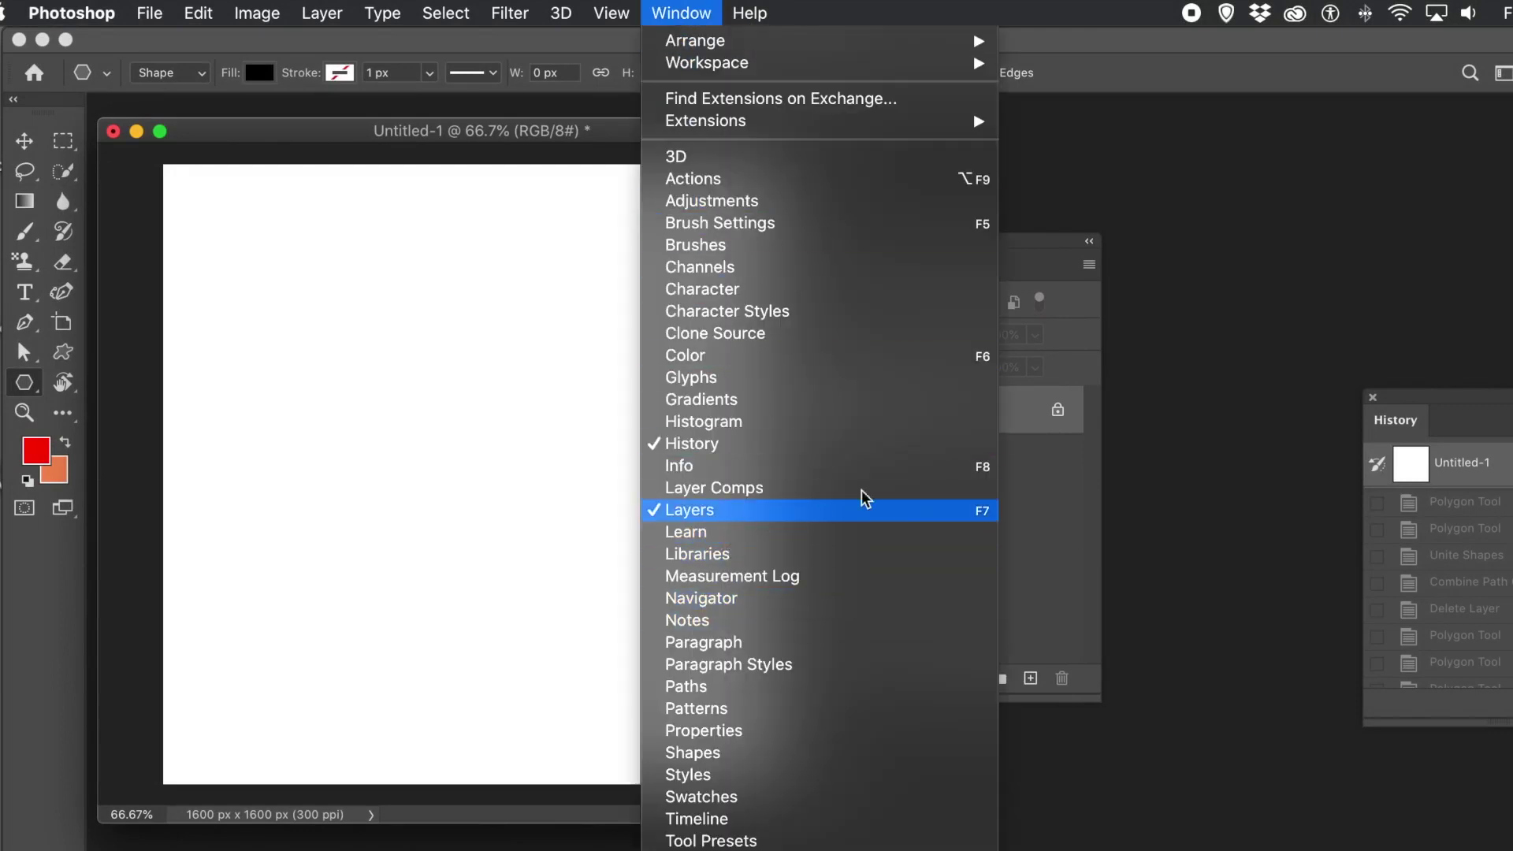
{"action": "left_click", "coordinate": [1019, 241]}
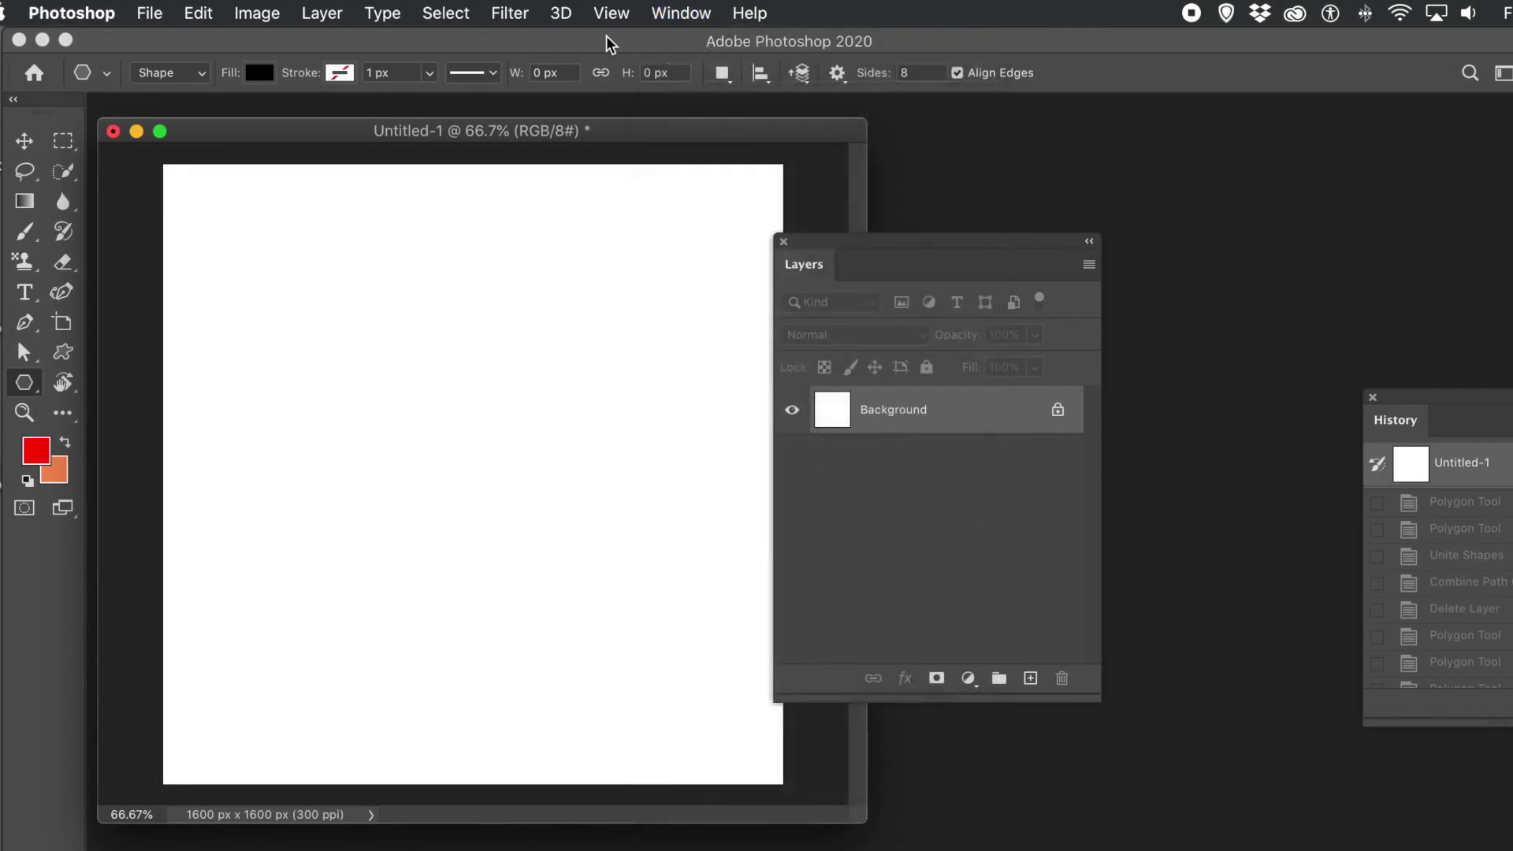
{"action": "left_click", "coordinate": [613, 16]}
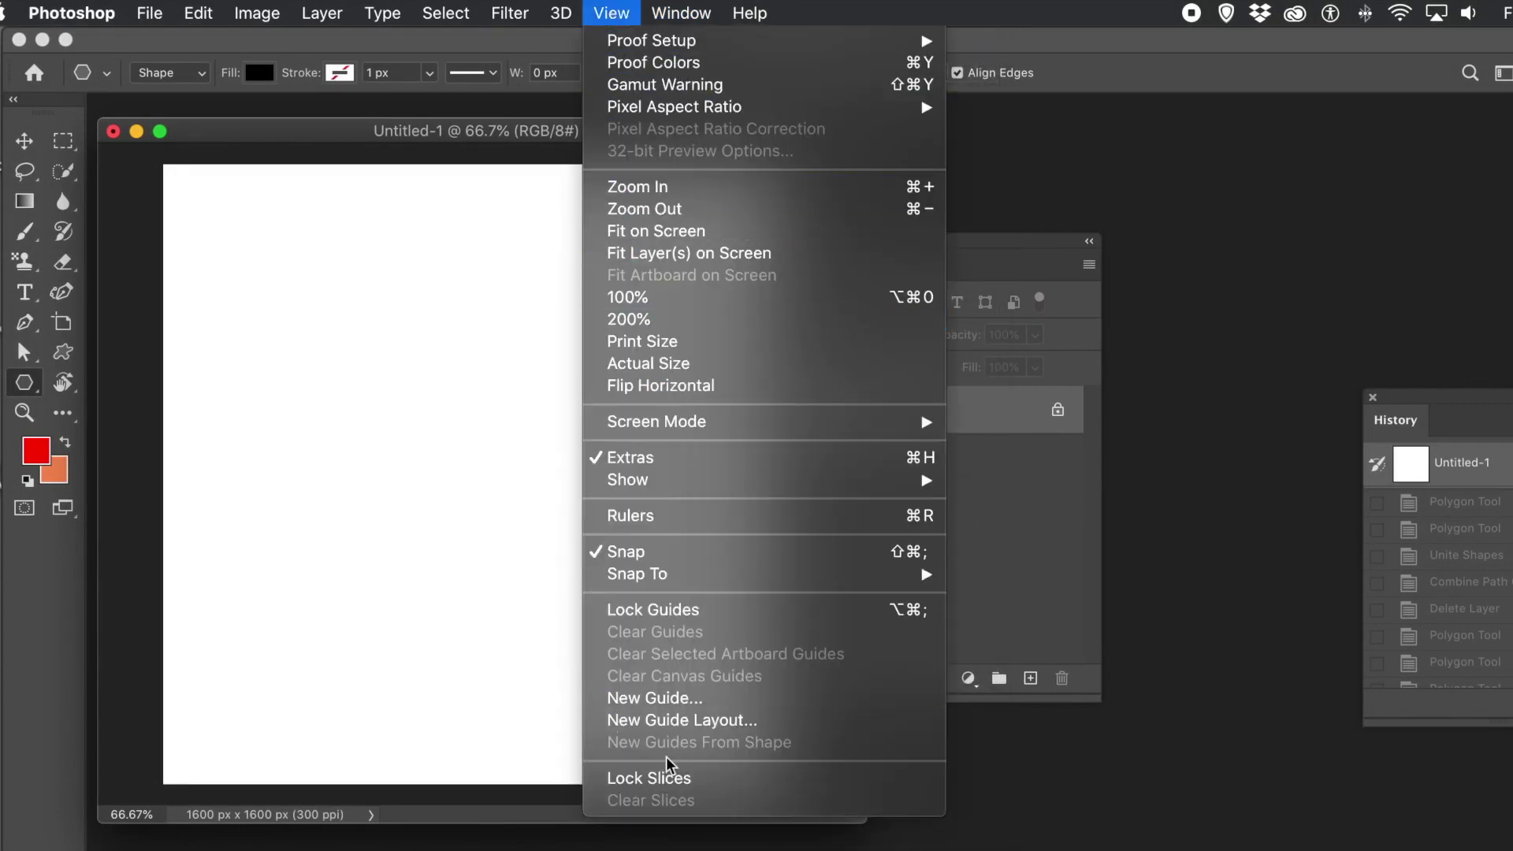
Add a New Guide Layout of 2 columns and 2 rows crossing at the canvas centre.
{"action": "left_click", "coordinate": [670, 720]}
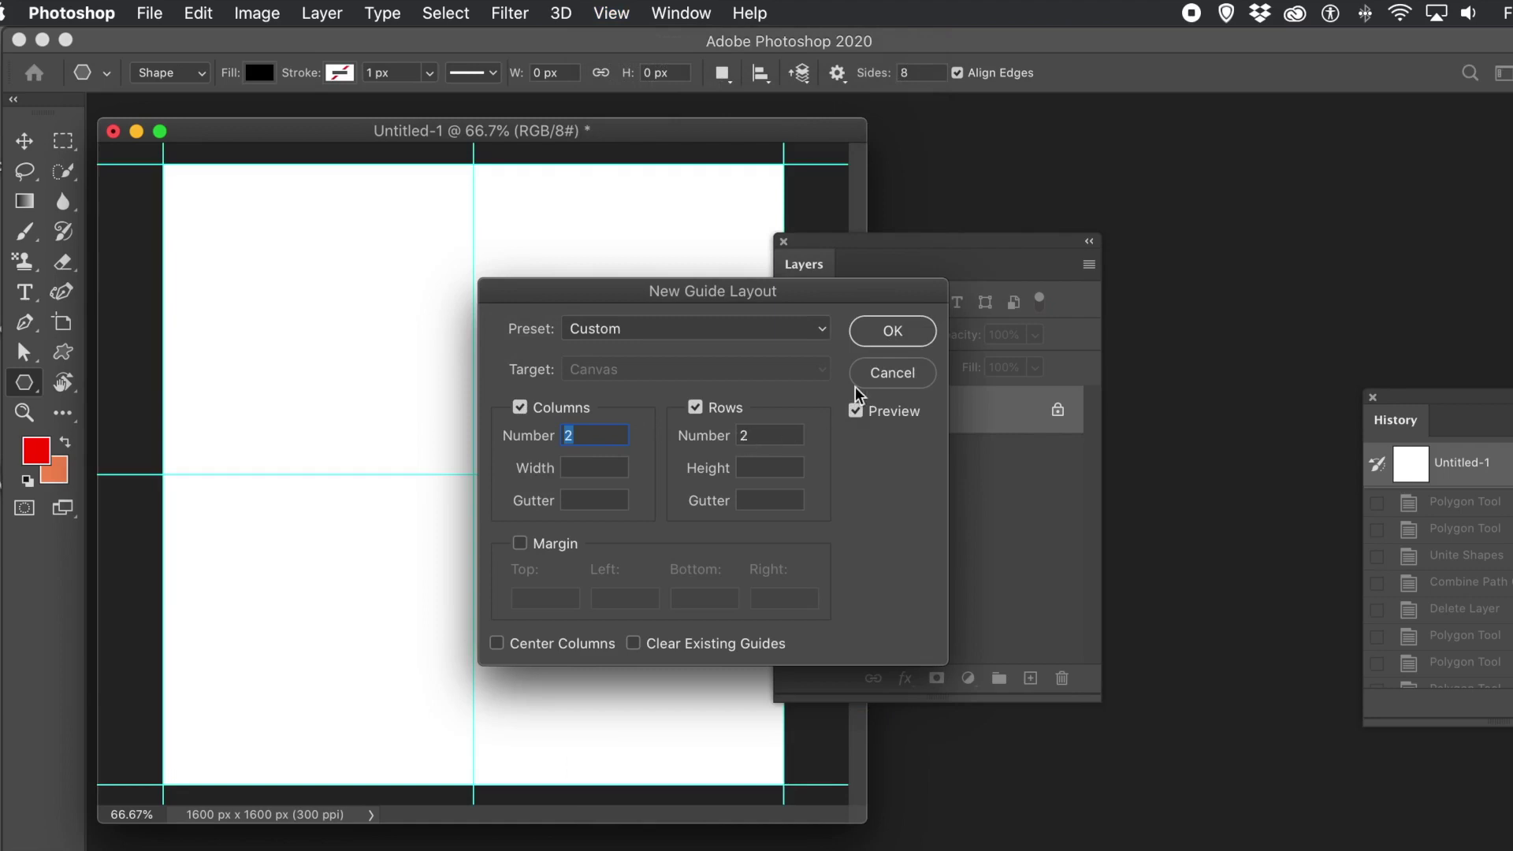
{"action": "left_click", "coordinate": [894, 332]}
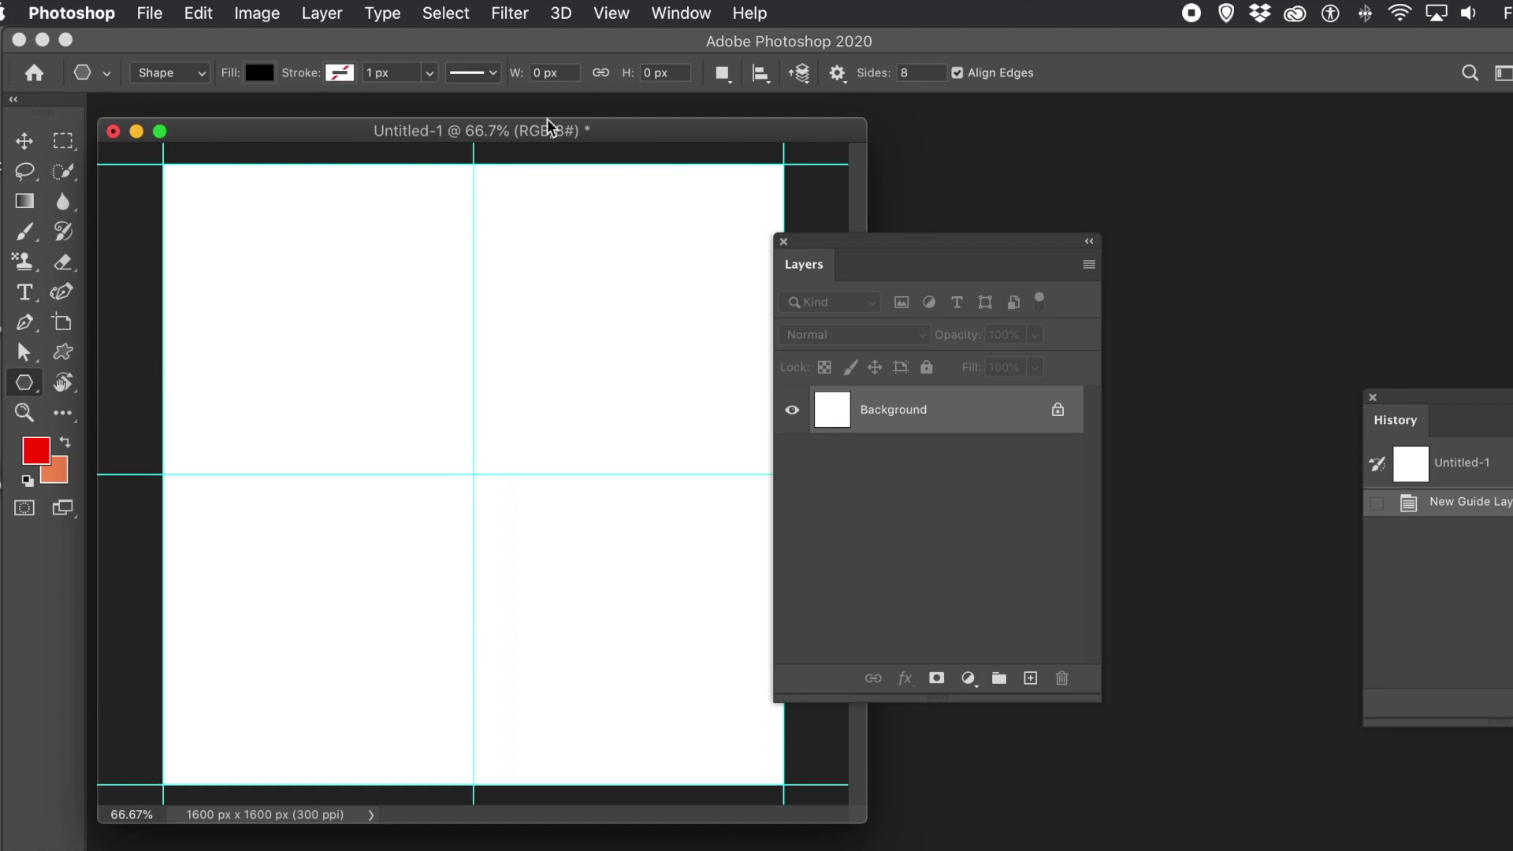
{"action": "left_click", "coordinate": [177, 72]}
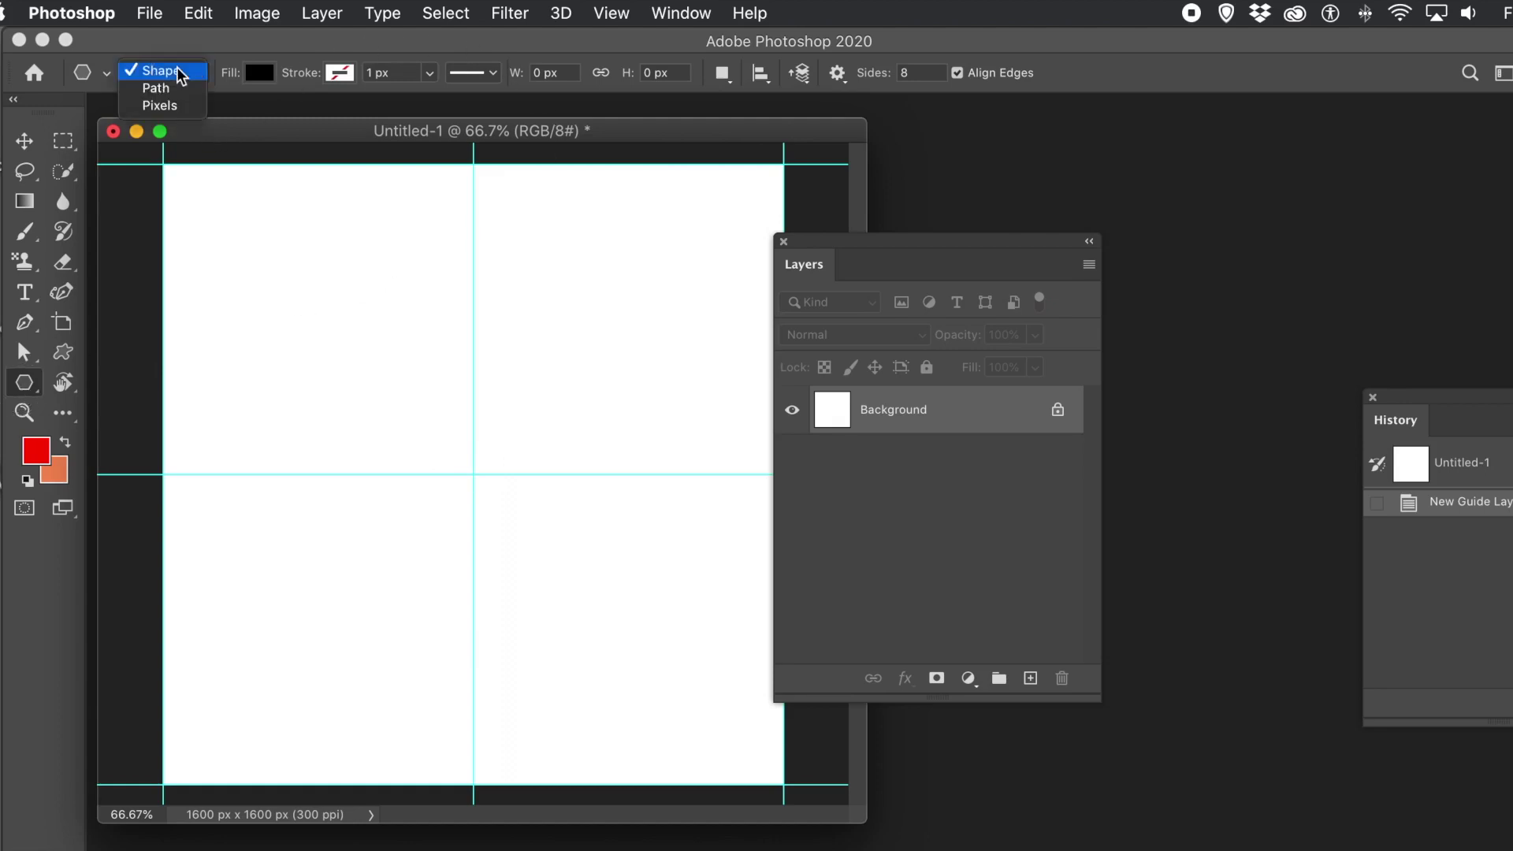
Set the Polygon tool to Shape mode, Star with 83% indent, and 4 sides.
{"action": "left_click", "coordinate": [270, 78]}
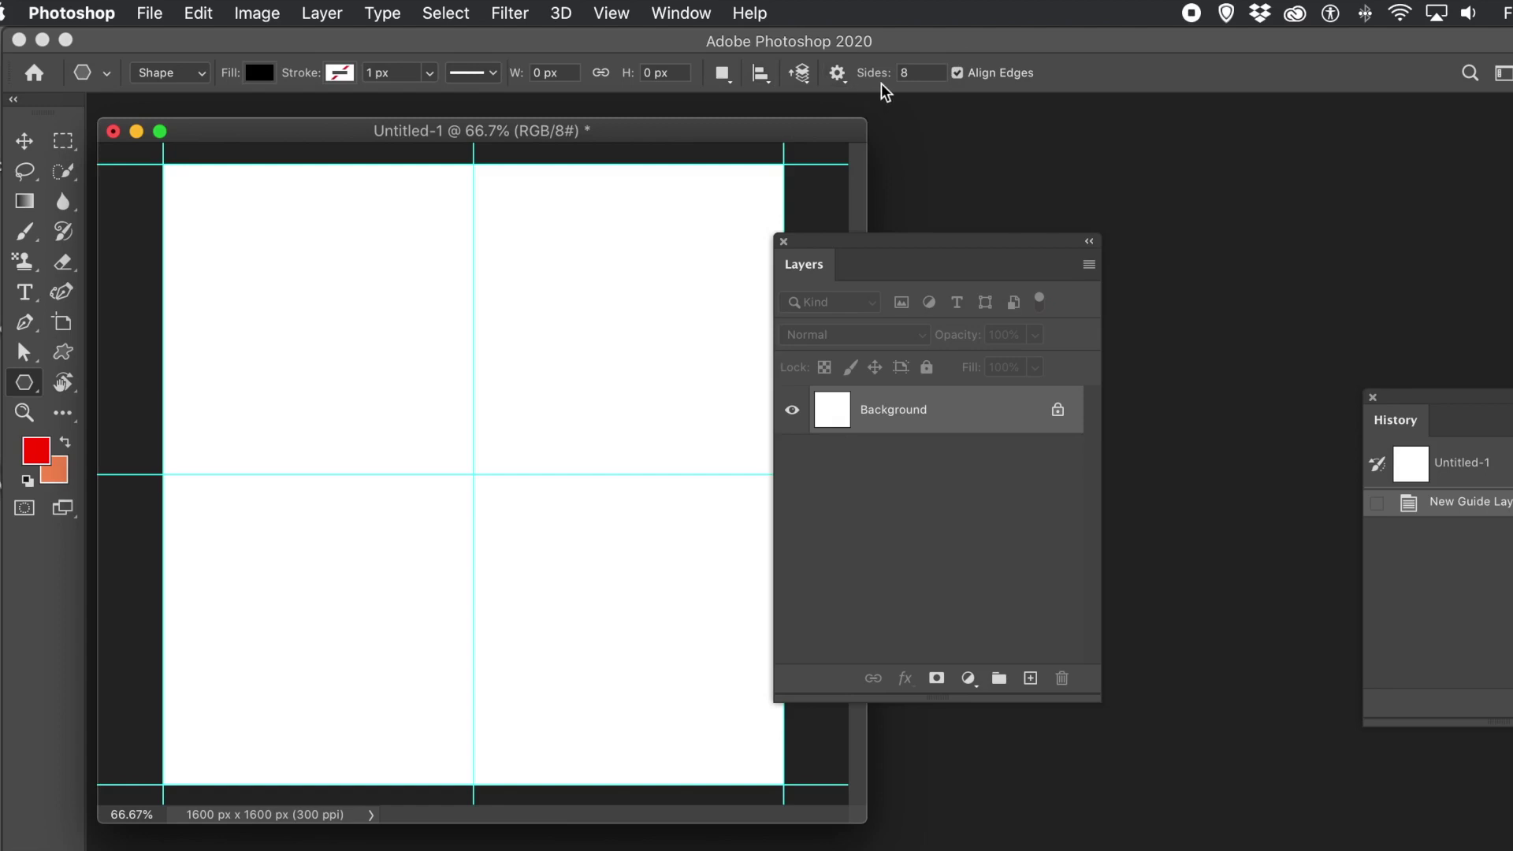
{"action": "left_click", "coordinate": [837, 73]}
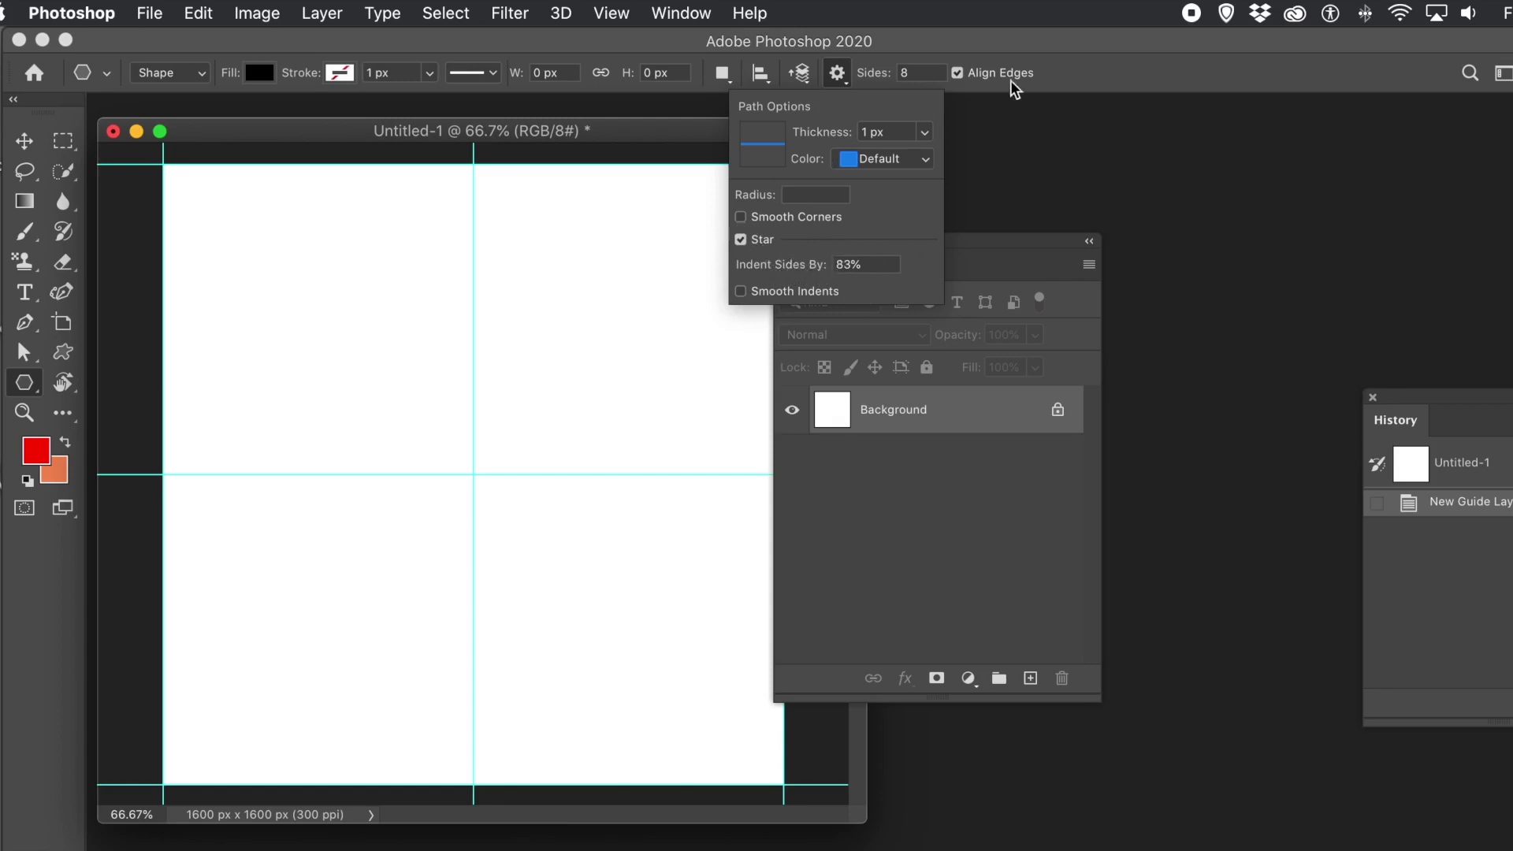
{"action": "left_click", "coordinate": [1099, 69]}
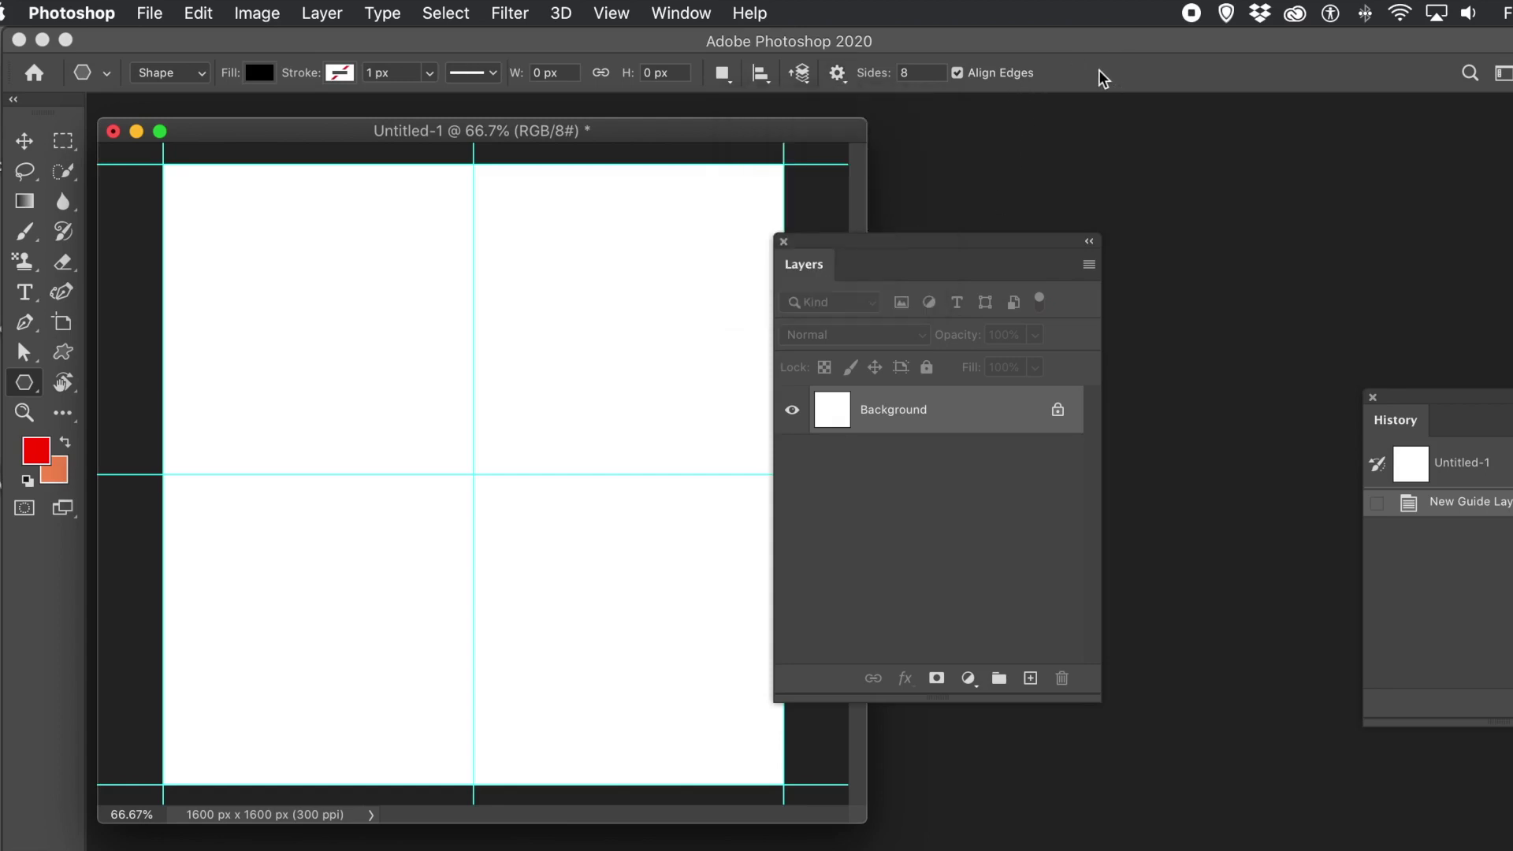
{"action": "left_click", "coordinate": [913, 72]}
{"action": "type", "text": "4"}
Draw three four-pointed stars from the centre at decreasing sizes and different rotations.
{"action": "left_click_drag", "start_coordinate": [472, 472], "coordinate": [473, 702]}
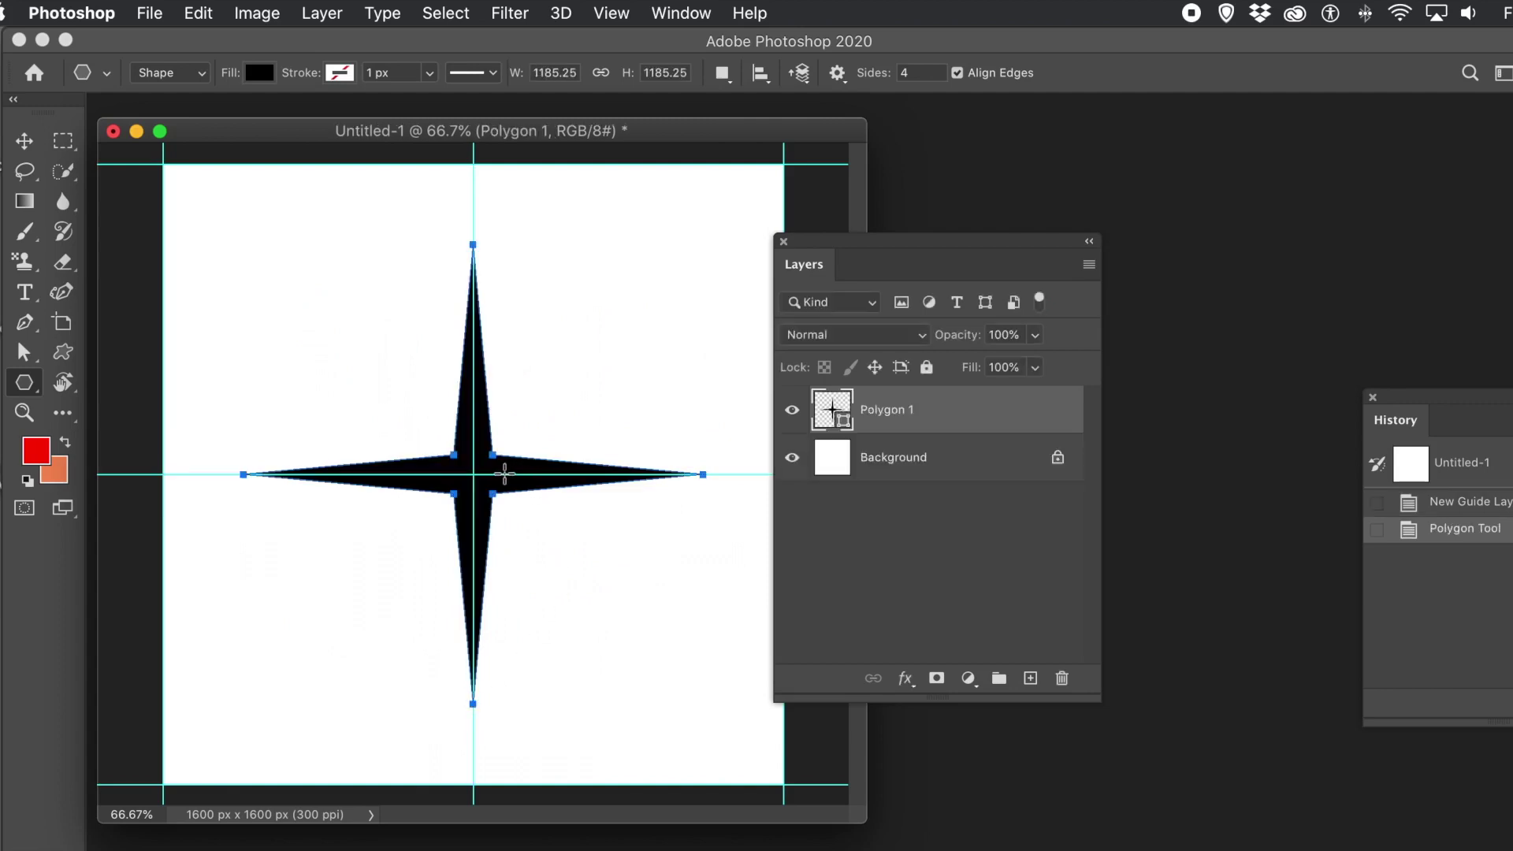
{"action": "left_click_drag", "start_coordinate": [472, 474], "coordinate": [583, 601]}
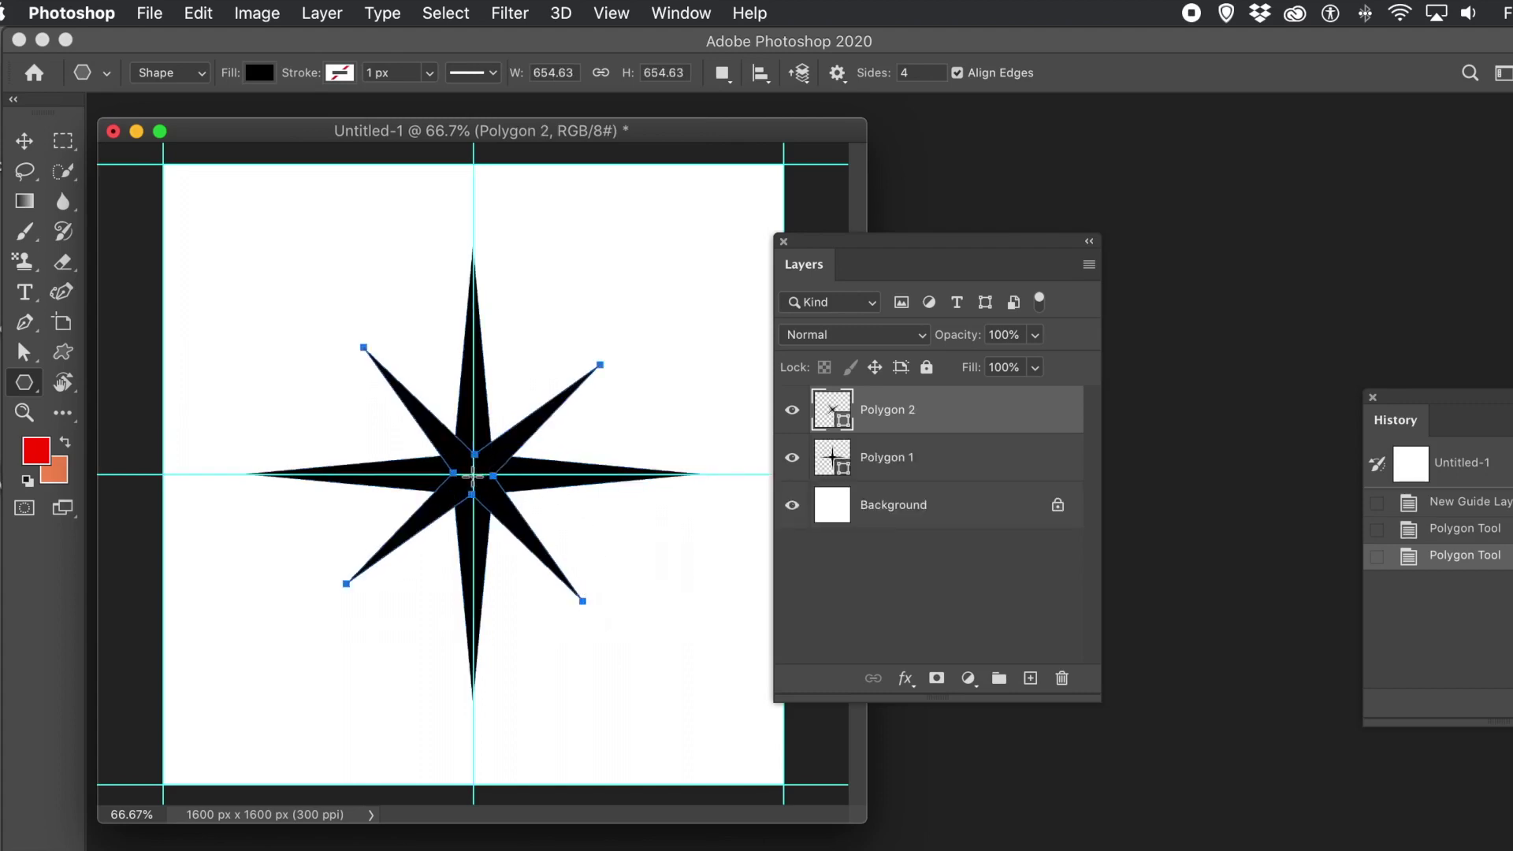
{"action": "left_click_drag", "start_coordinate": [473, 474], "coordinate": [551, 513]}
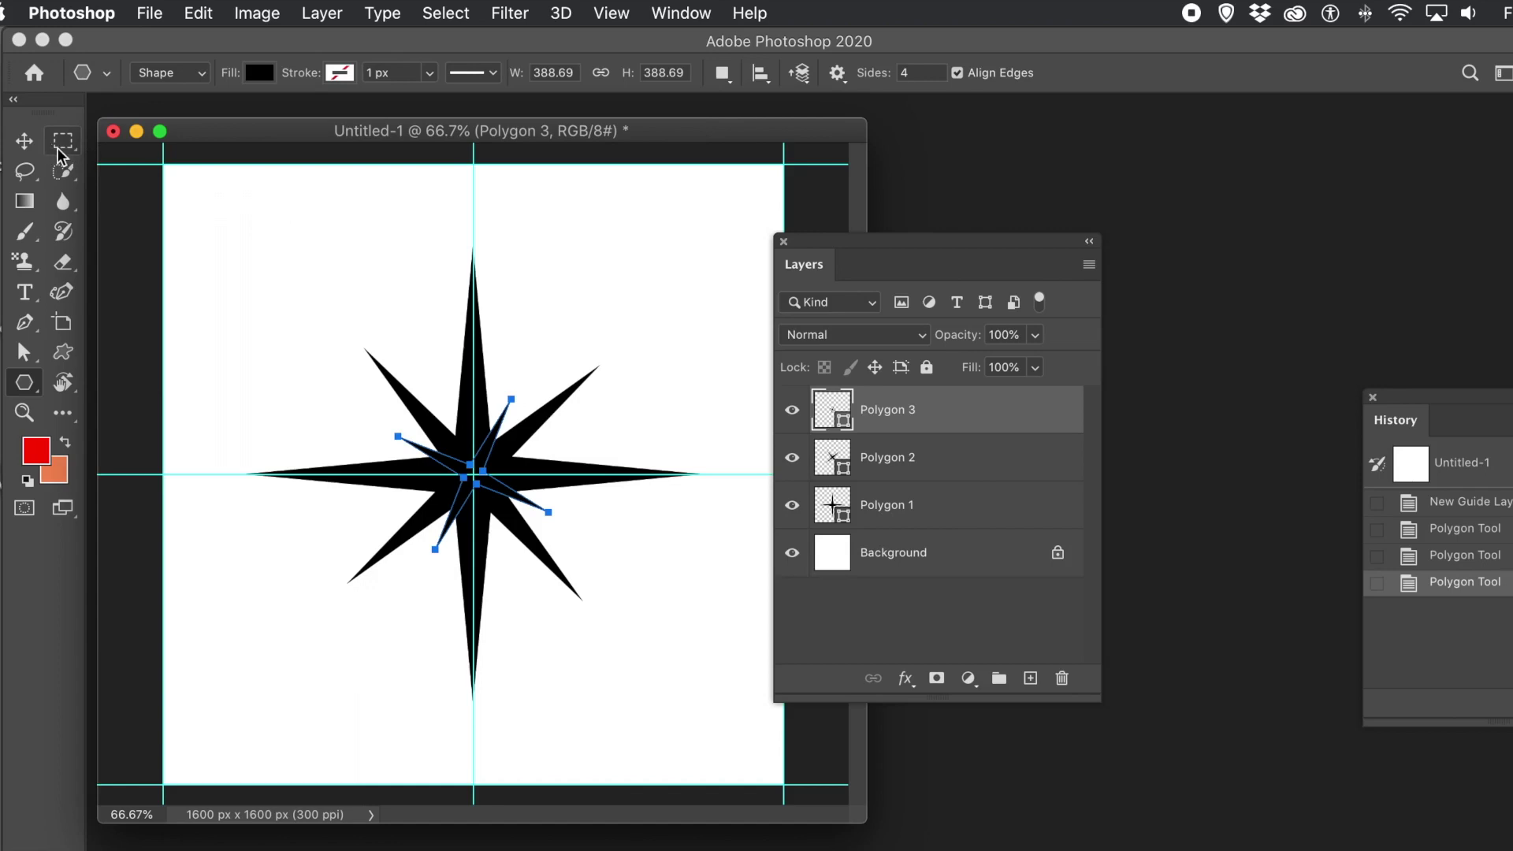
Select the three star layers, unite them, and merge their shape components.
{"action": "left_click", "coordinate": [915, 509], "text": "shift"}
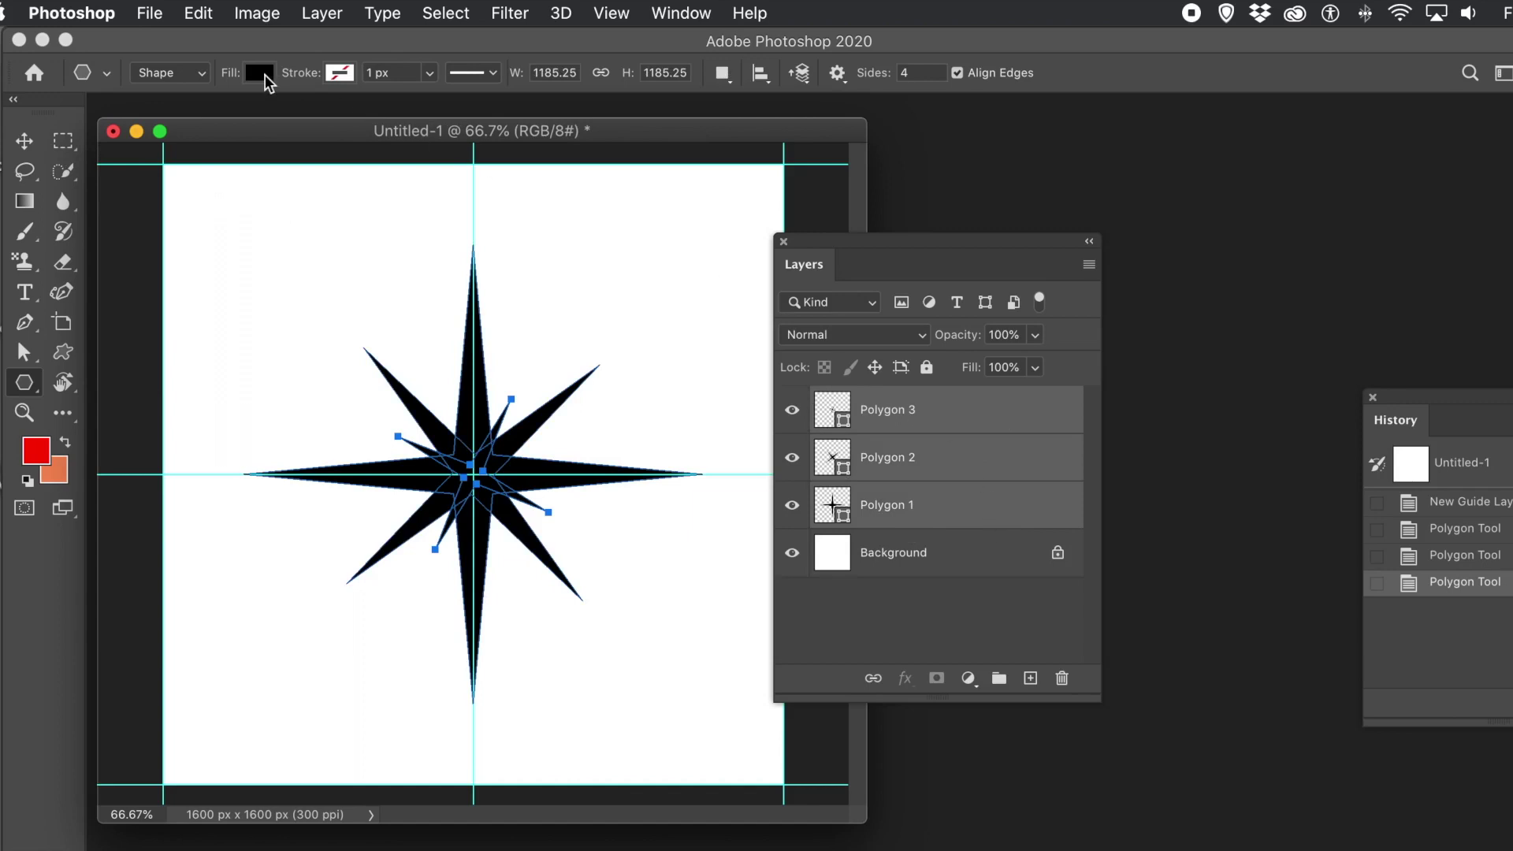
{"action": "left_click", "coordinate": [323, 13]}
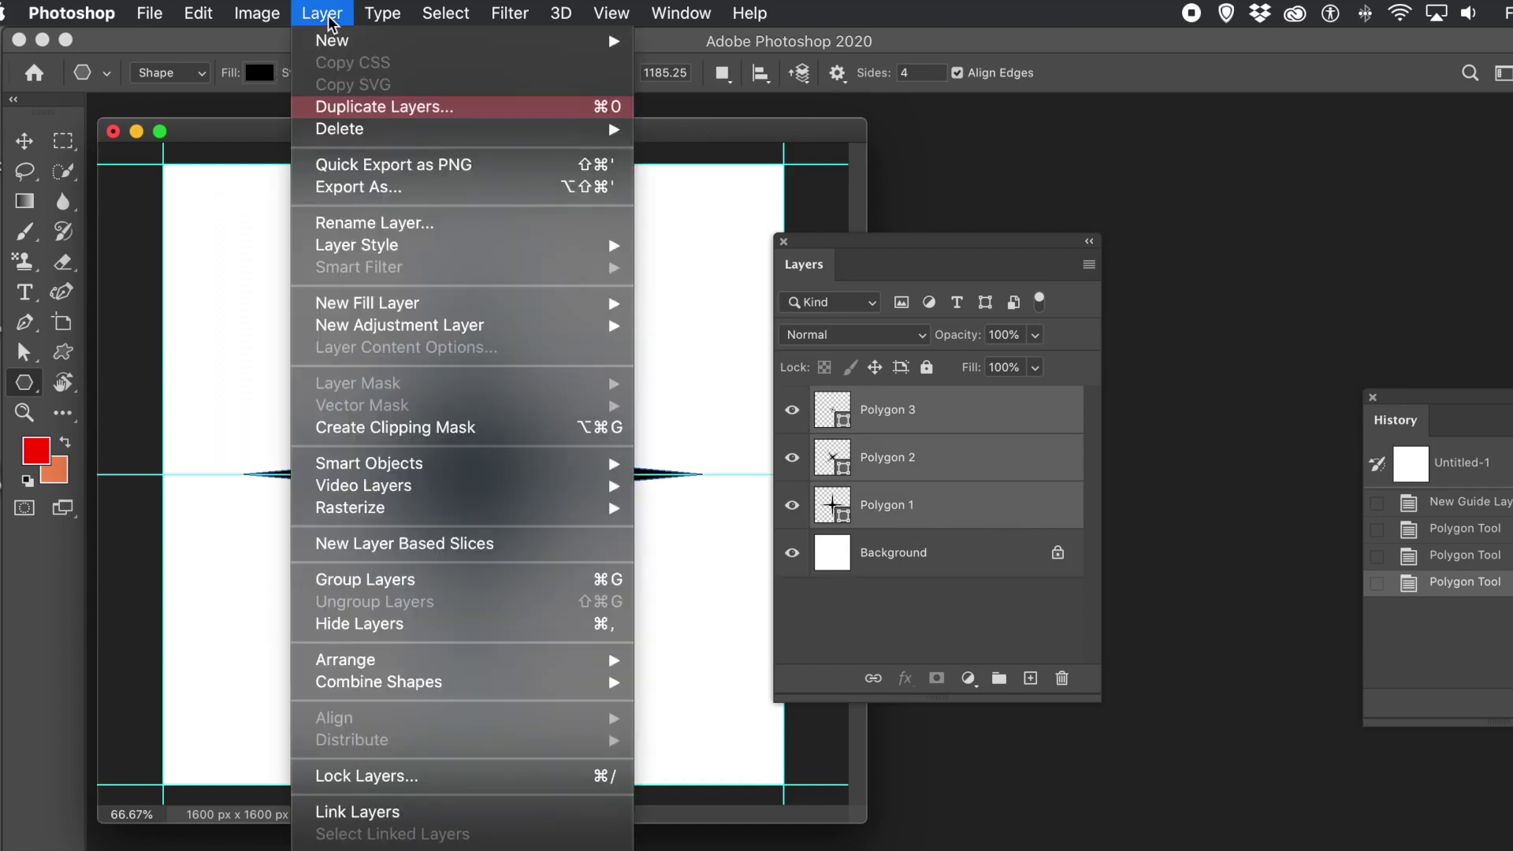
{"action": "mouse_move", "coordinate": [460, 687]}
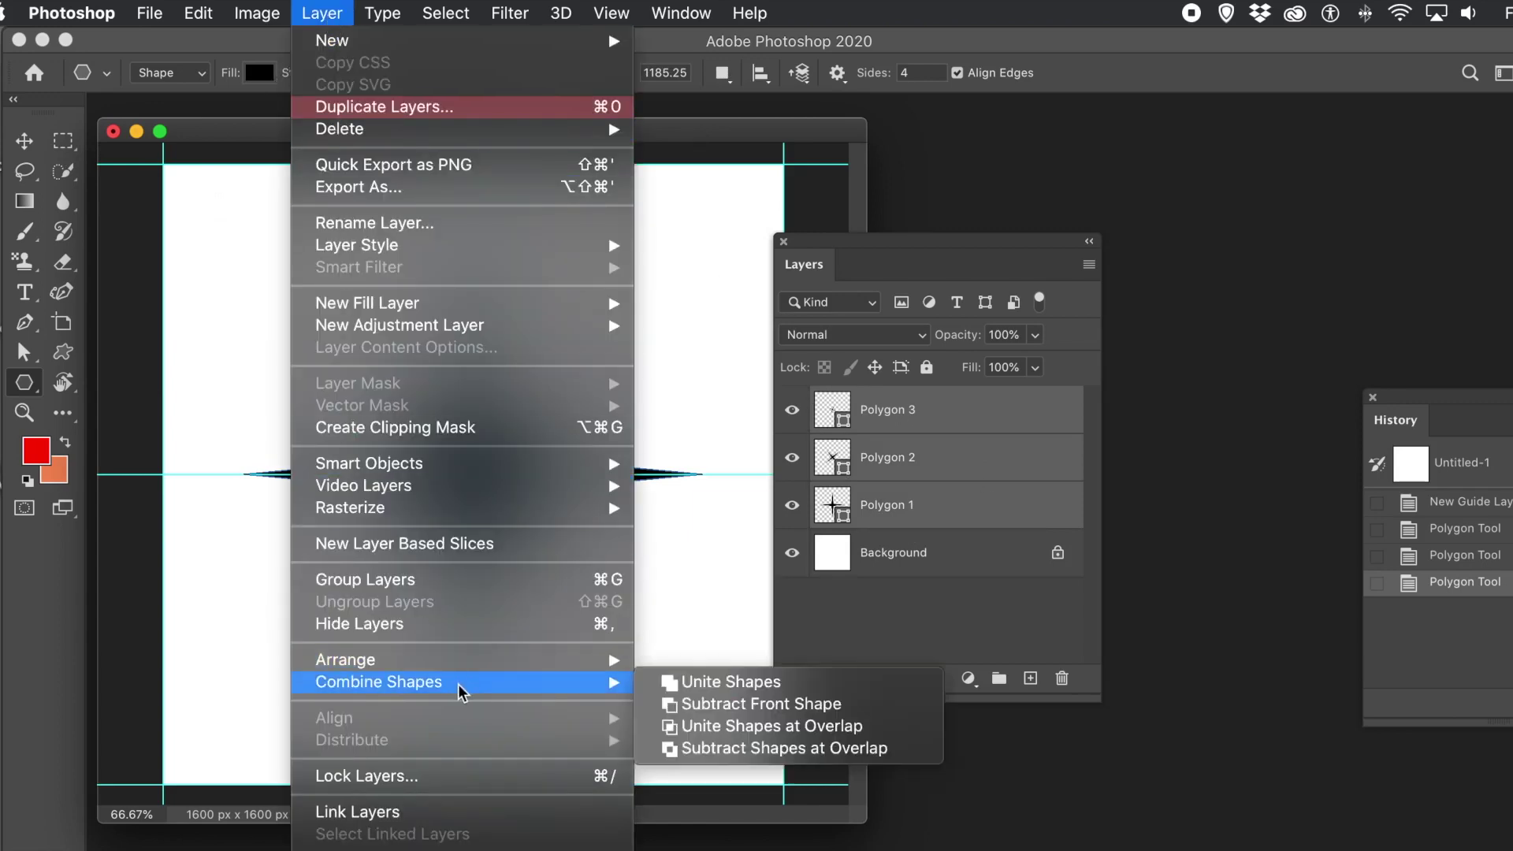
{"action": "left_click", "coordinate": [702, 683]}
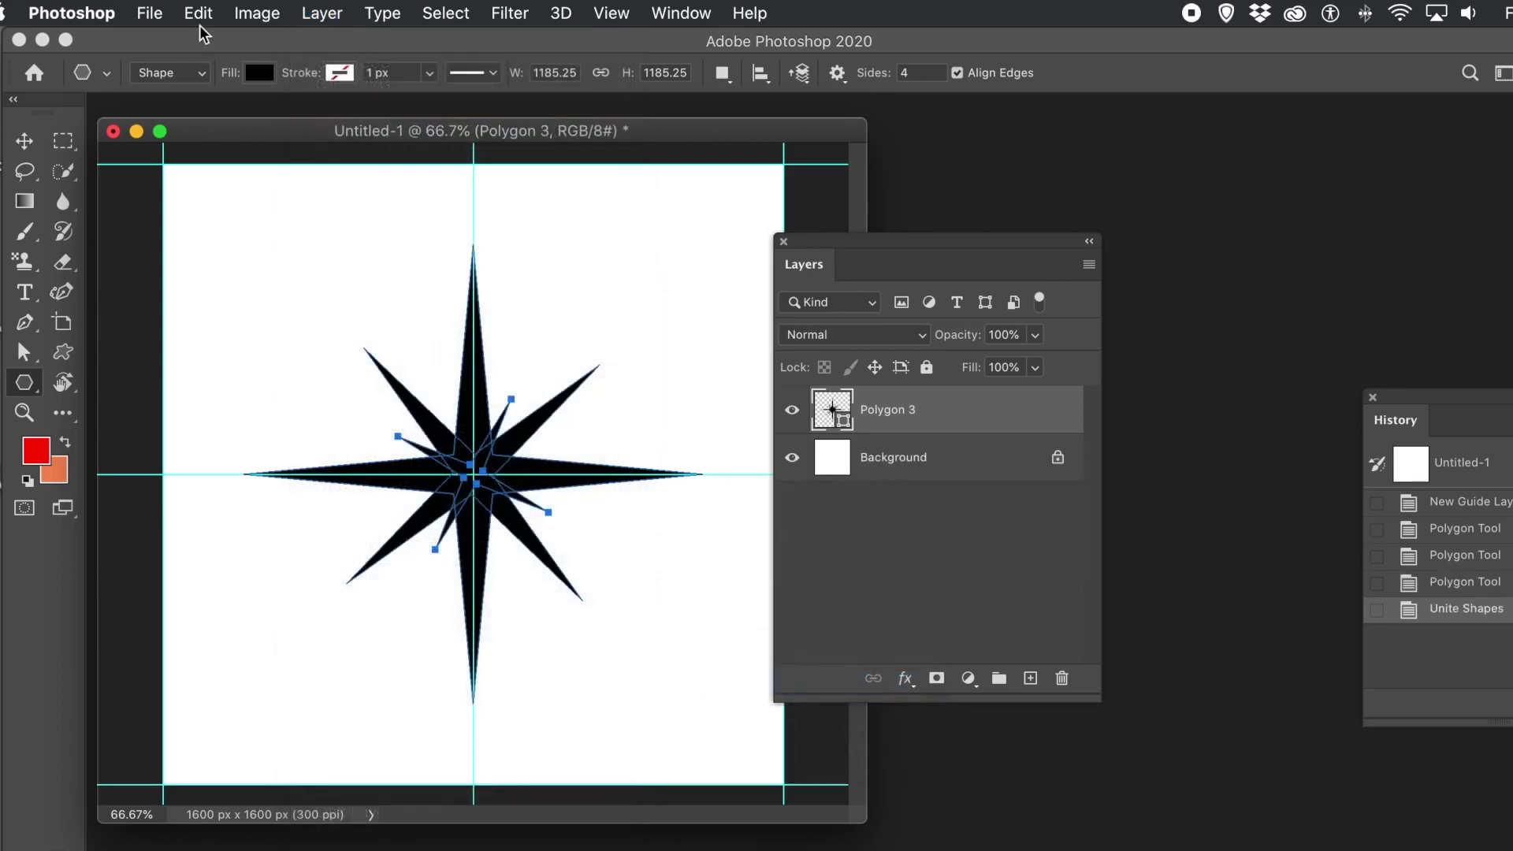
{"action": "left_click", "coordinate": [722, 73]}
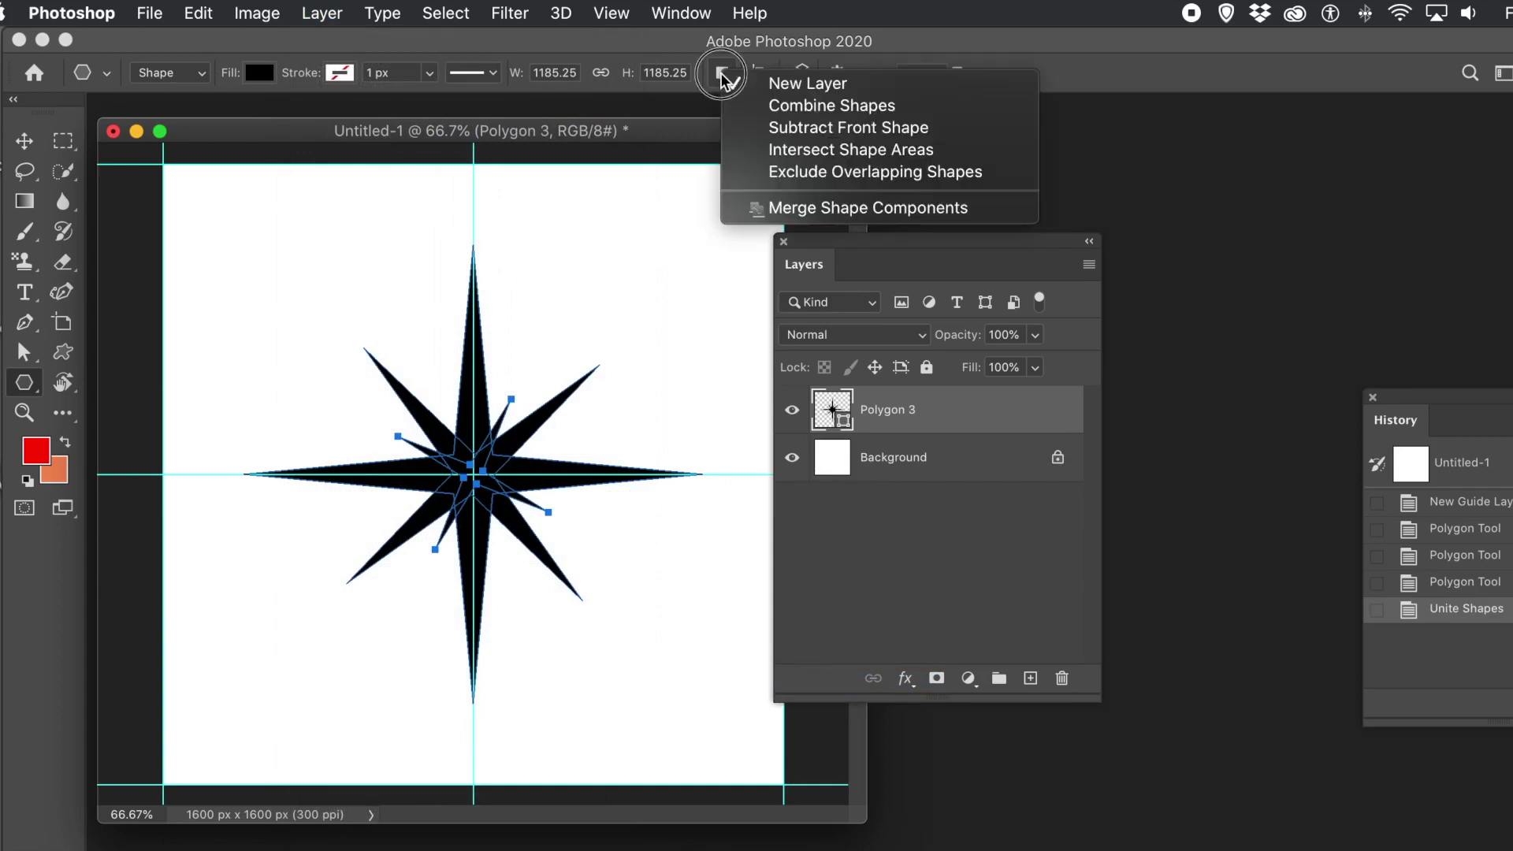
{"action": "left_click", "coordinate": [837, 208]}
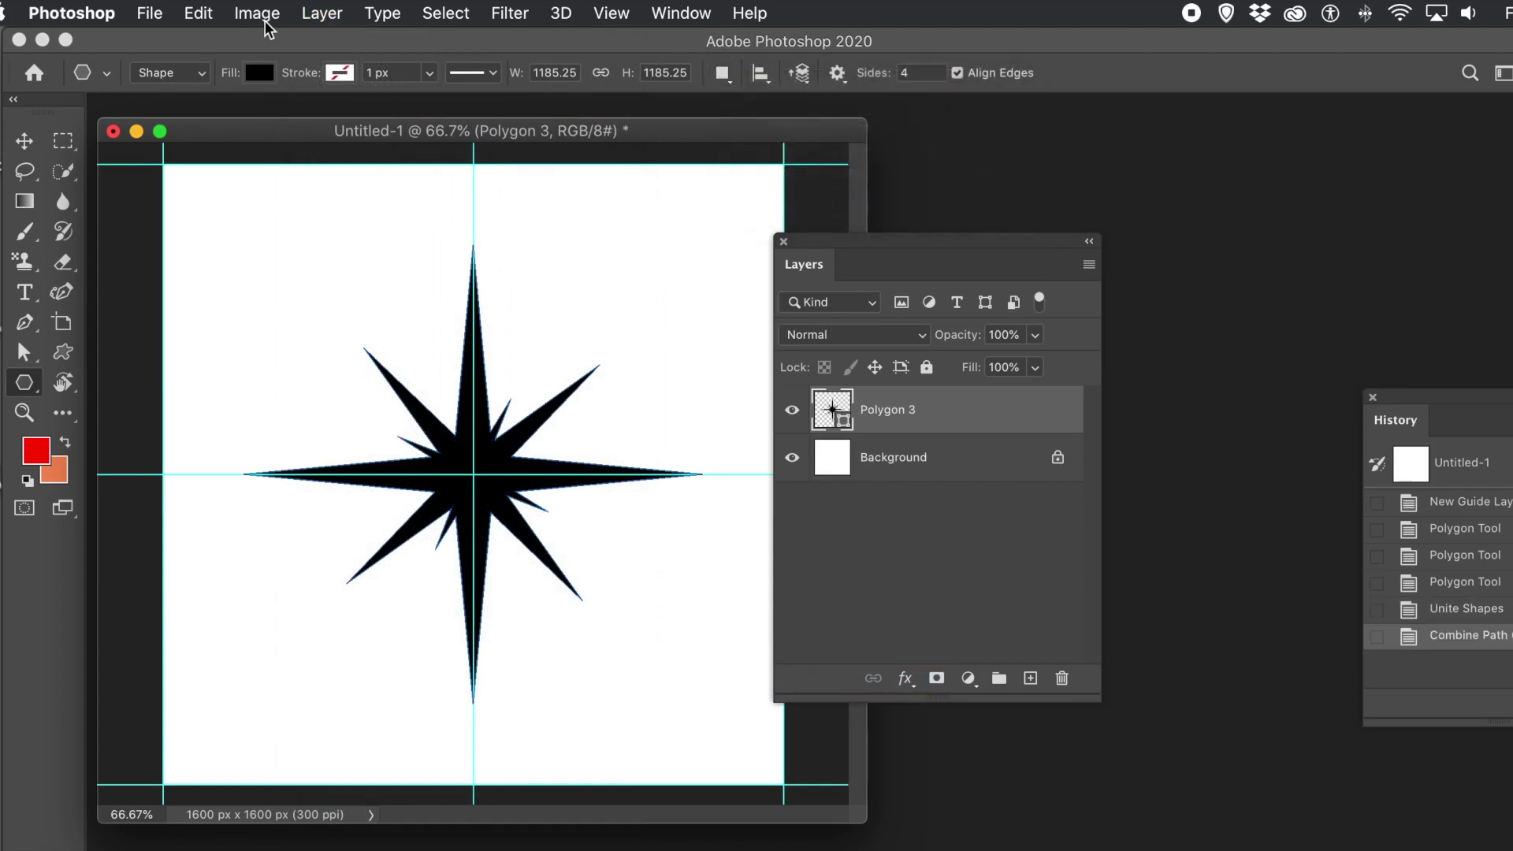
Define the merged star as custom shape Shape 738, then delete its layer.
{"action": "left_click", "coordinate": [199, 13]}
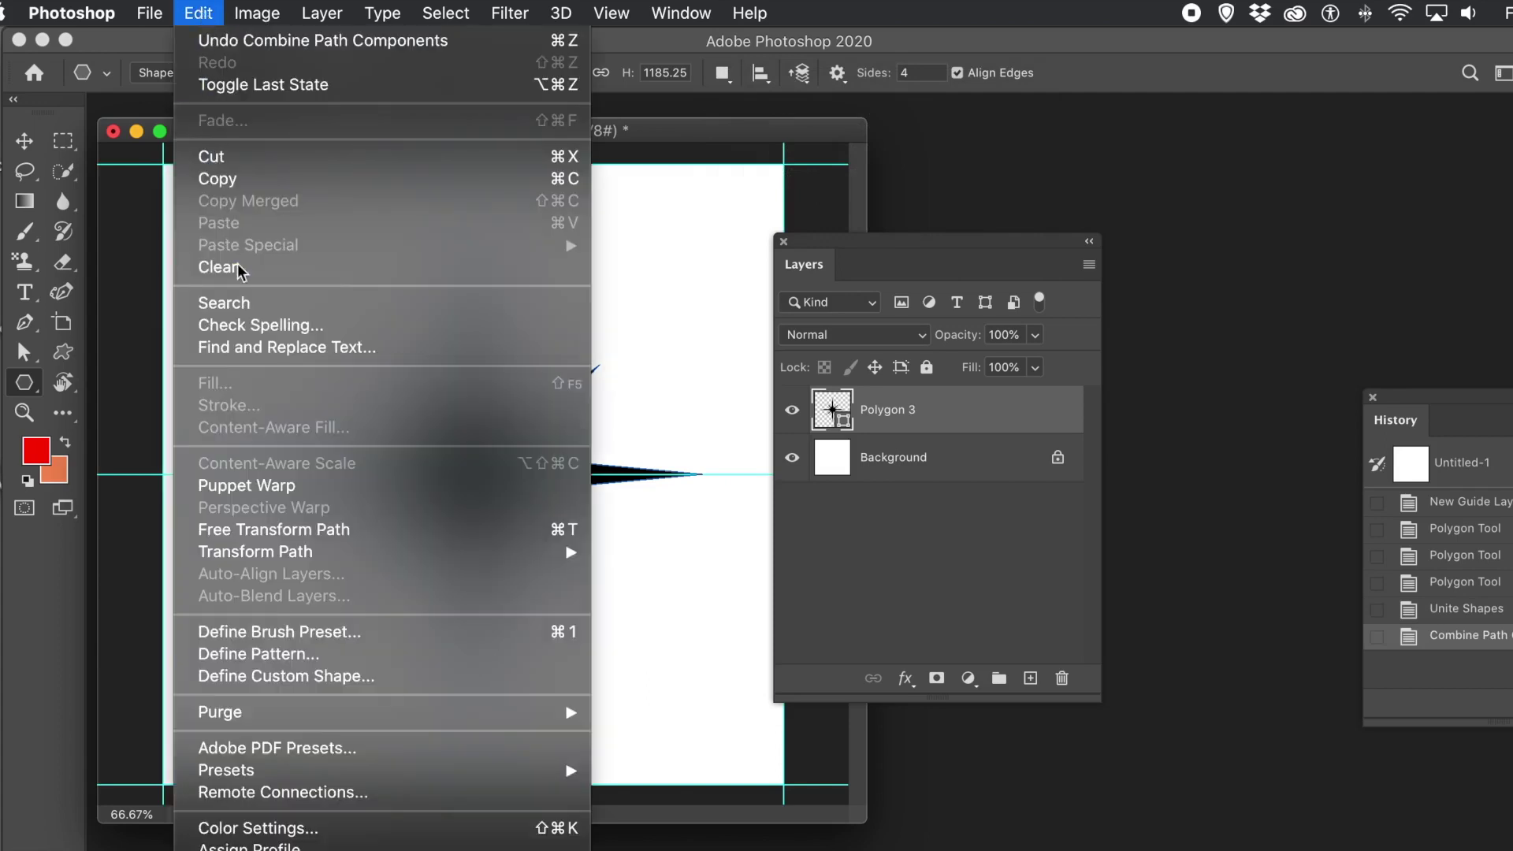
{"action": "left_click", "coordinate": [328, 683]}
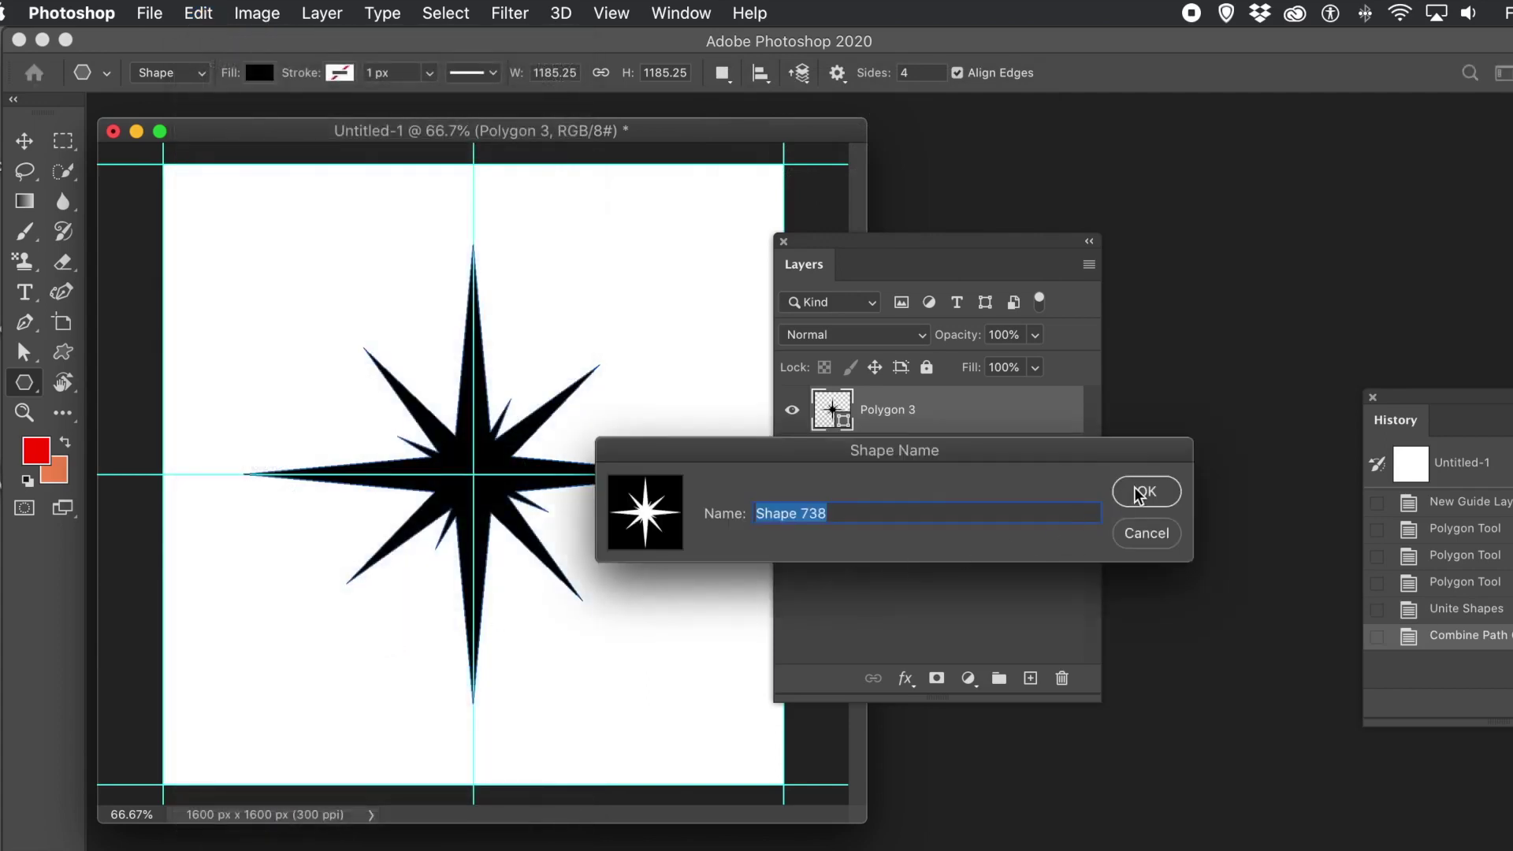
{"action": "left_click", "coordinate": [1139, 495]}
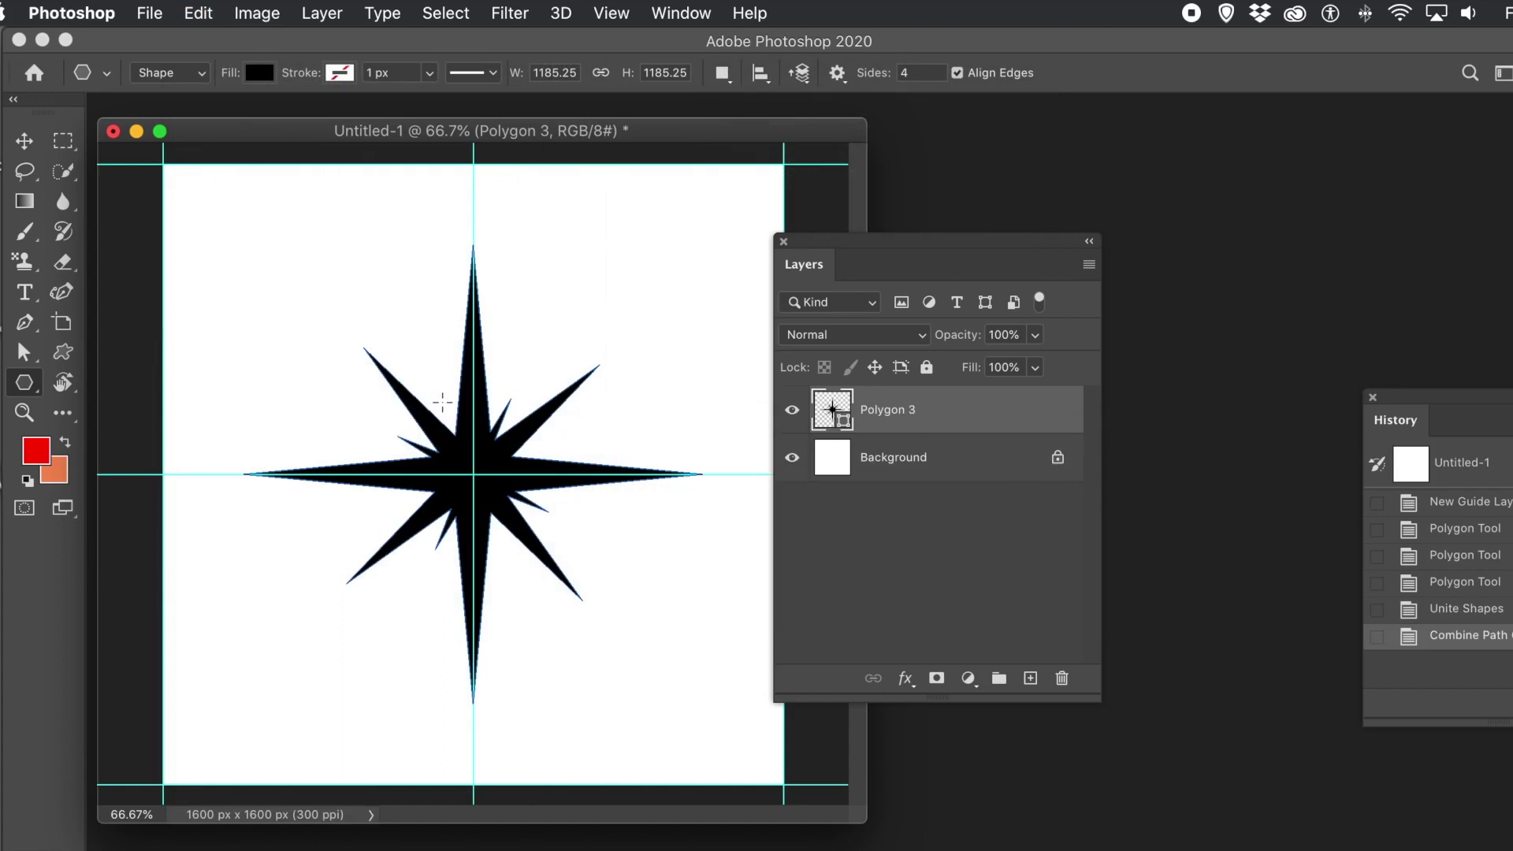
{"action": "key", "text": "Delete"}
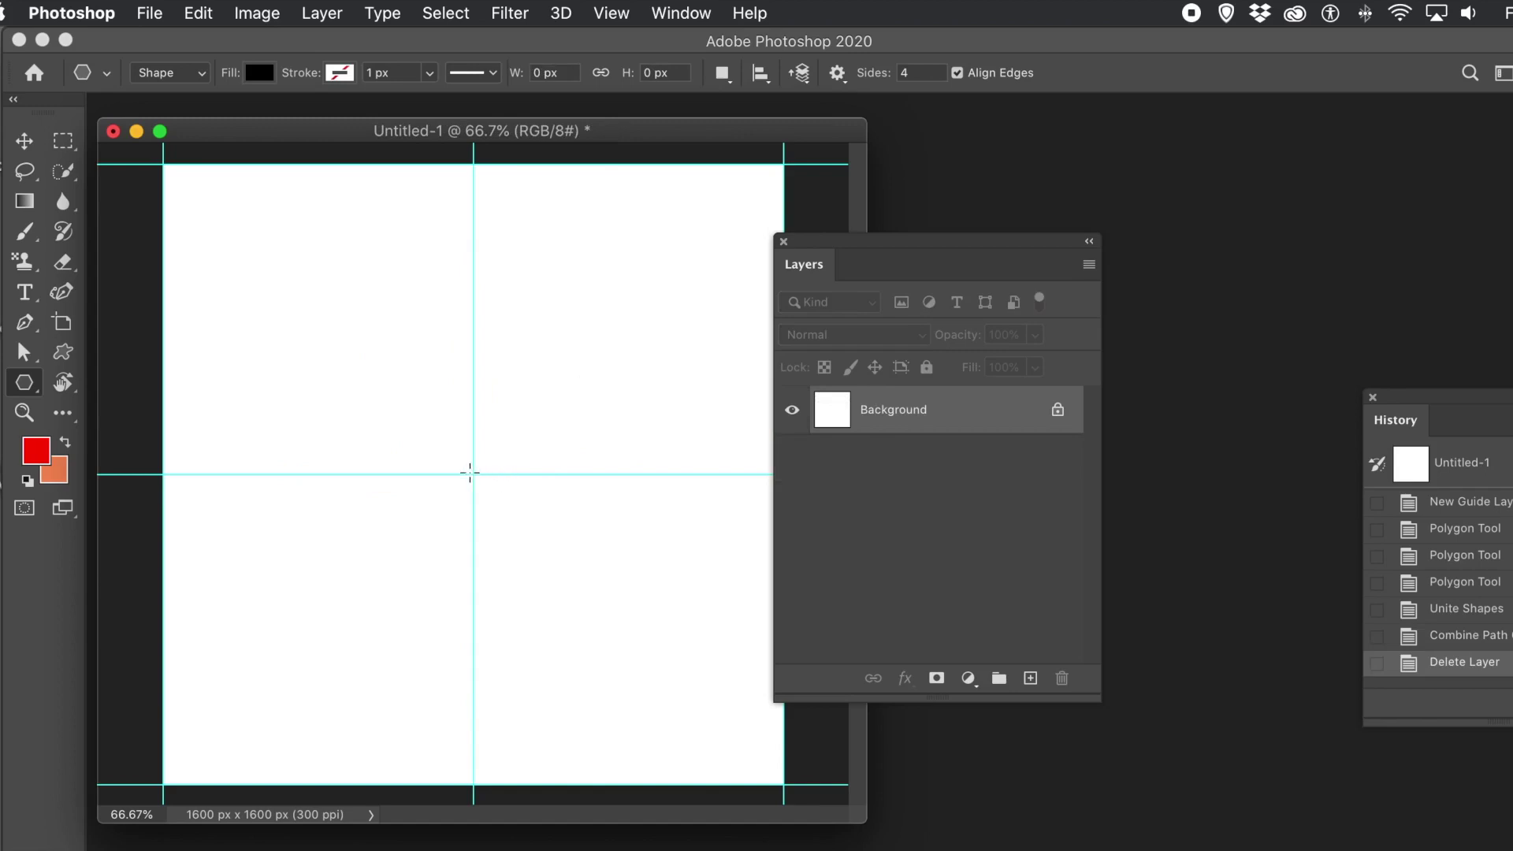
Draw five four-pointed stars of varied sizes and angles from the centre, then select their layers.
{"action": "left_click_drag", "start_coordinate": [472, 474], "coordinate": [623, 646]}
{"action": "left_click_drag", "start_coordinate": [473, 474], "coordinate": [500, 603]}
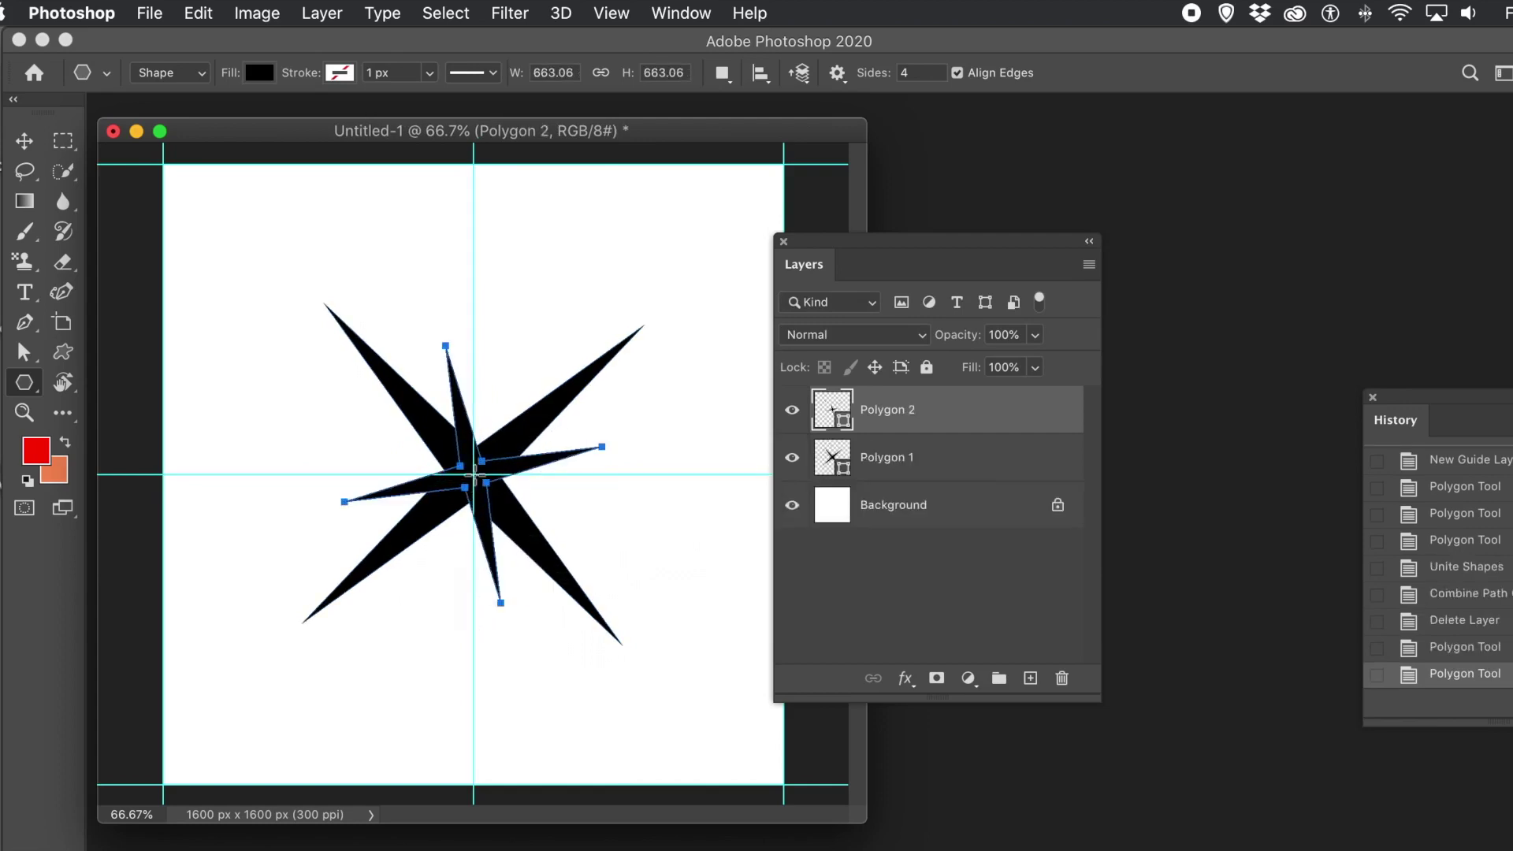
{"action": "left_click_drag", "start_coordinate": [473, 475], "coordinate": [403, 630]}
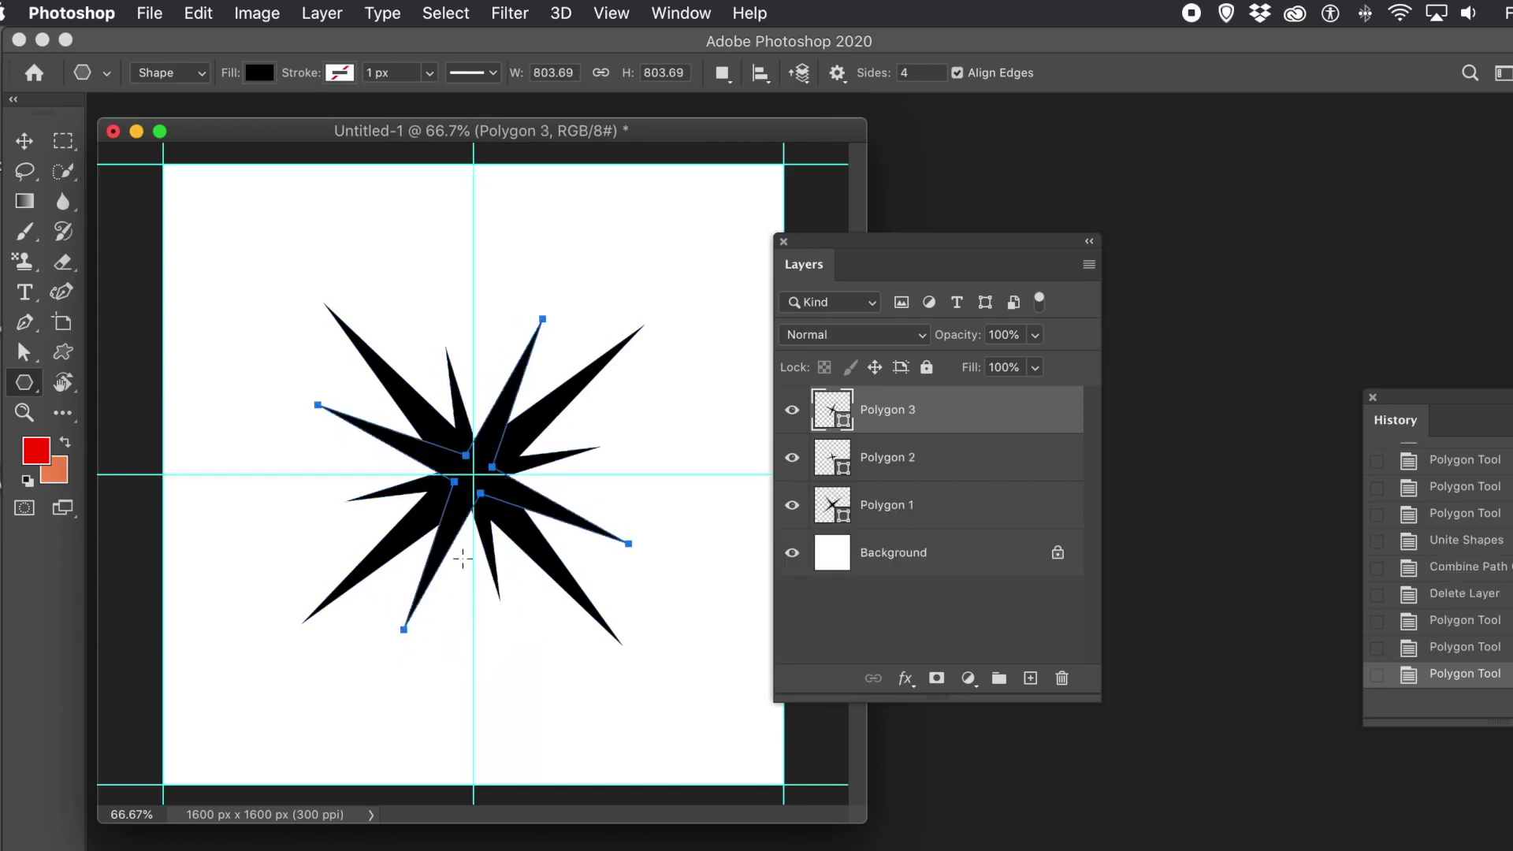
{"action": "left_click_drag", "start_coordinate": [473, 475], "coordinate": [681, 620]}
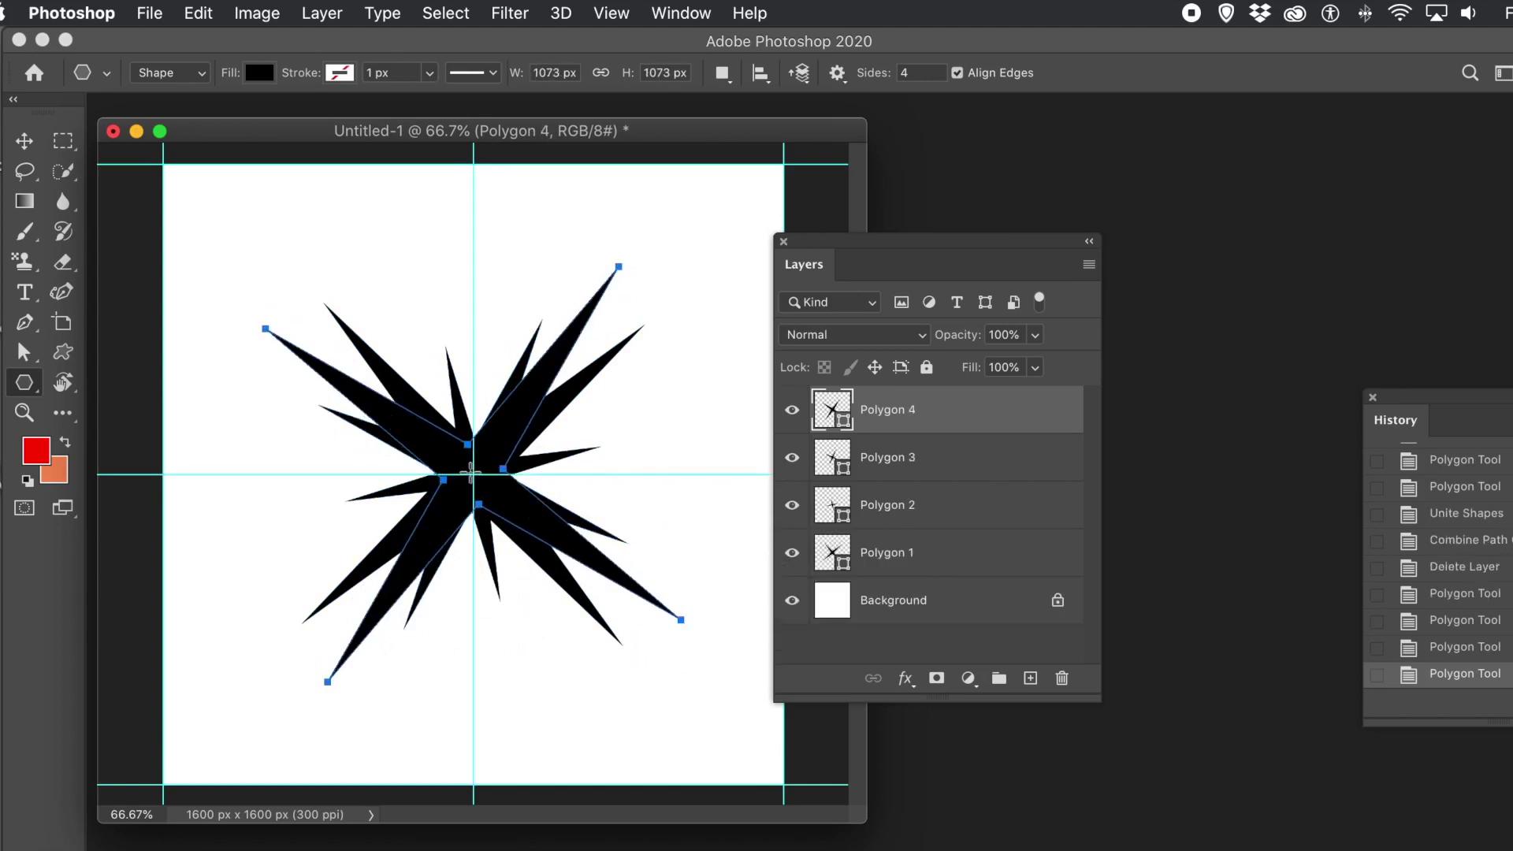
{"action": "left_click_drag", "start_coordinate": [474, 471], "coordinate": [576, 484]}
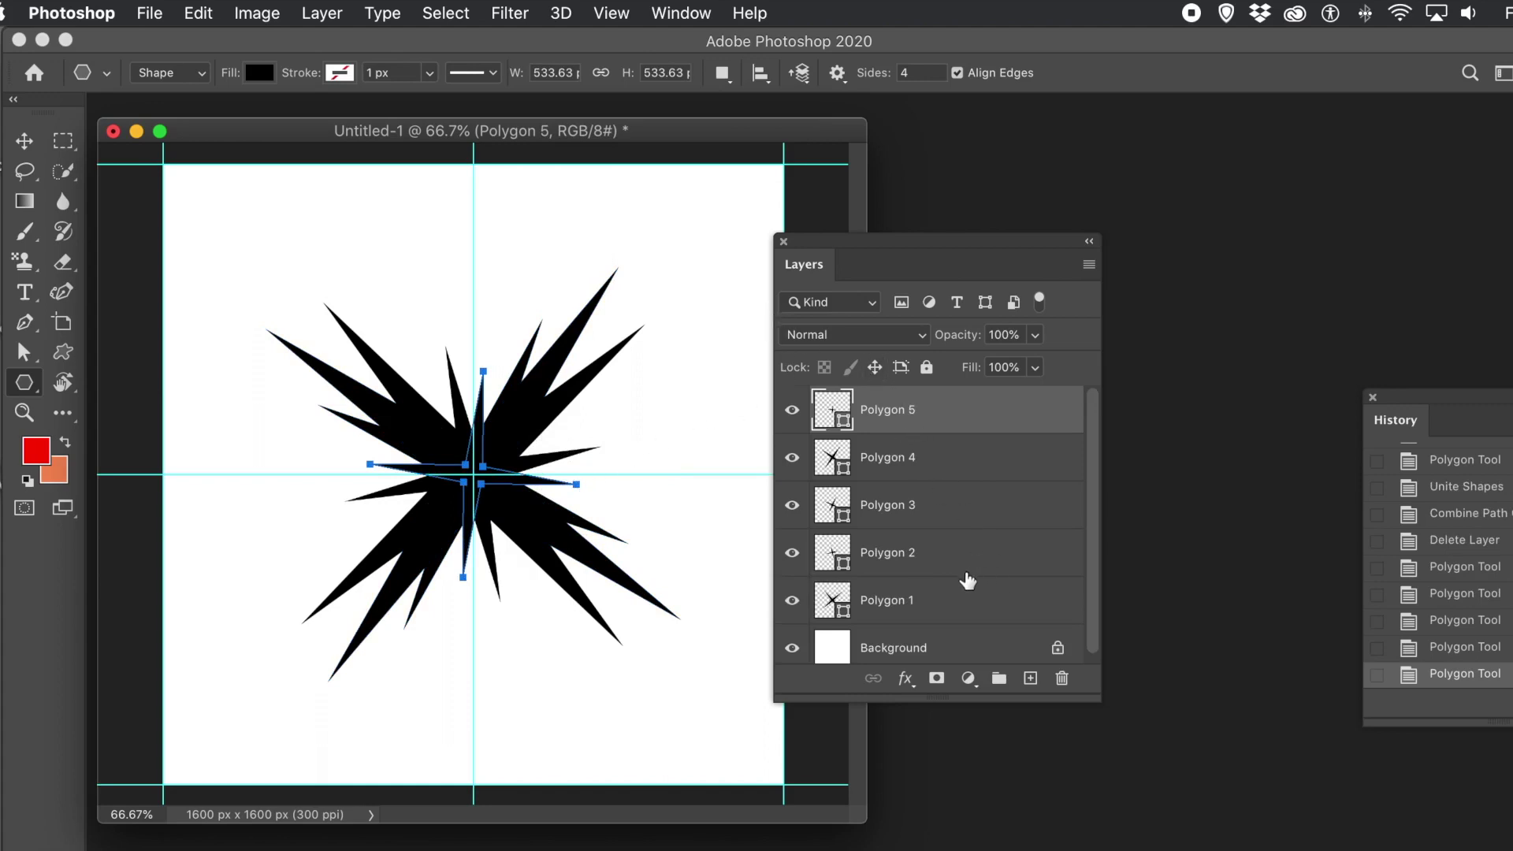
{"action": "left_click", "coordinate": [938, 602], "text": "shift"}
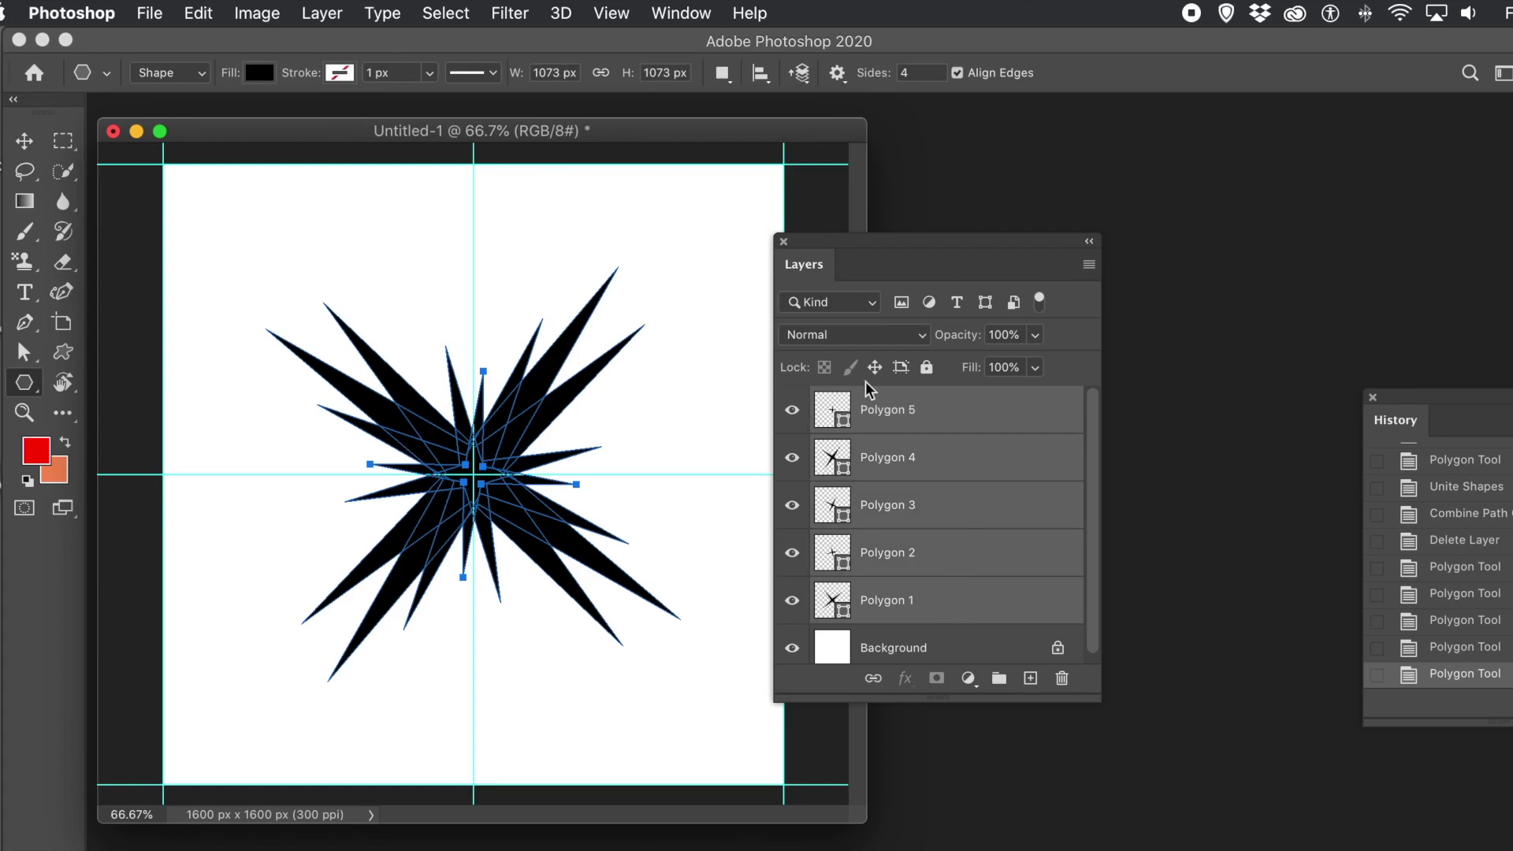
Unite the five polygon layers into one starburst and merge its shape components.
{"action": "left_click", "coordinate": [322, 14]}
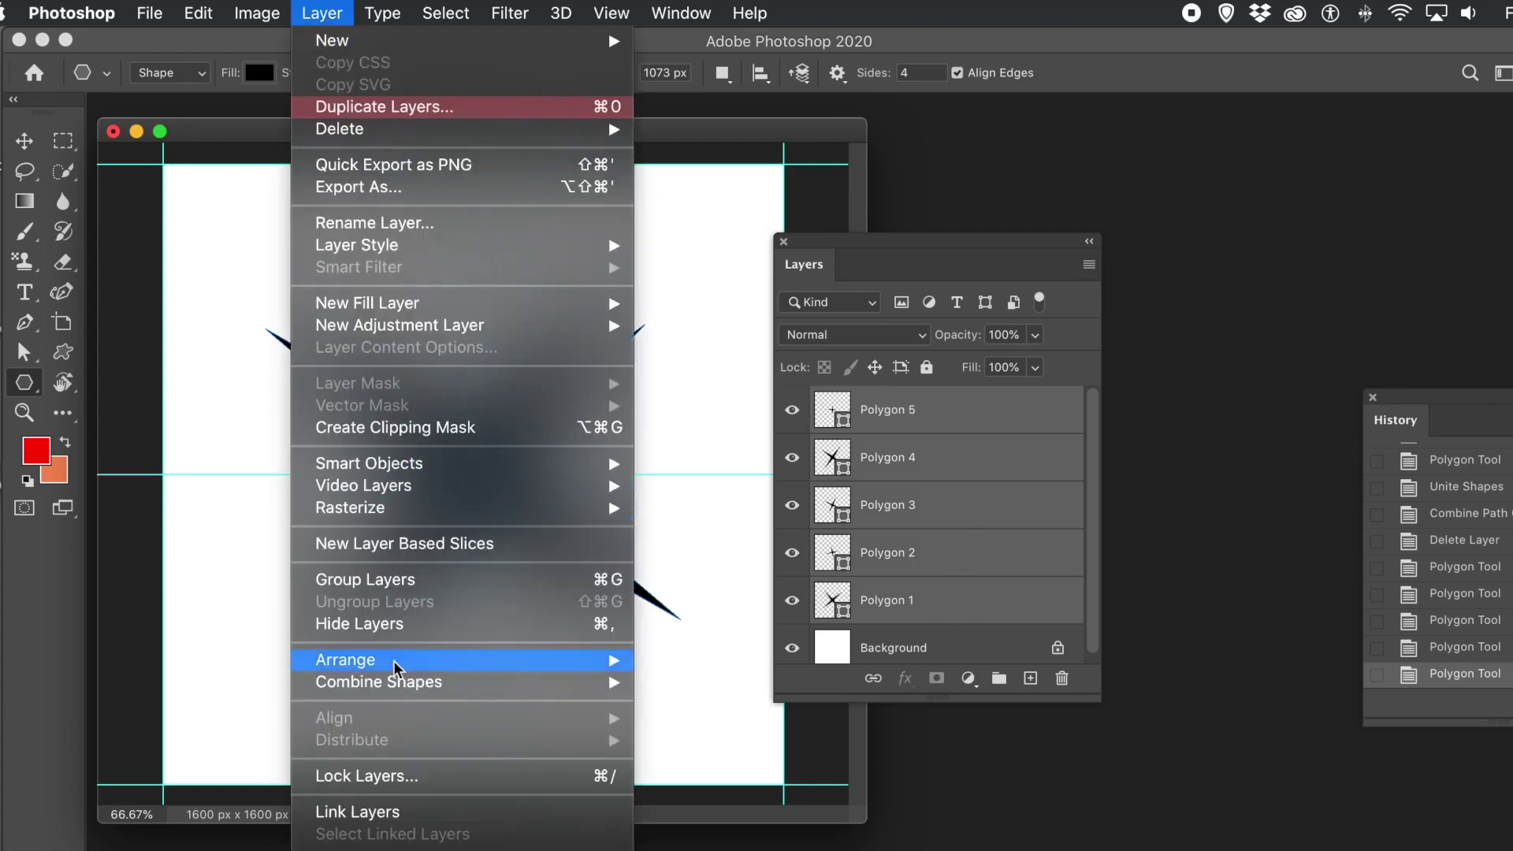
{"action": "mouse_move", "coordinate": [441, 700]}
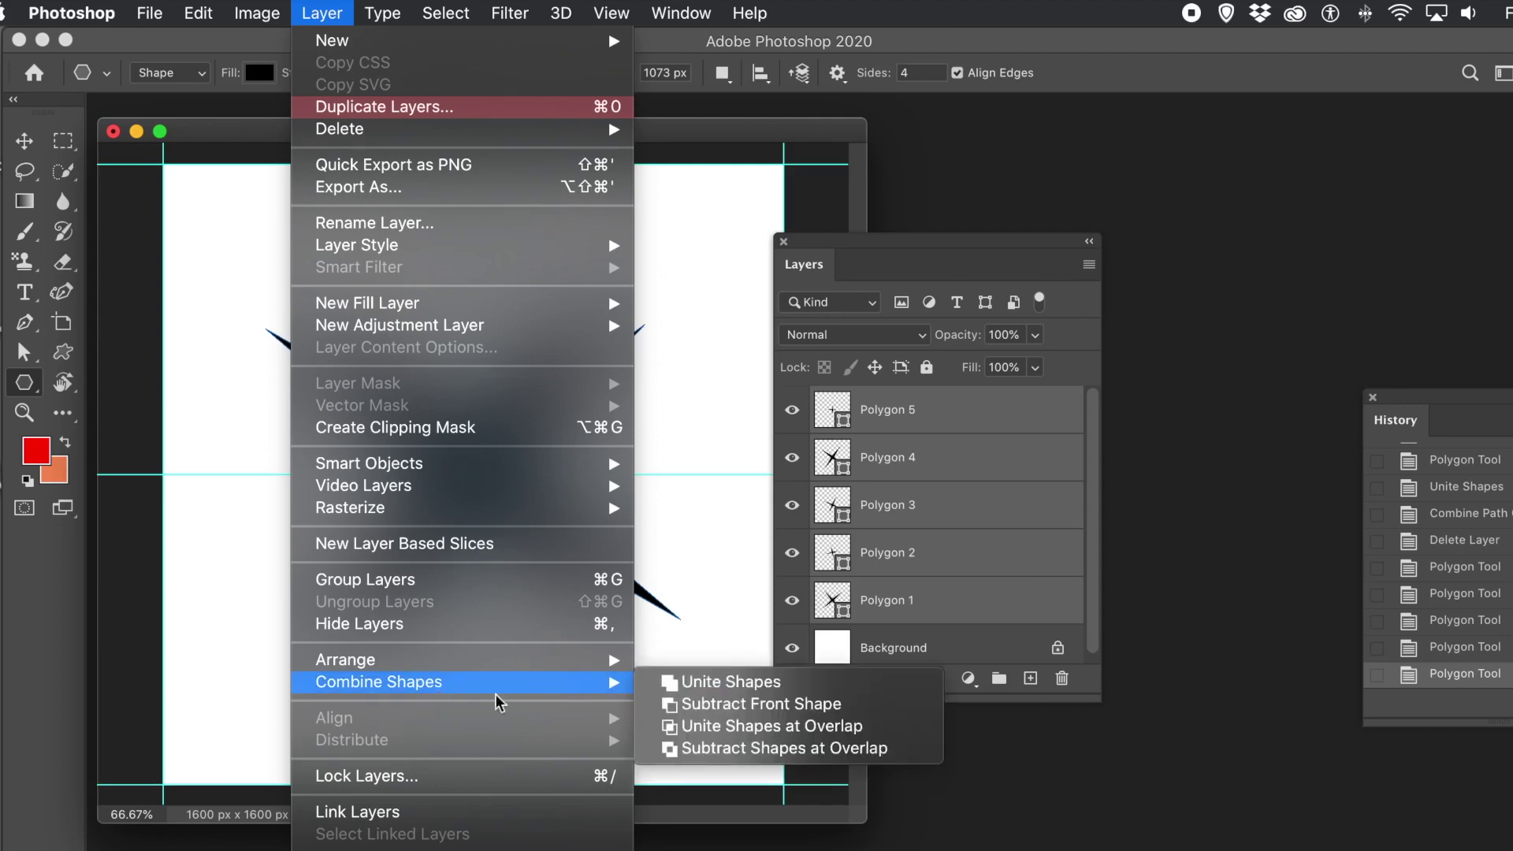
{"action": "left_click", "coordinate": [729, 686]}
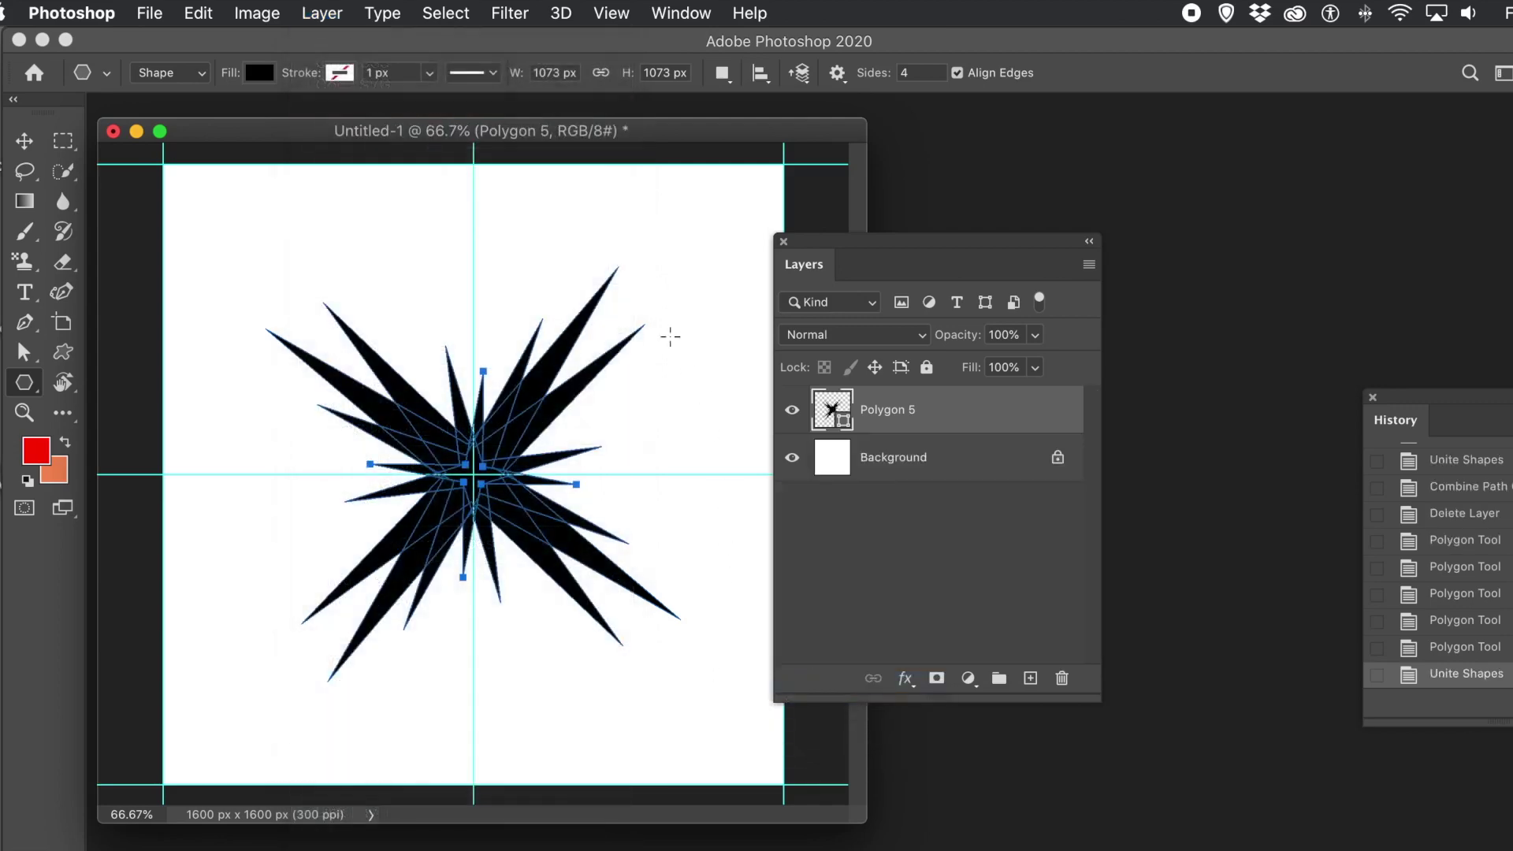
{"action": "left_click", "coordinate": [734, 82]}
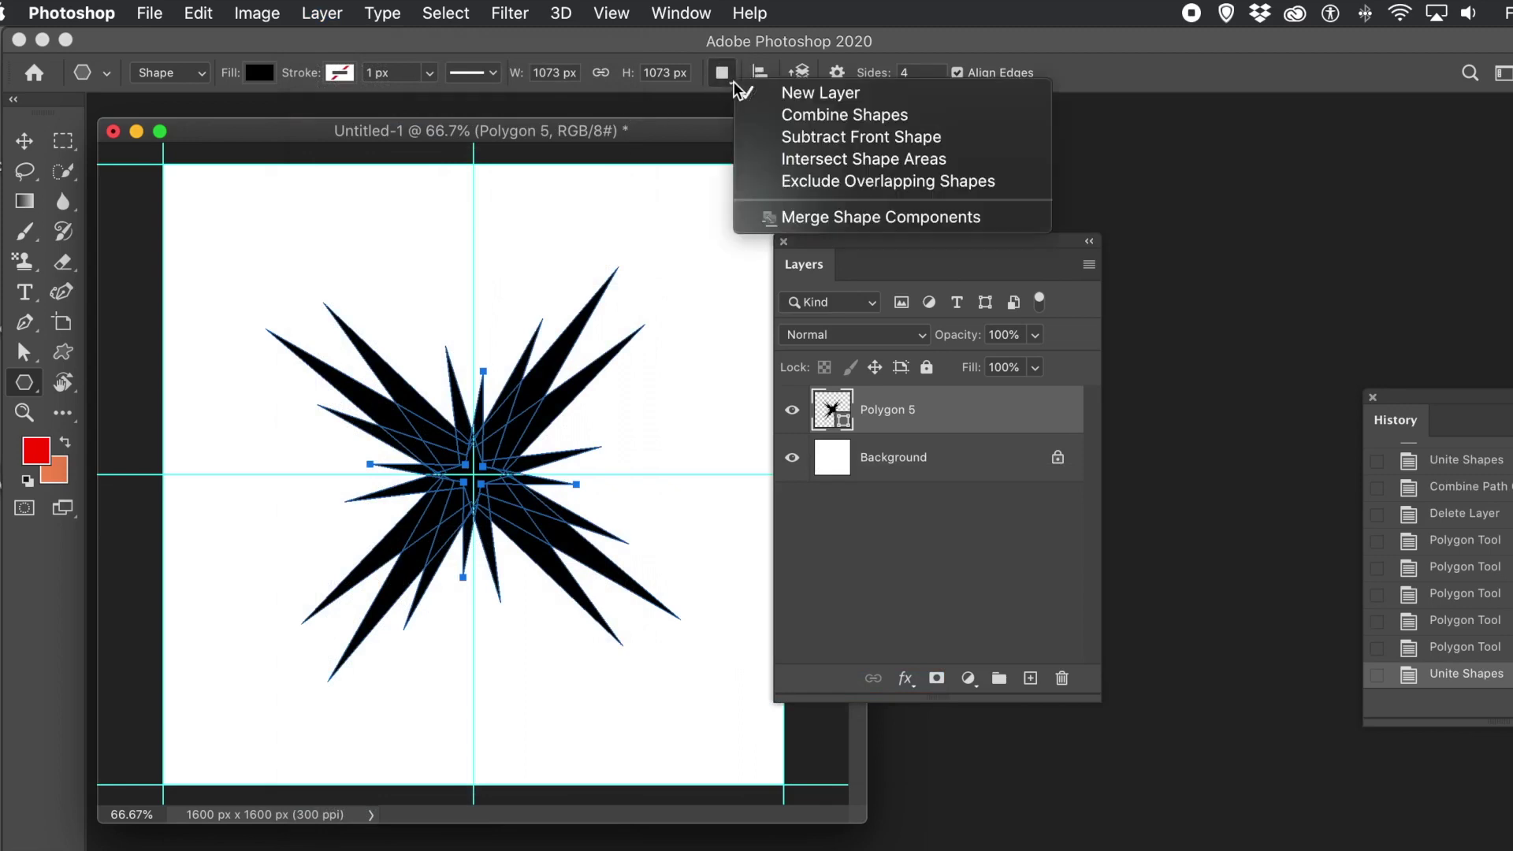
{"action": "left_click", "coordinate": [836, 225]}
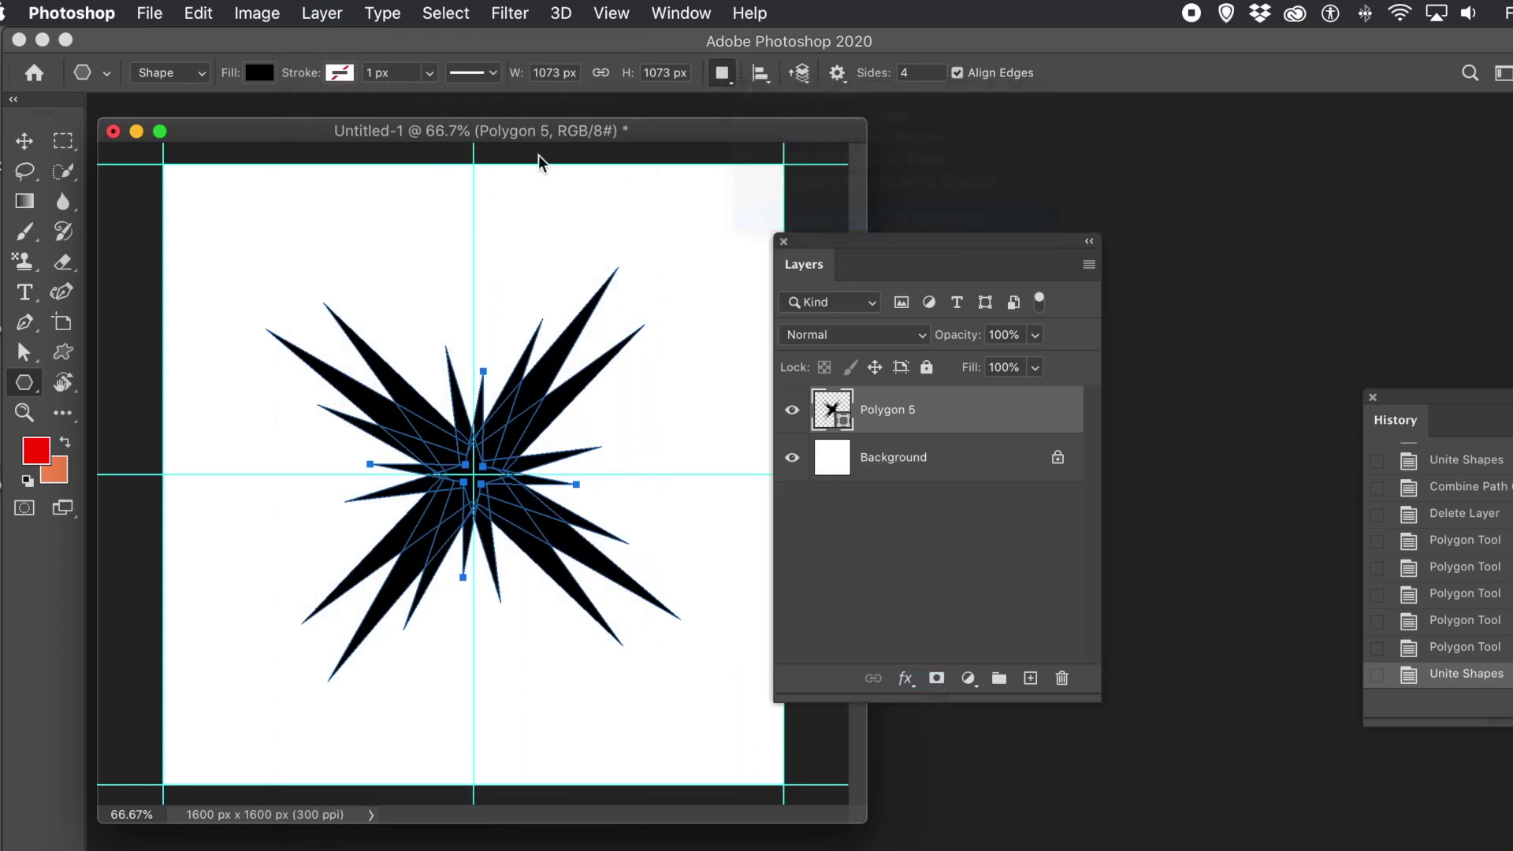
Save the starburst as custom shape Shape 739, then delete its layer.
{"action": "left_click", "coordinate": [191, 13]}
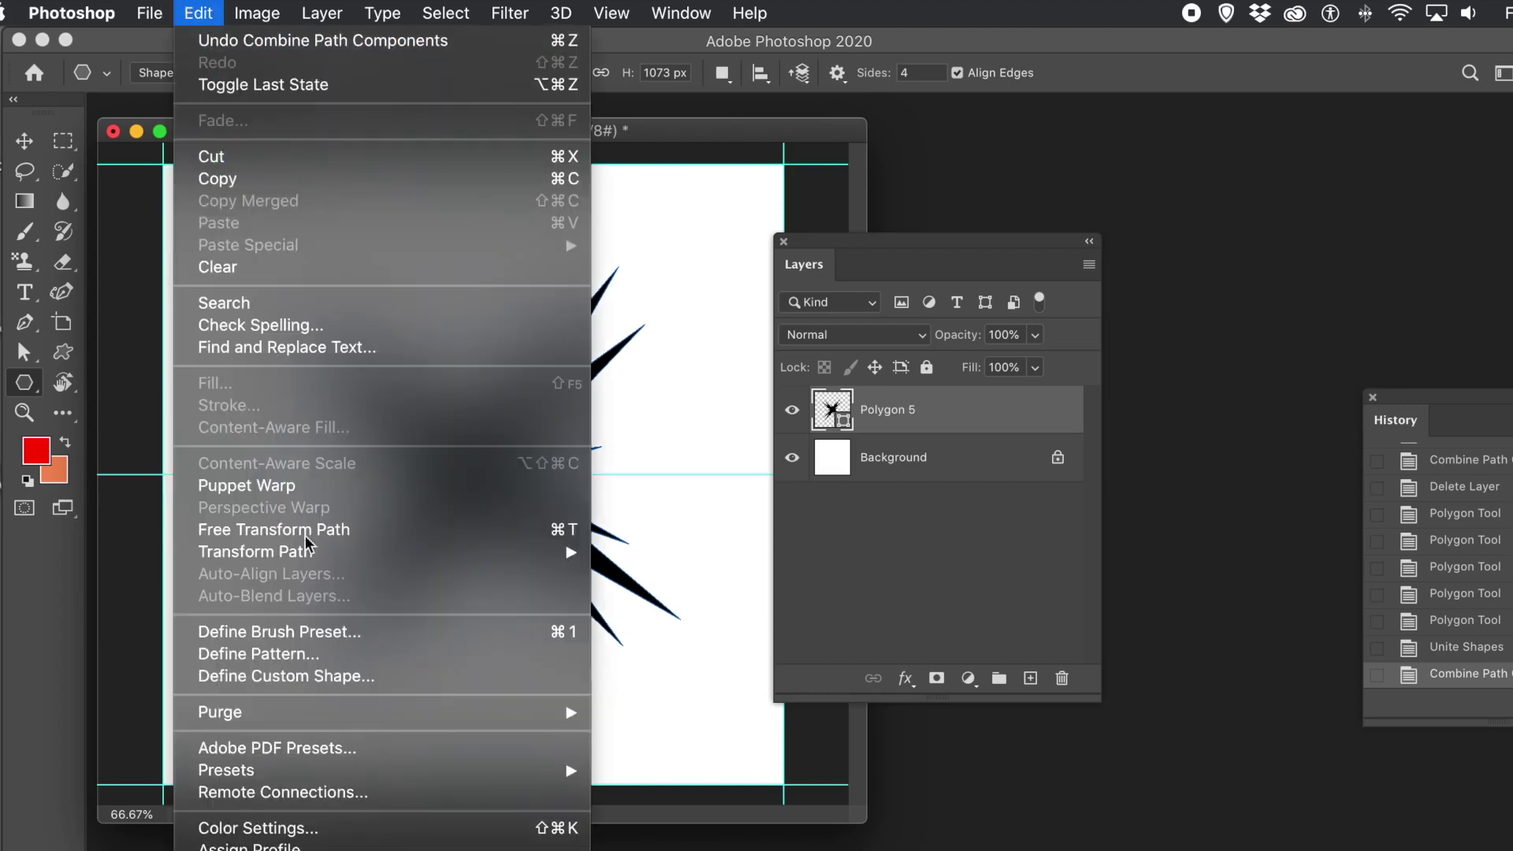
{"action": "left_click", "coordinate": [329, 676]}
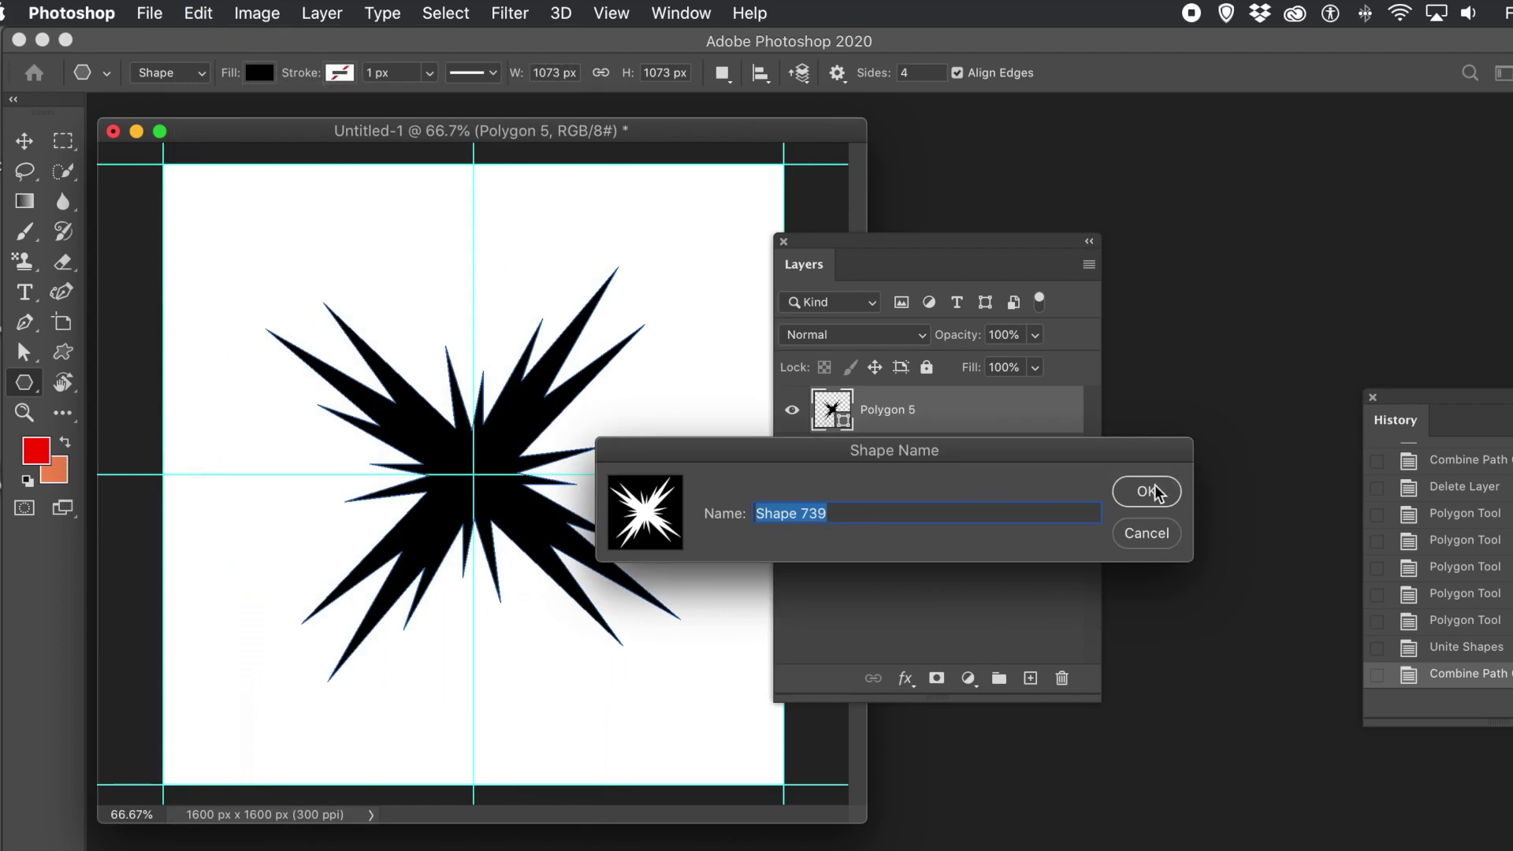
{"action": "left_click", "coordinate": [1152, 489]}
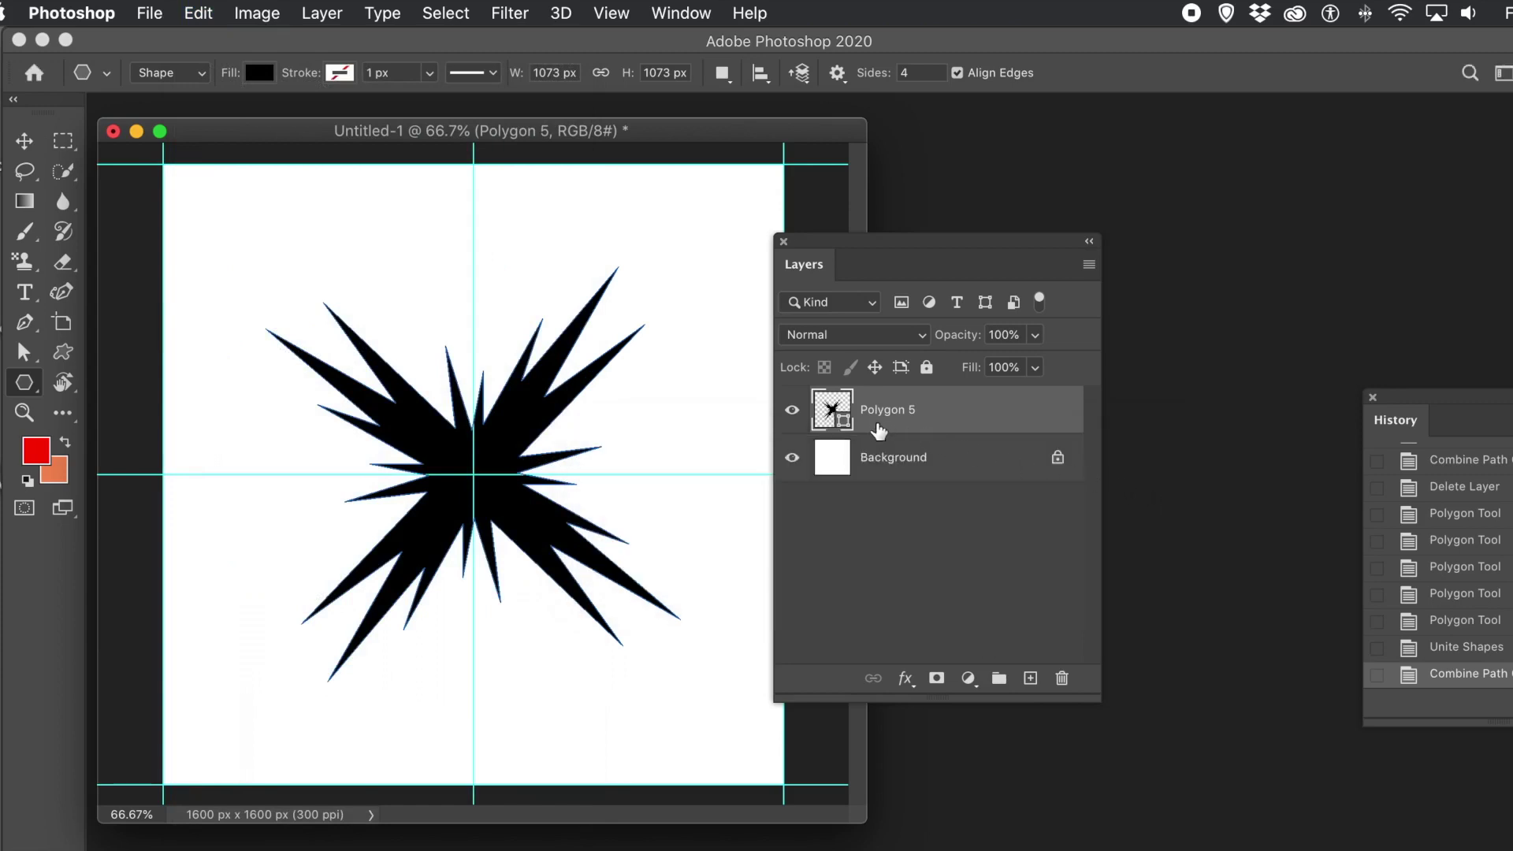
{"action": "key", "text": "BackSpace"}
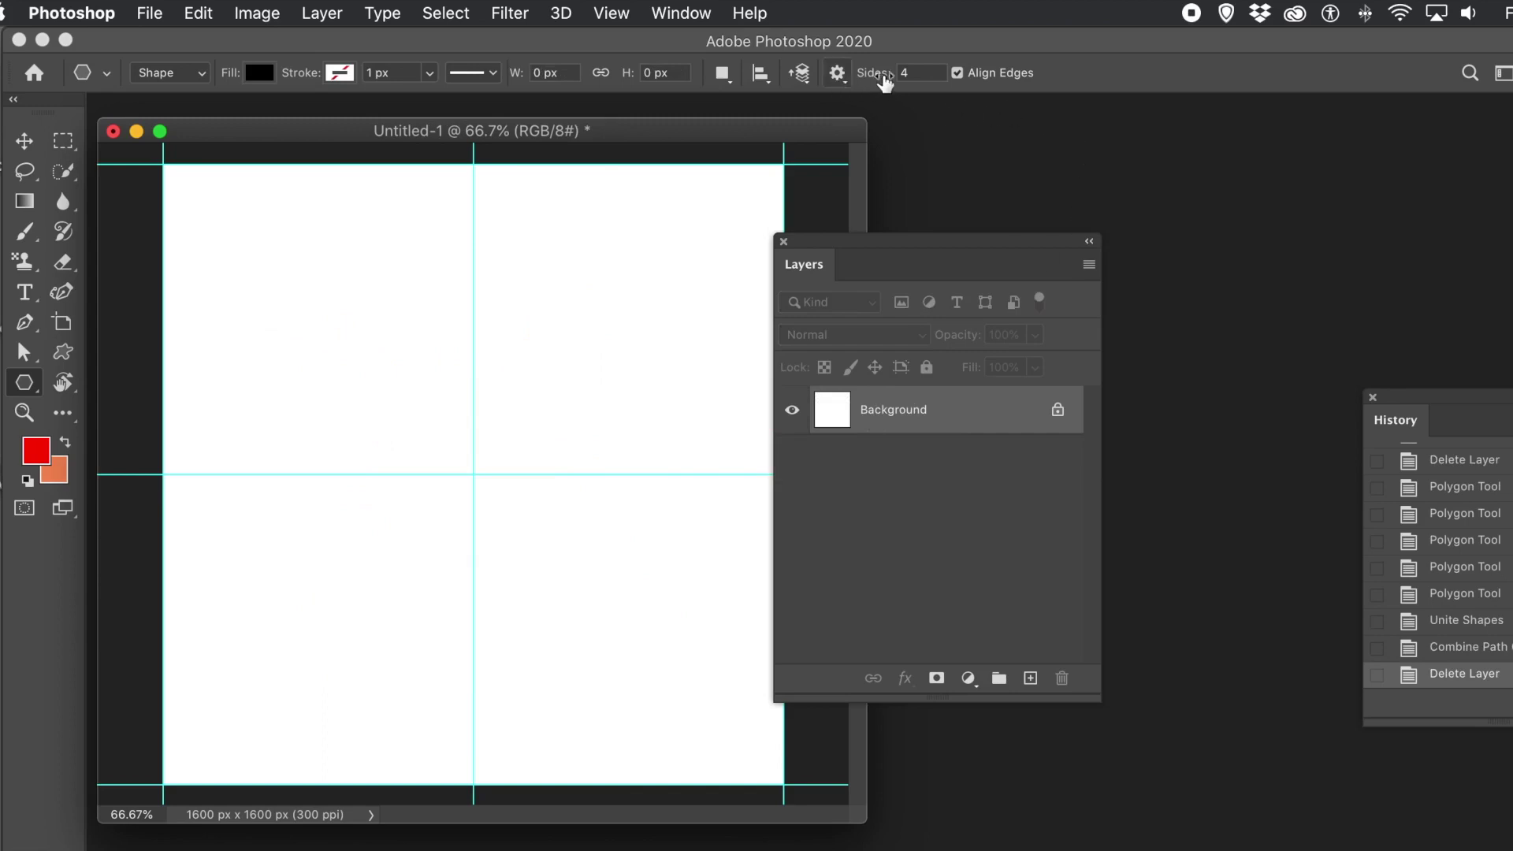
Turn on Smooth Corners, then draw three rotated stars (783.56, 643.38, 593.69 px) from the centre.
{"action": "left_click", "coordinate": [838, 73]}
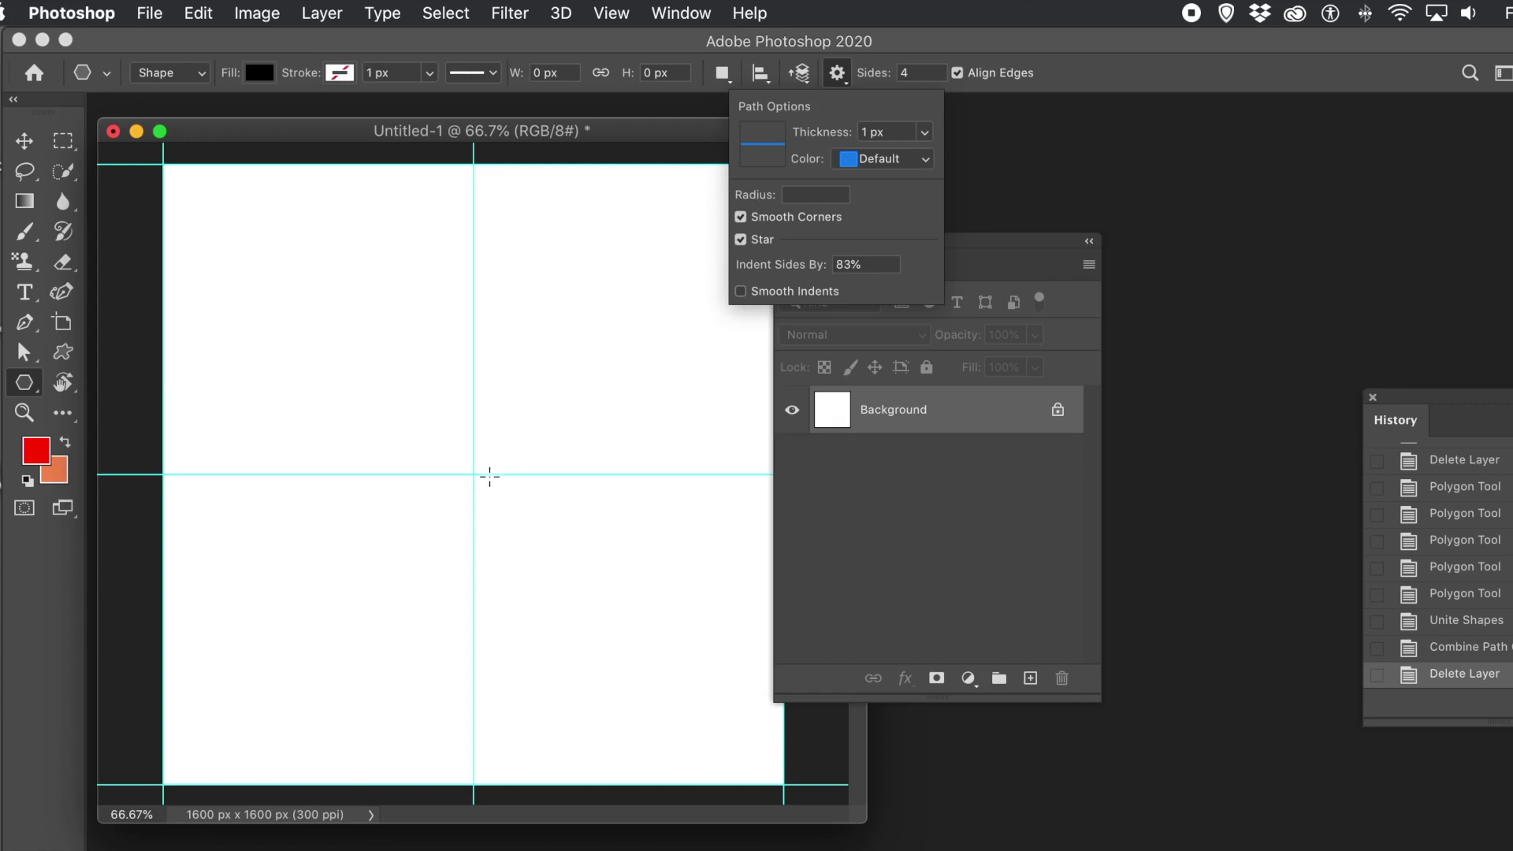
{"action": "left_click_drag", "start_coordinate": [473, 474], "coordinate": [752, 657]}
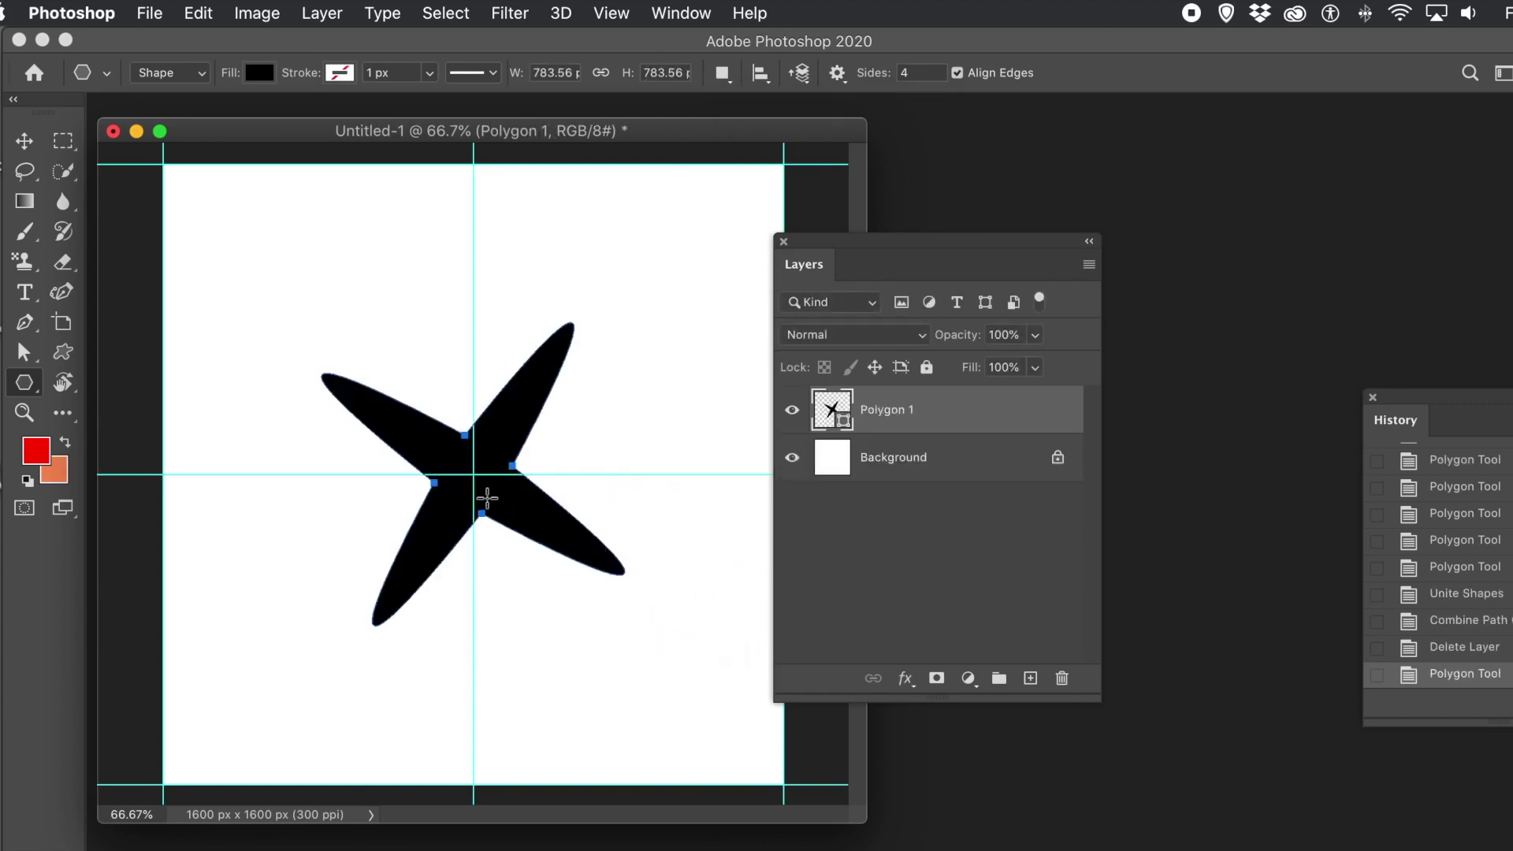
{"action": "left_click_drag", "start_coordinate": [473, 475], "coordinate": [462, 596]}
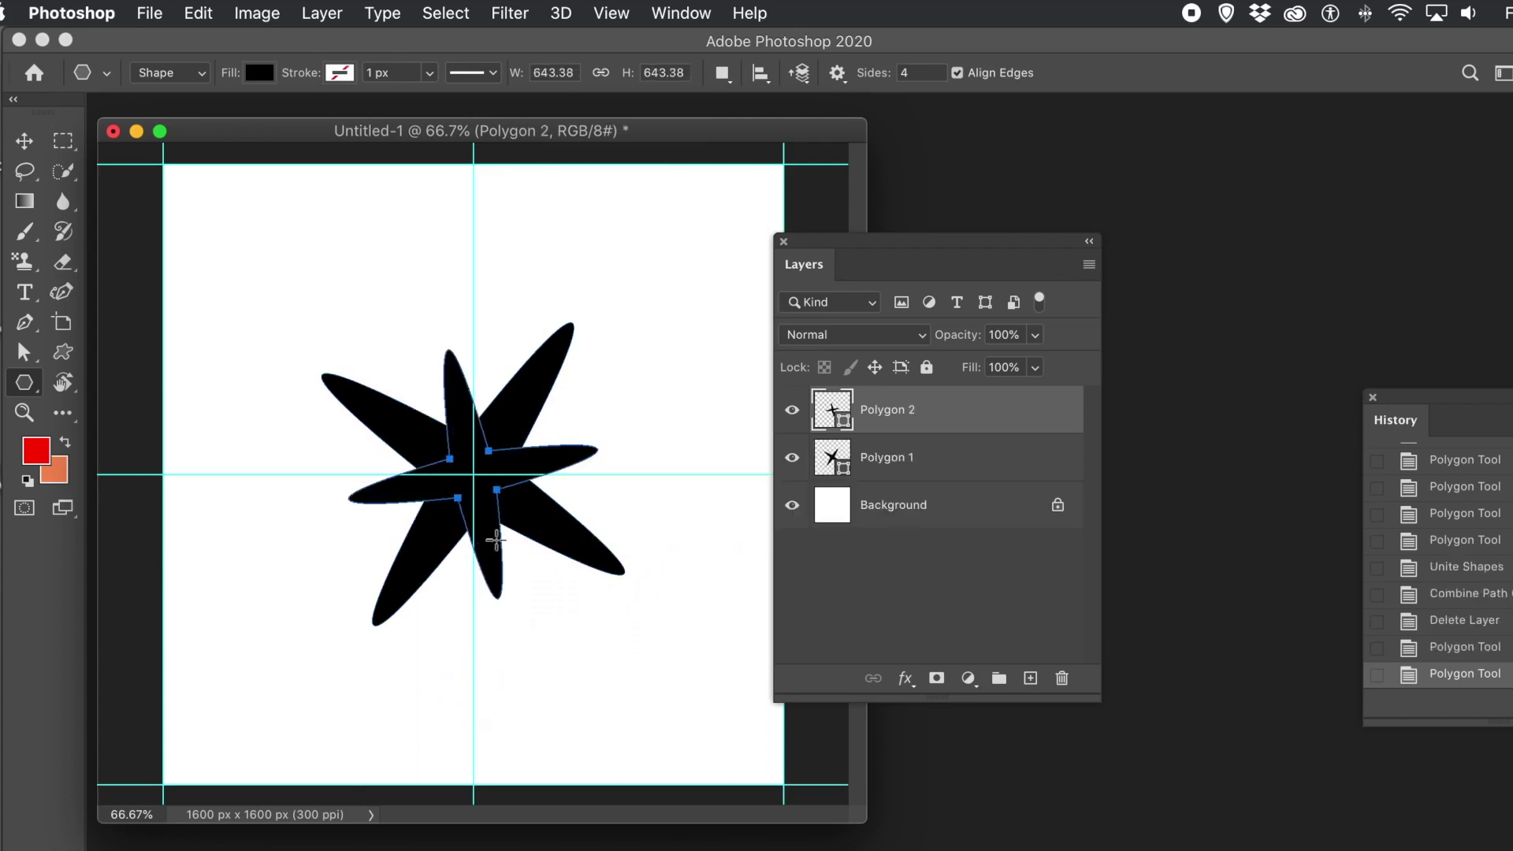
{"action": "left_click_drag", "start_coordinate": [473, 473], "coordinate": [594, 686]}
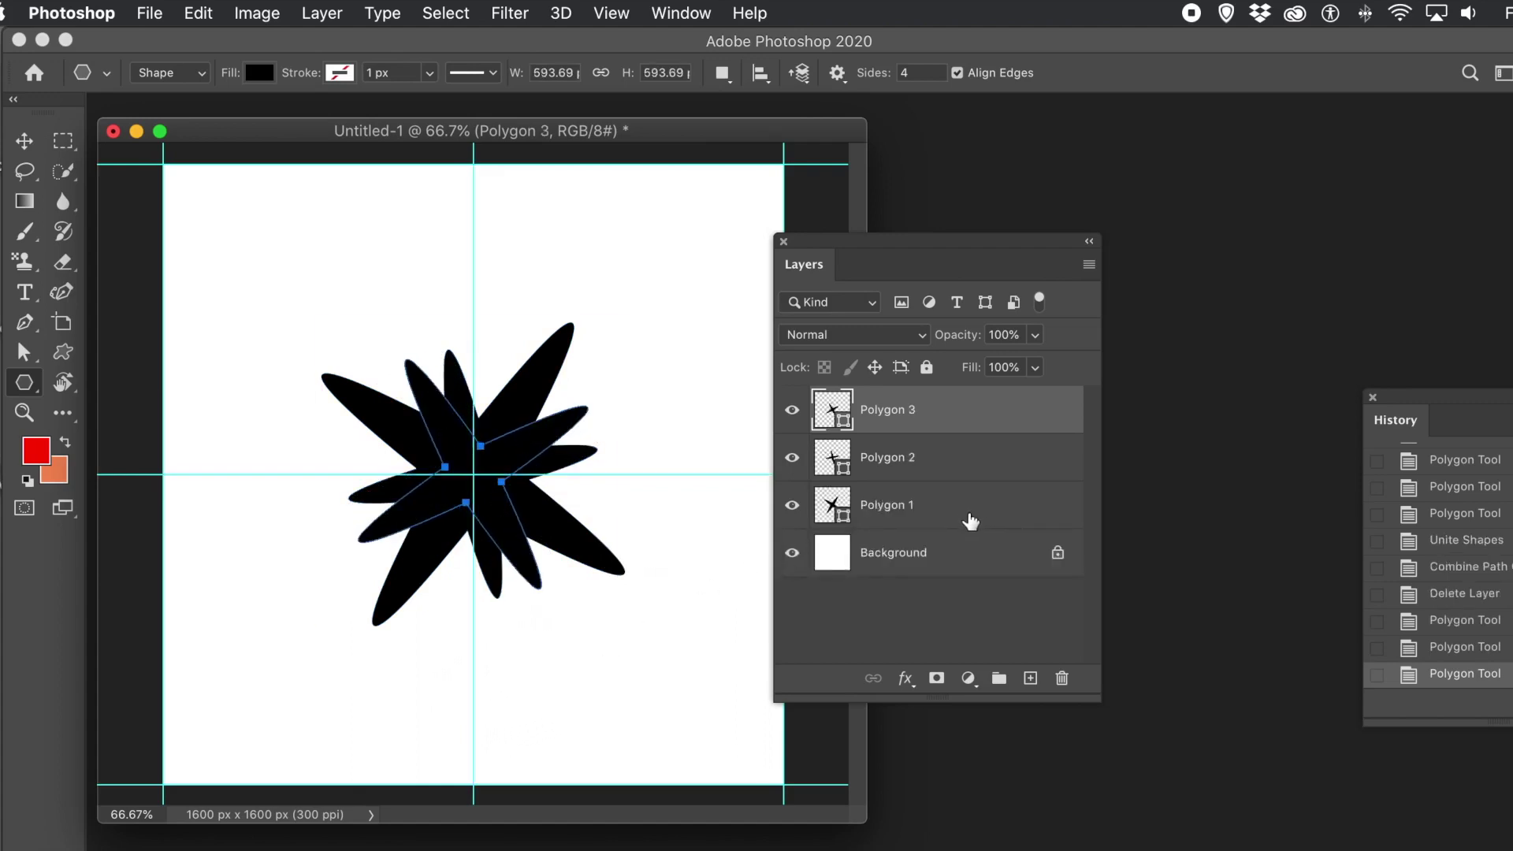
Undo the third star, then unite Polygon 1 and 2 and merge their shape components.
{"action": "key", "text": "super+z"}
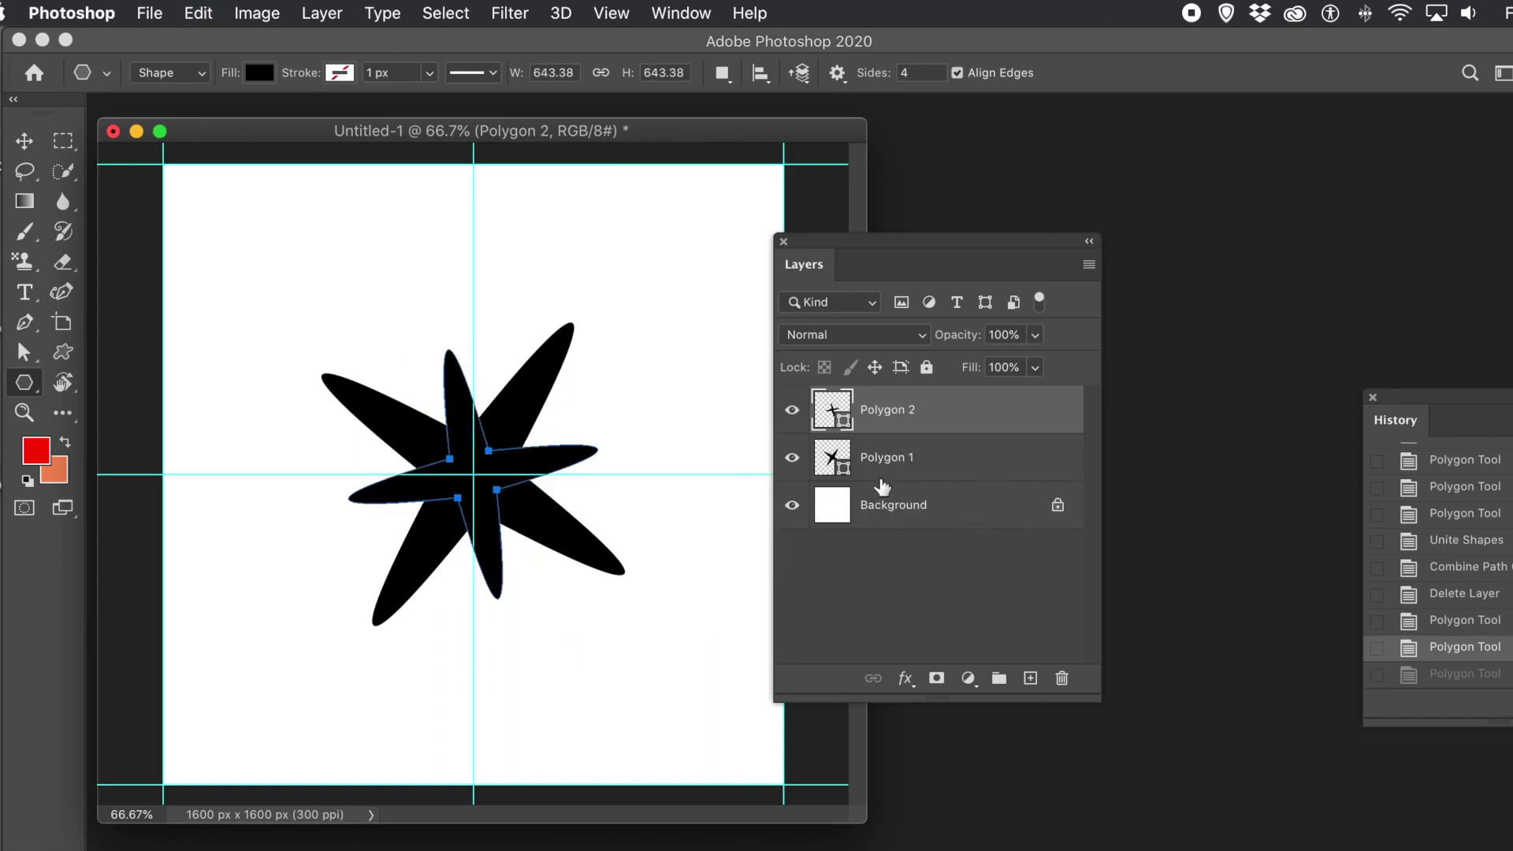
{"action": "left_click", "coordinate": [938, 465], "text": "shift"}
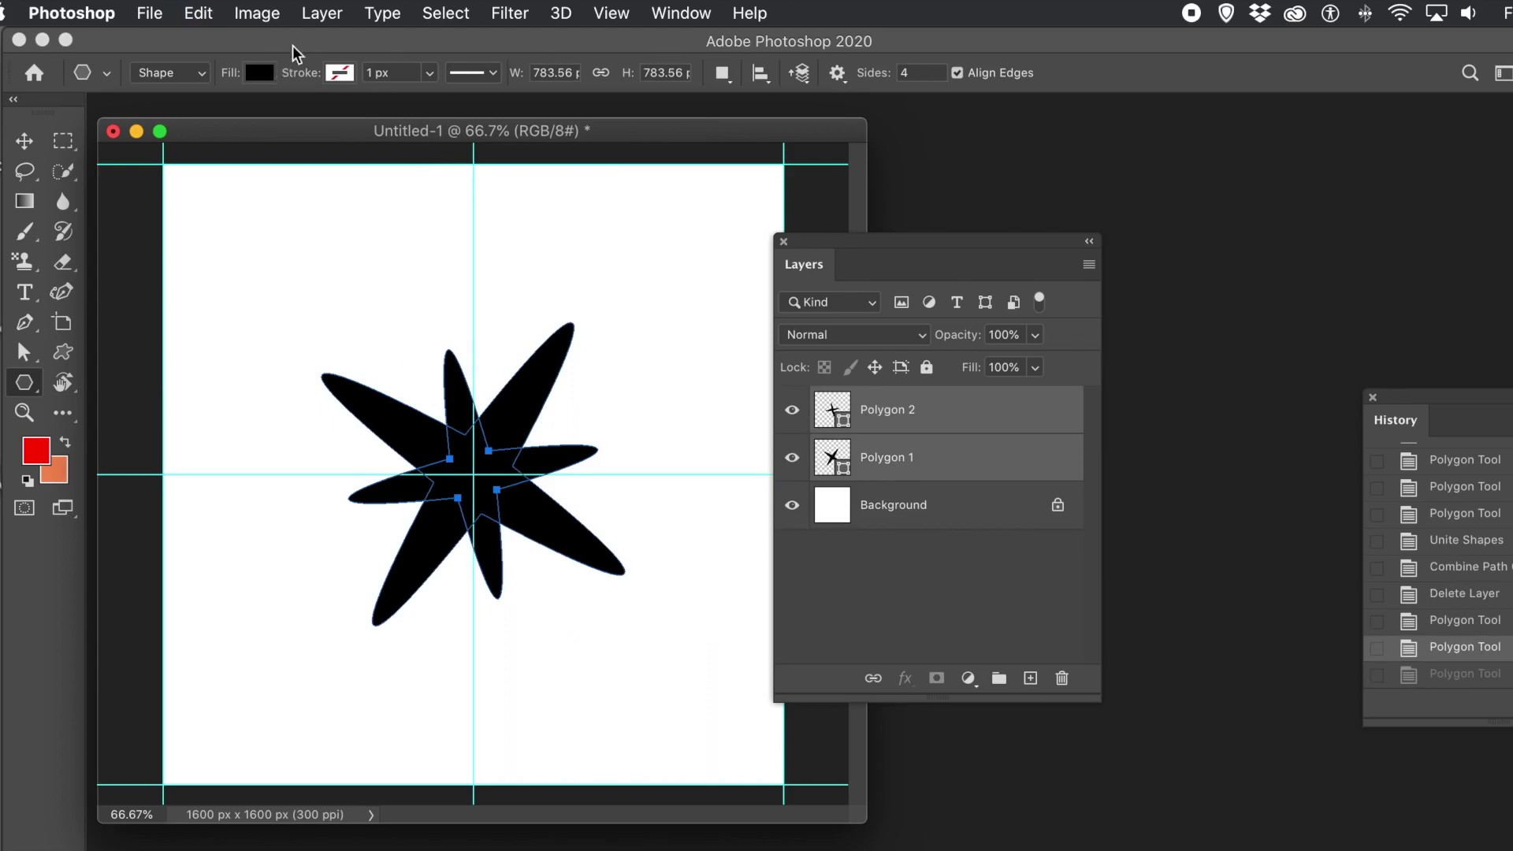
{"action": "left_click", "coordinate": [324, 16]}
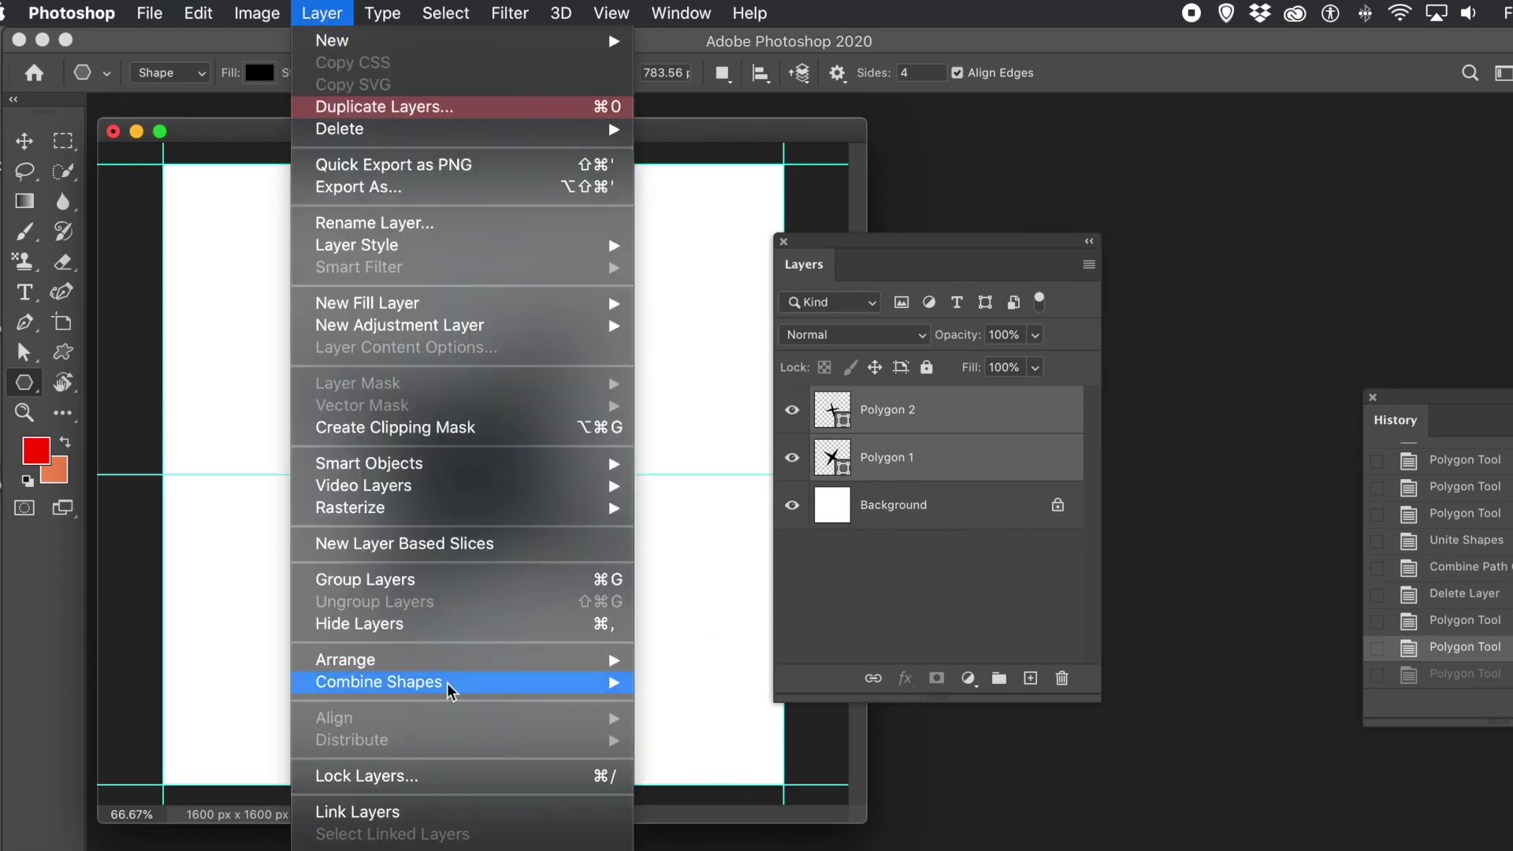
{"action": "mouse_move", "coordinate": [467, 687]}
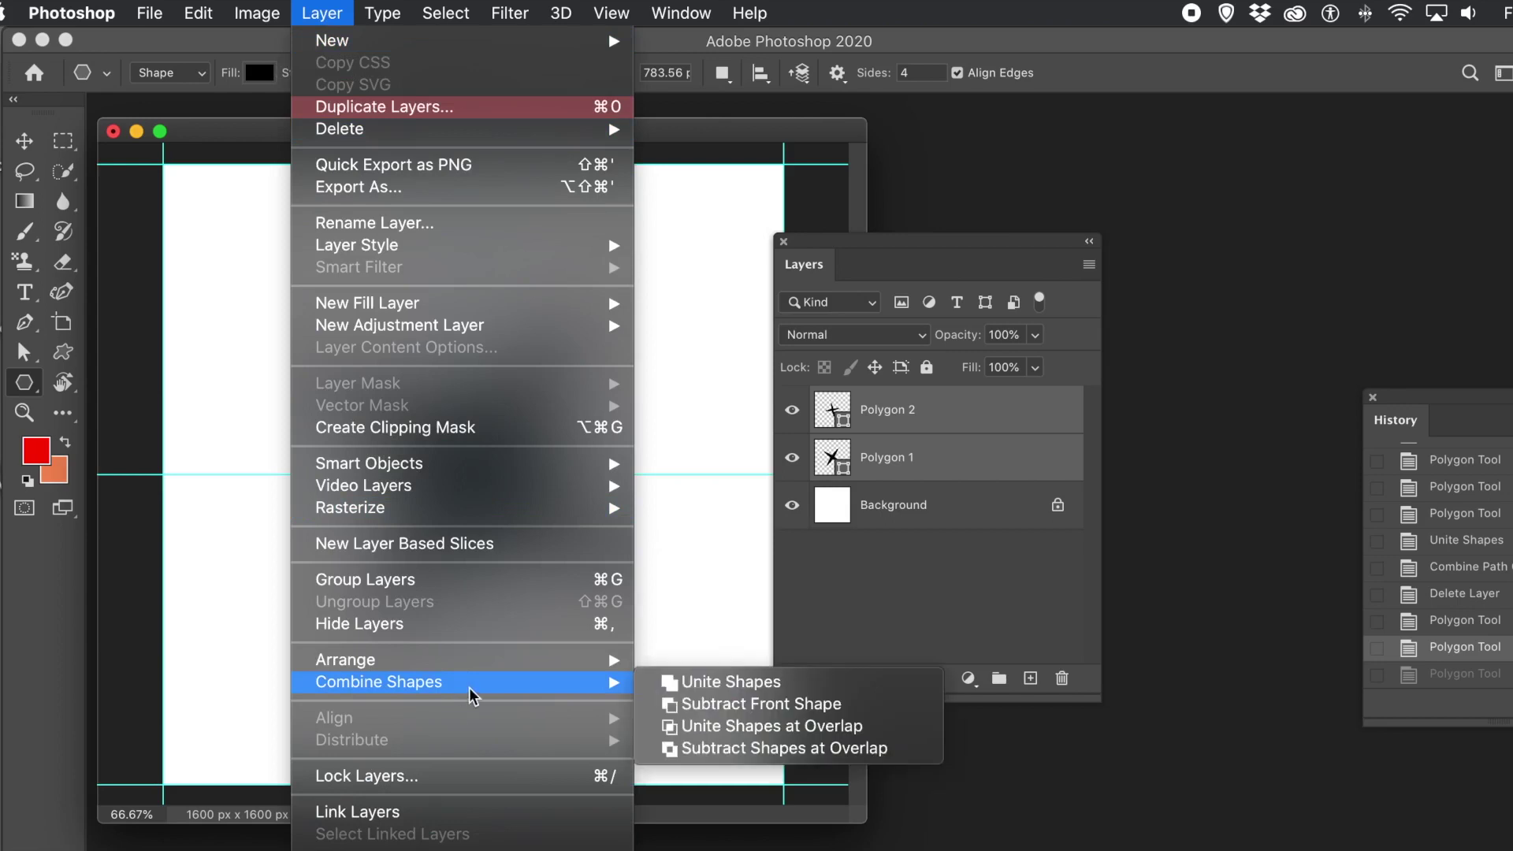
{"action": "left_click", "coordinate": [725, 685]}
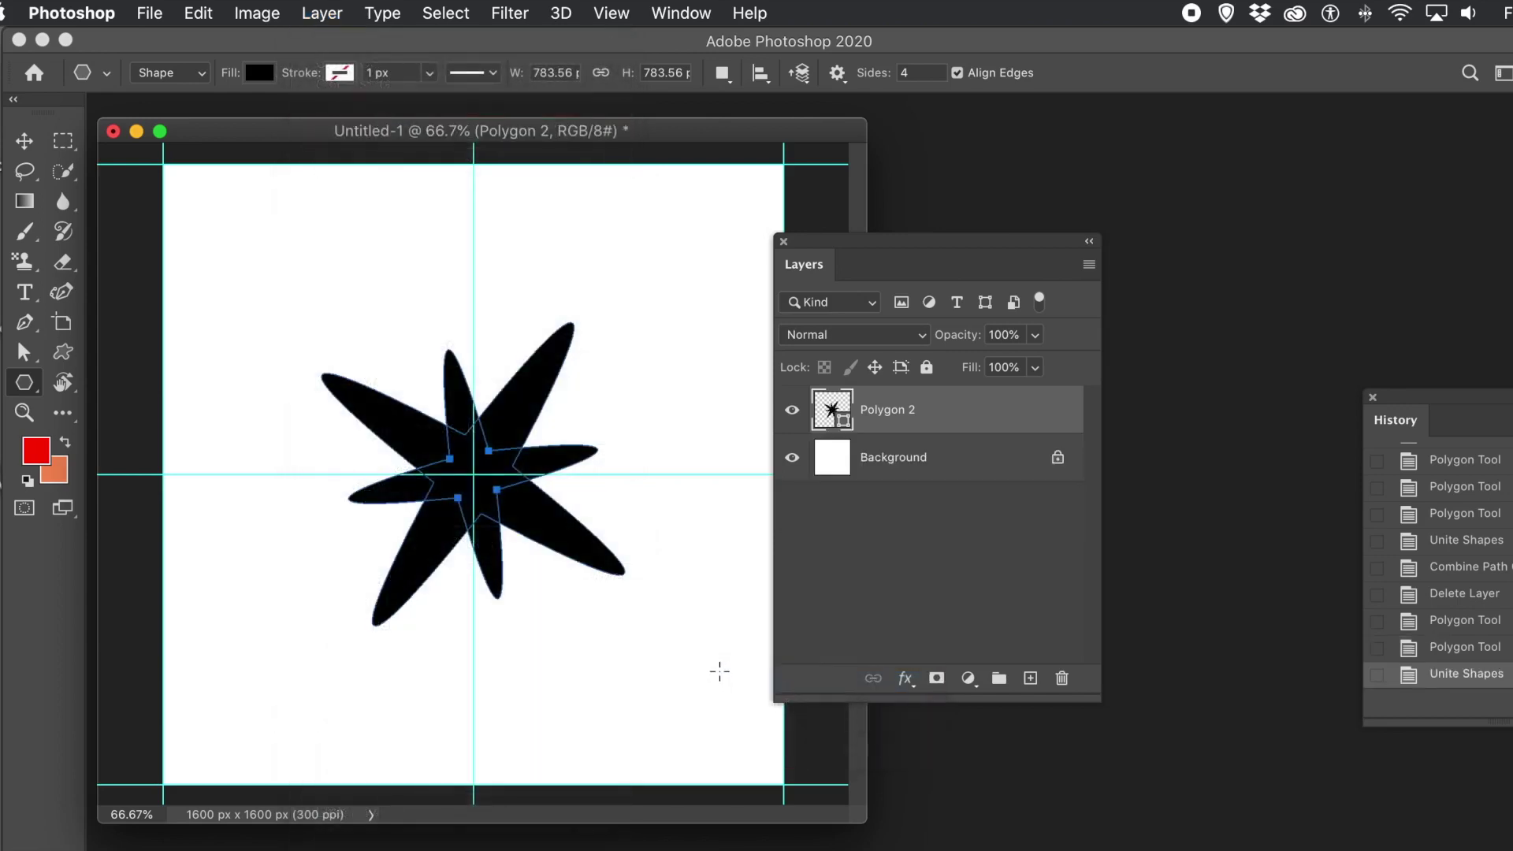
{"action": "left_click", "coordinate": [725, 83]}
{"action": "left_click", "coordinate": [810, 225]}
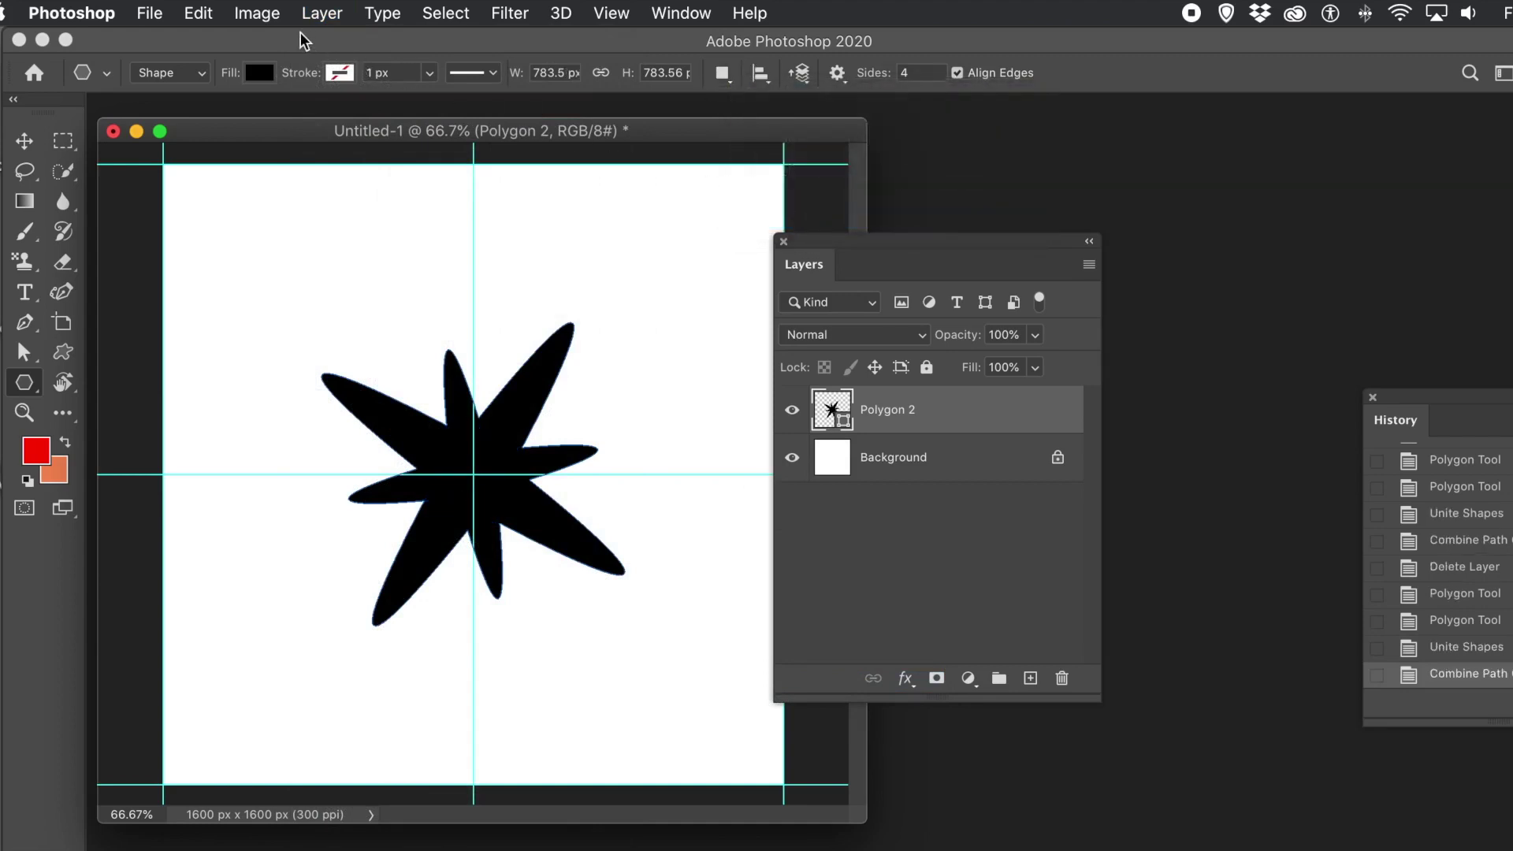
Save the eight-ray star as custom shape Shape 740, then delete its layer.
{"action": "left_click", "coordinate": [198, 14]}
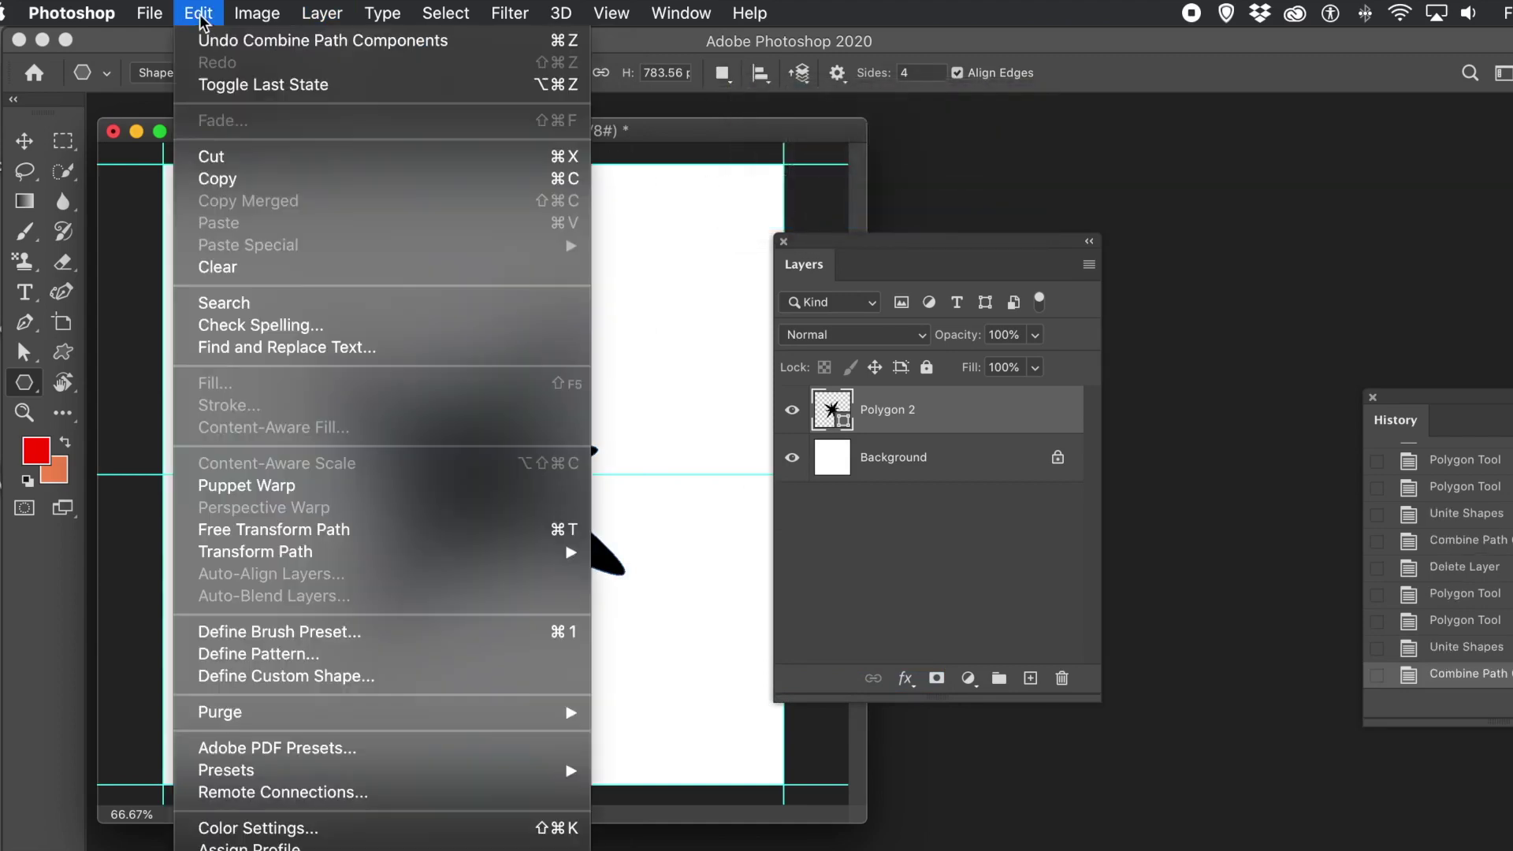
{"action": "left_click", "coordinate": [306, 678]}
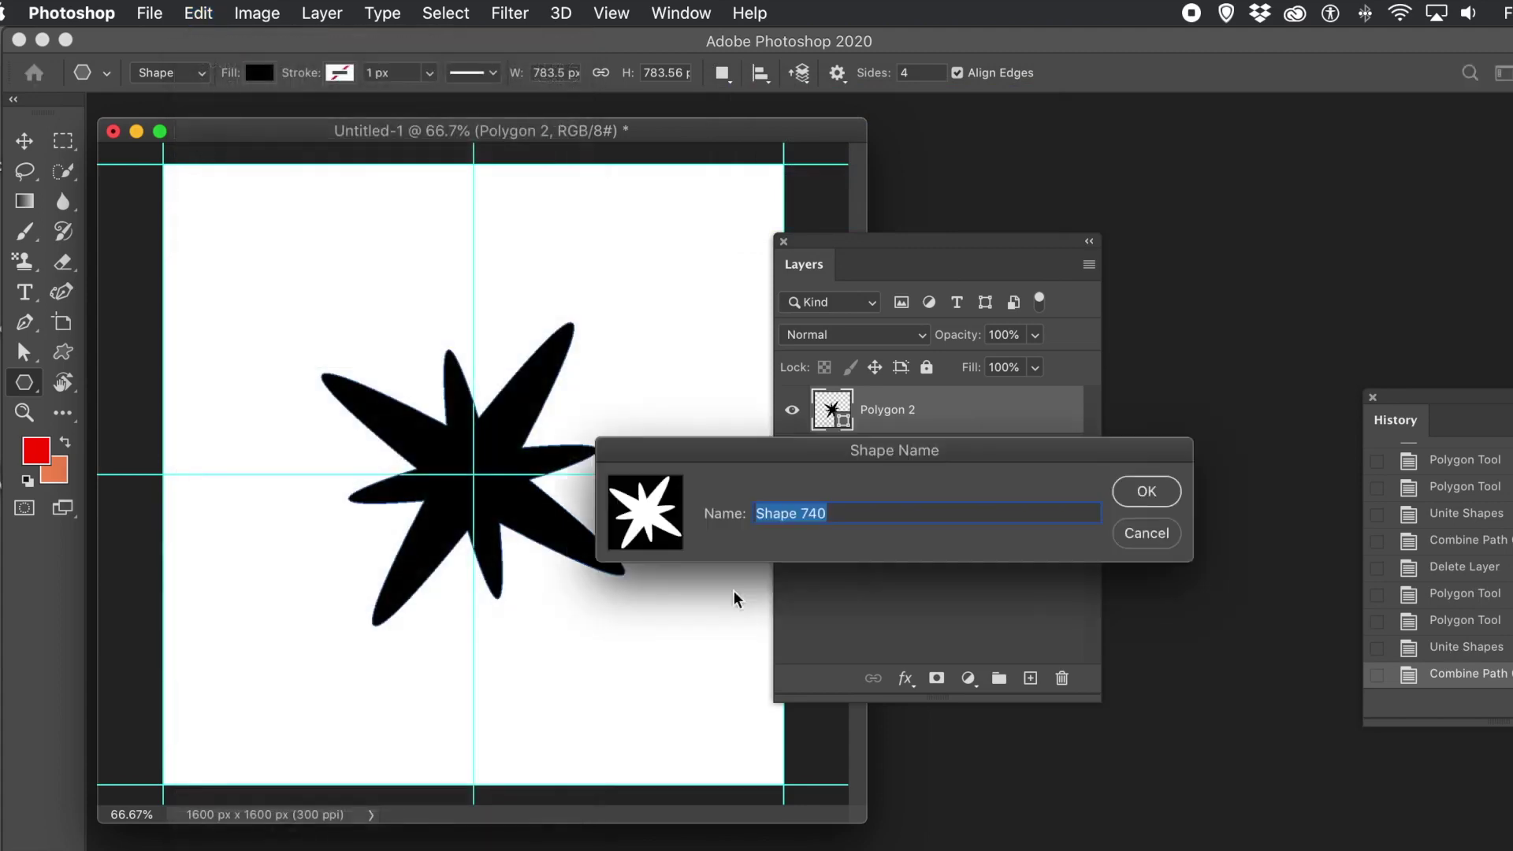
{"action": "left_click", "coordinate": [1135, 492]}
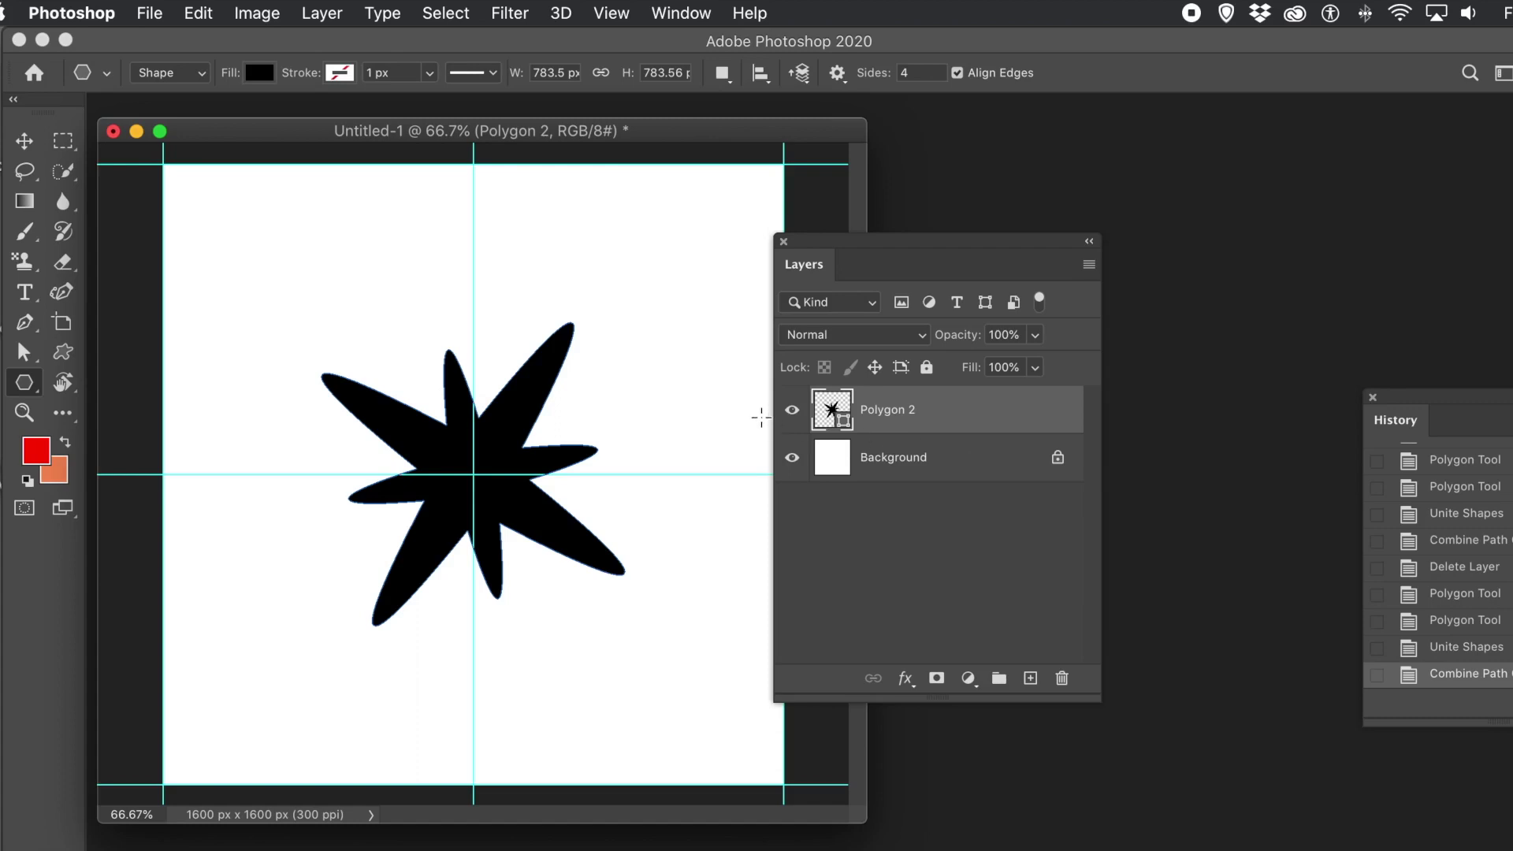
{"action": "key", "text": "Delete"}
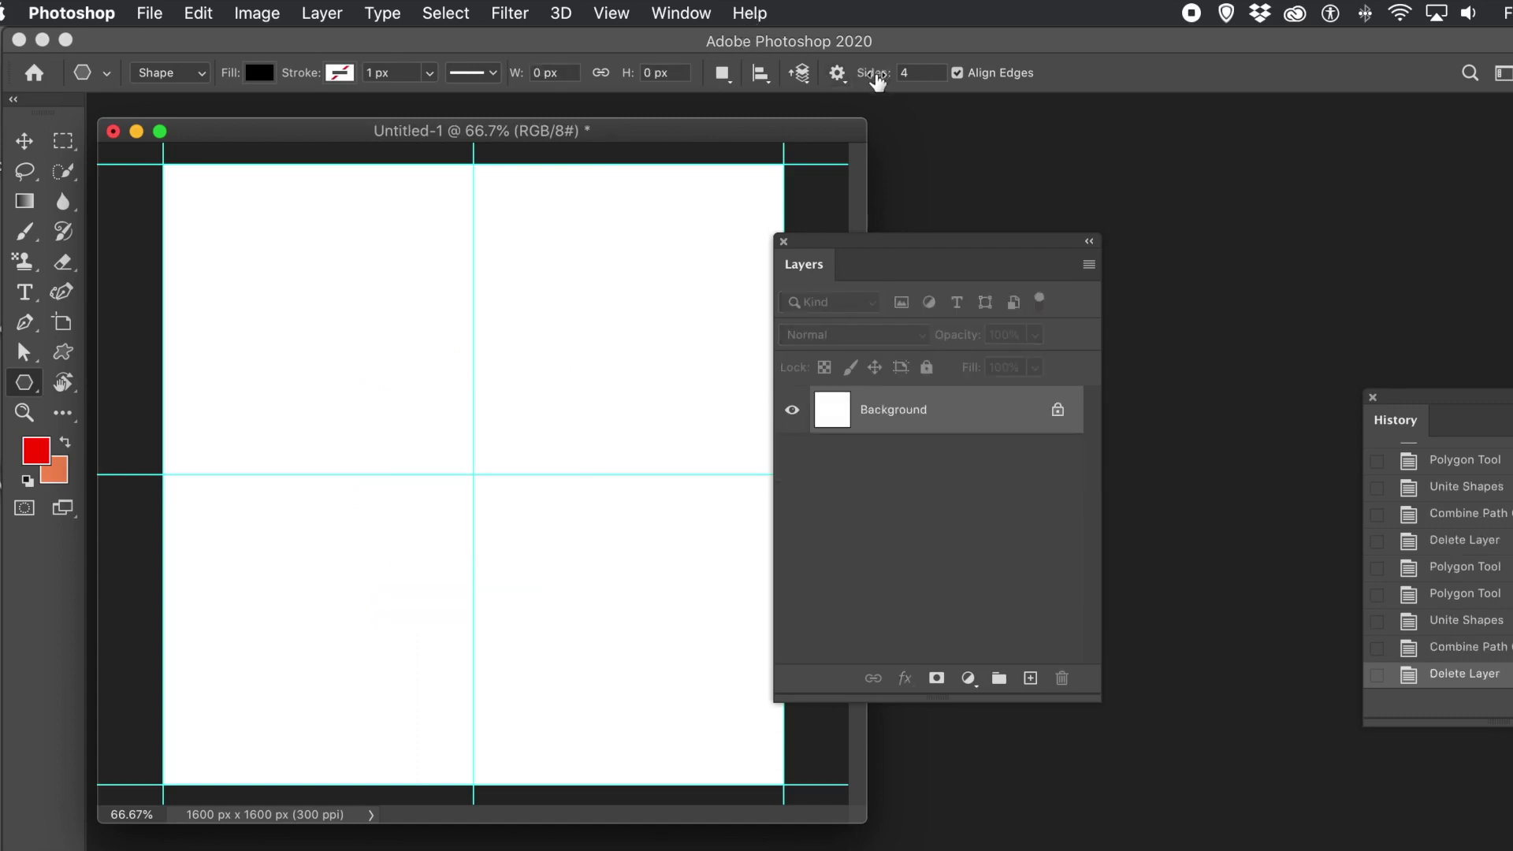
Switch to Smooth Indents without Smooth Corners, set 8 sides, and draw a 1132.94 px star at the centre.
{"action": "left_click", "coordinate": [843, 82]}
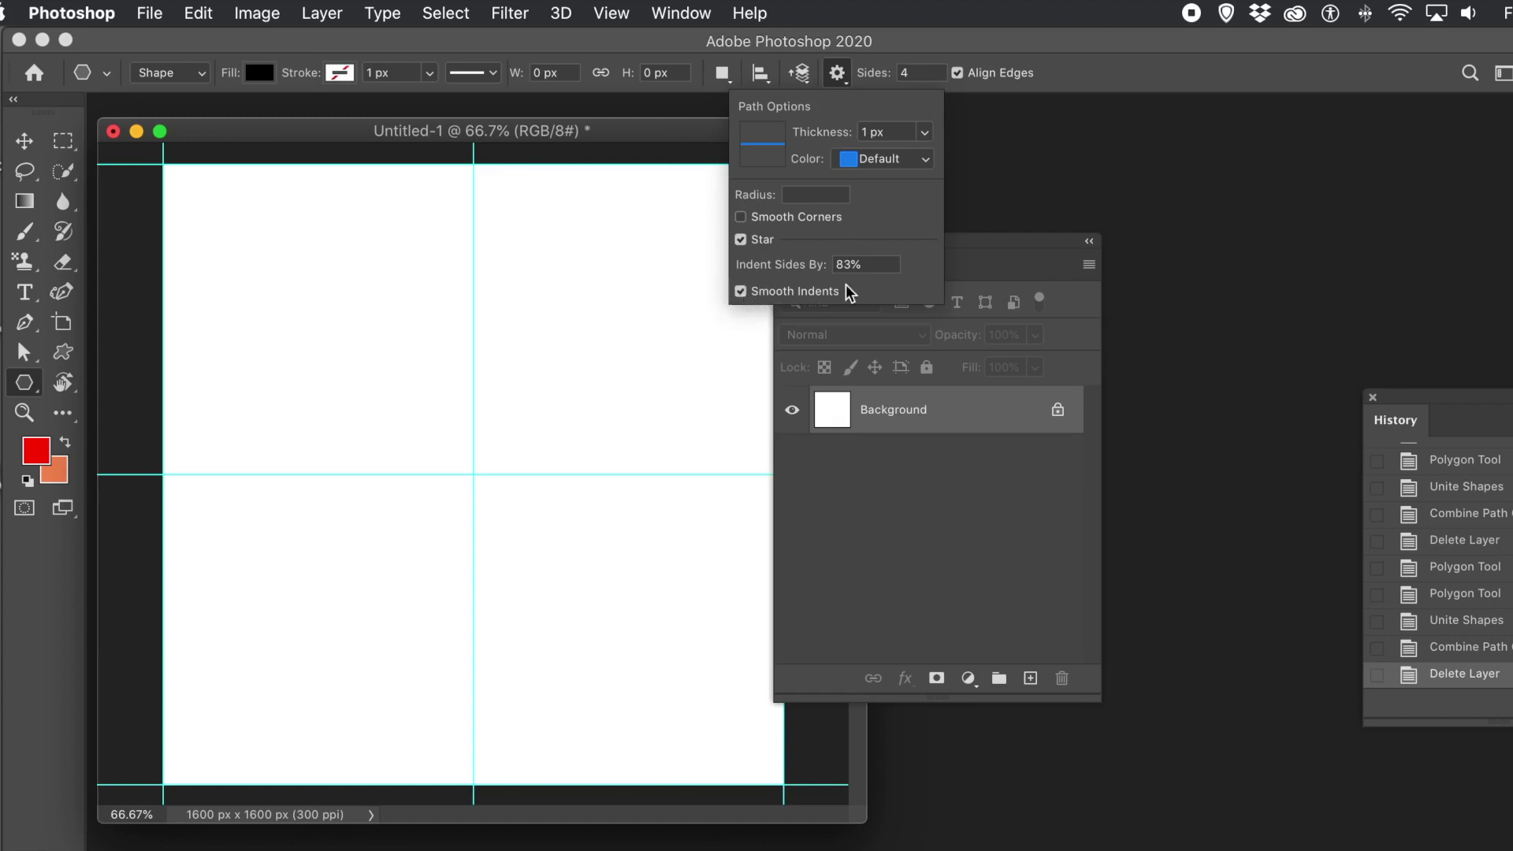
{"action": "left_click", "coordinate": [1076, 54]}
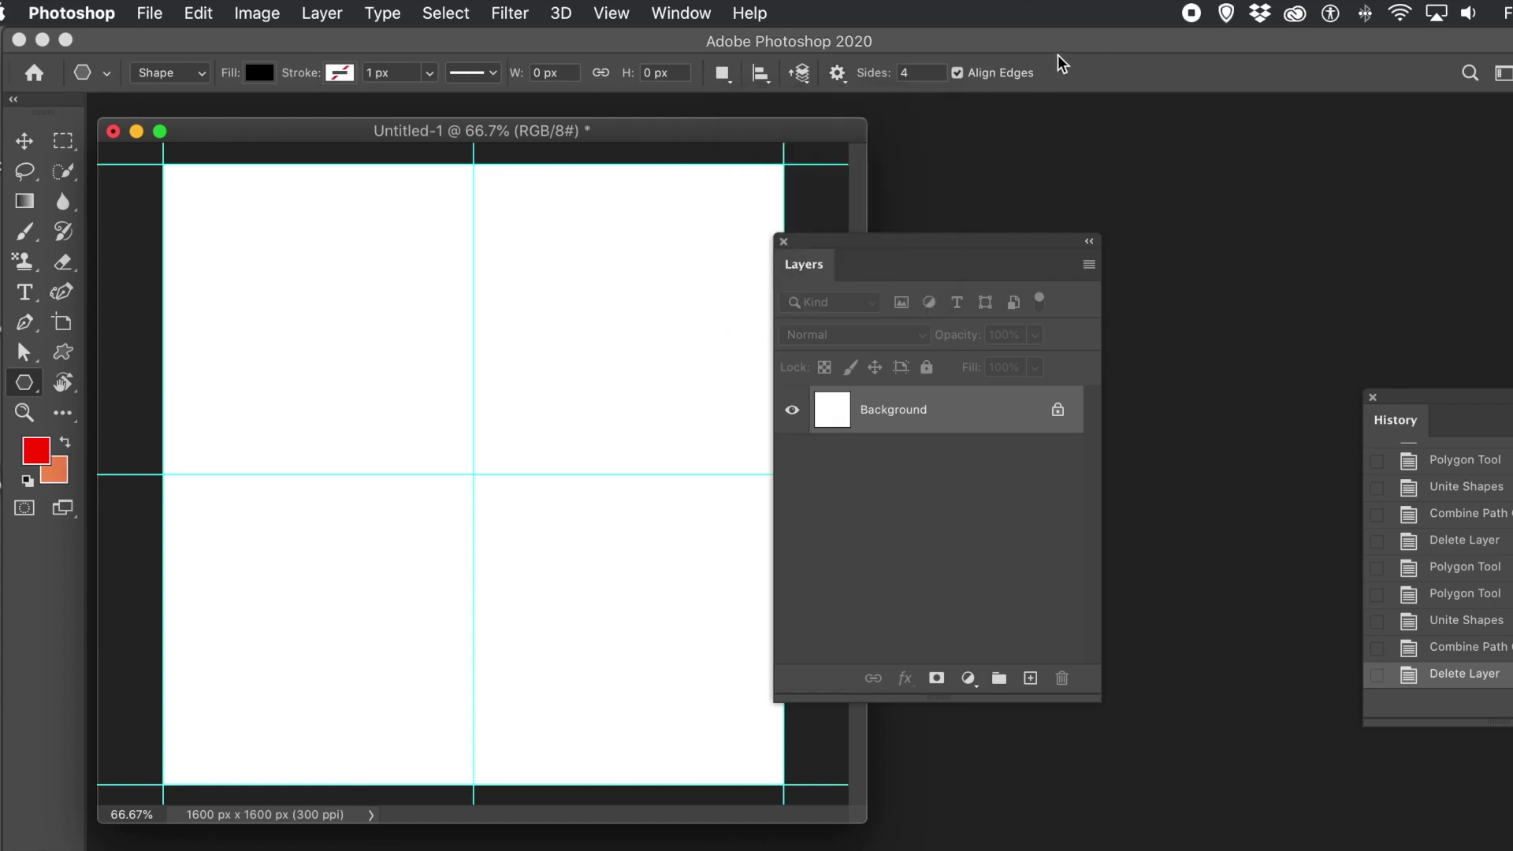
{"action": "left_click", "coordinate": [920, 74]}
{"action": "type", "text": "8"}
{"action": "left_click_drag", "start_coordinate": [474, 474], "coordinate": [628, 628]}
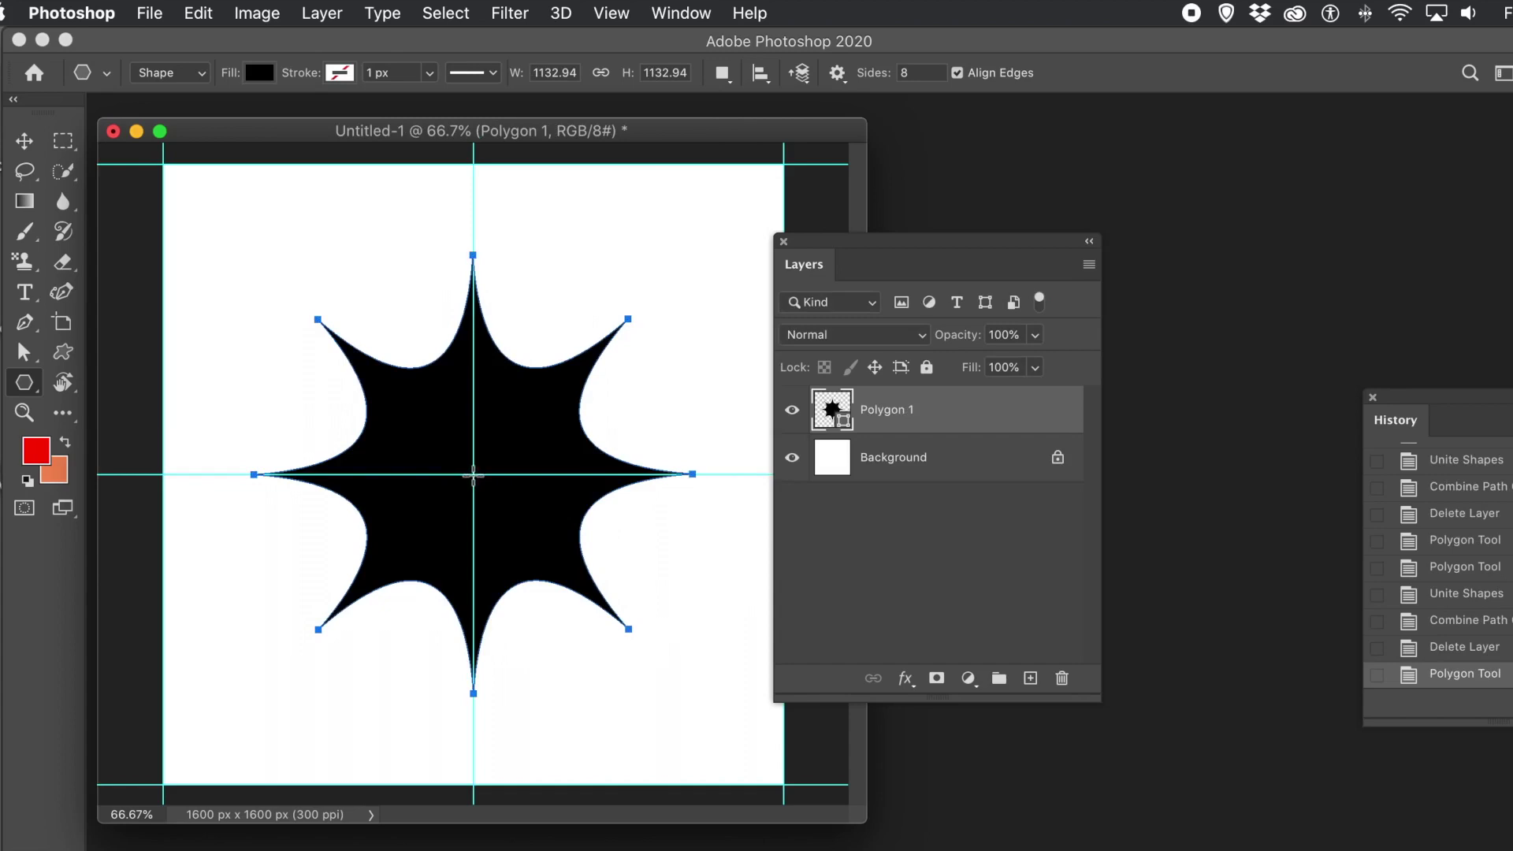
Draw two more eight-point stars from the guide centre, then select all three polygon layers.
{"action": "left_click_drag", "start_coordinate": [473, 475], "coordinate": [654, 527]}
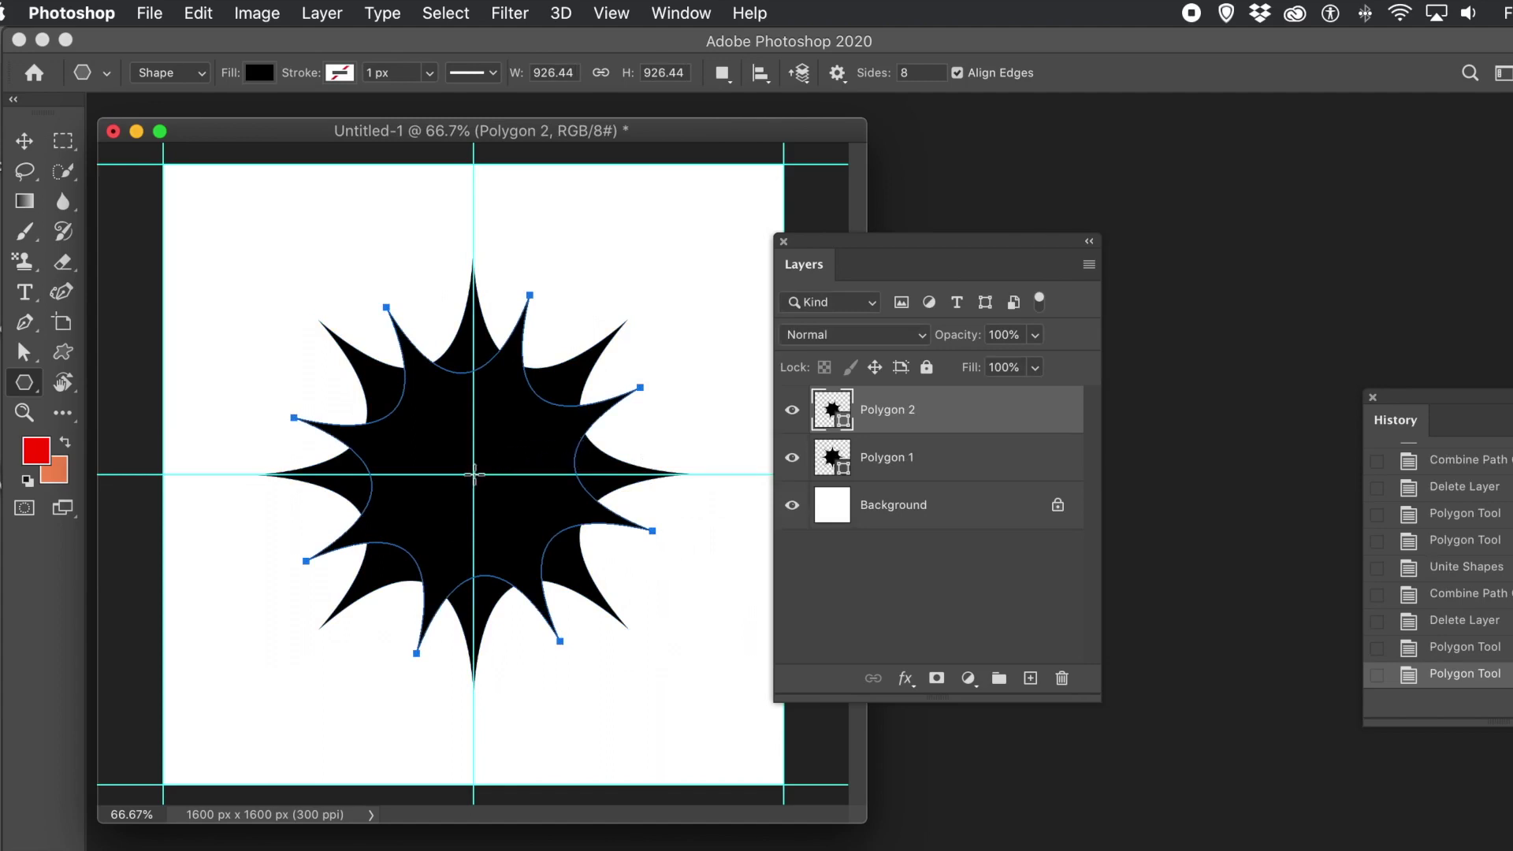
{"action": "left_click_drag", "start_coordinate": [474, 474], "coordinate": [648, 429]}
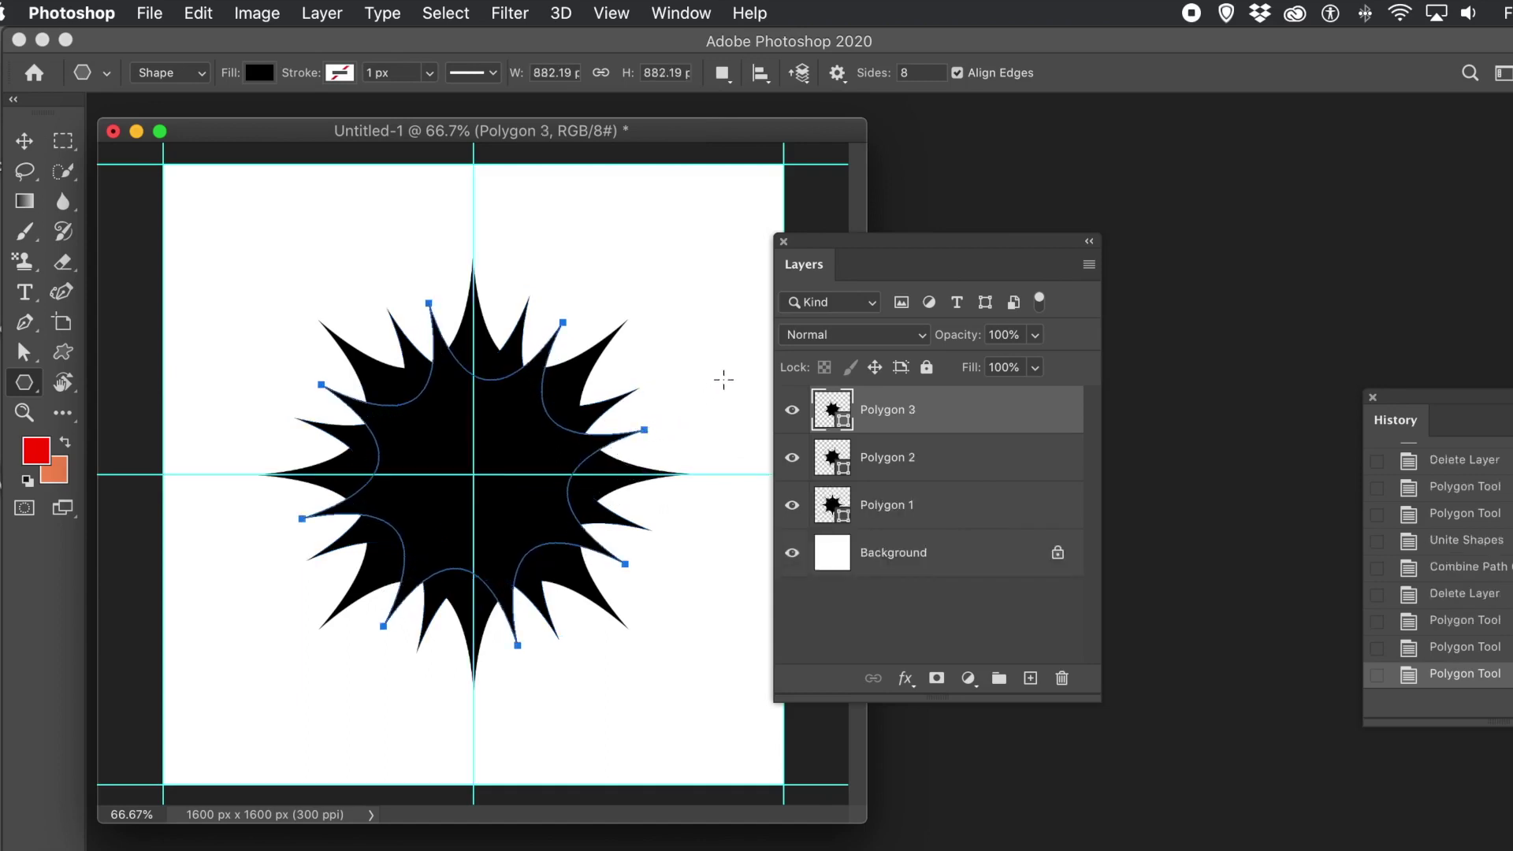
{"action": "left_click", "coordinate": [931, 509], "text": "shift"}
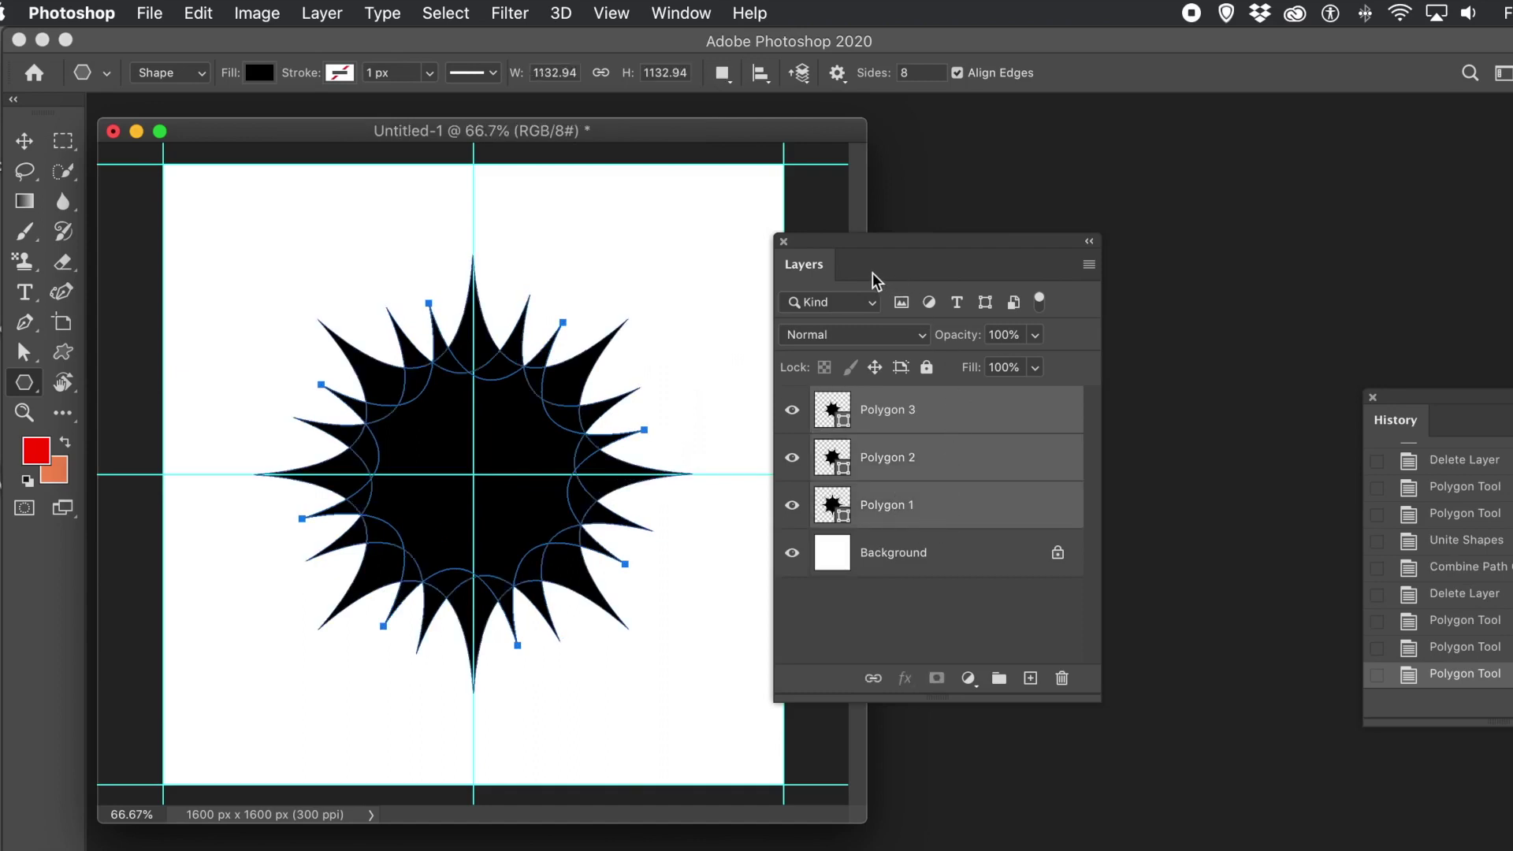
{"action": "left_click", "coordinate": [349, 14]}
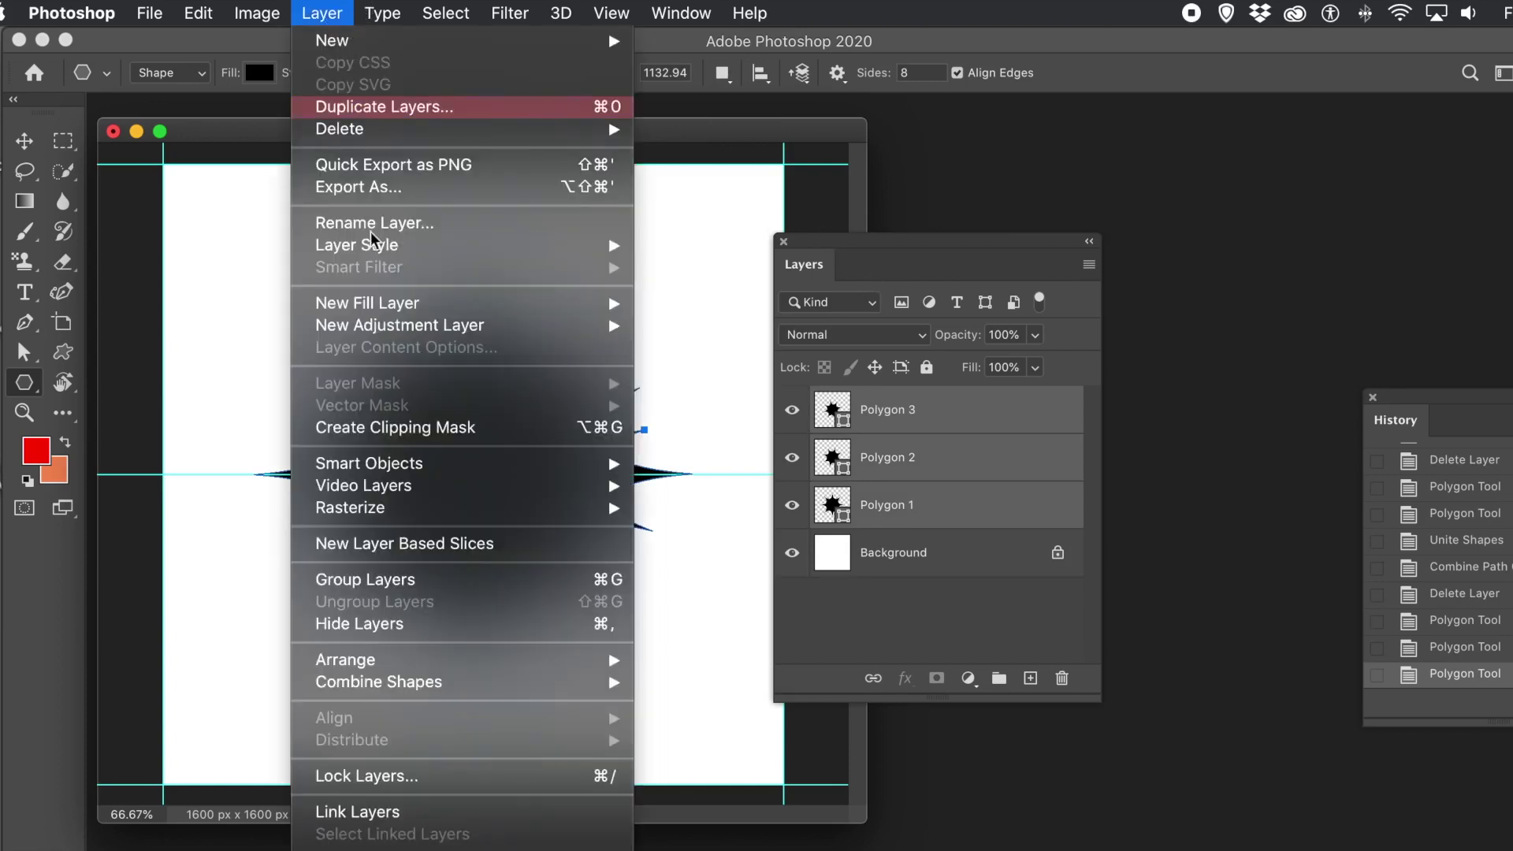
Unite the three stars into one layer and merge their shape components into one outline.
{"action": "mouse_move", "coordinate": [428, 682]}
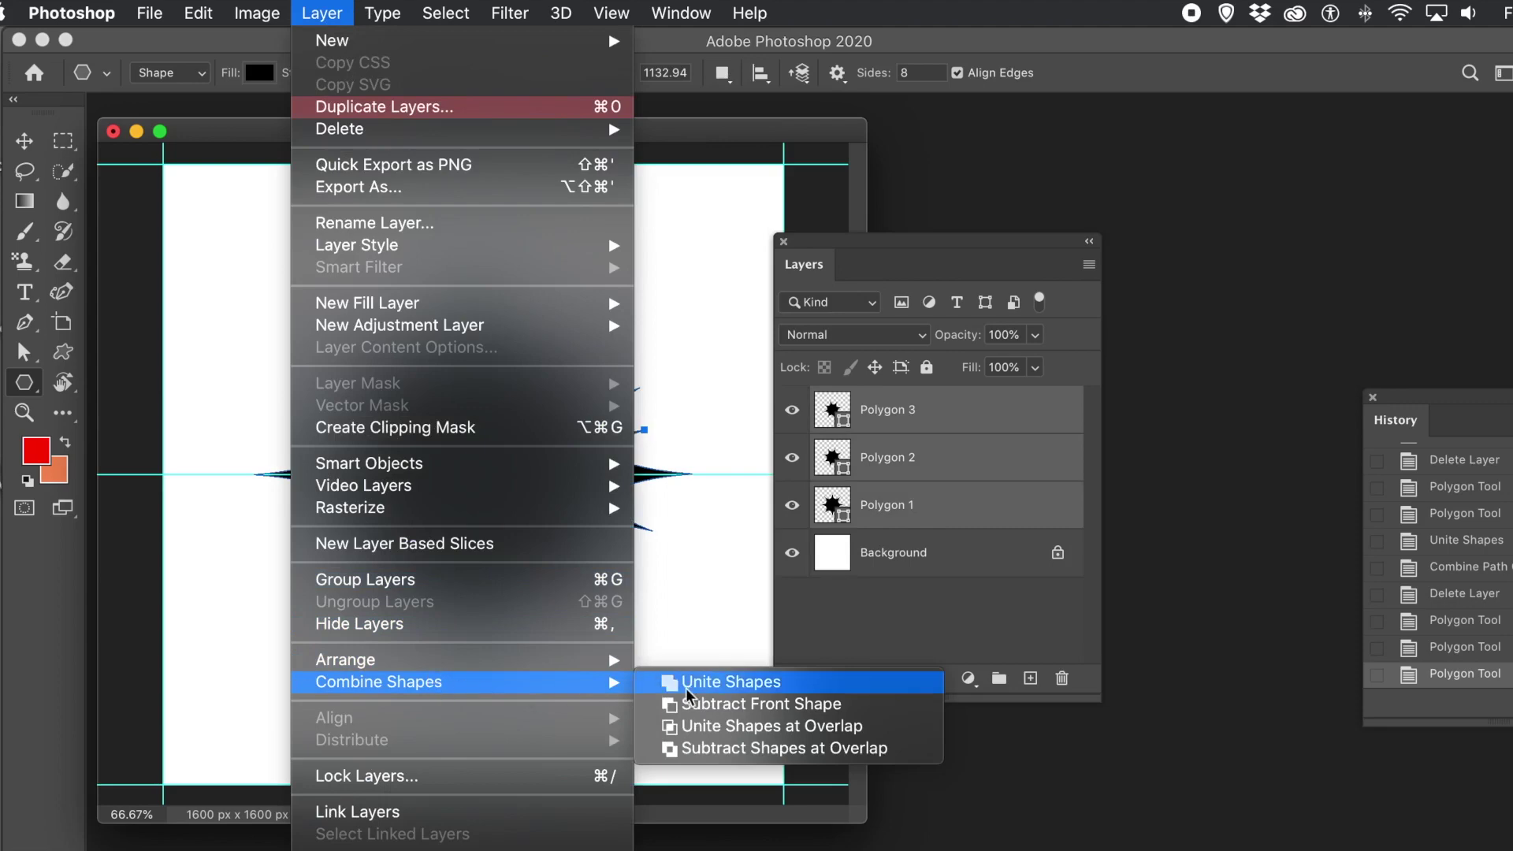
{"action": "left_click", "coordinate": [732, 687]}
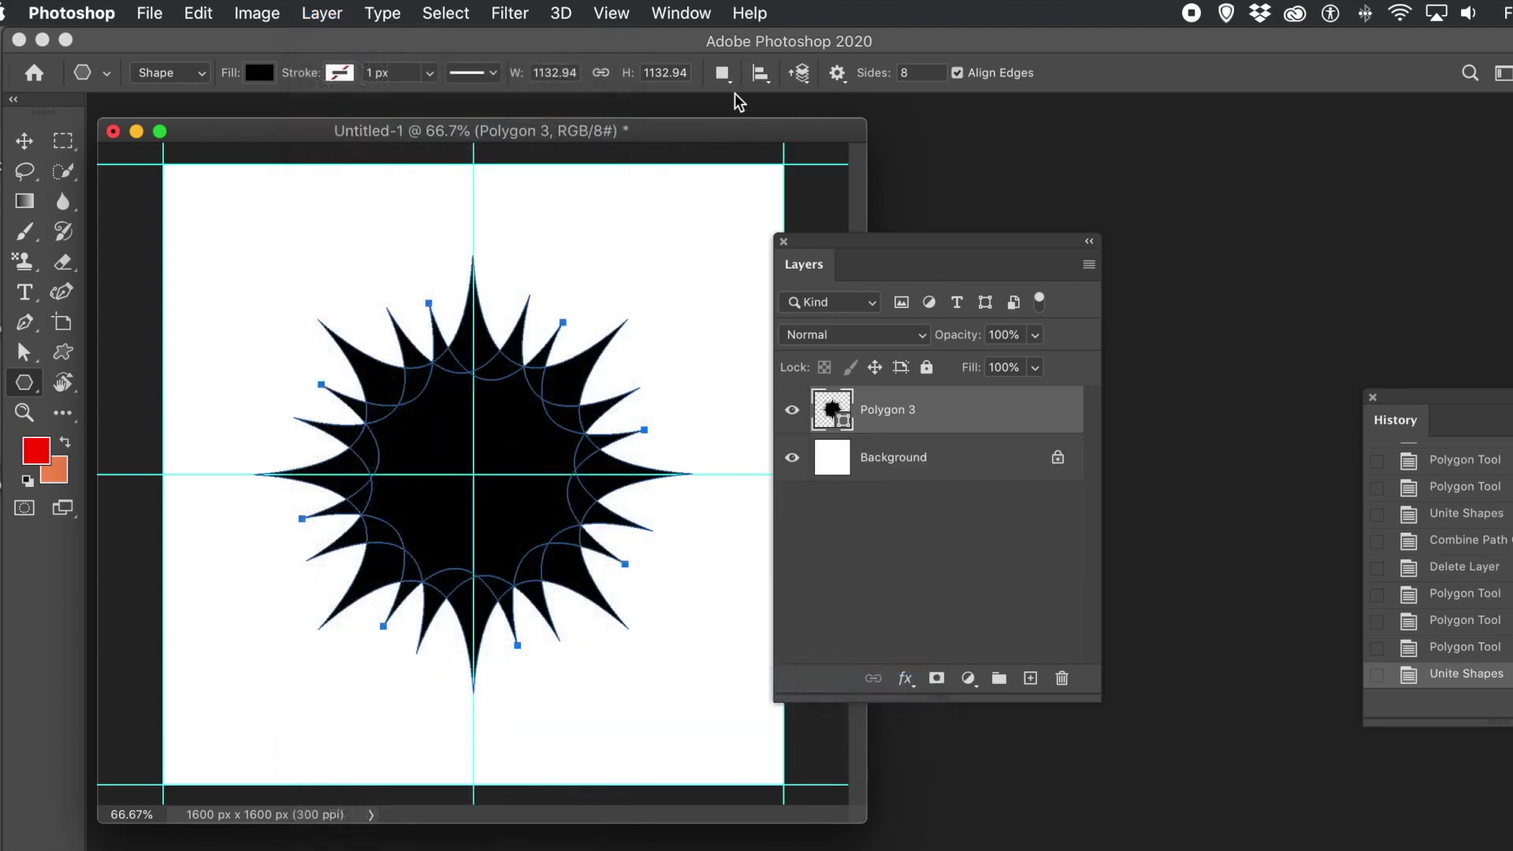
{"action": "left_click", "coordinate": [722, 72]}
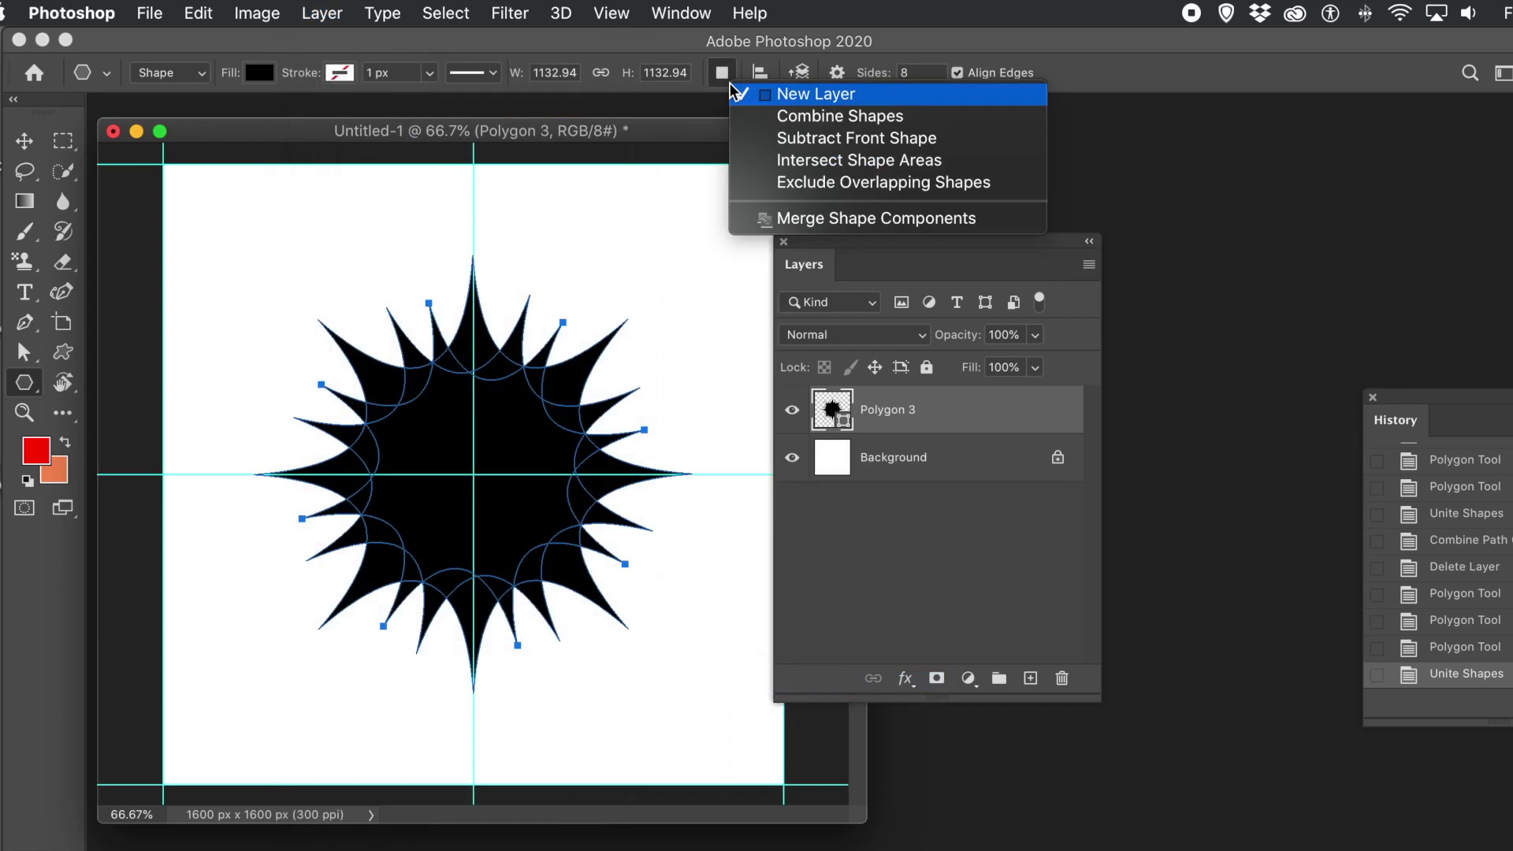
{"action": "left_click", "coordinate": [777, 220]}
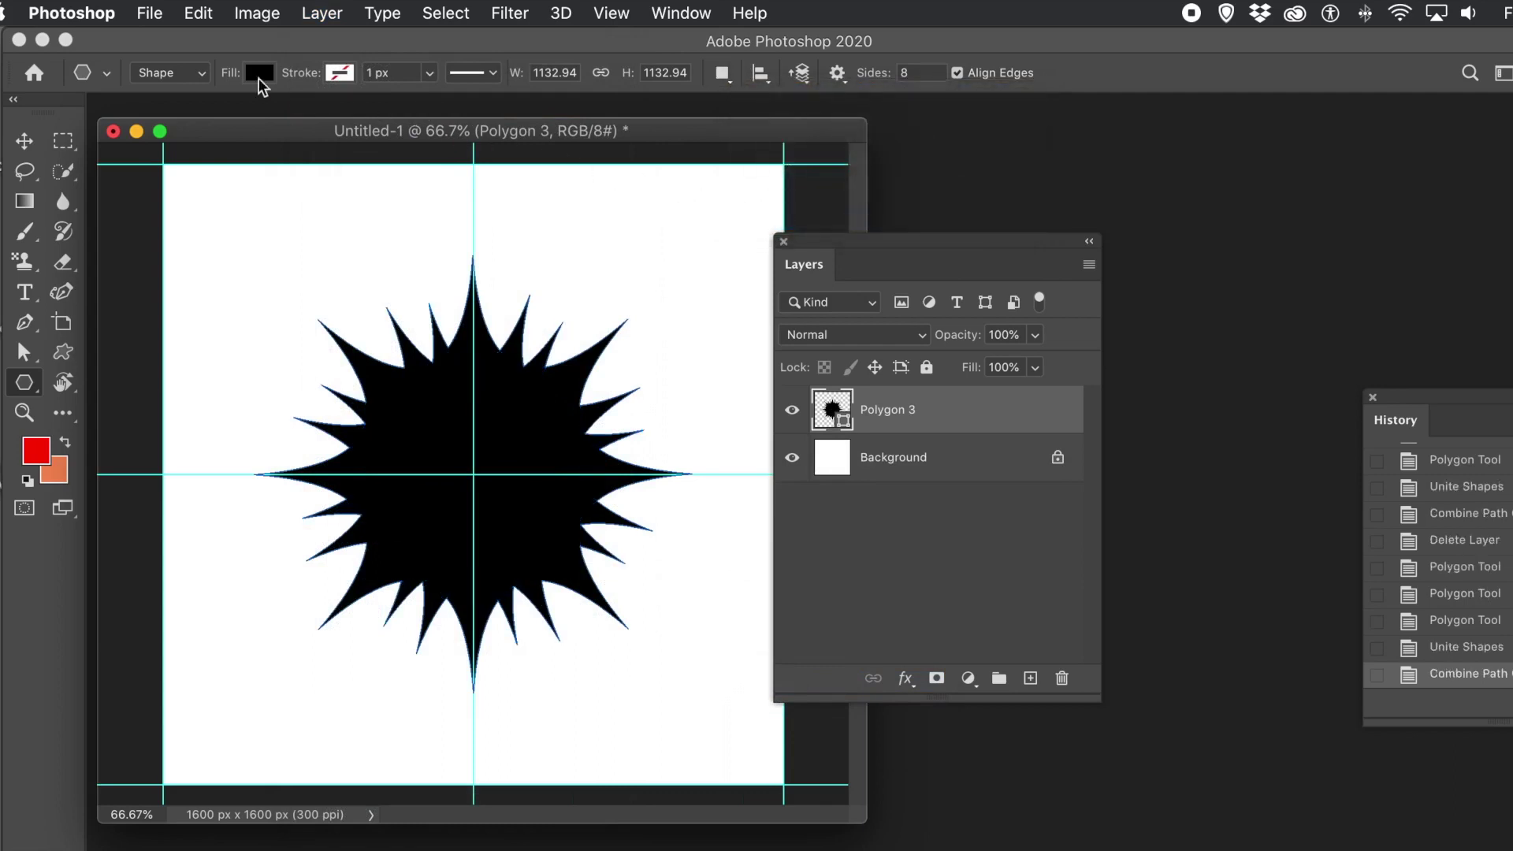
Define the starburst as a custom shape, then delete its layer.
{"action": "left_click", "coordinate": [190, 14]}
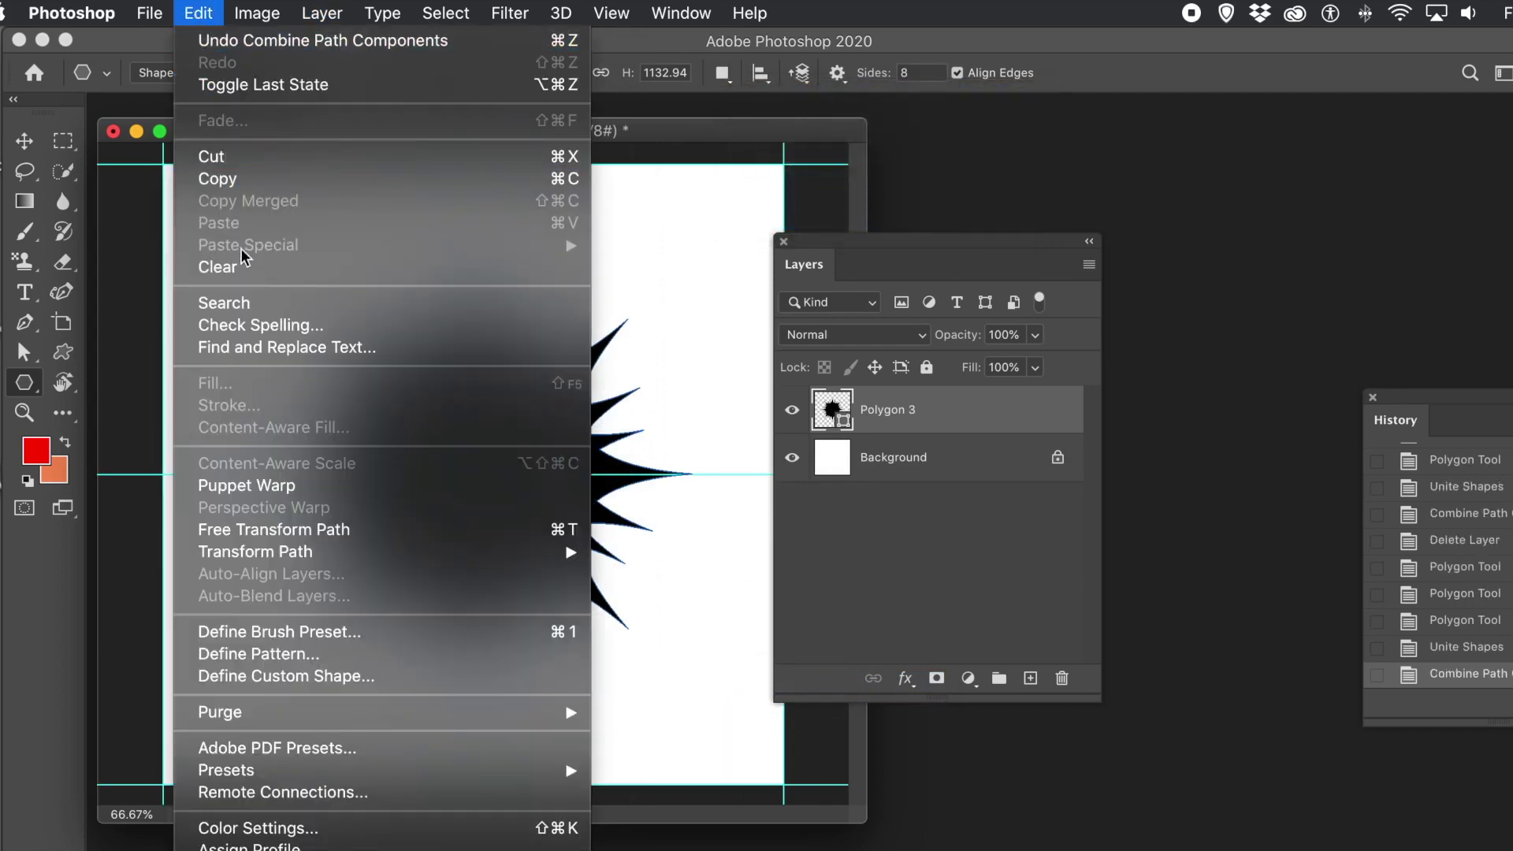
{"action": "left_click", "coordinate": [312, 675]}
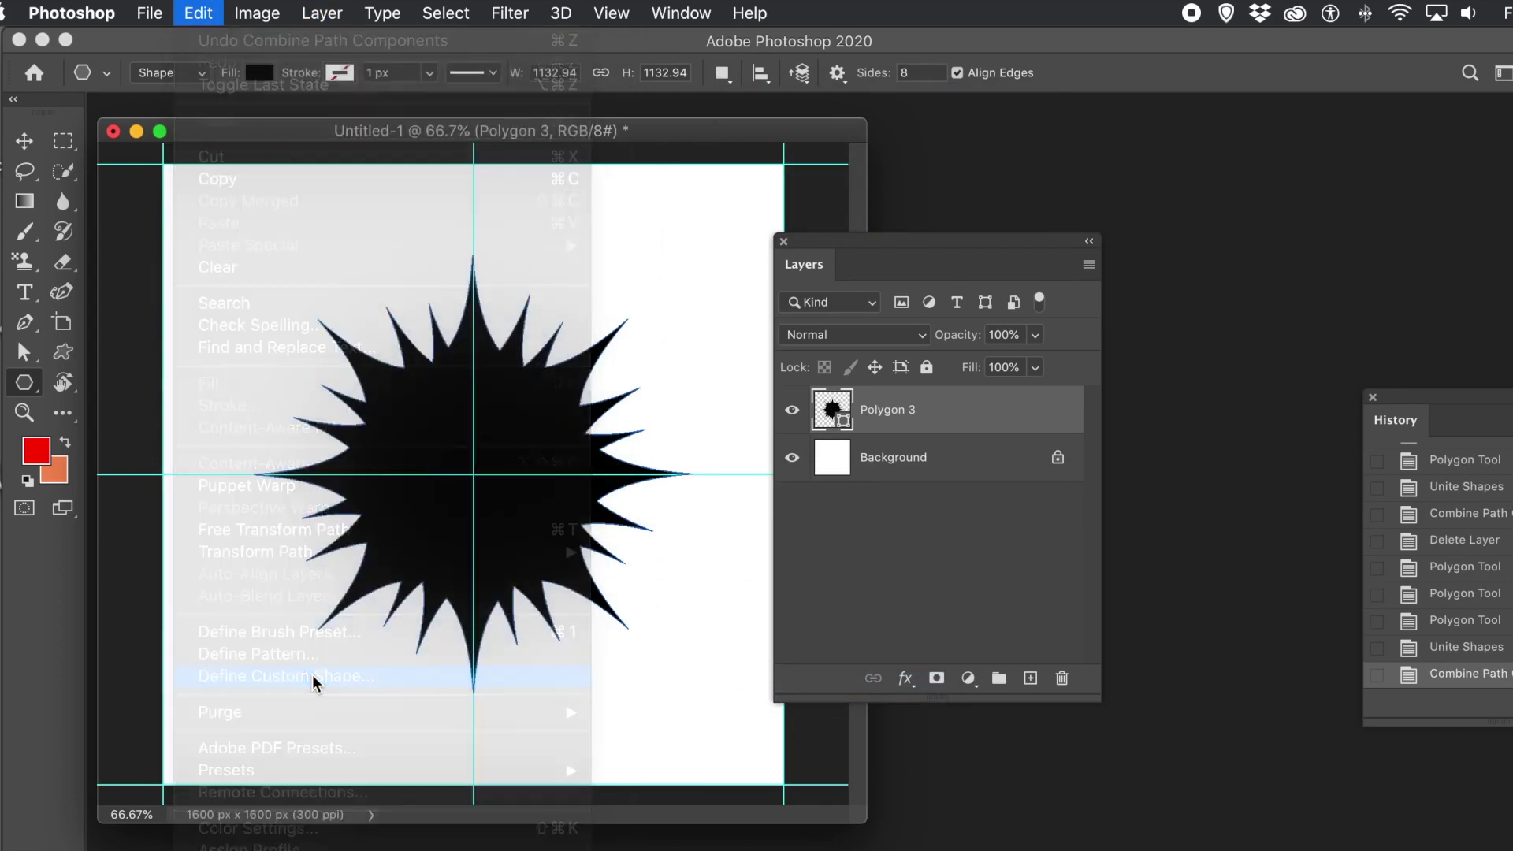
{"action": "left_click", "coordinate": [1147, 492]}
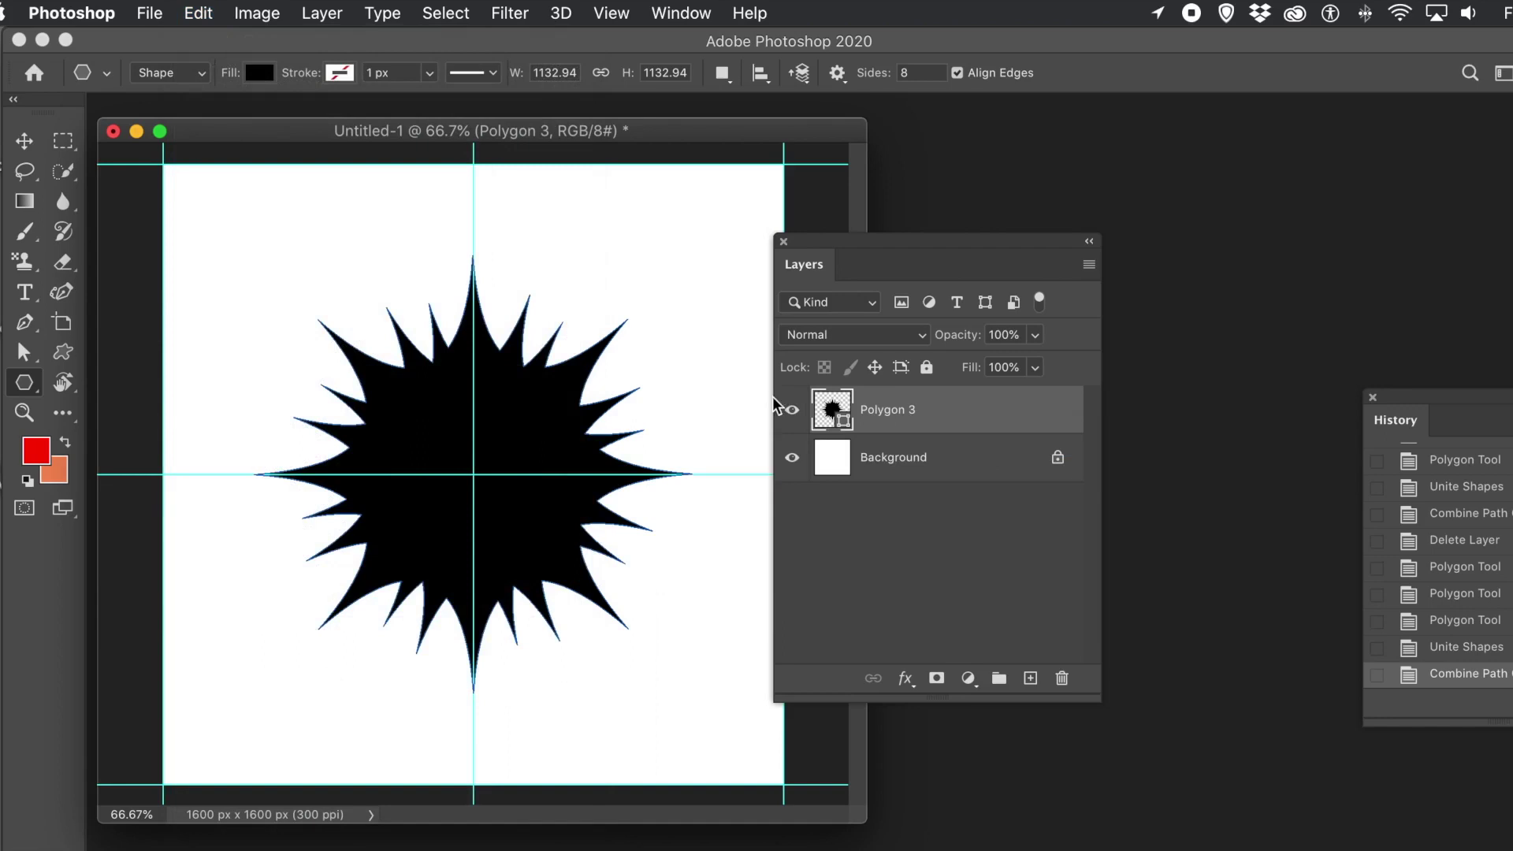
{"action": "key", "text": "BackSpace"}
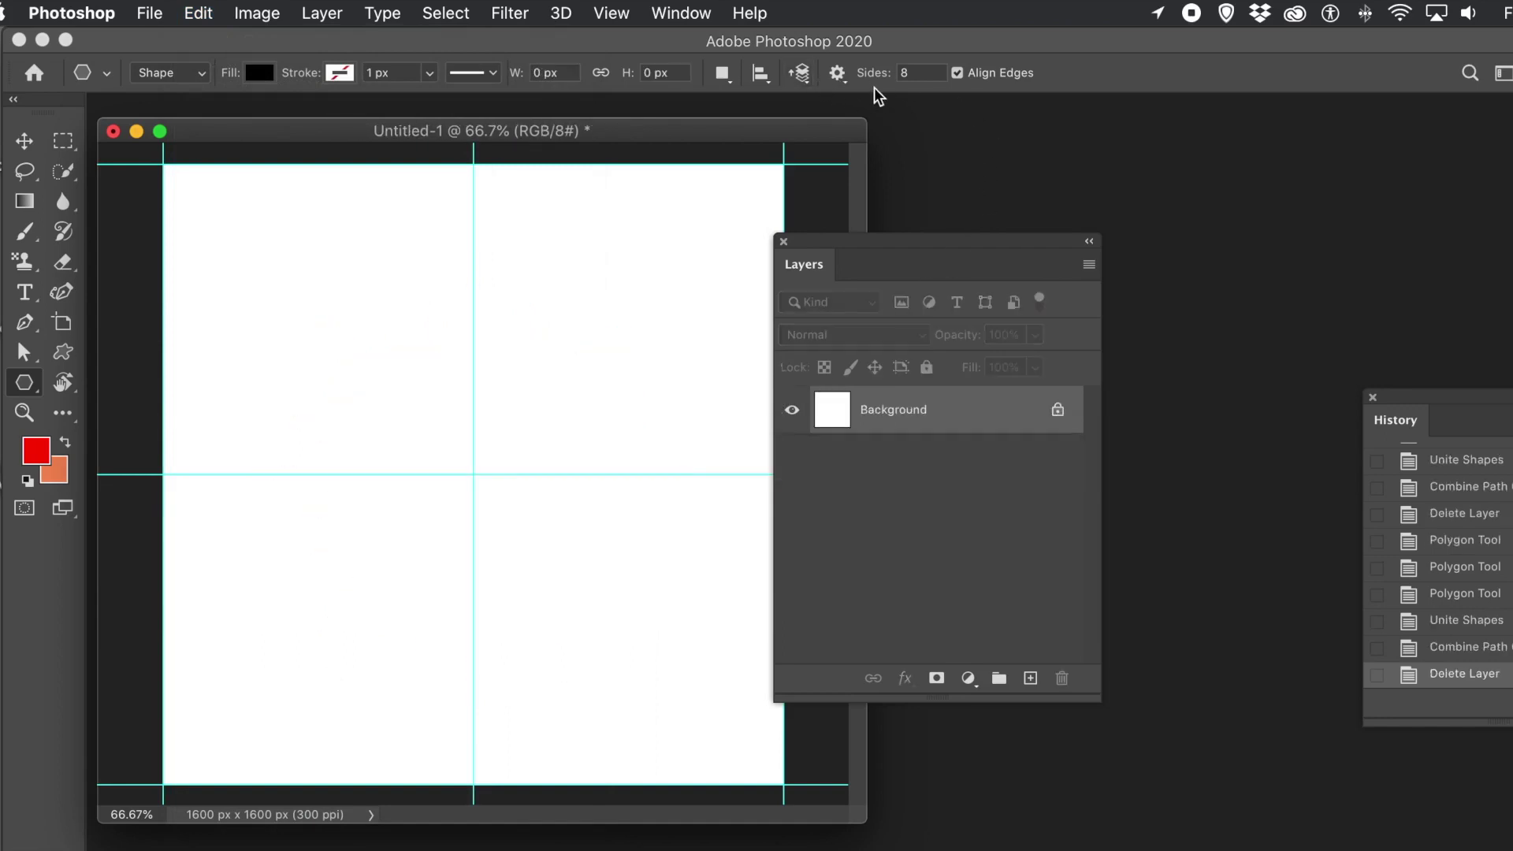
Turn off Smooth Indents, set indent to 40%, and draw an 8-point star from the centre.
{"action": "left_click", "coordinate": [843, 76]}
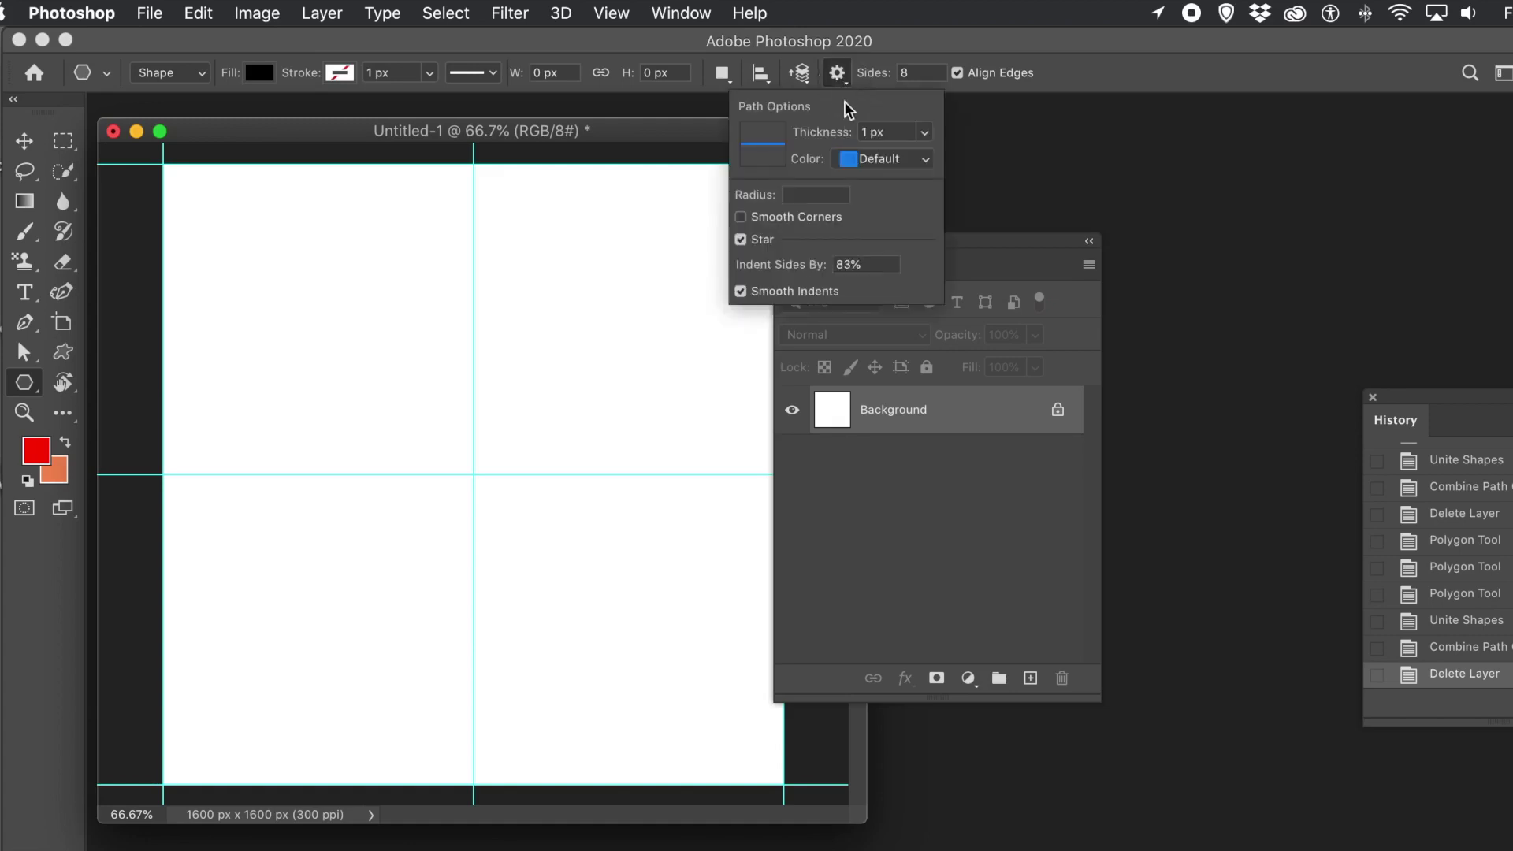
{"action": "left_click", "coordinate": [740, 290]}
{"action": "left_click_drag", "start_coordinate": [802, 272], "coordinate": [736, 272]}
{"action": "left_click_drag", "start_coordinate": [472, 473], "coordinate": [604, 612]}
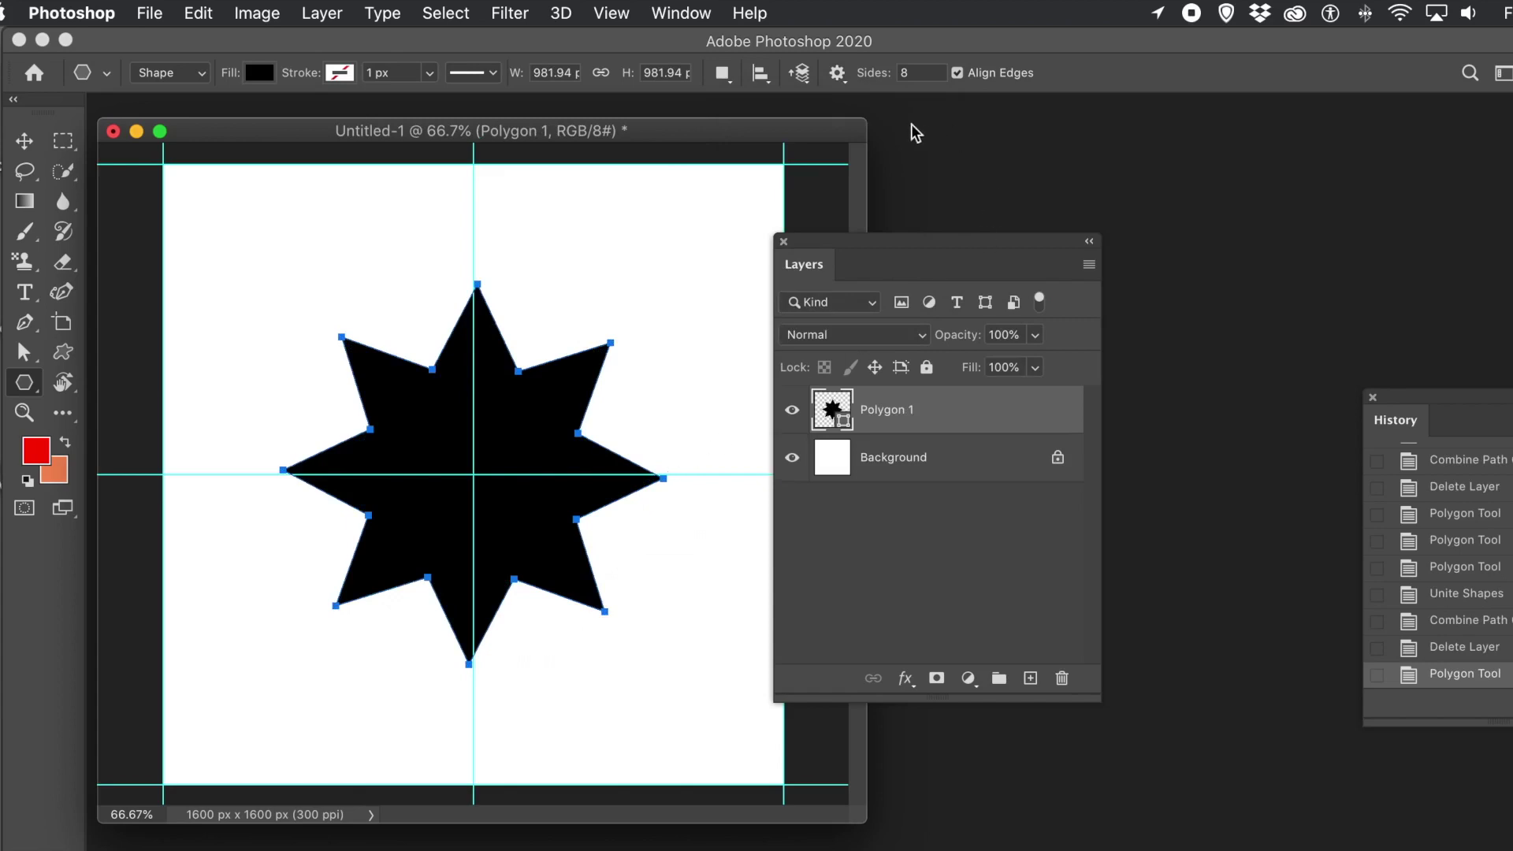
Raise the star indent for thinner spikes and draw a larger star over the first.
{"action": "left_click", "coordinate": [838, 75]}
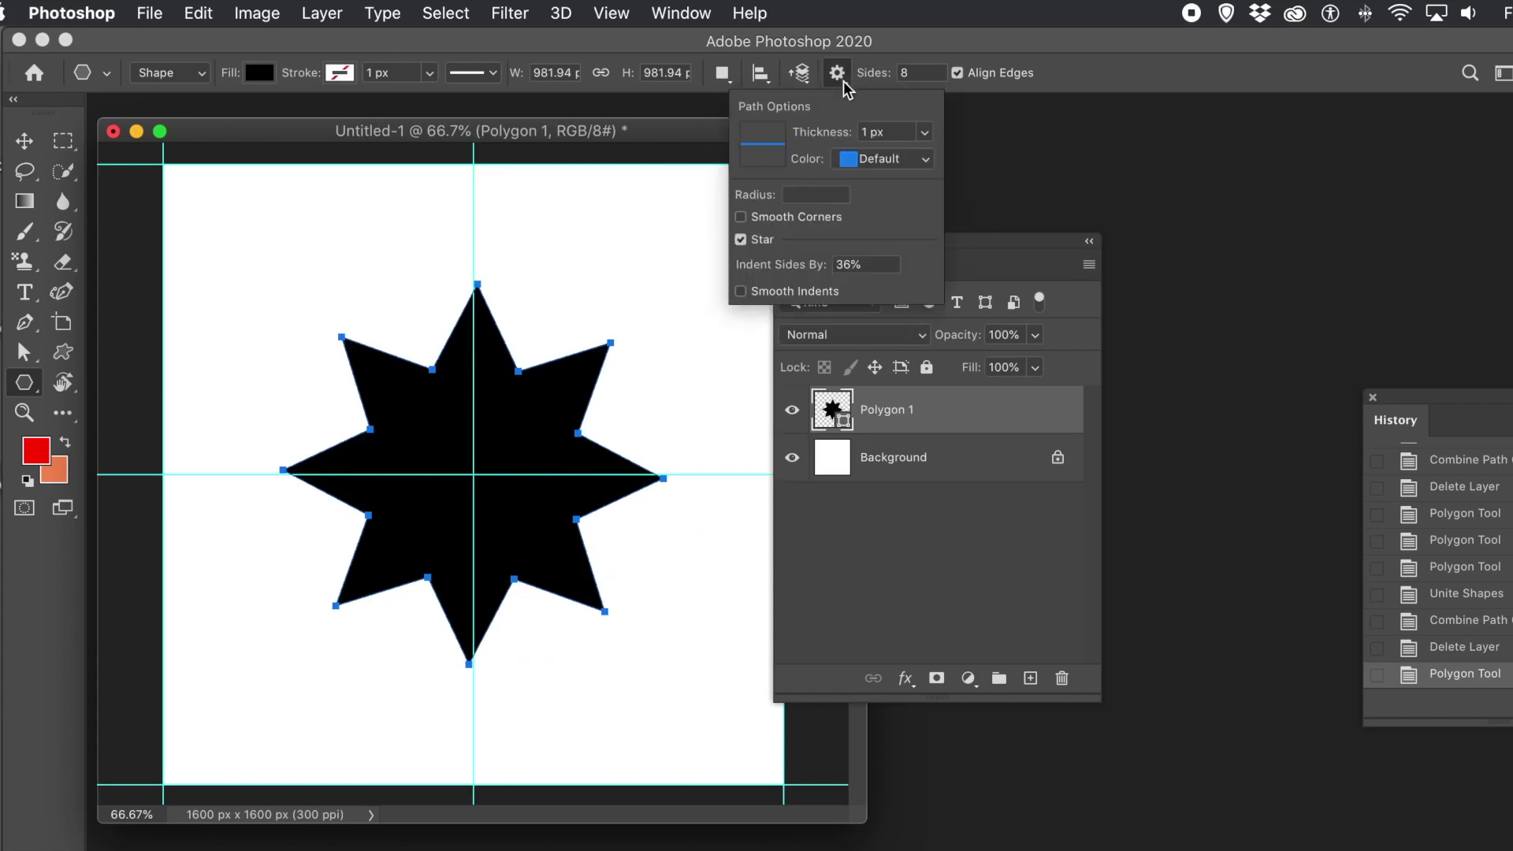
{"action": "left_click_drag", "start_coordinate": [742, 271], "coordinate": [827, 267]}
{"action": "left_click_drag", "start_coordinate": [473, 474], "coordinate": [698, 563]}
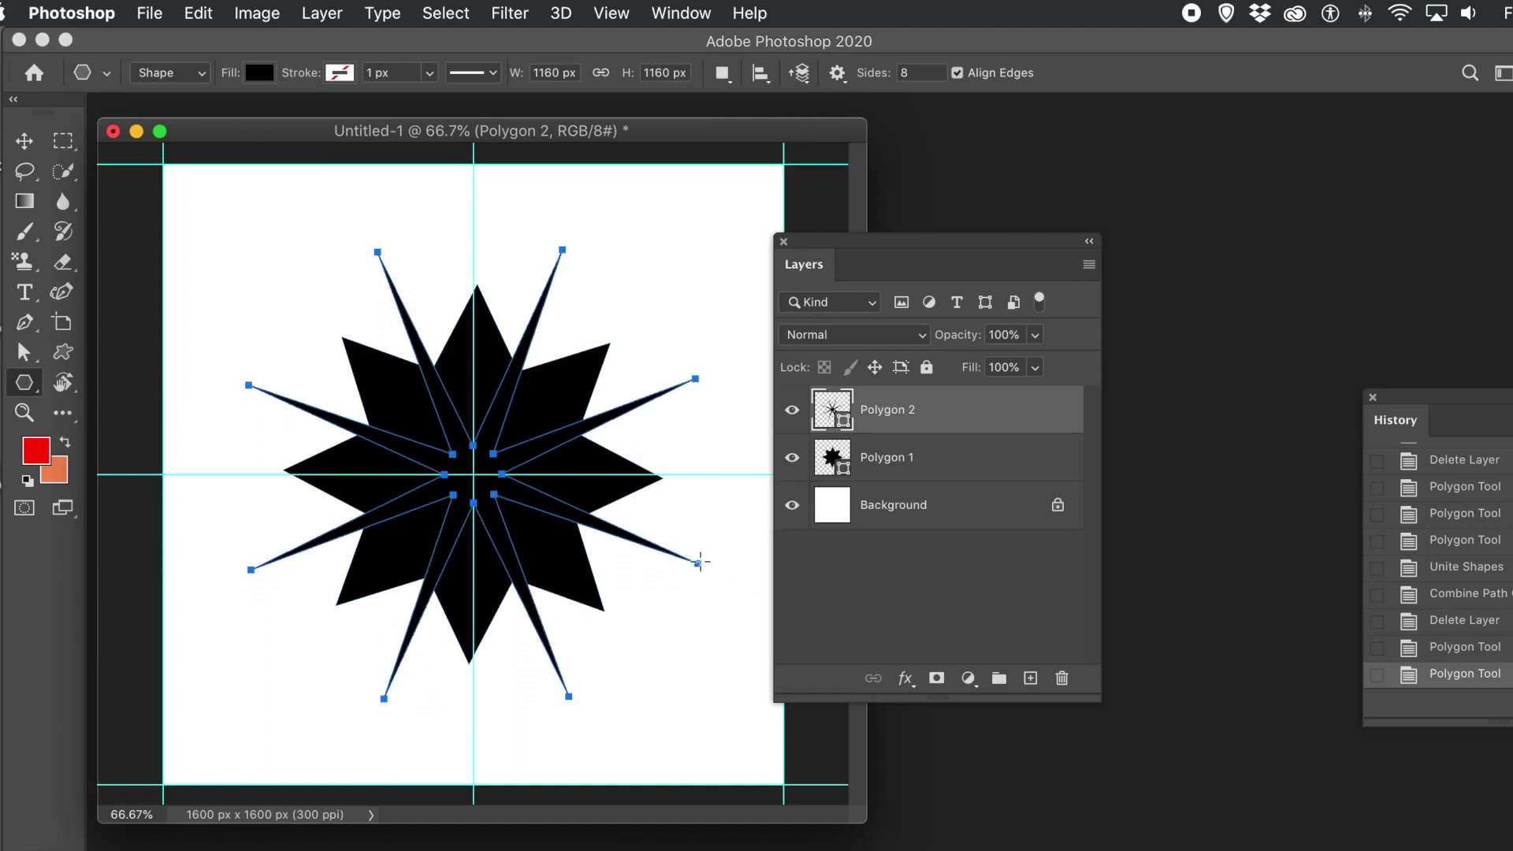
Unite both star layers and merge their shape components into one outline.
{"action": "left_click", "coordinate": [910, 469], "text": "shift"}
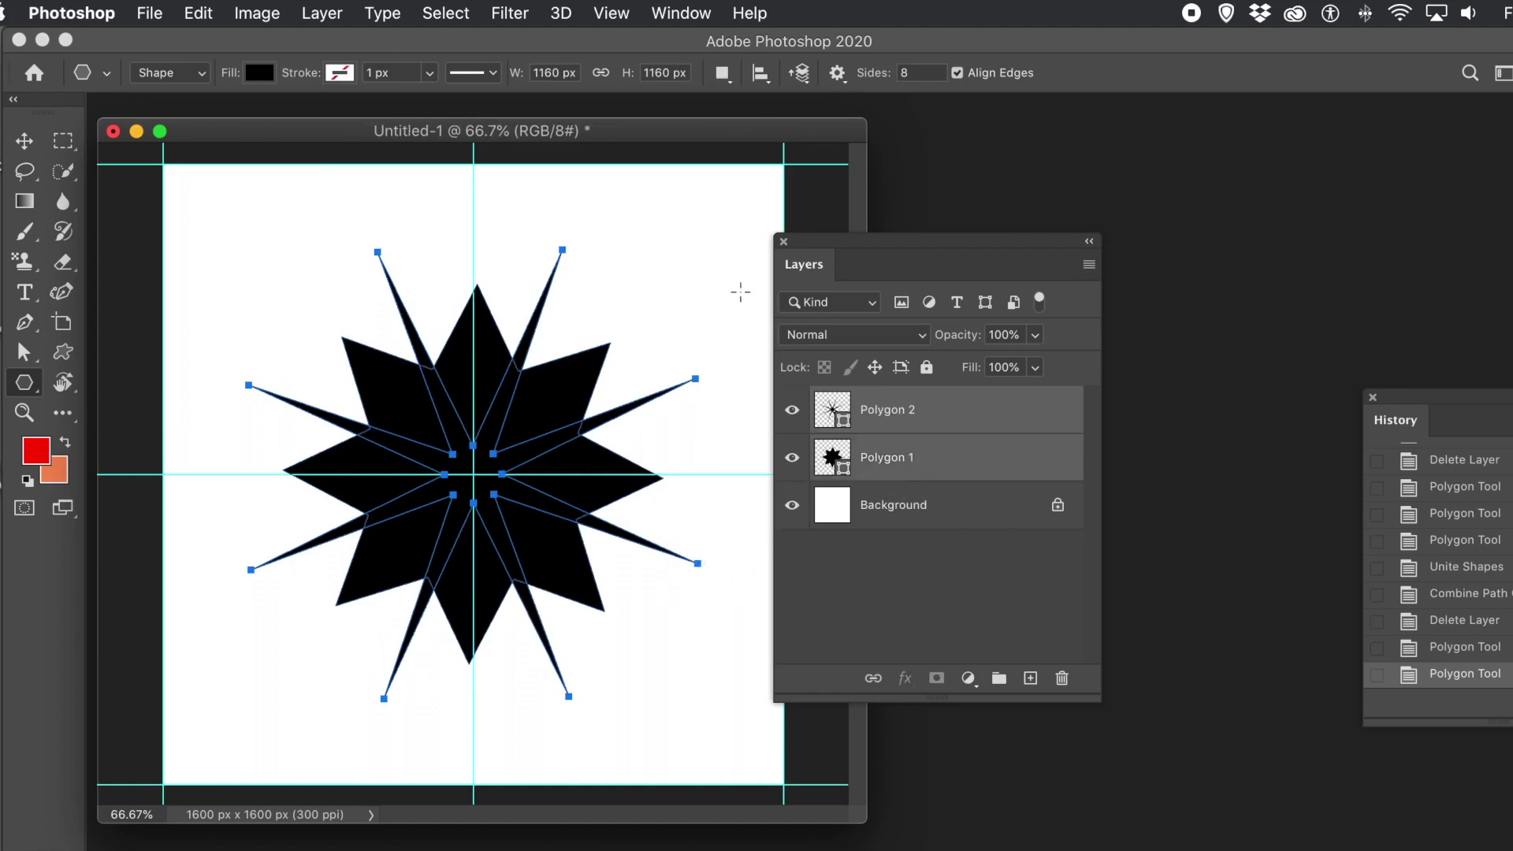
{"action": "left_click", "coordinate": [321, 14]}
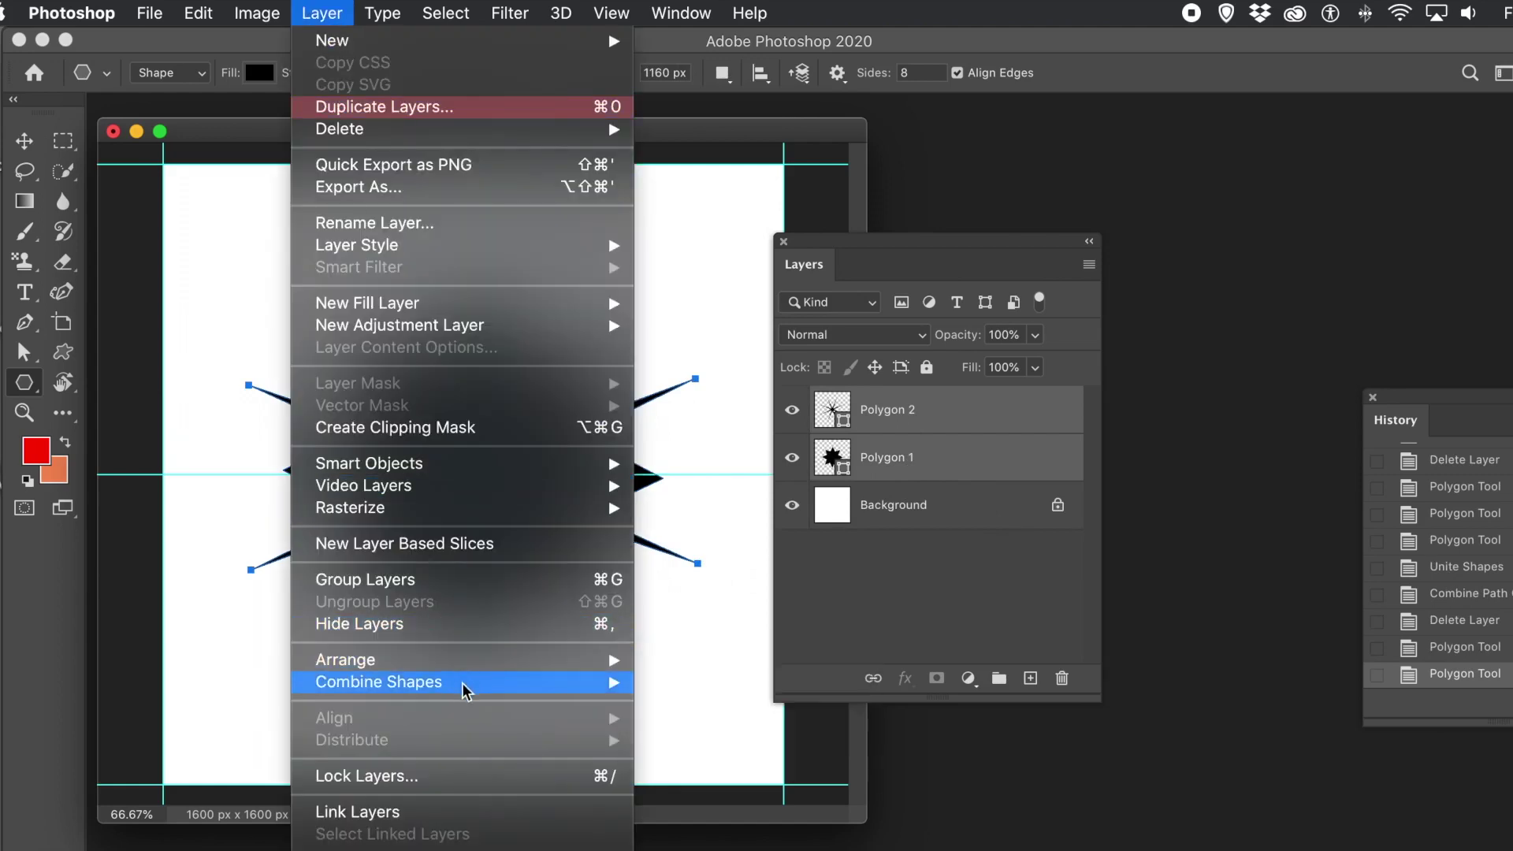
{"action": "mouse_move", "coordinate": [533, 698]}
{"action": "left_click", "coordinate": [716, 683]}
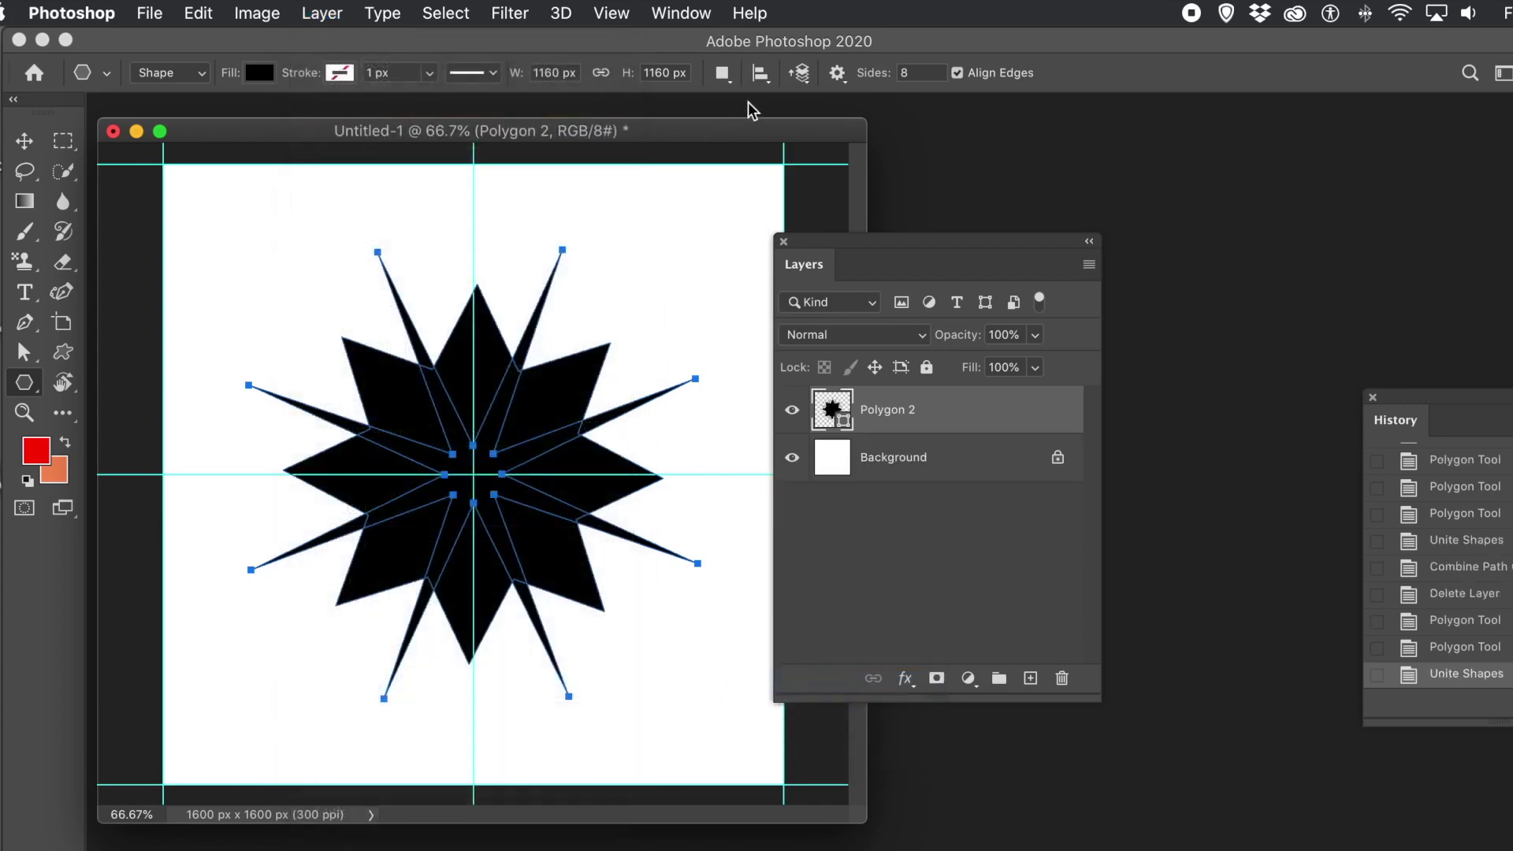
{"action": "left_click", "coordinate": [724, 77]}
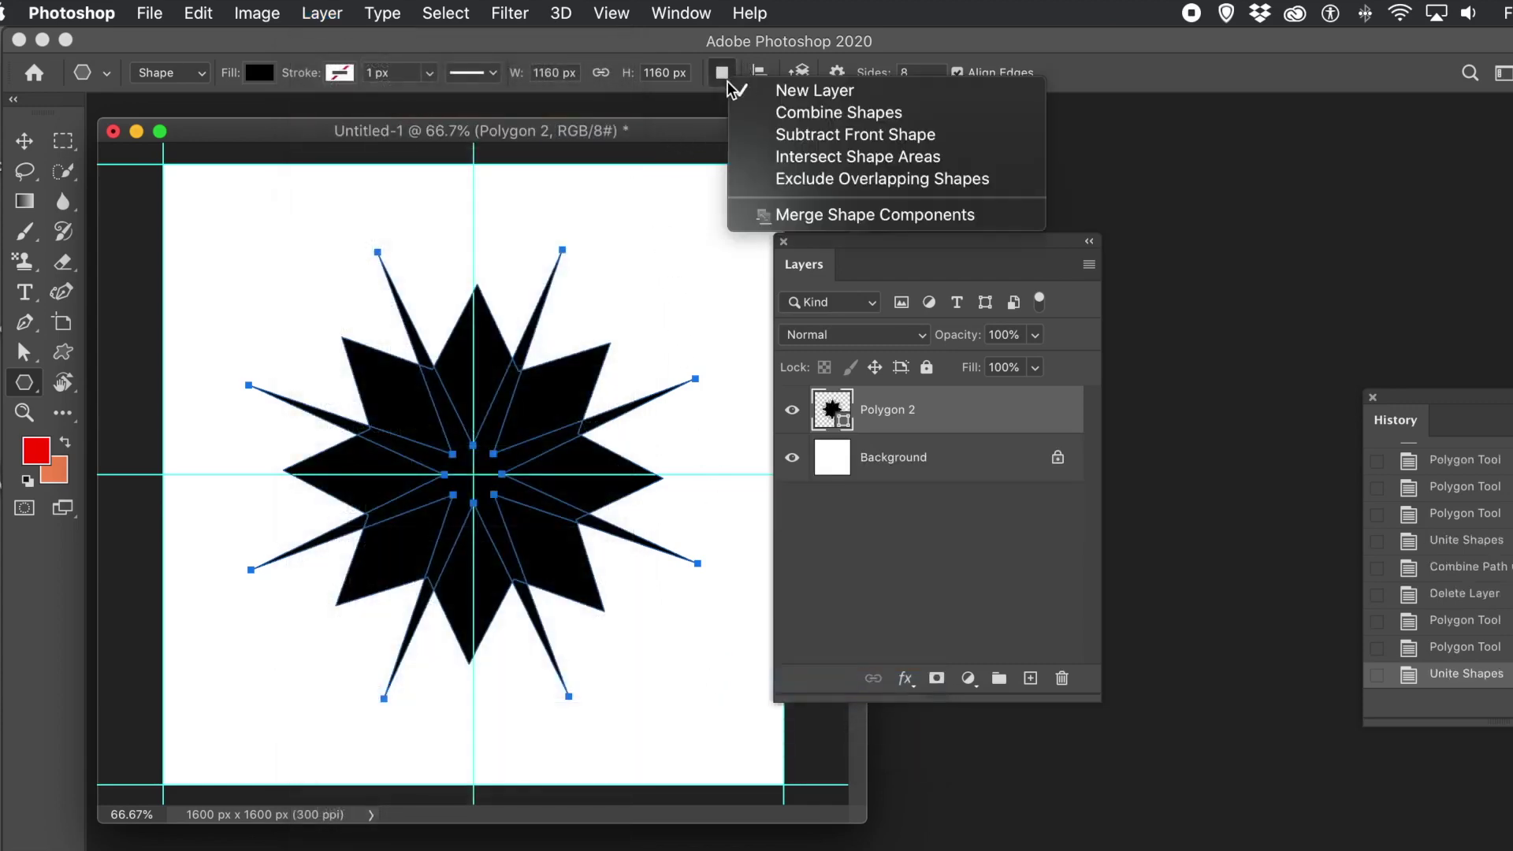
{"action": "left_click", "coordinate": [800, 219]}
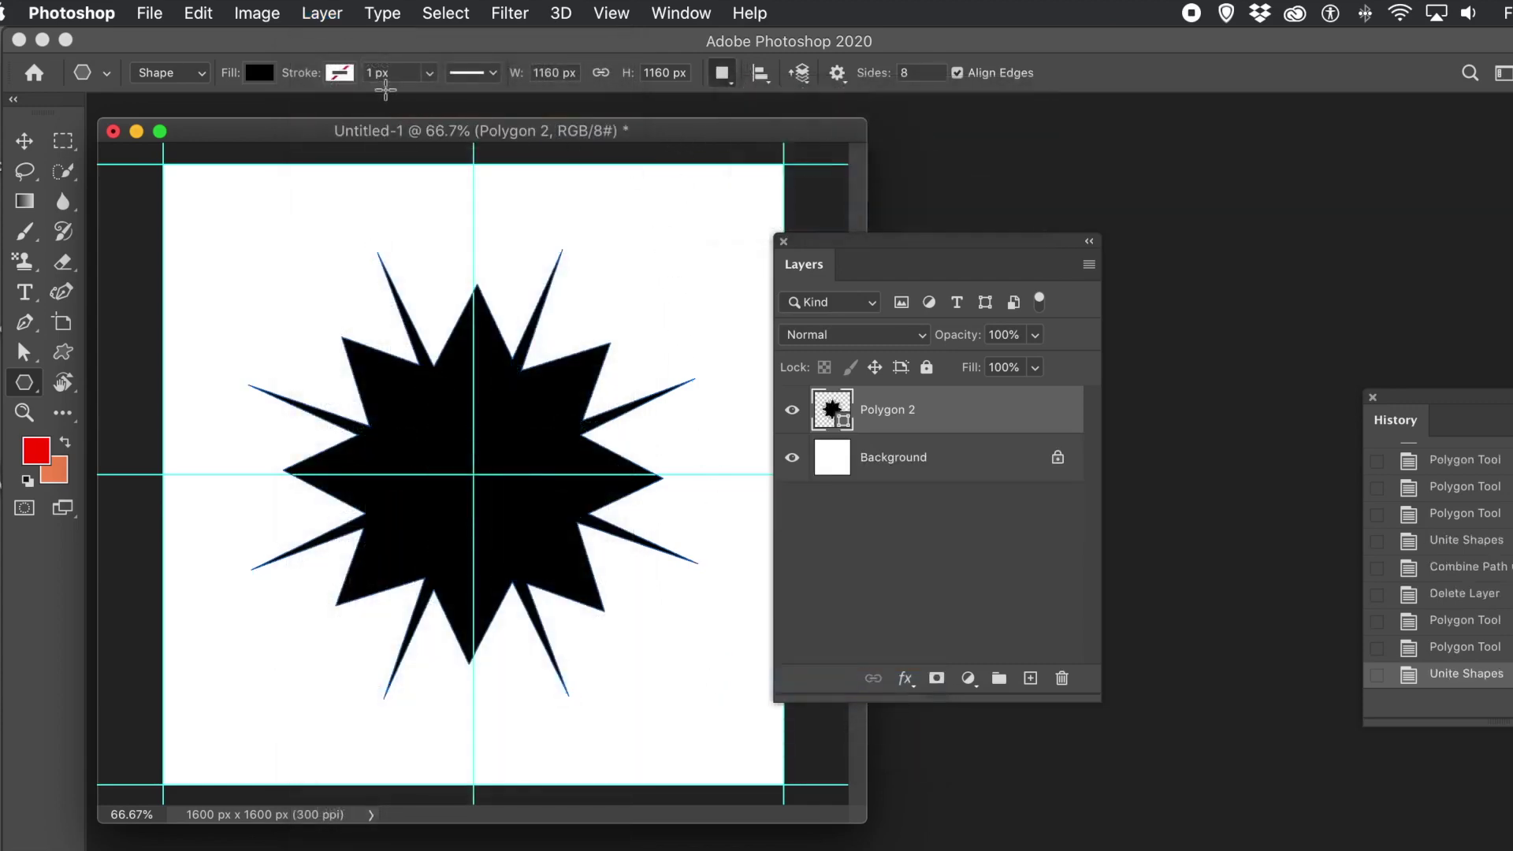
Save the merged starburst as custom shape Shape 742.
{"action": "left_click", "coordinate": [194, 18]}
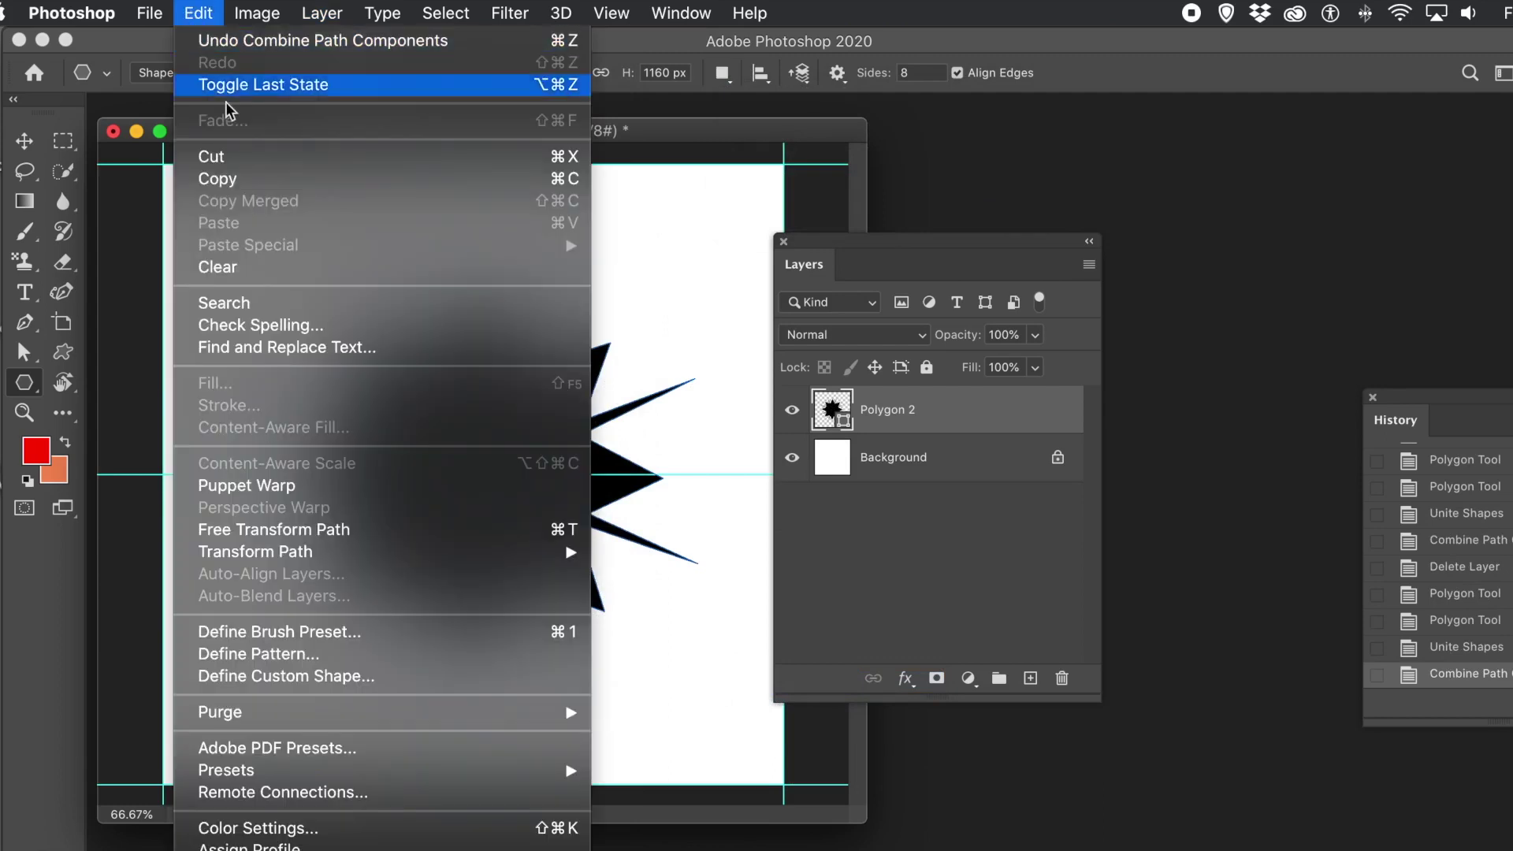
{"action": "left_click", "coordinate": [306, 683]}
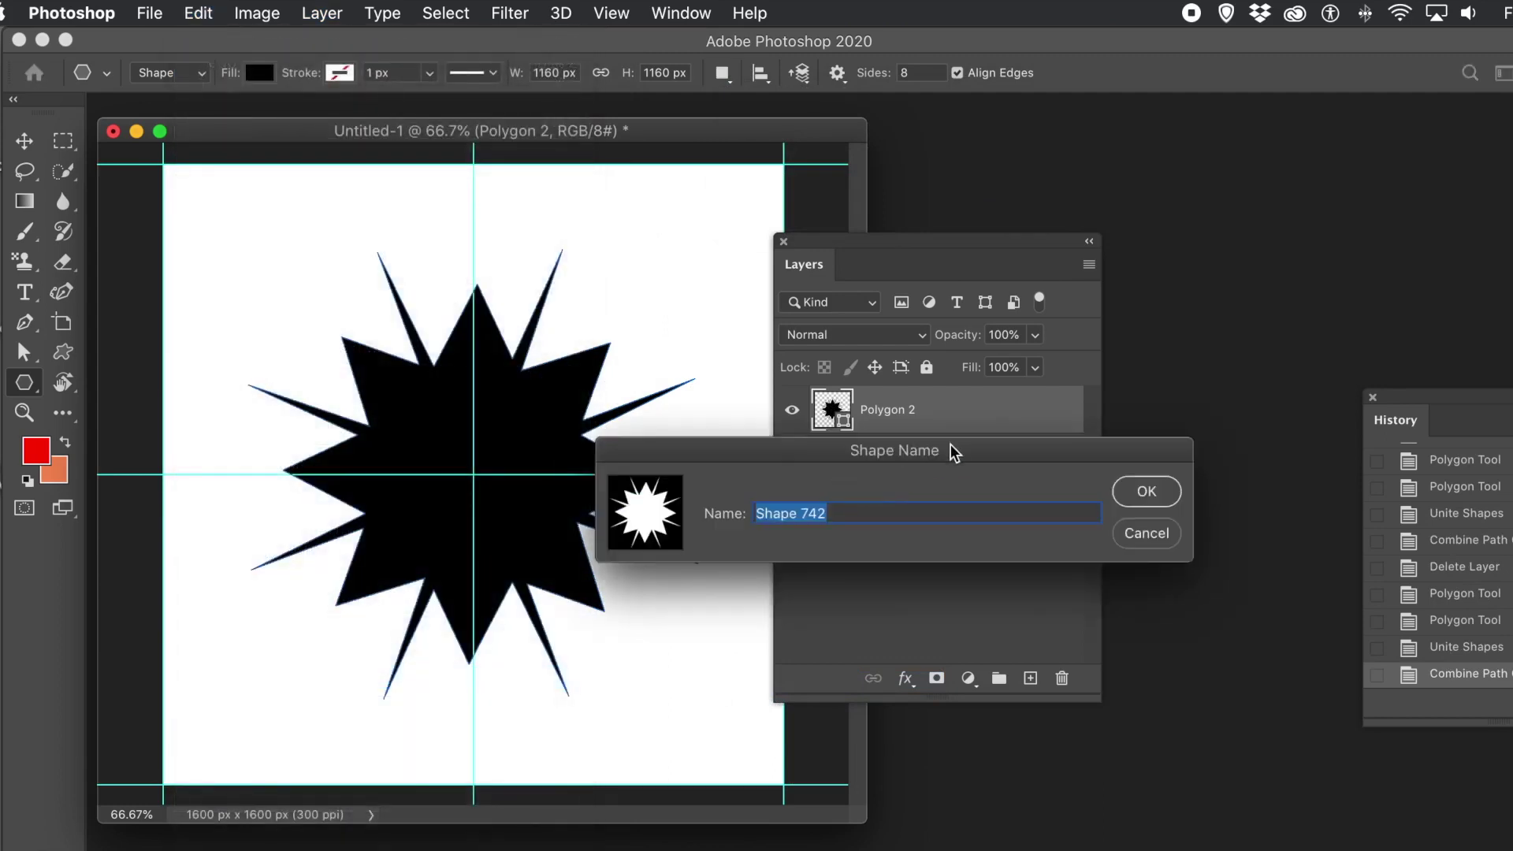
{"action": "left_click", "coordinate": [1121, 491]}
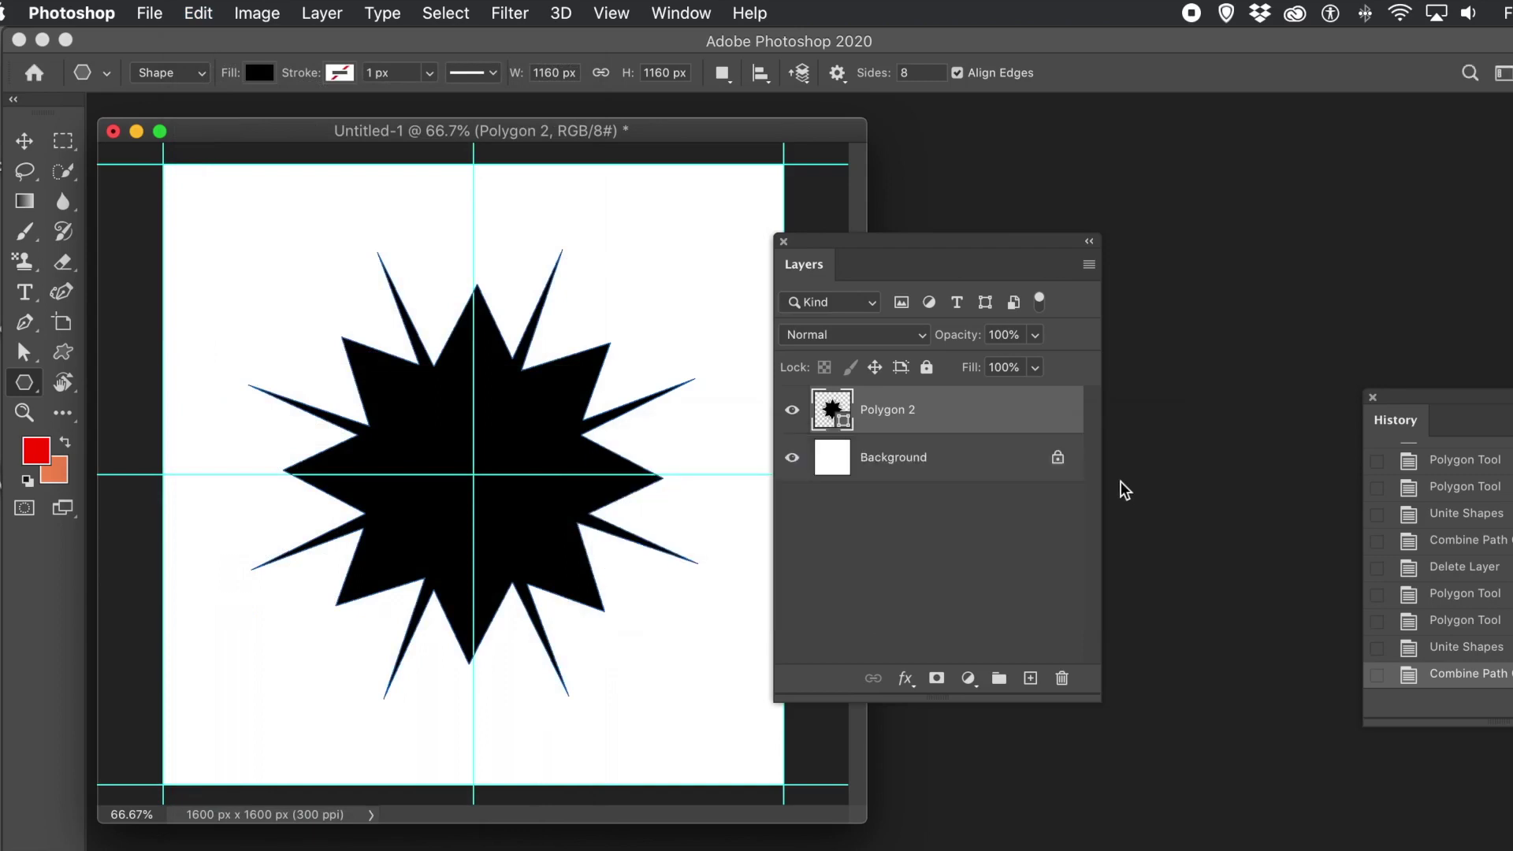
{"action": "left_click", "coordinate": [23, 141]}
Delete the starburst layer and draw a thin eight-point star, Polygon 1, from the canvas centre.
{"action": "left_click", "coordinate": [329, 217]}
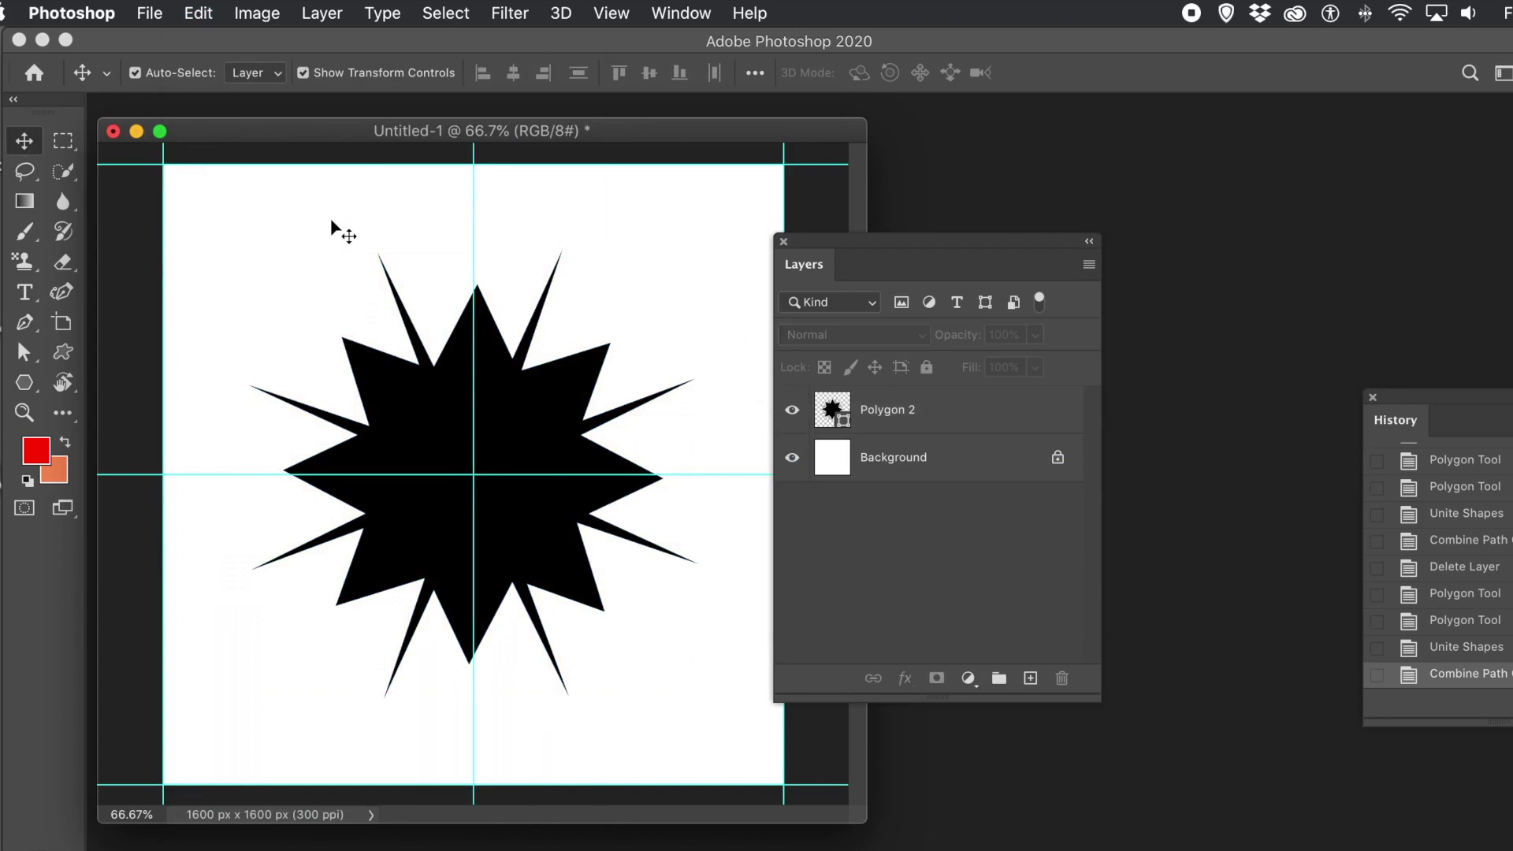
{"action": "mouse_move", "coordinate": [382, 406]}
{"action": "left_mouse_down"}
{"action": "mouse_move", "coordinate": [333, 364]}
{"action": "mouse_move", "coordinate": [435, 387]}
{"action": "mouse_move", "coordinate": [431, 408]}
{"action": "mouse_move", "coordinate": [402, 408]}
{"action": "left_mouse_up"}
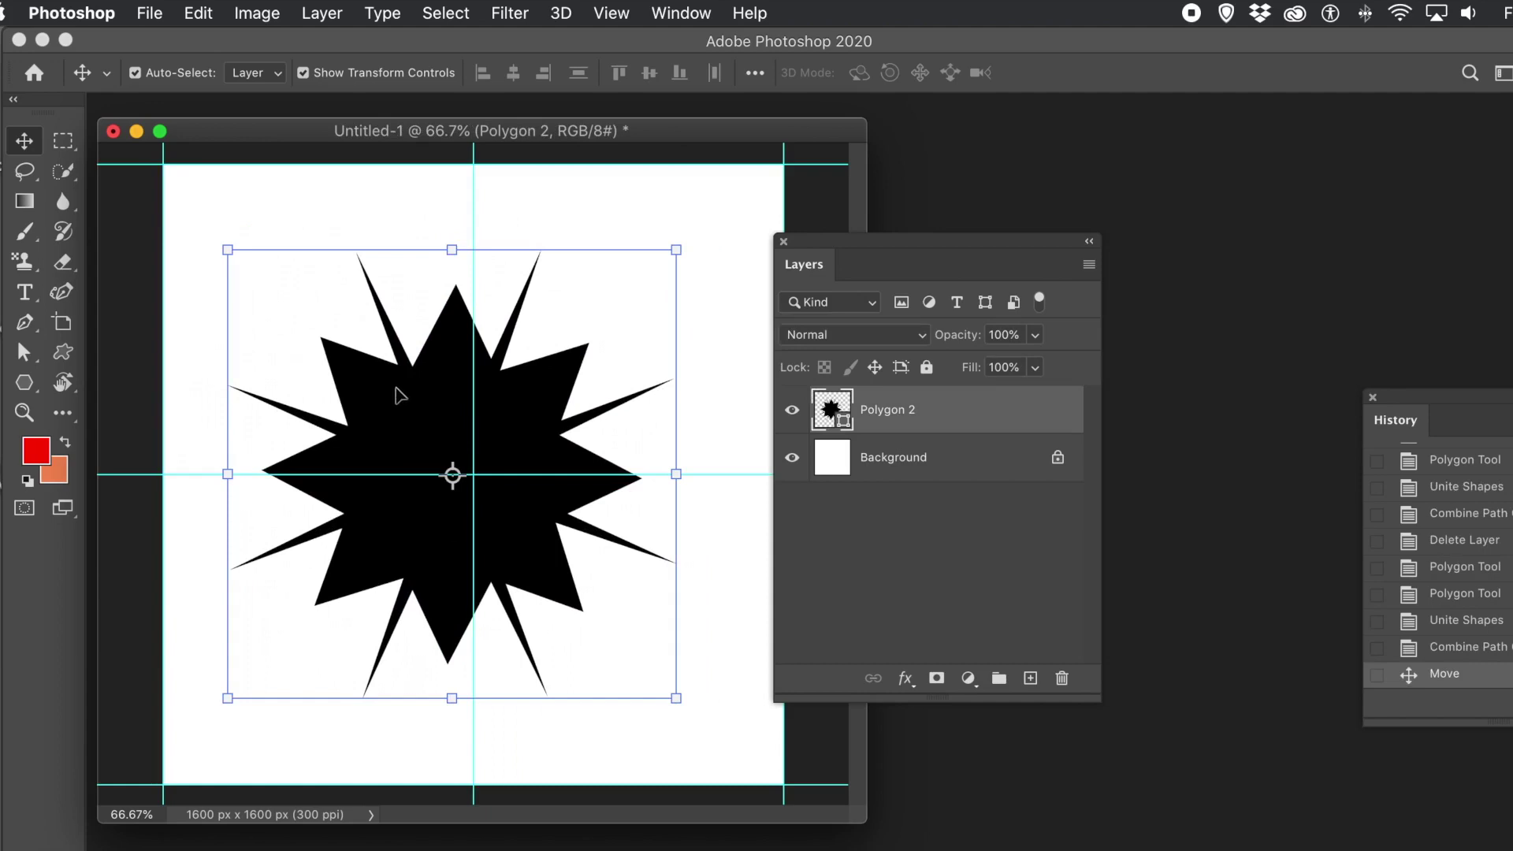
{"action": "key", "text": "Delete"}
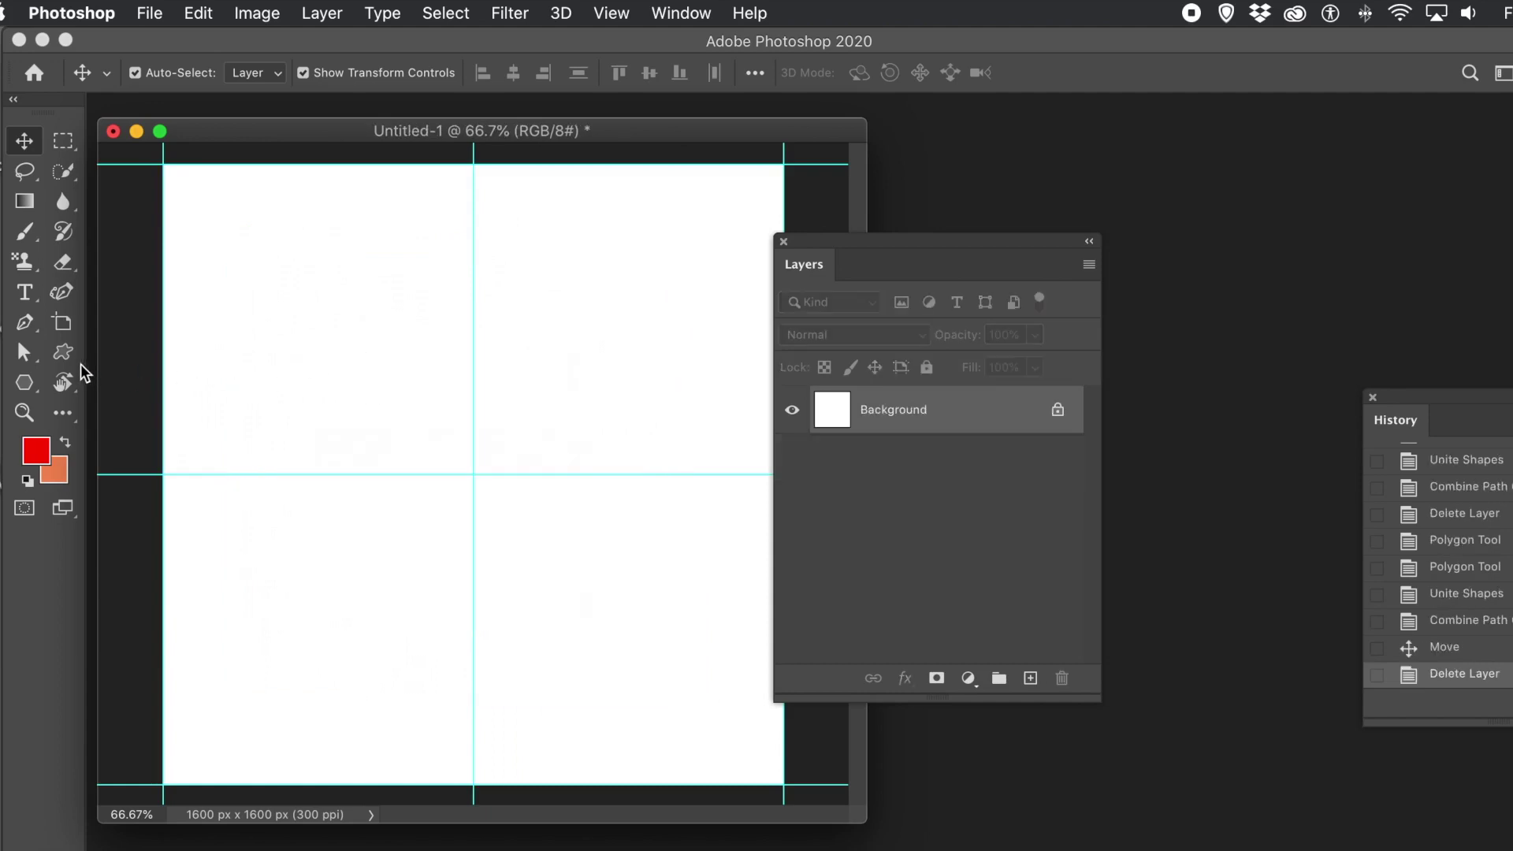
{"action": "left_click", "coordinate": [24, 383]}
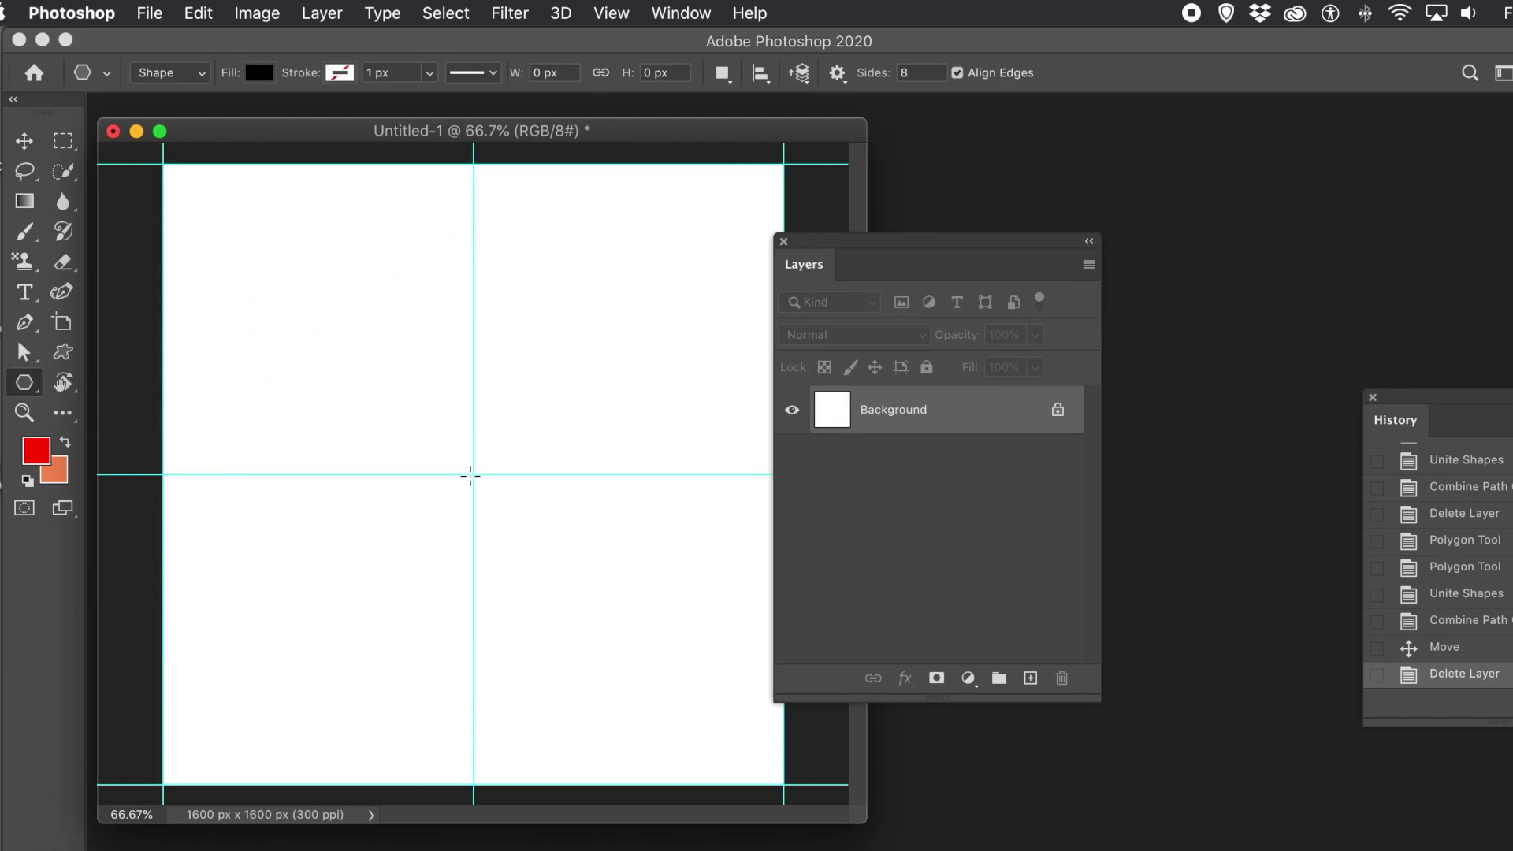
{"action": "left_click_drag", "start_coordinate": [474, 473], "coordinate": [652, 624]}
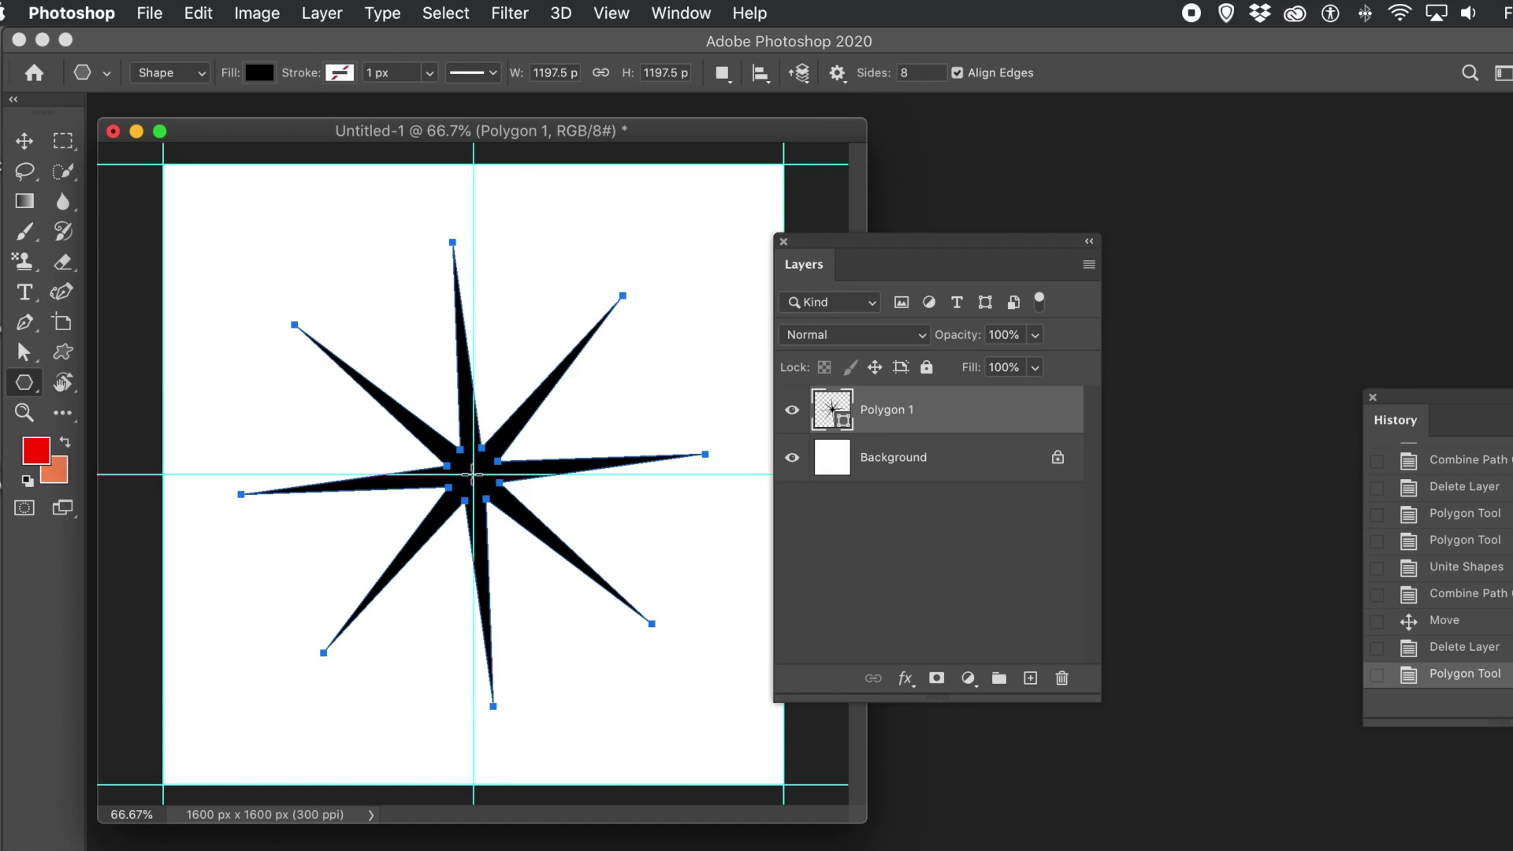
Draw a smaller eight-point star, Polygon 2, from the centre and fill it yellow.
{"action": "left_click_drag", "start_coordinate": [473, 474], "coordinate": [617, 528]}
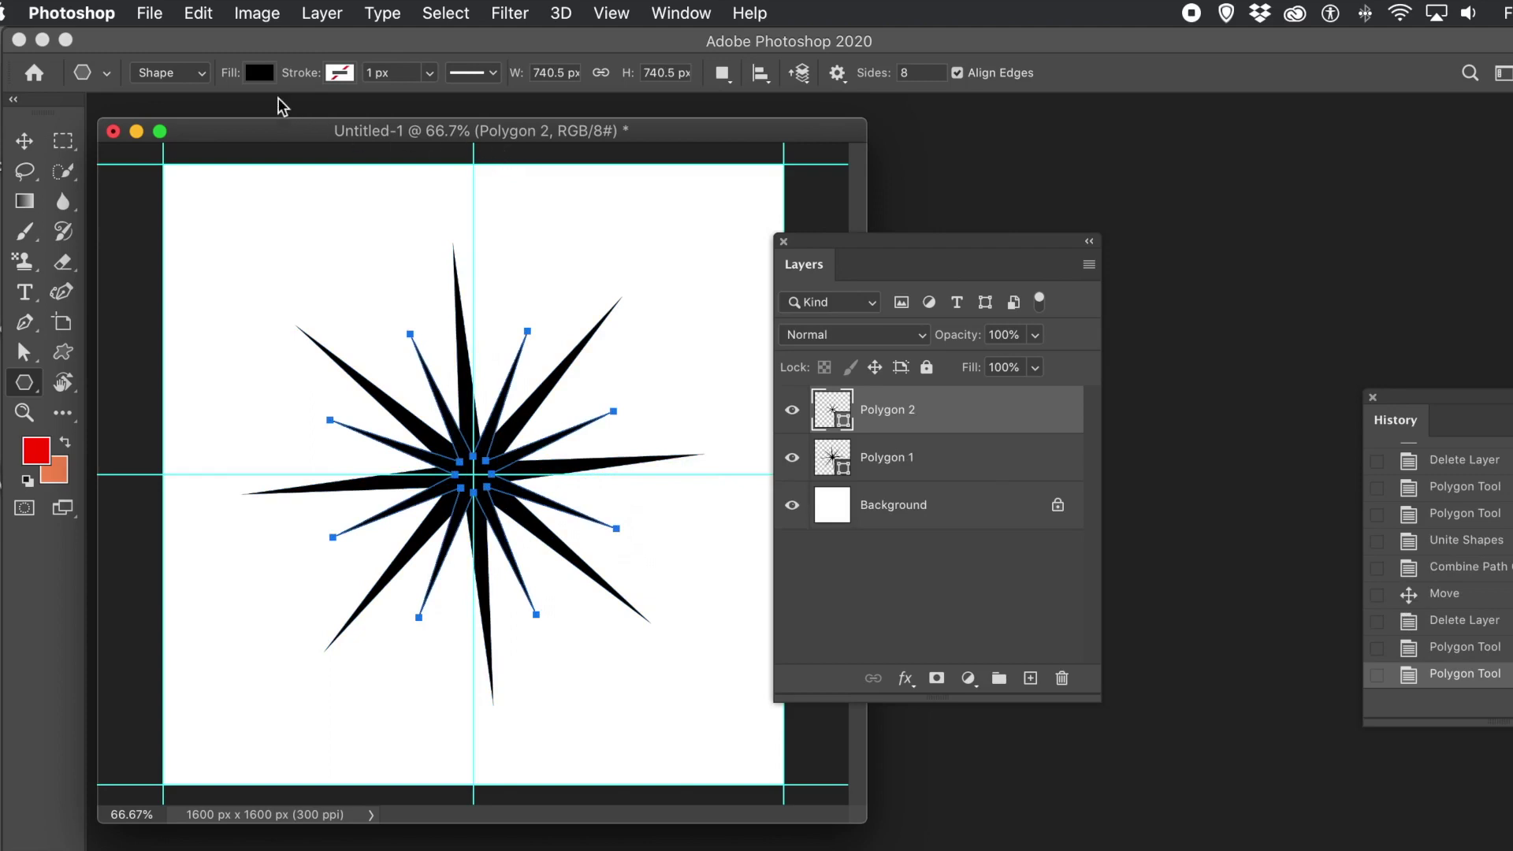
{"action": "left_click", "coordinate": [260, 74]}
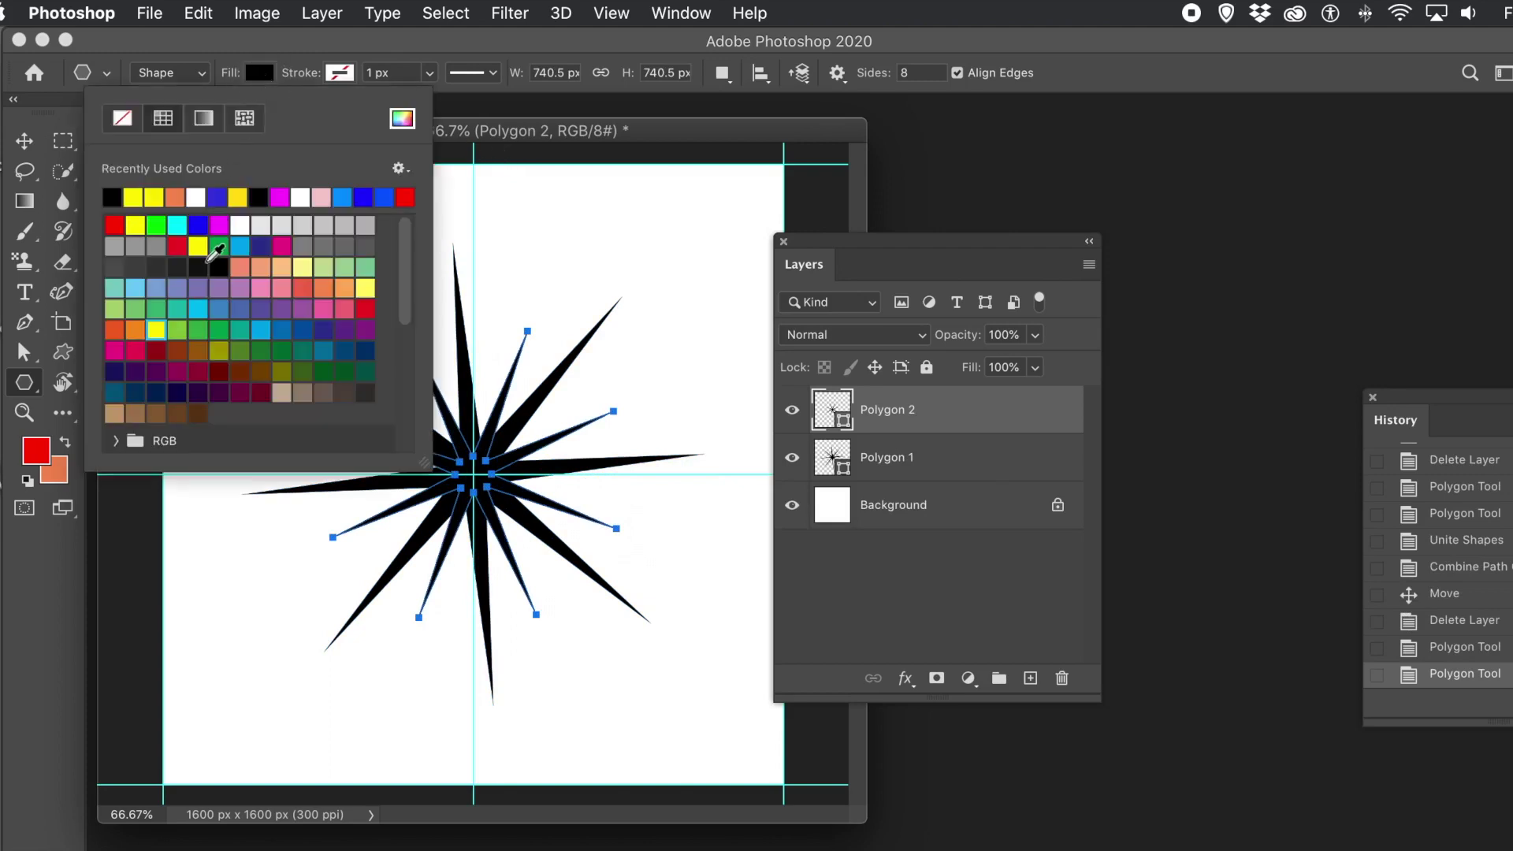
{"action": "left_click", "coordinate": [199, 247]}
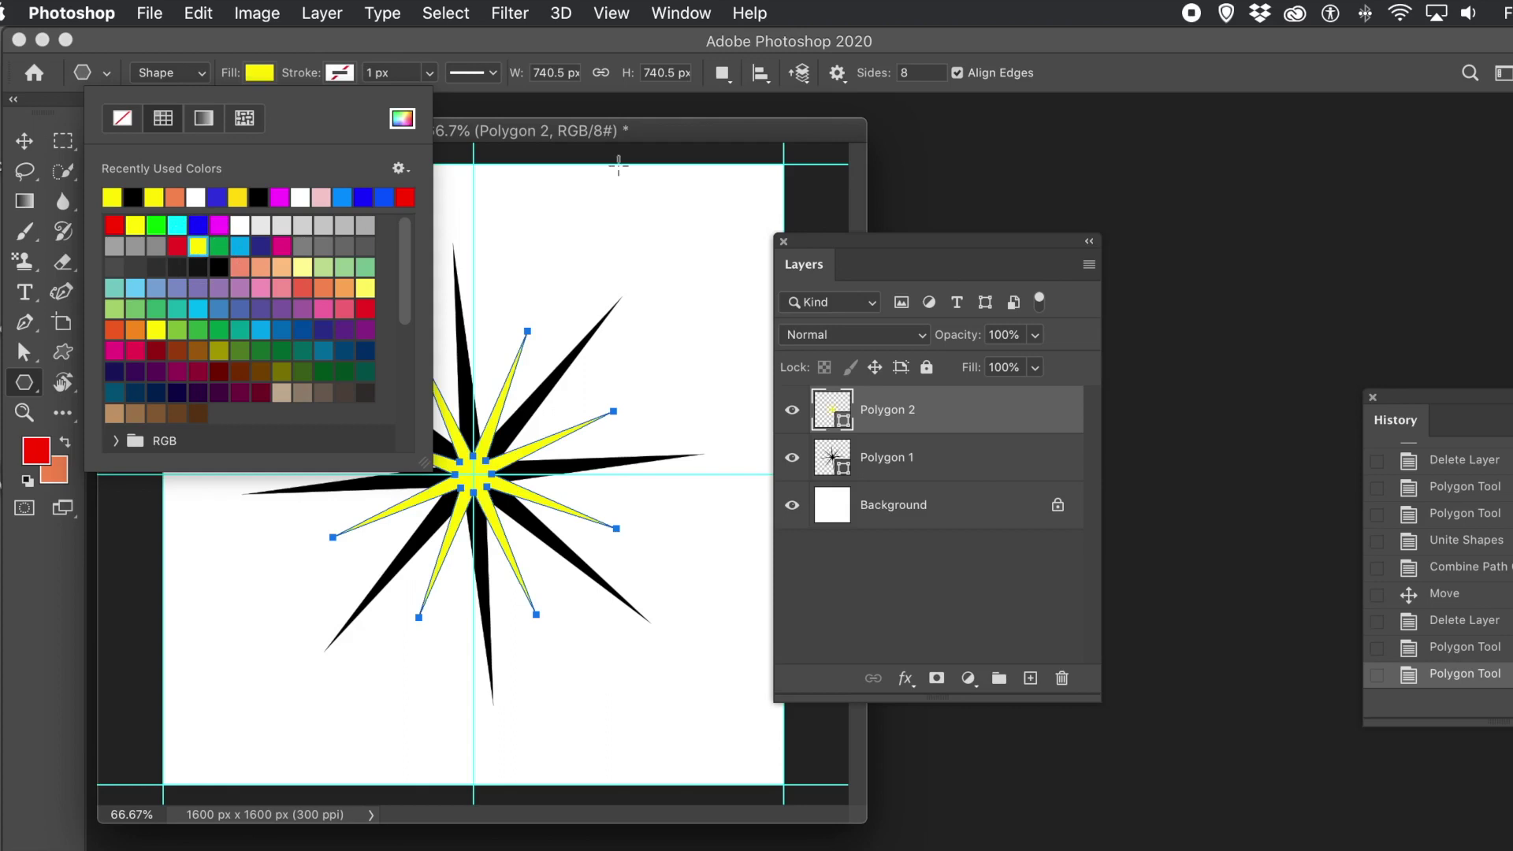
{"action": "left_click", "coordinate": [597, 142]}
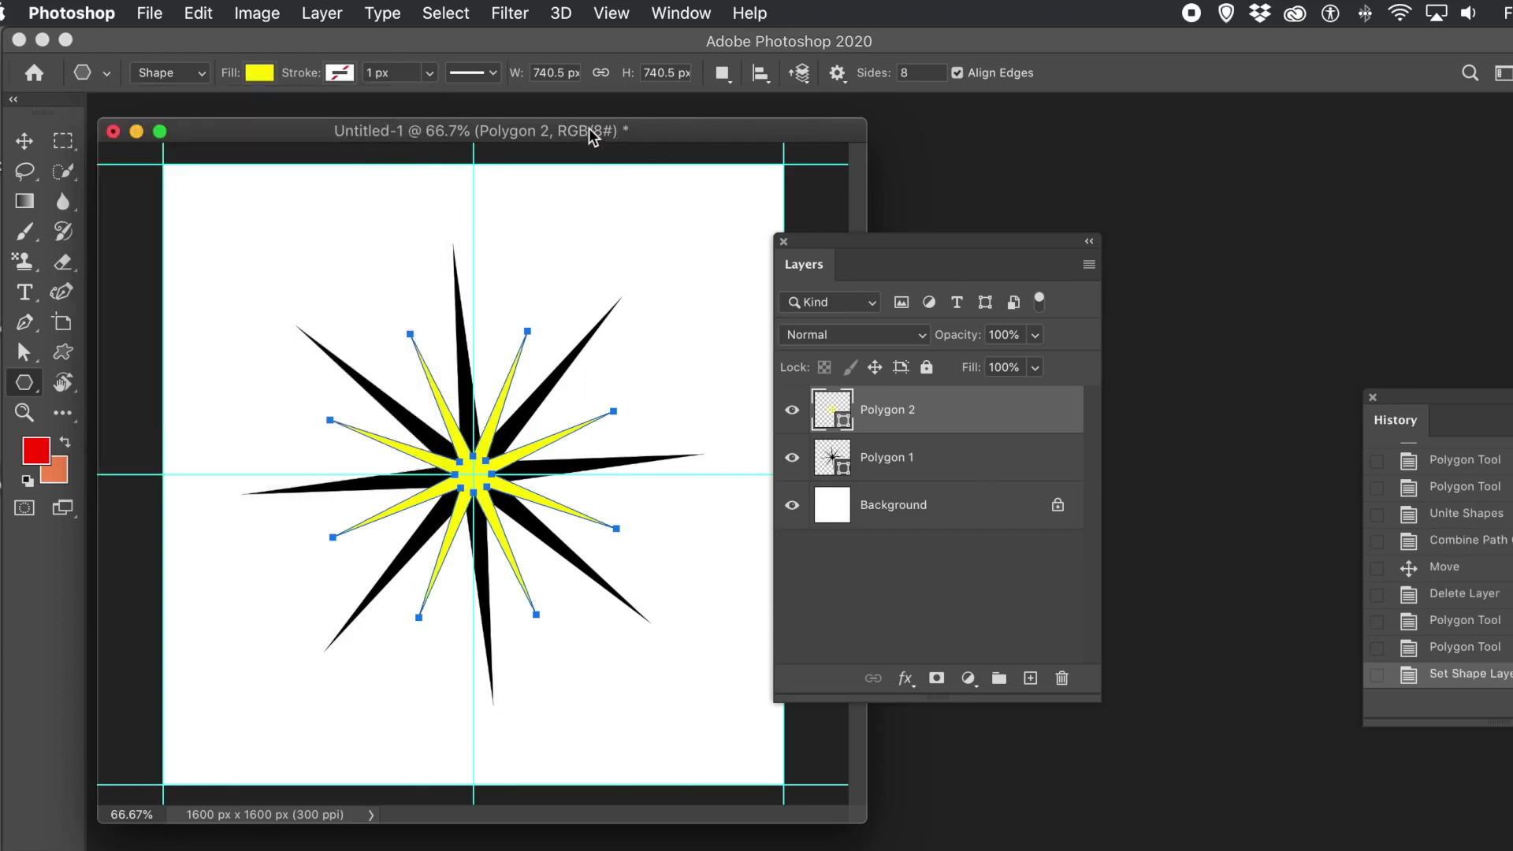
Select the black and yellow star layers and convert them into one smart object, Polygon 2.
{"action": "left_click", "coordinate": [24, 142]}
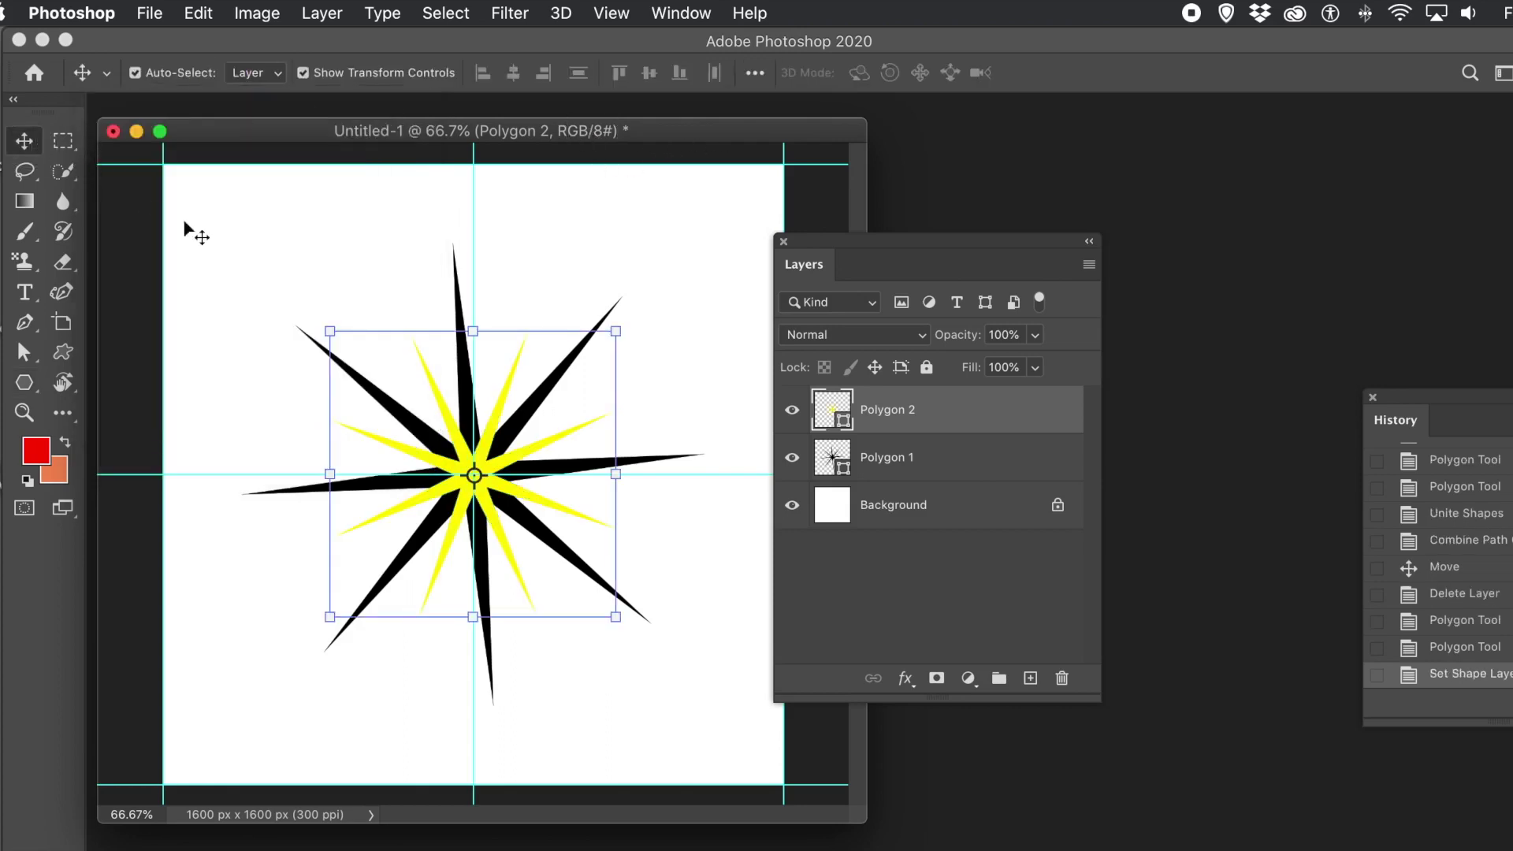
{"action": "left_click_drag", "start_coordinate": [193, 238], "coordinate": [741, 717]}
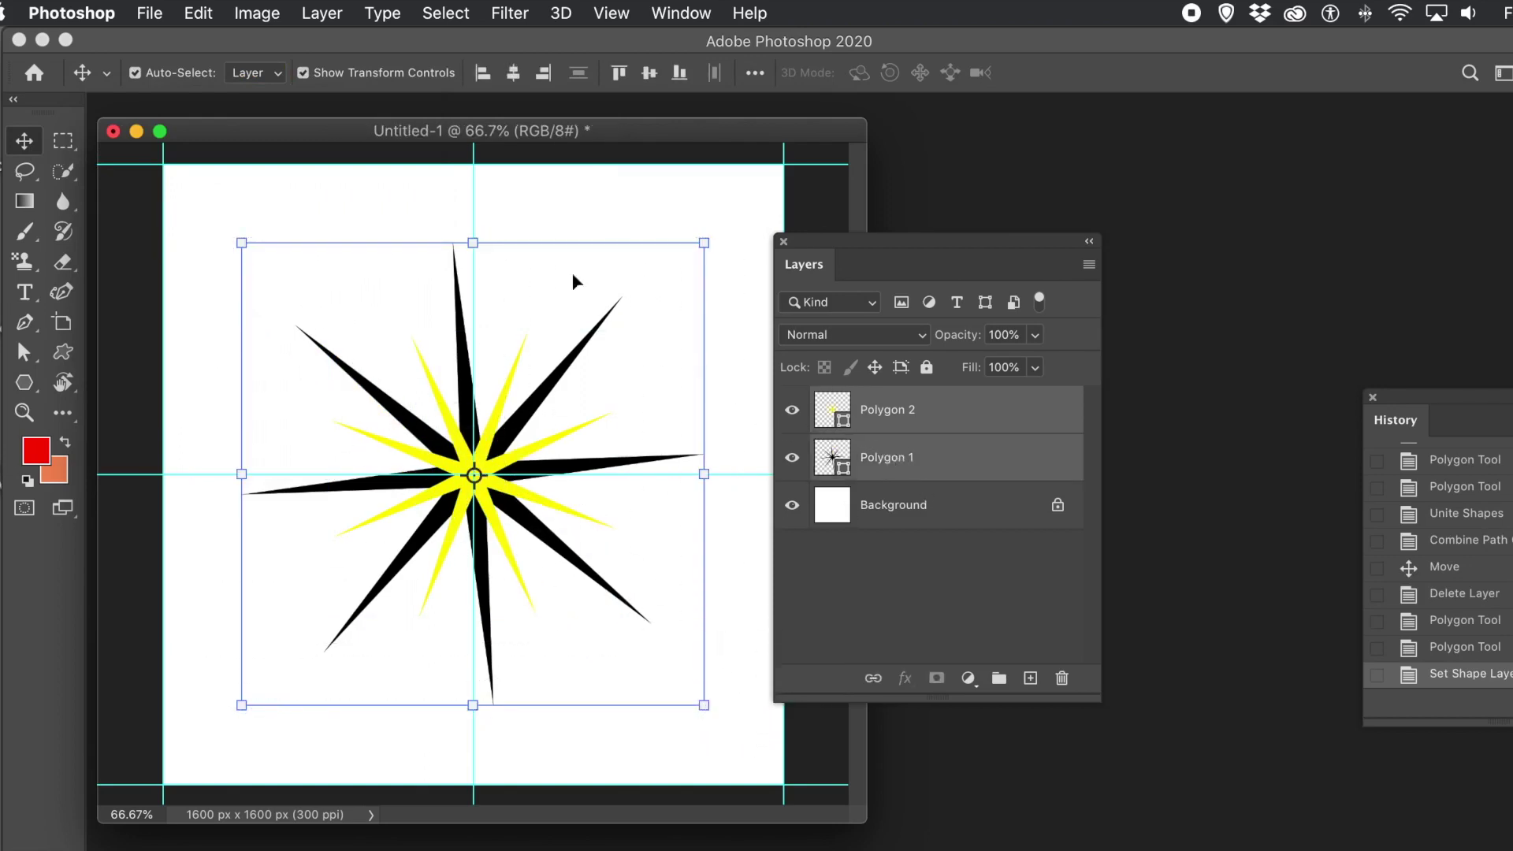
{"action": "left_click", "coordinate": [329, 16]}
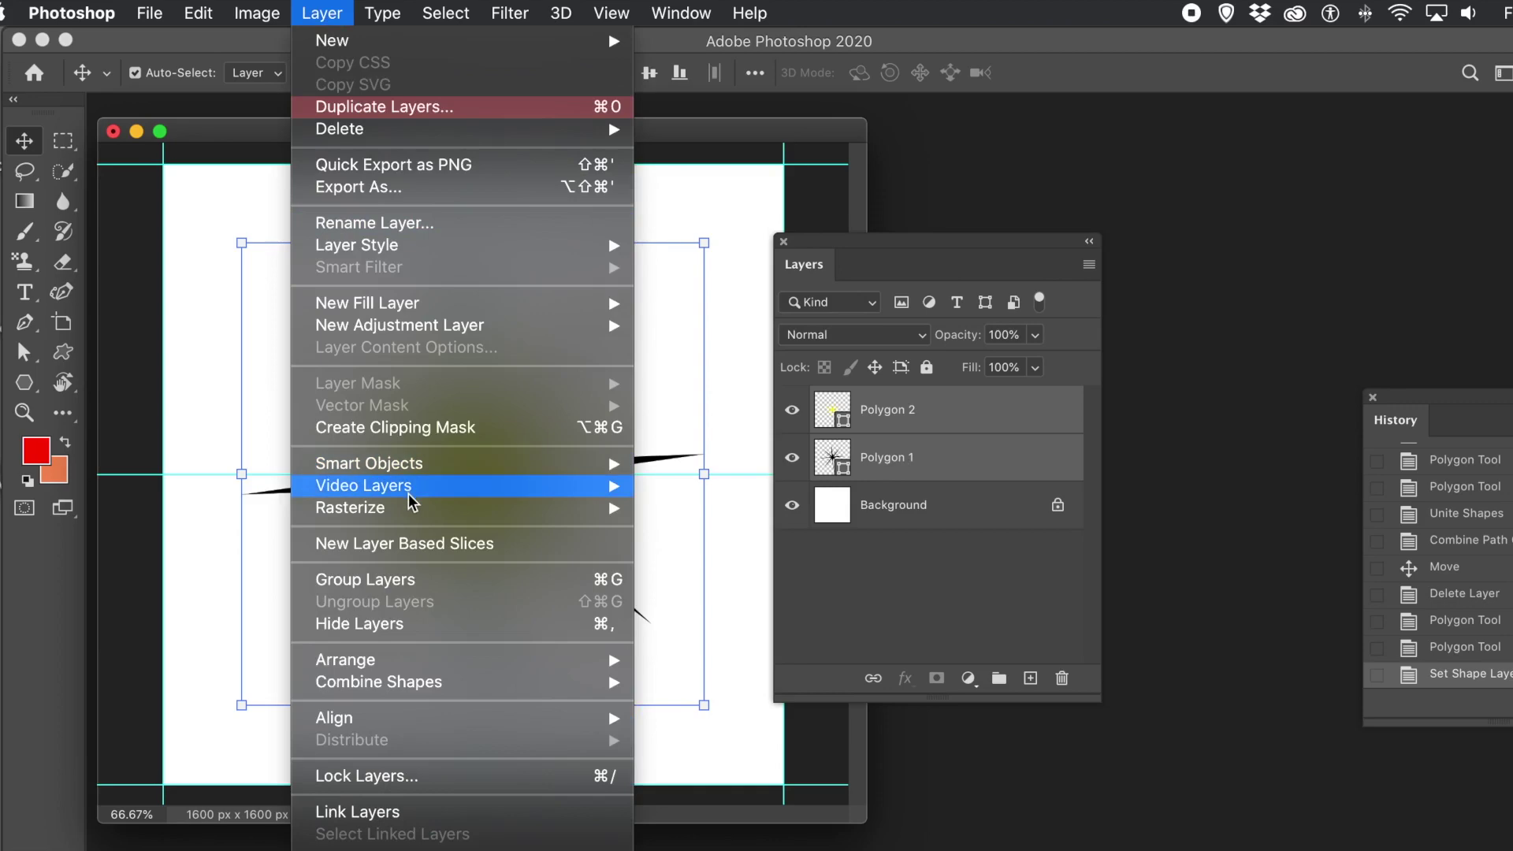
{"action": "mouse_move", "coordinate": [426, 472]}
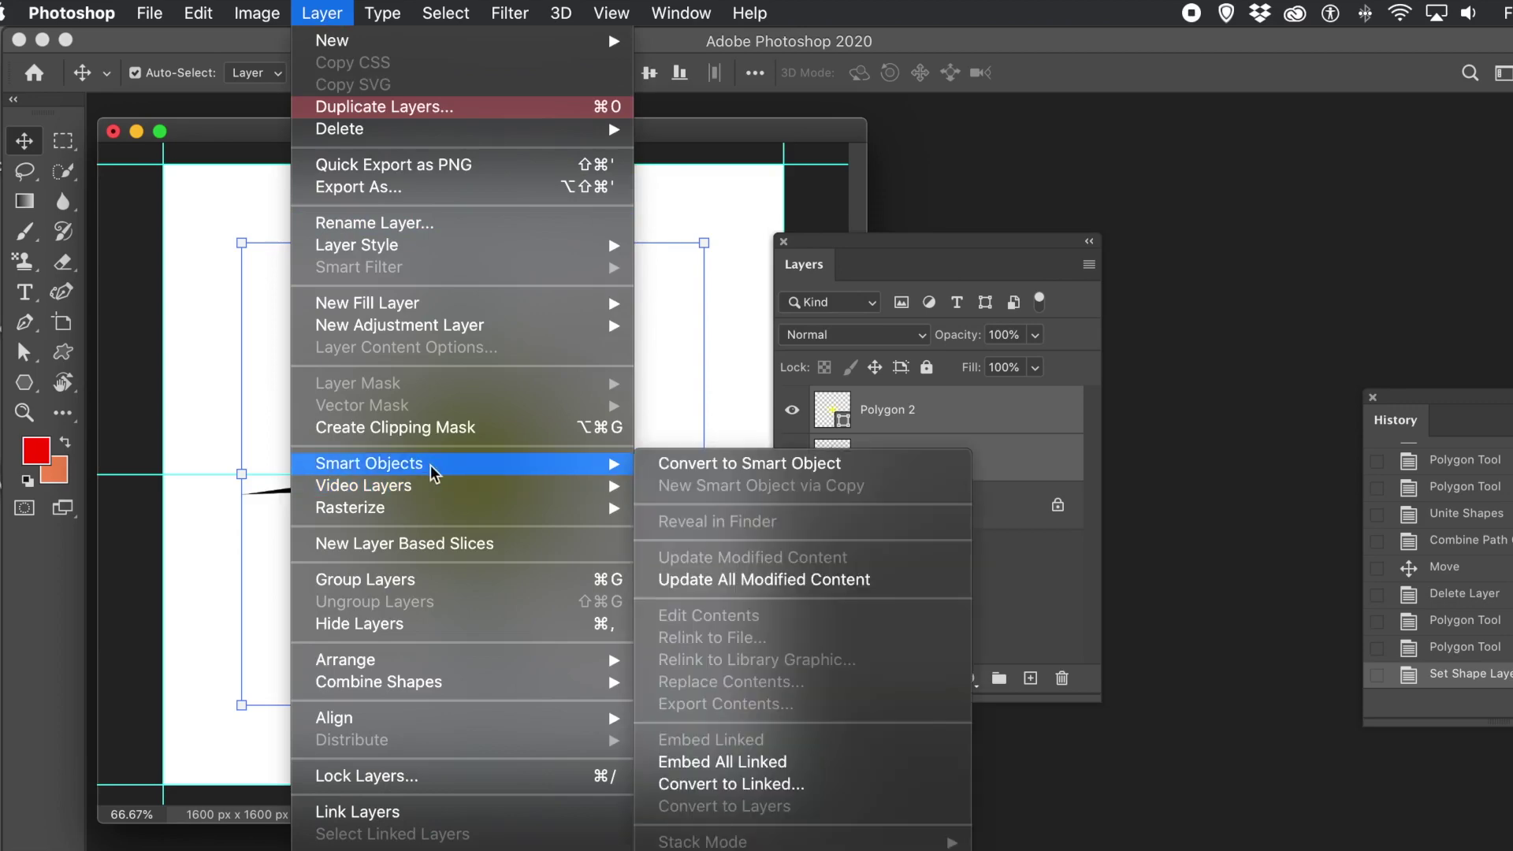
{"action": "left_click", "coordinate": [708, 471]}
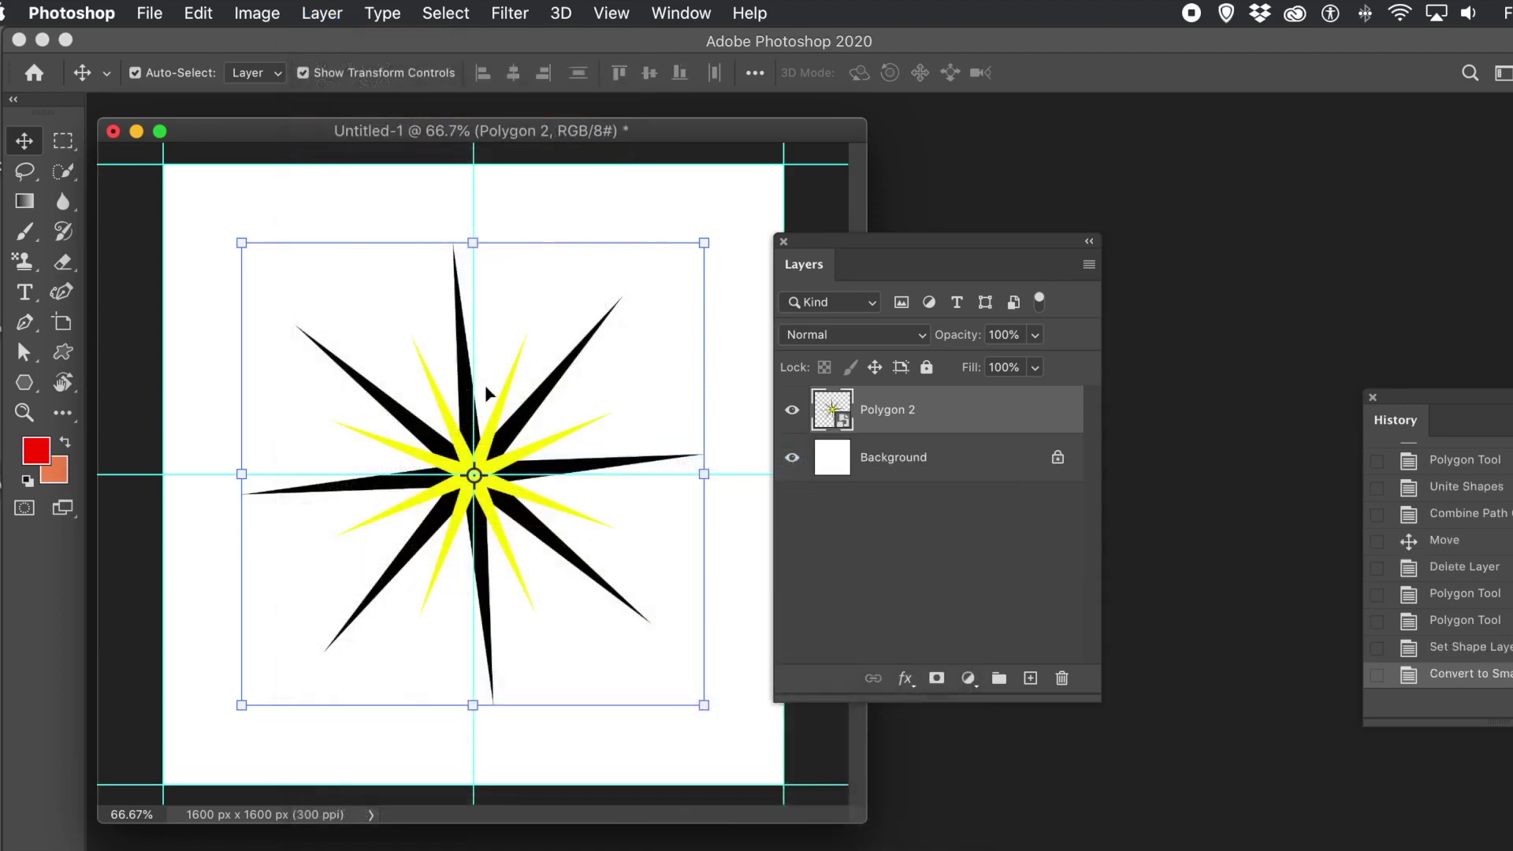
{"action": "left_click", "coordinate": [588, 187]}
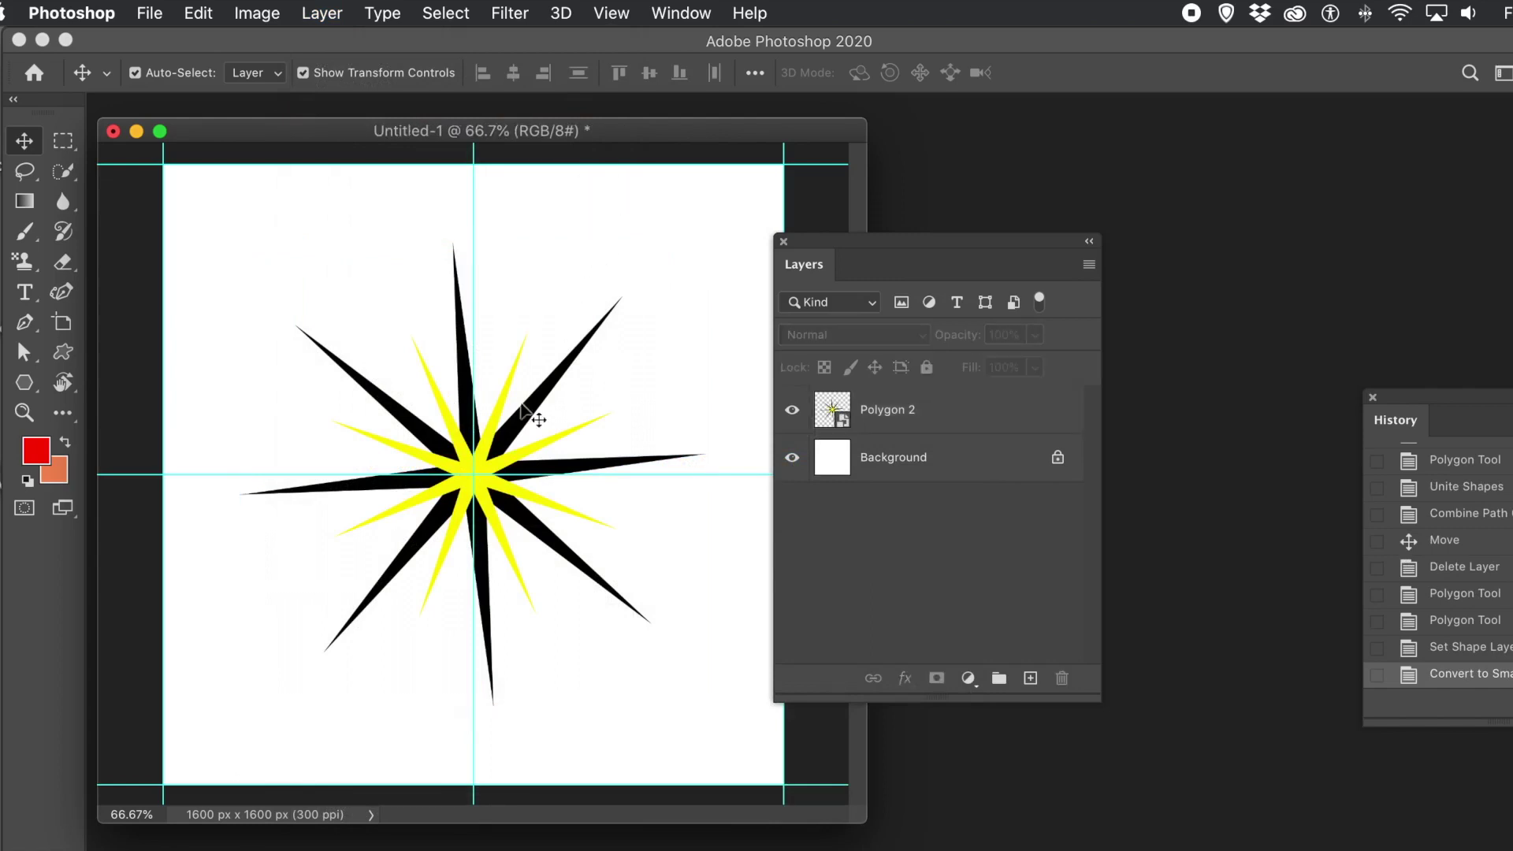
Move the starburst to the top-left and Alt-drag copies so six starbursts are scattered across the canvas.
{"action": "left_click_drag", "start_coordinate": [513, 469], "coordinate": [323, 310]}
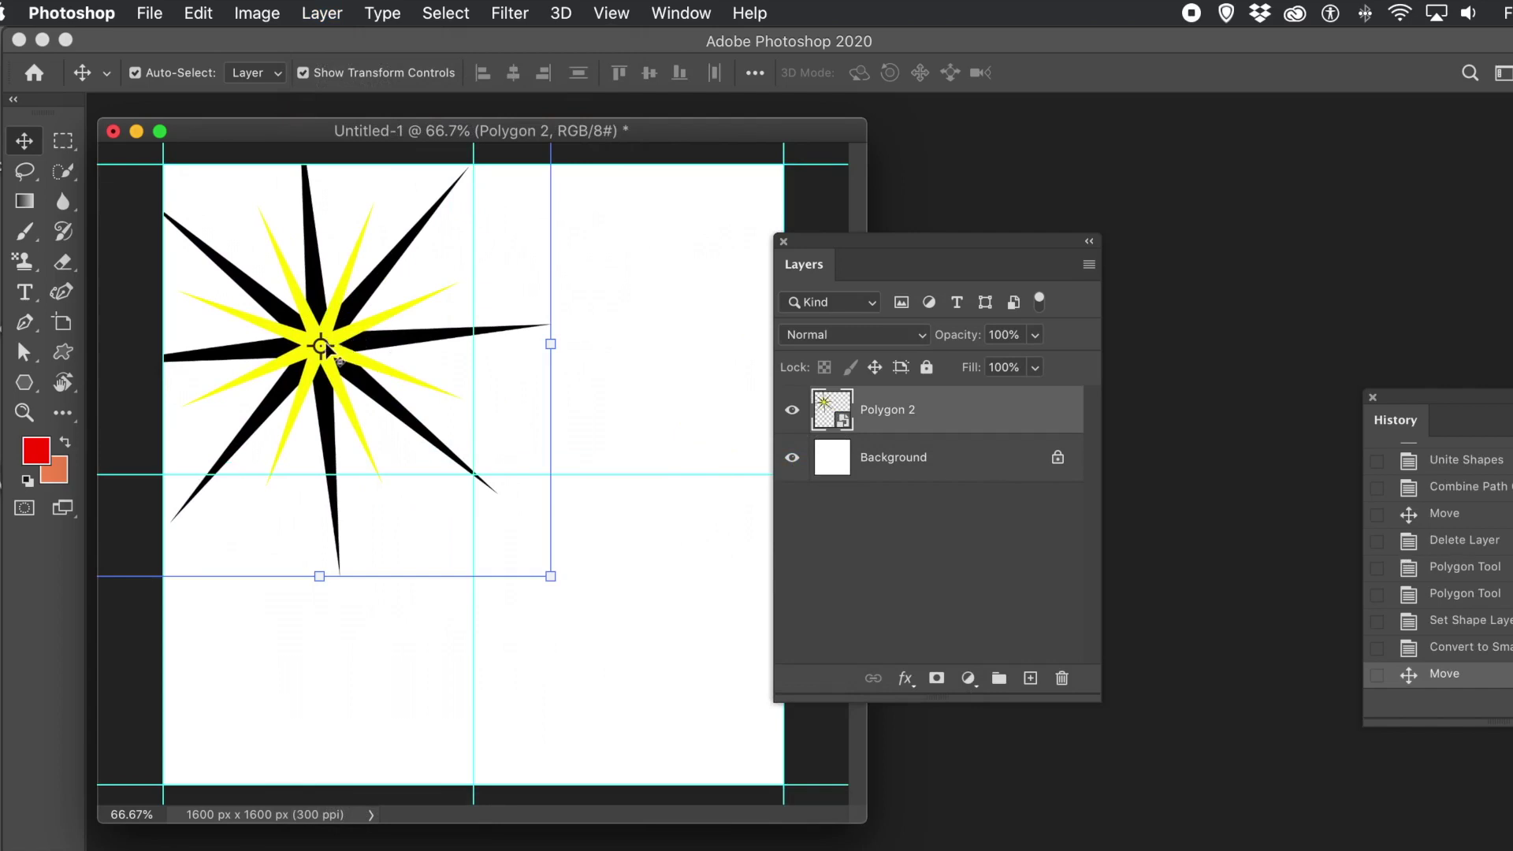
{"action": "left_click_drag", "start_coordinate": [352, 354], "coordinate": [490, 448]}
{"action": "left_click_drag", "start_coordinate": [522, 385], "coordinate": [640, 278]}
{"action": "left_click_drag", "start_coordinate": [623, 385], "coordinate": [287, 573]}
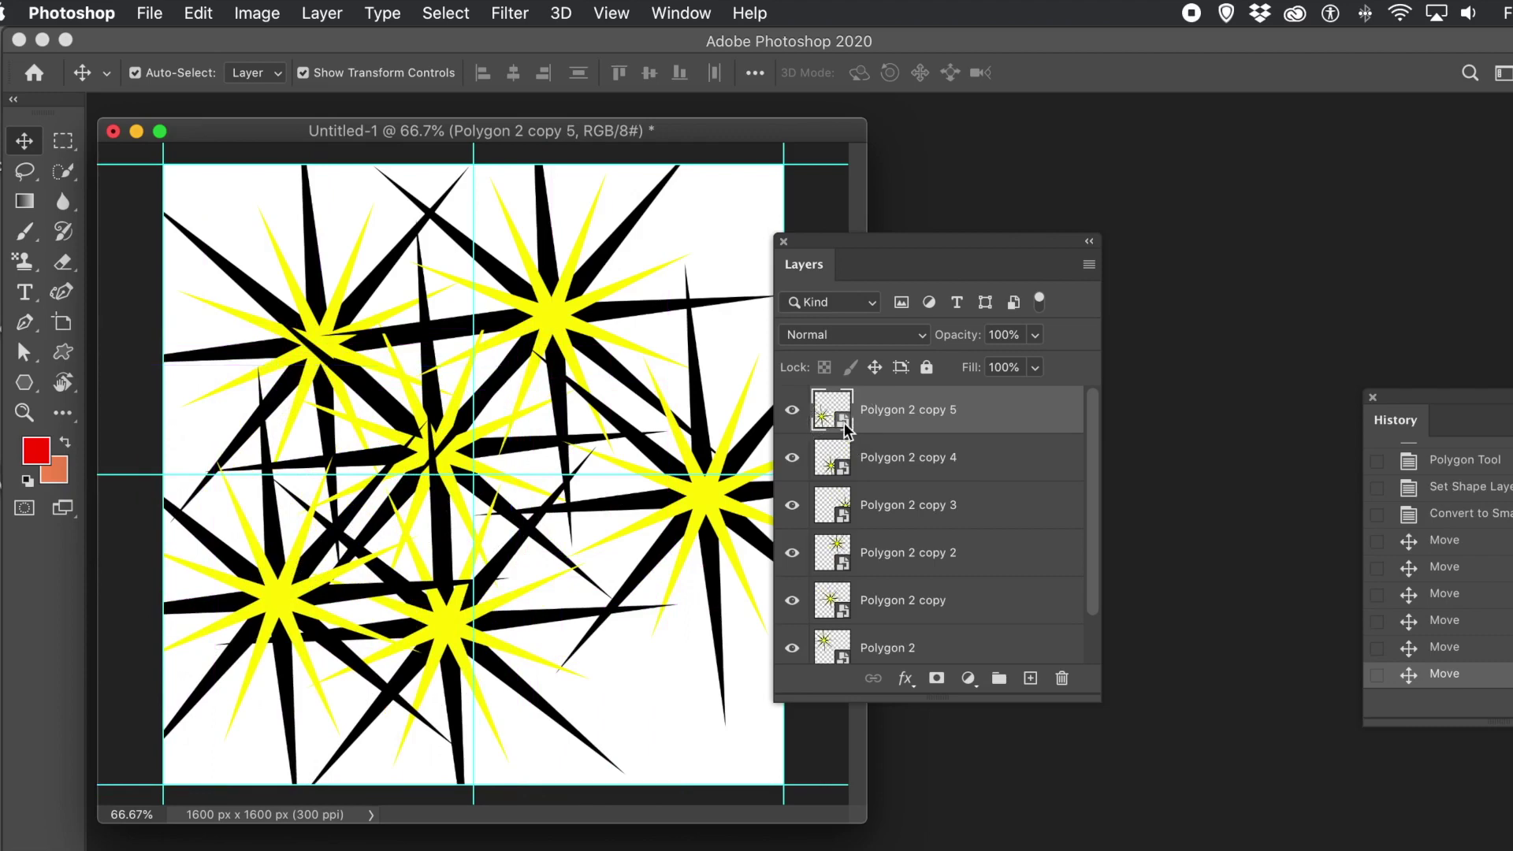
{"action": "double_click", "coordinate": [844, 422]}
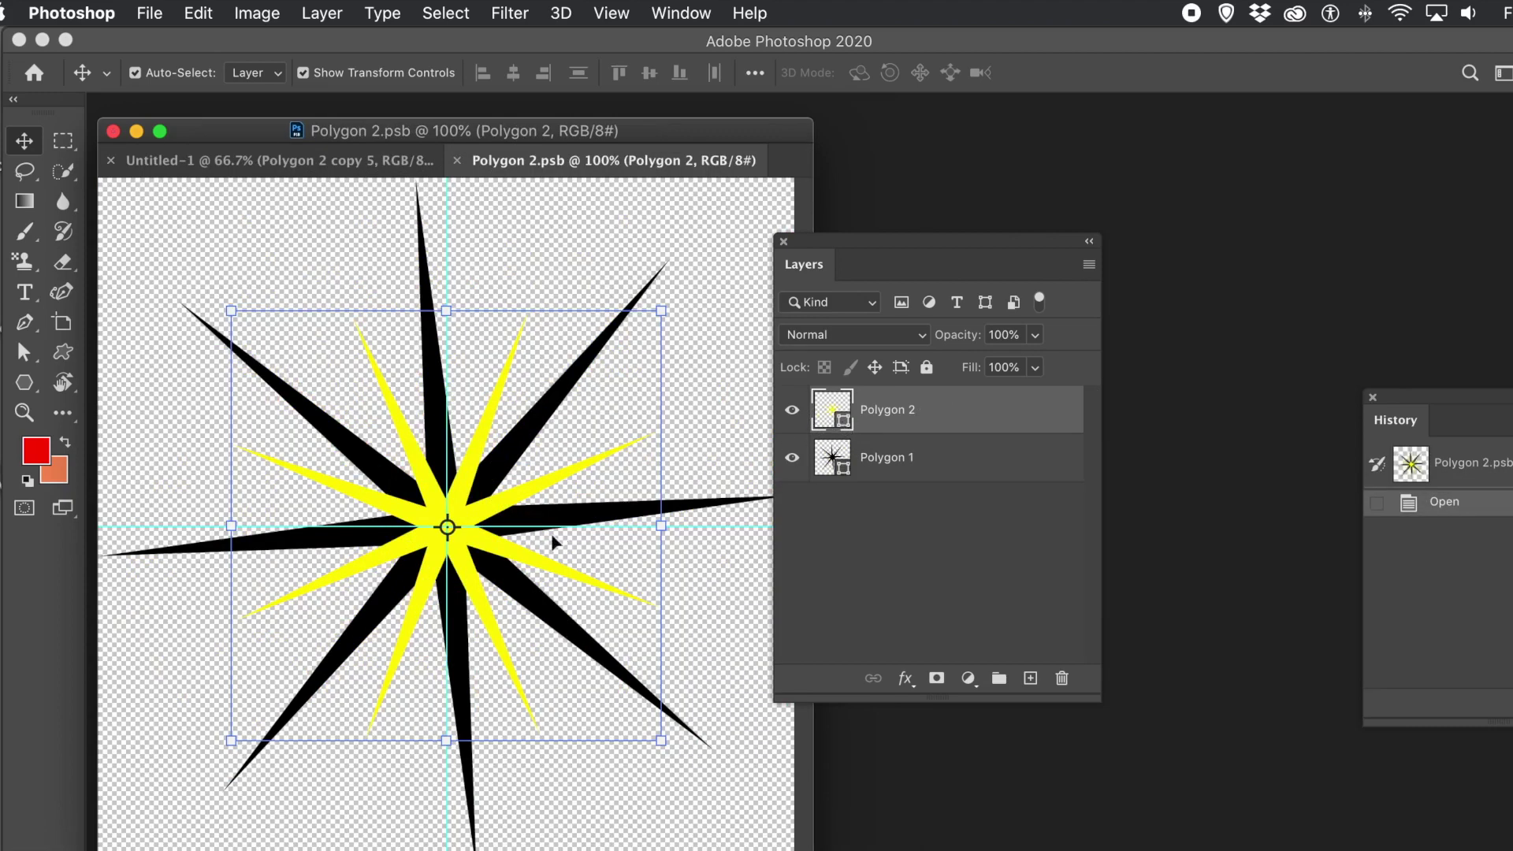
In Polygon 2.psb, select the Polygon 2 layer and pick the Polygon tool.
{"action": "left_click", "coordinate": [320, 238]}
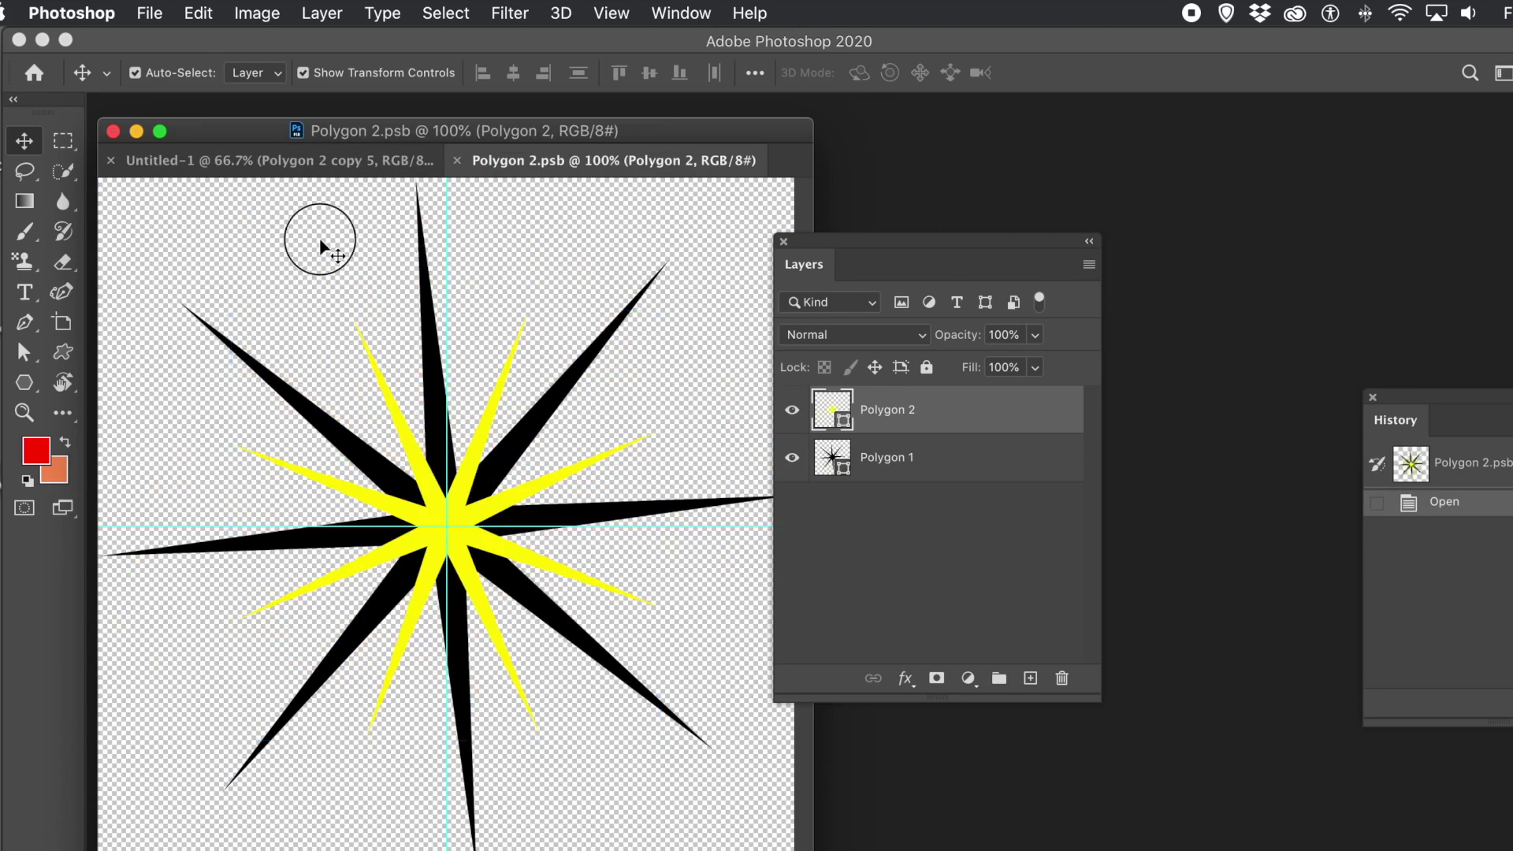
{"action": "left_click", "coordinate": [456, 505]}
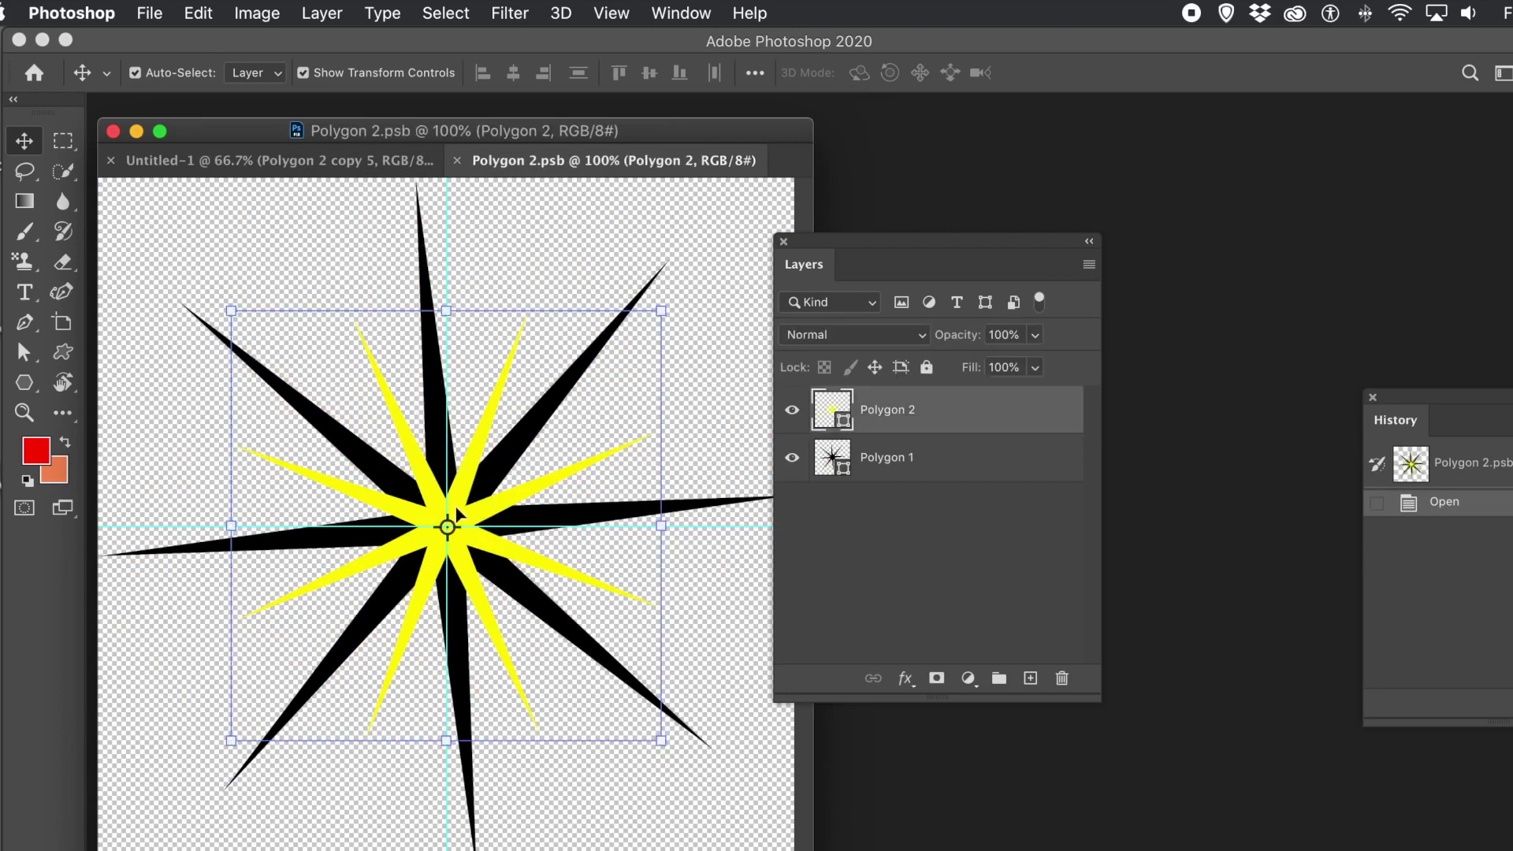
{"action": "left_click", "coordinate": [26, 386]}
{"action": "right_click", "coordinate": [25, 386]}
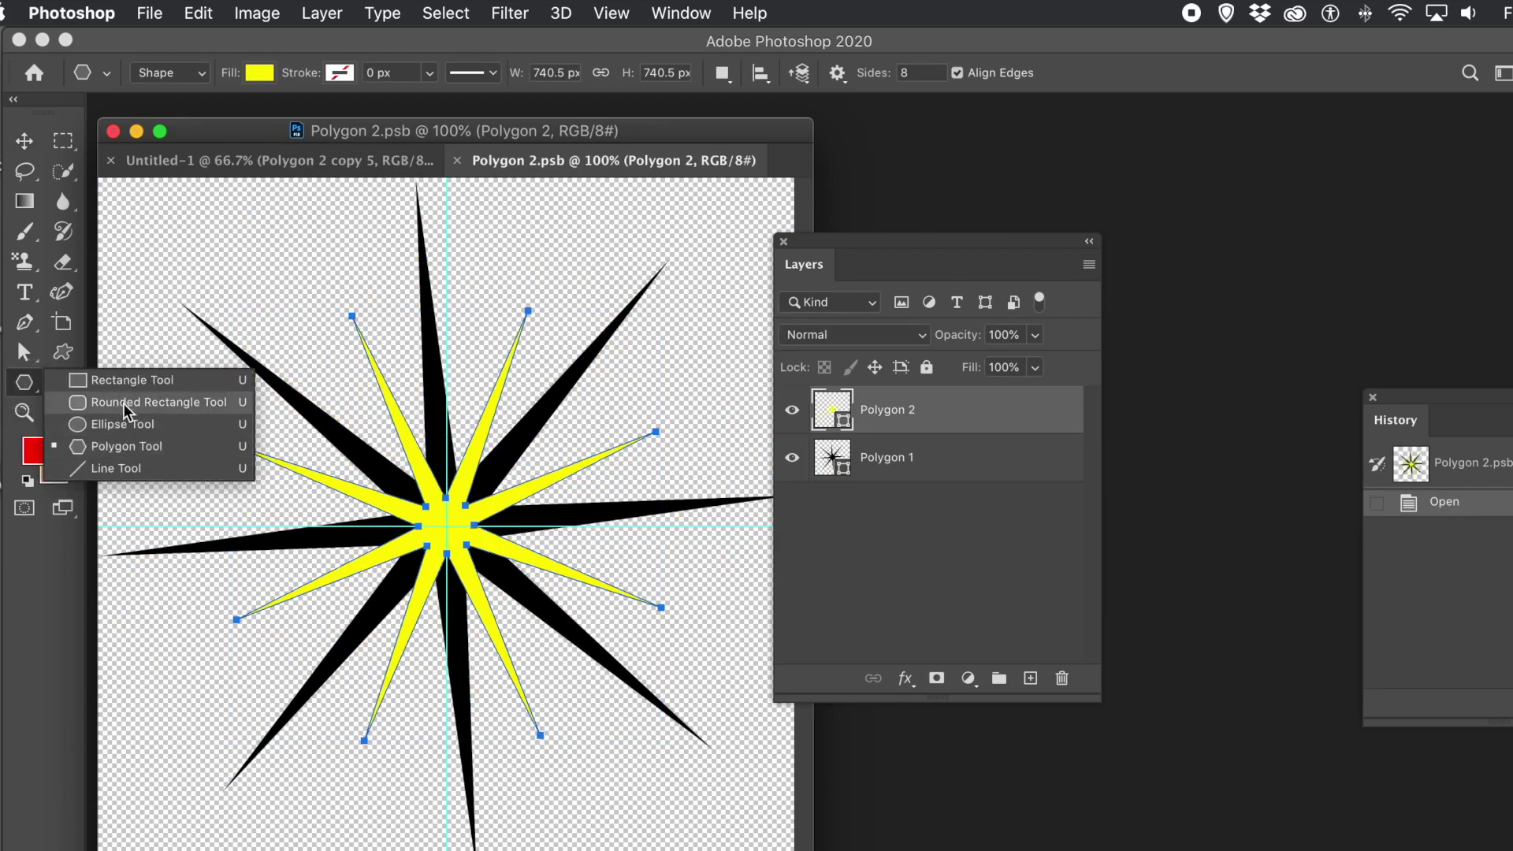
{"action": "left_click", "coordinate": [128, 449]}
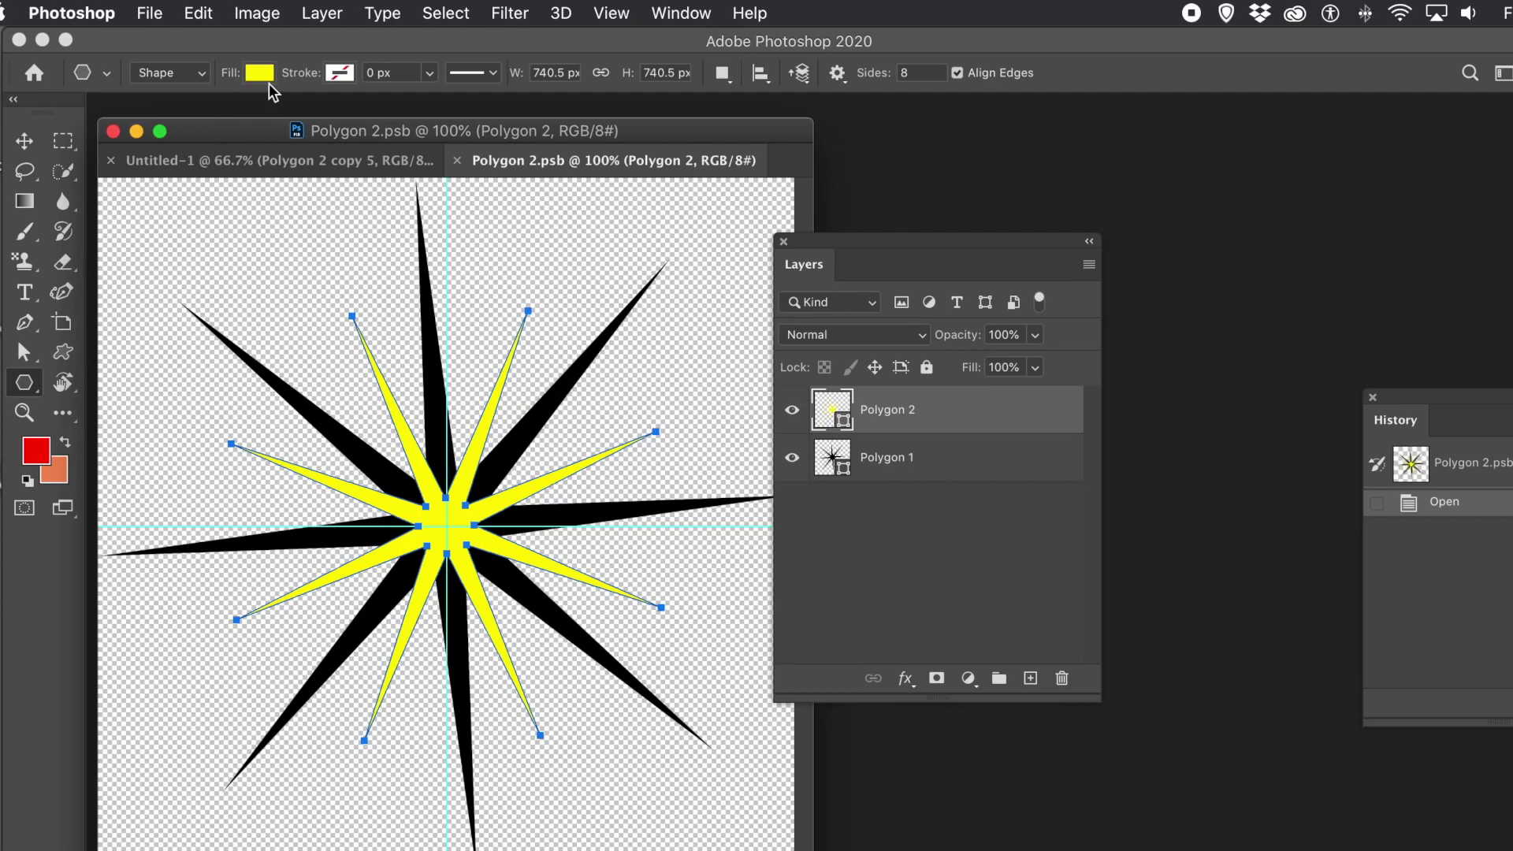
Set polygon sides to 4 and draw a yellow four-pointed star, Polygon 3, at the centre.
{"action": "left_click", "coordinate": [873, 75]}
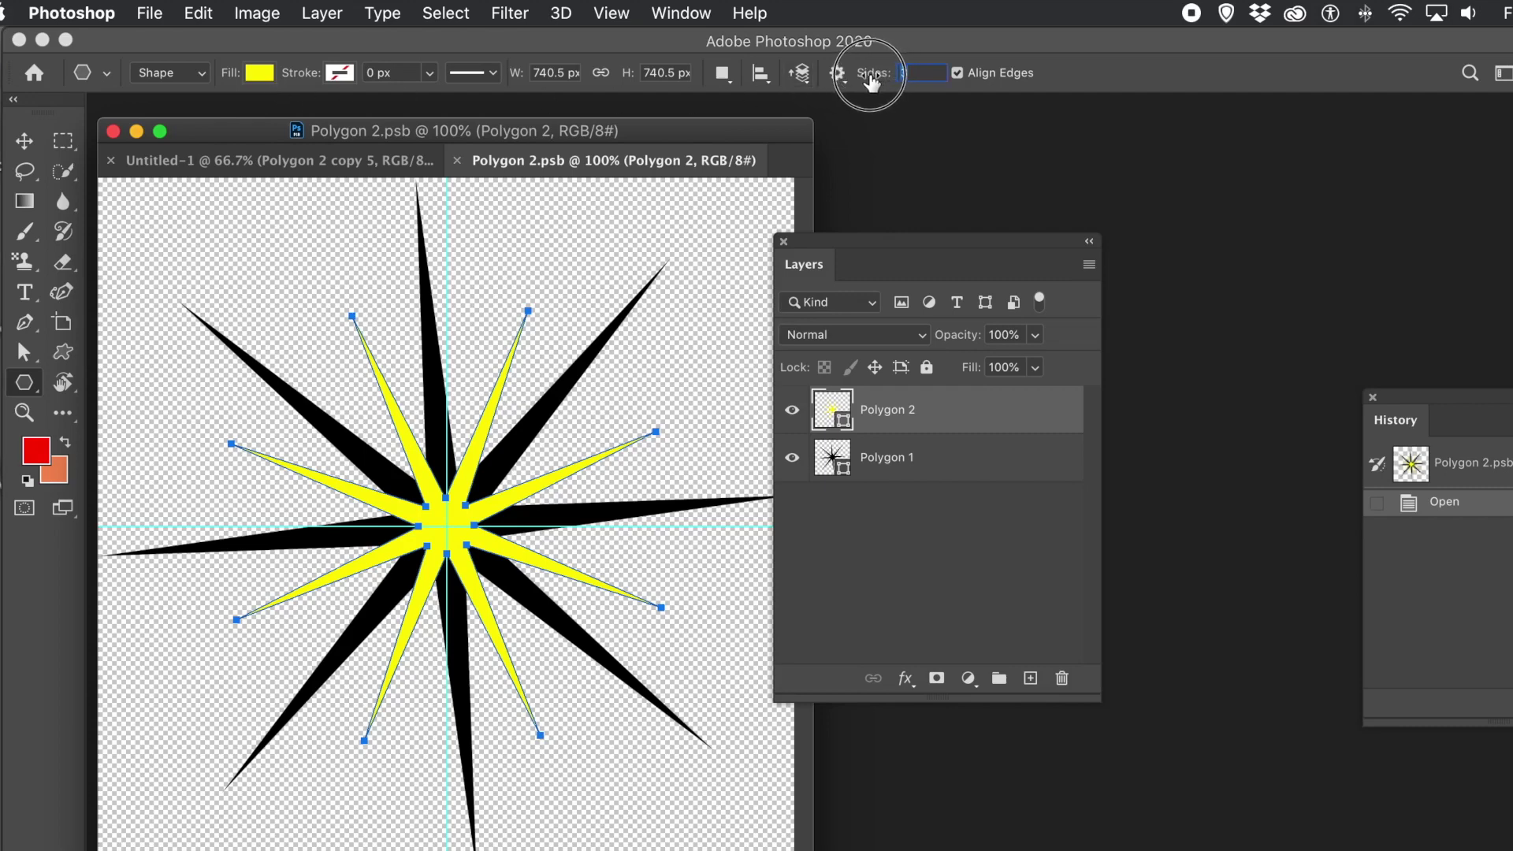
{"action": "type", "text": "5"}
{"action": "left_click_drag", "start_coordinate": [873, 77], "coordinate": [871, 77]}
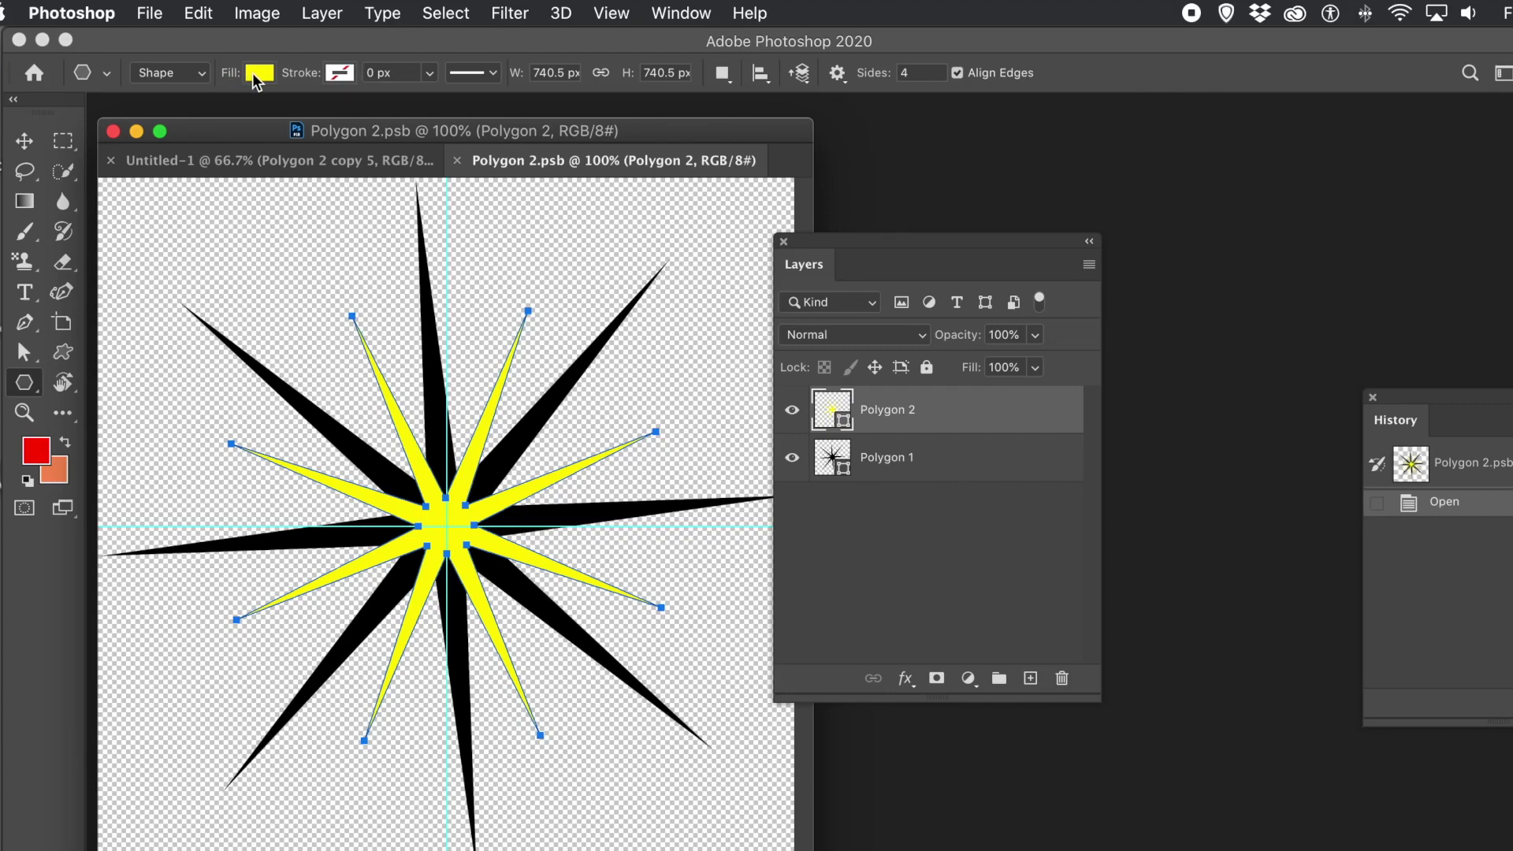
{"action": "left_click", "coordinate": [259, 73]}
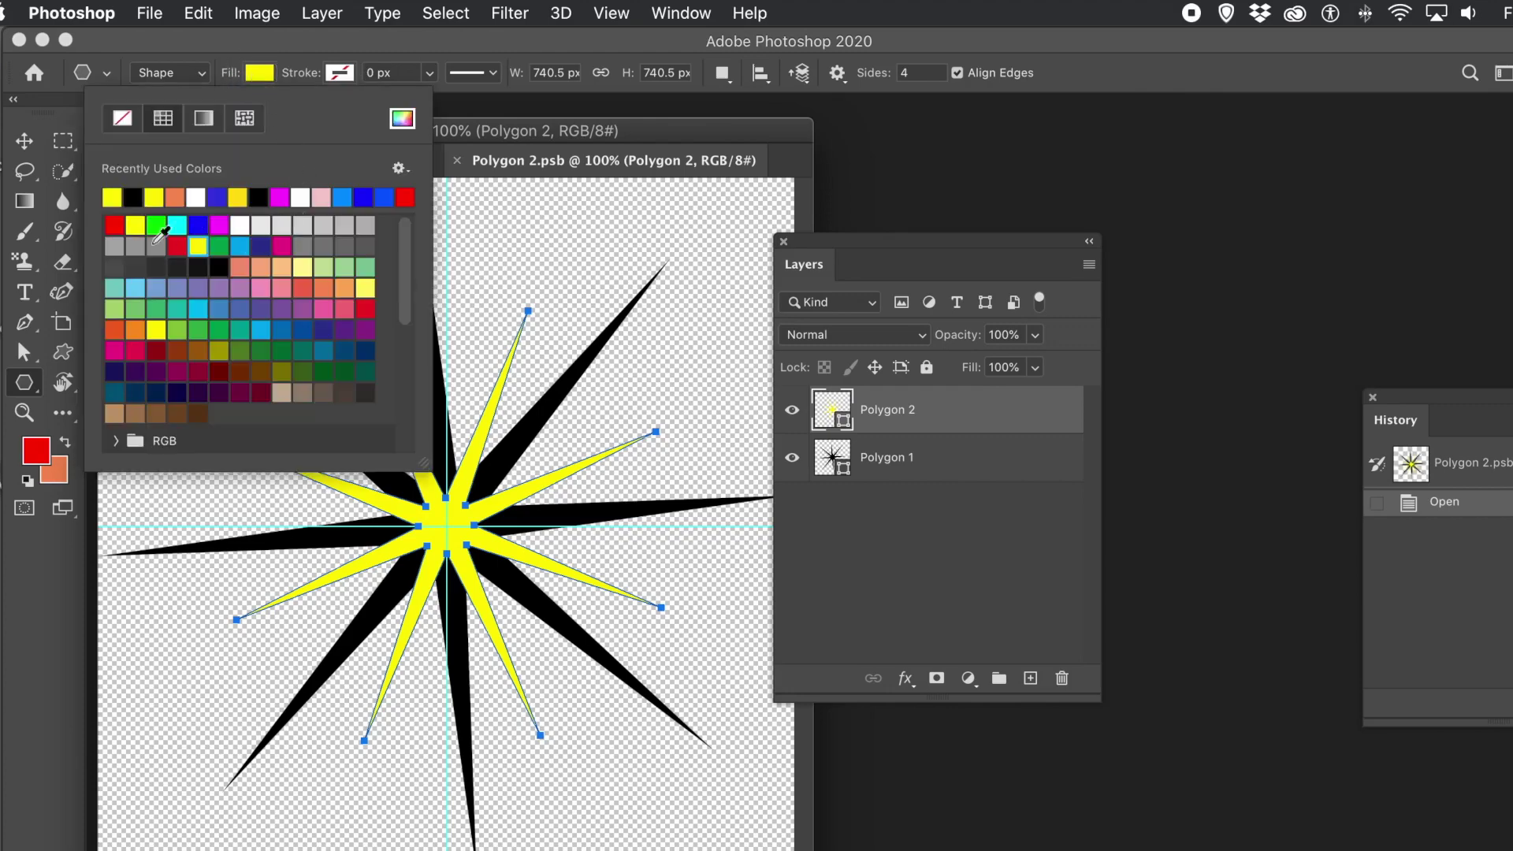
{"action": "left_click", "coordinate": [628, 134]}
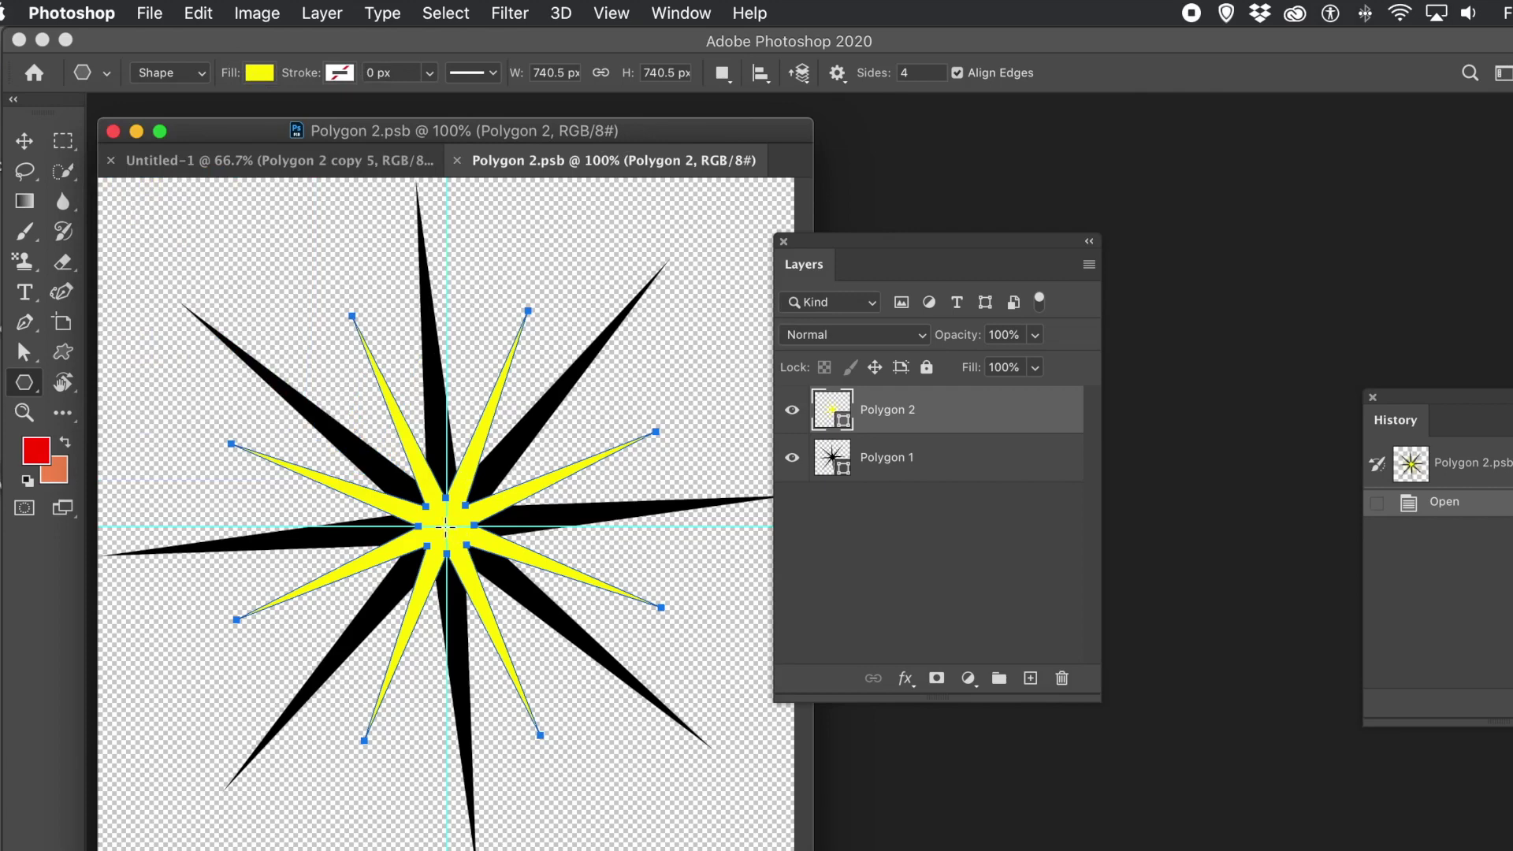
{"action": "left_click_drag", "start_coordinate": [446, 526], "coordinate": [544, 655]}
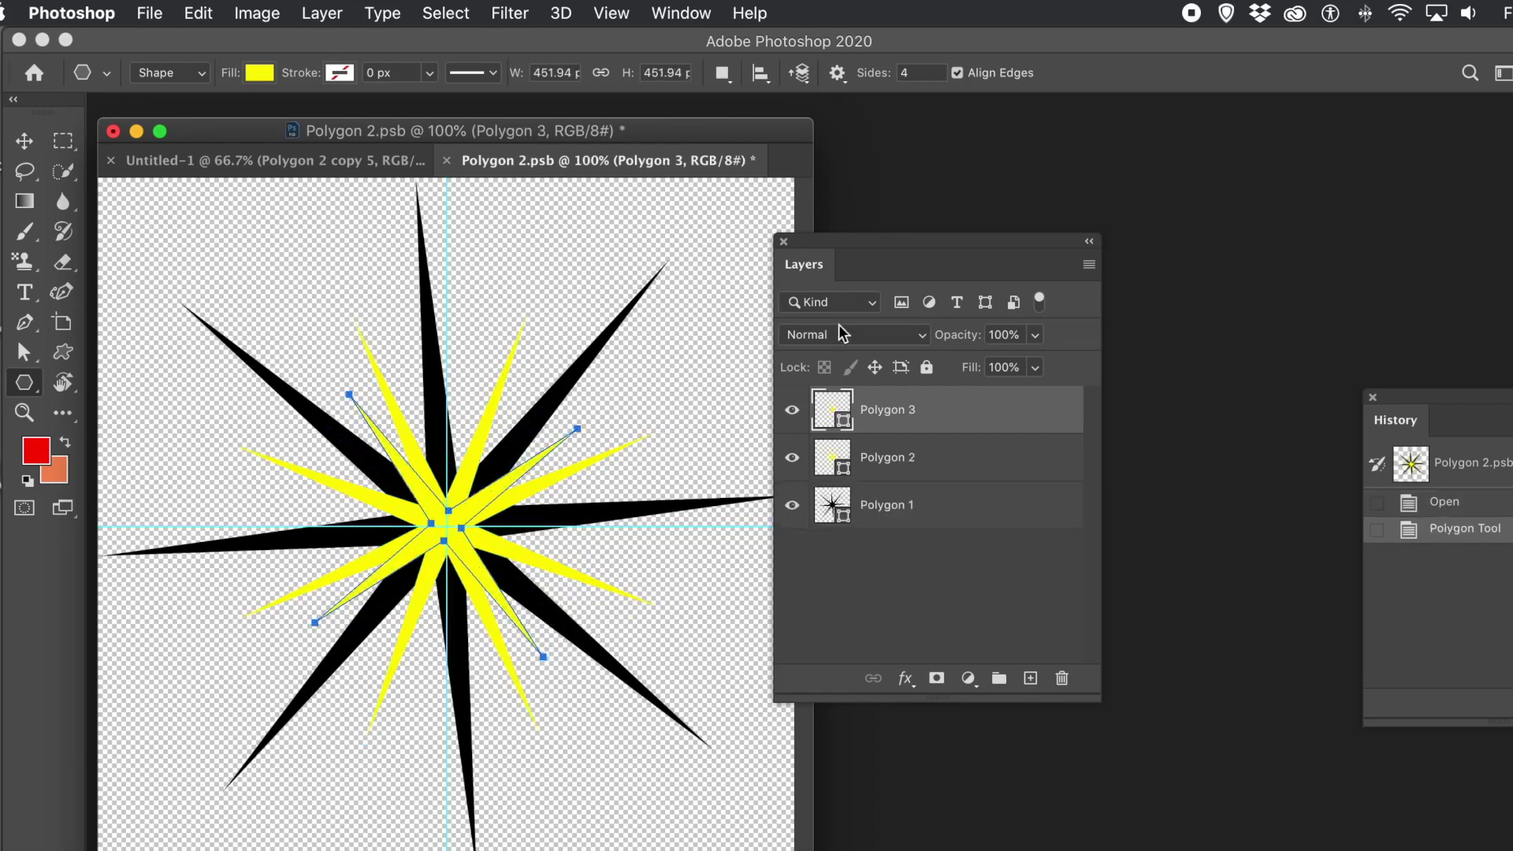
Change the Polygon 3 star's fill to red and select all three star layers.
{"action": "left_click", "coordinate": [260, 74]}
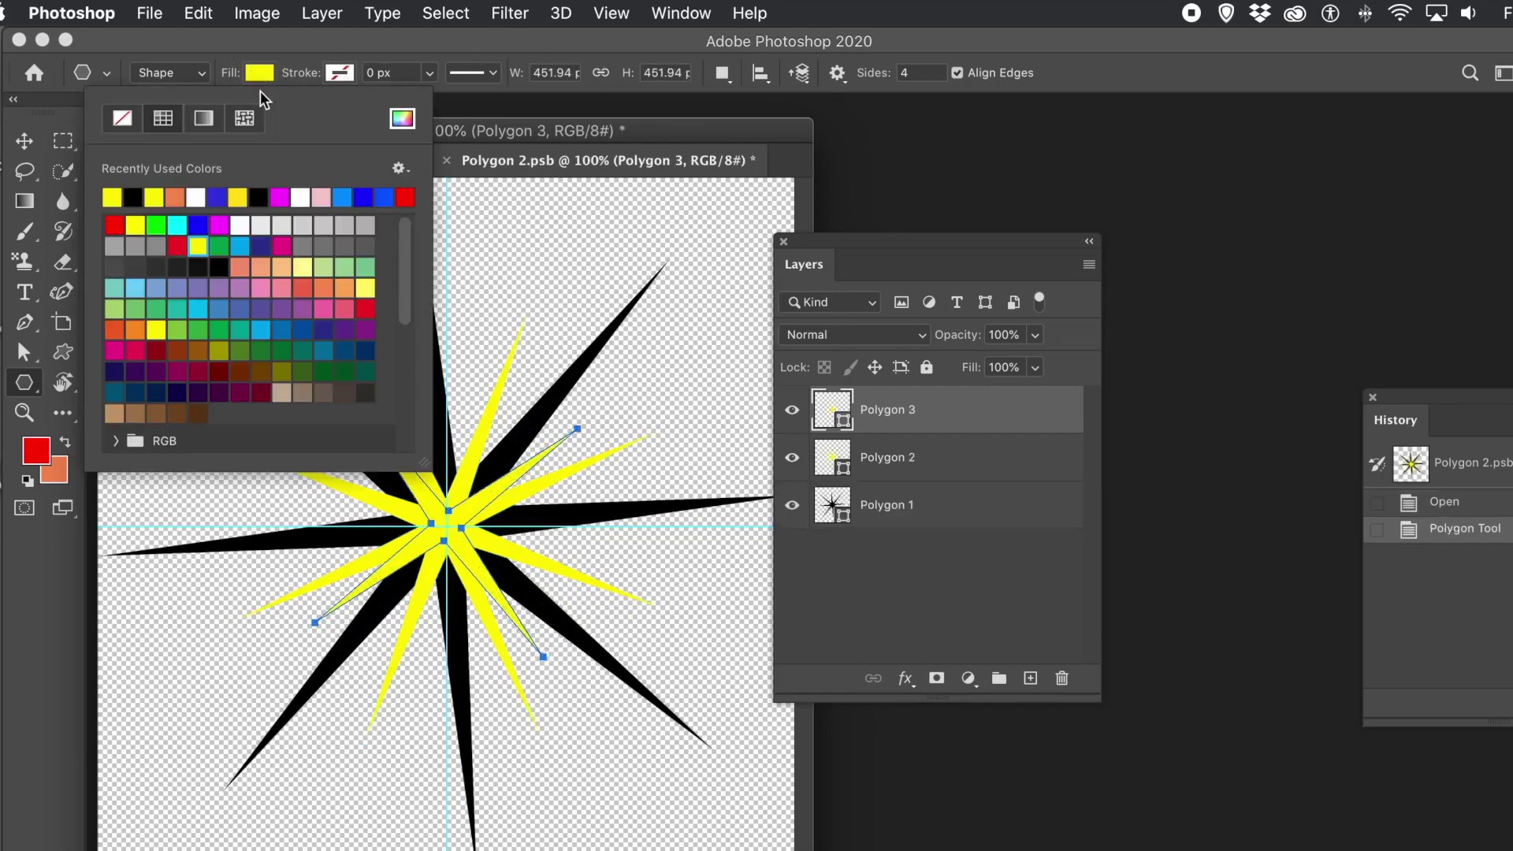
{"action": "left_click", "coordinate": [112, 225]}
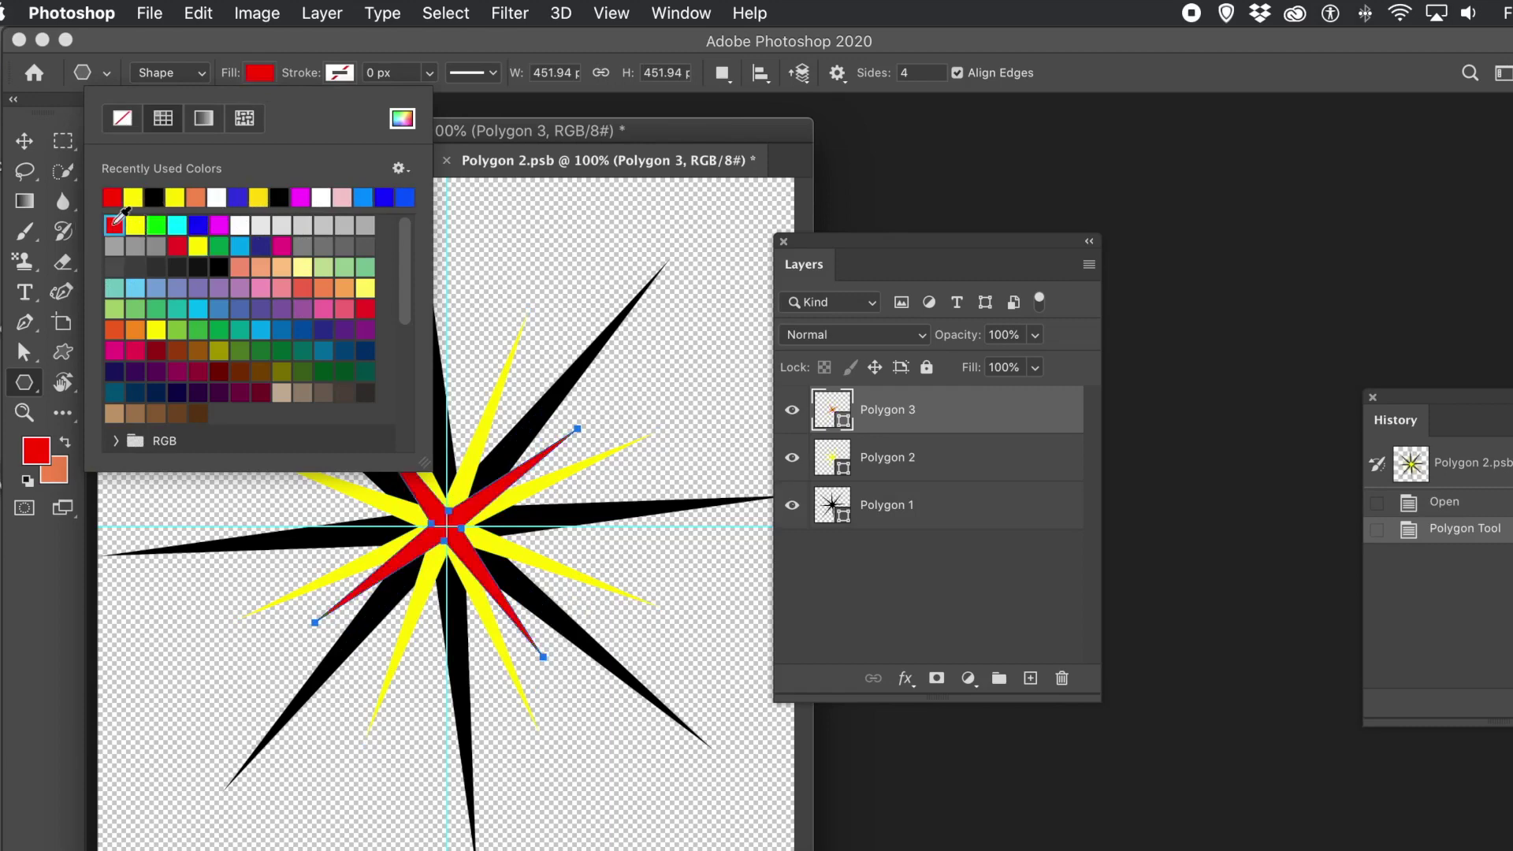
{"action": "left_click", "coordinate": [542, 126]}
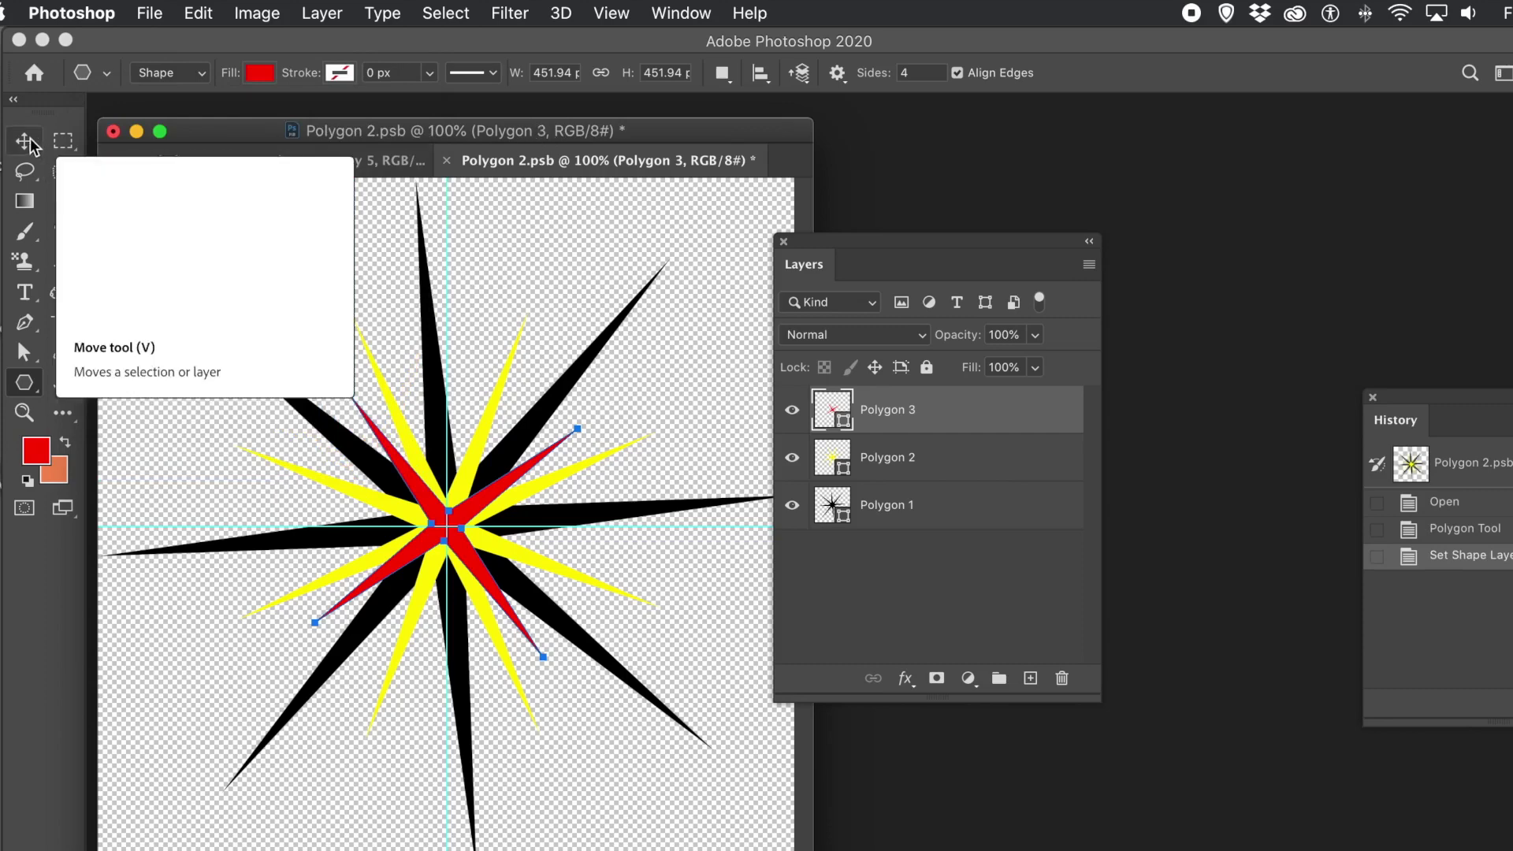
{"action": "left_click", "coordinate": [934, 511], "text": "shift"}
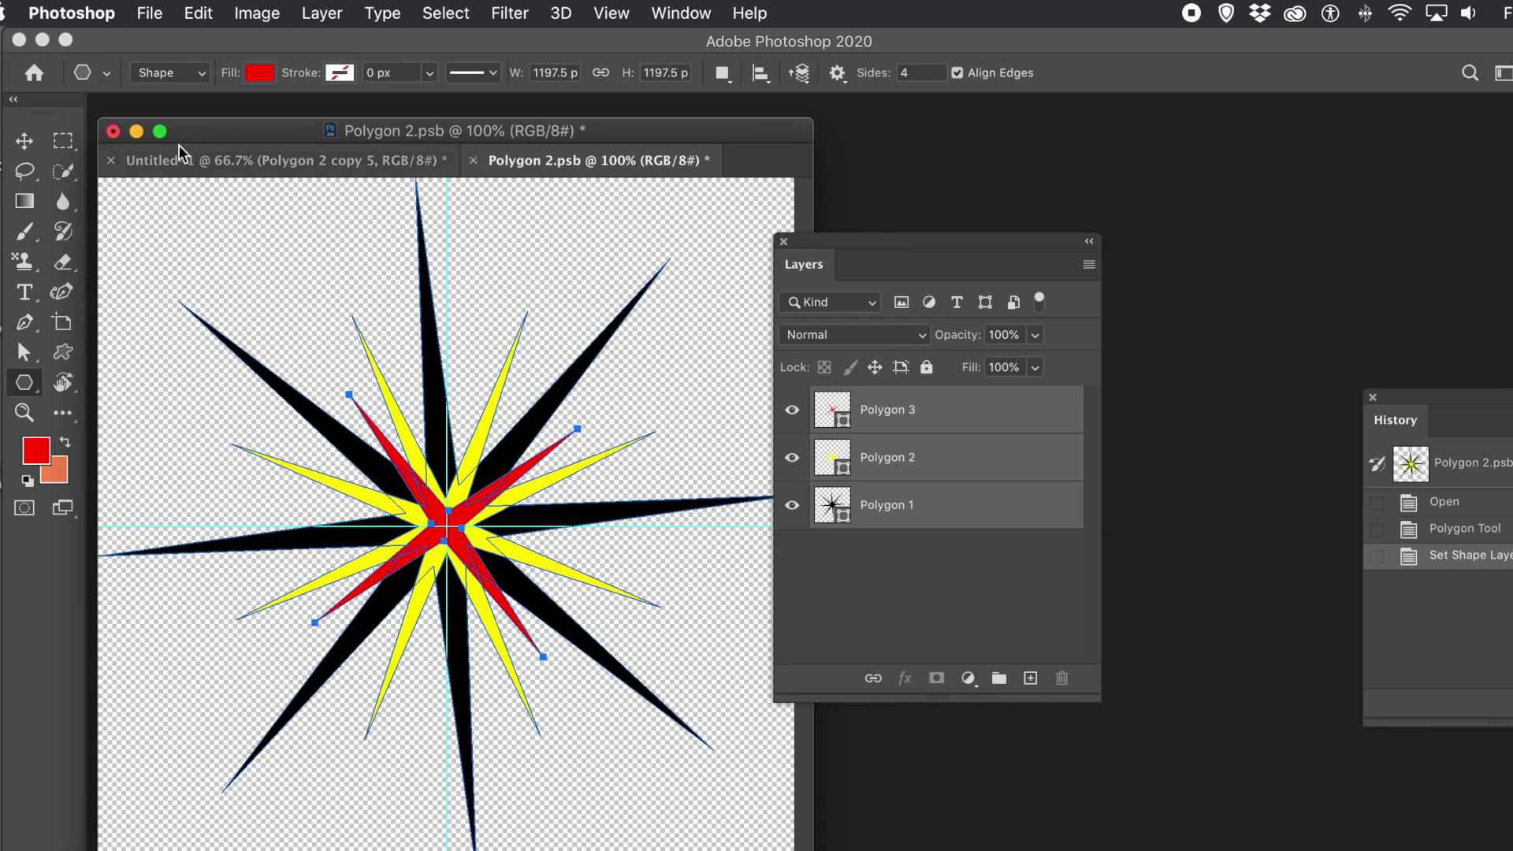
{"action": "left_click", "coordinate": [32, 145]}
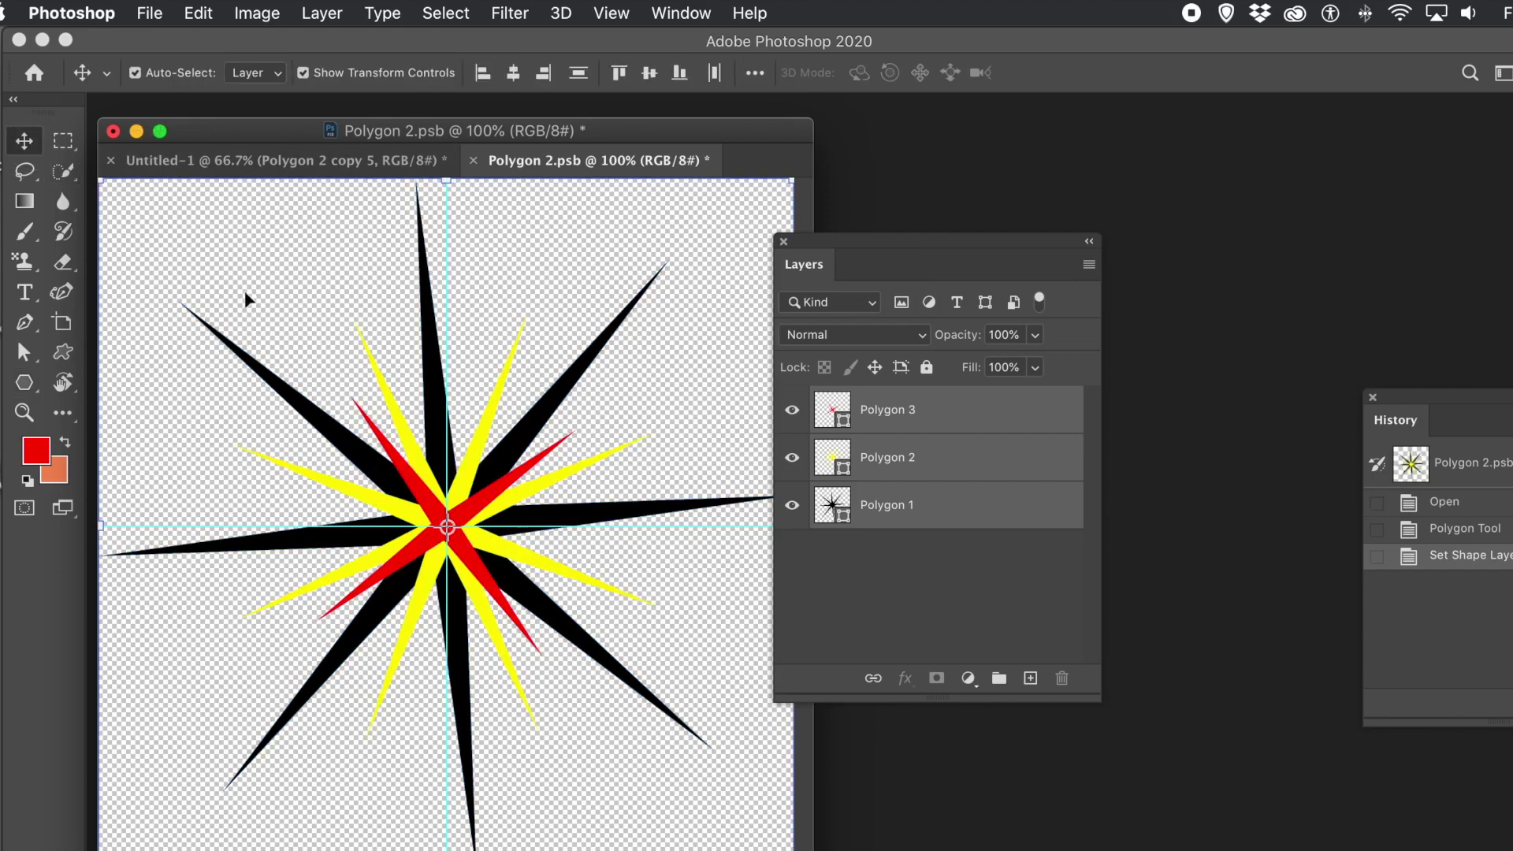
Convert the red star layer Polygon 3 to a smart object and apply an 8.9 px Gaussian Blur.
{"action": "left_click", "coordinate": [283, 282]}
{"action": "left_click", "coordinate": [423, 501]}
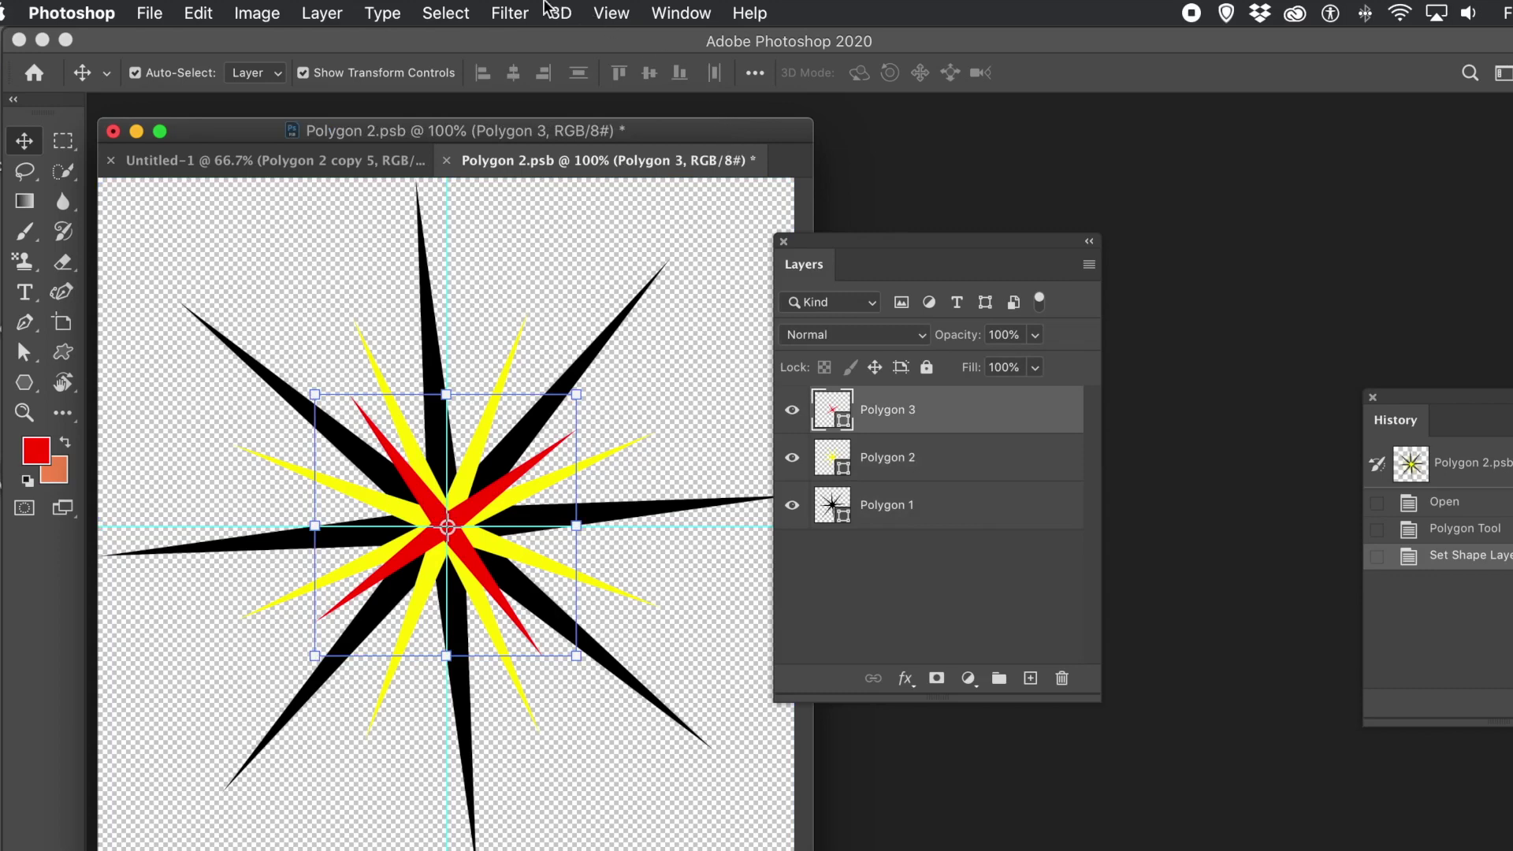
{"action": "left_click", "coordinate": [510, 14]}
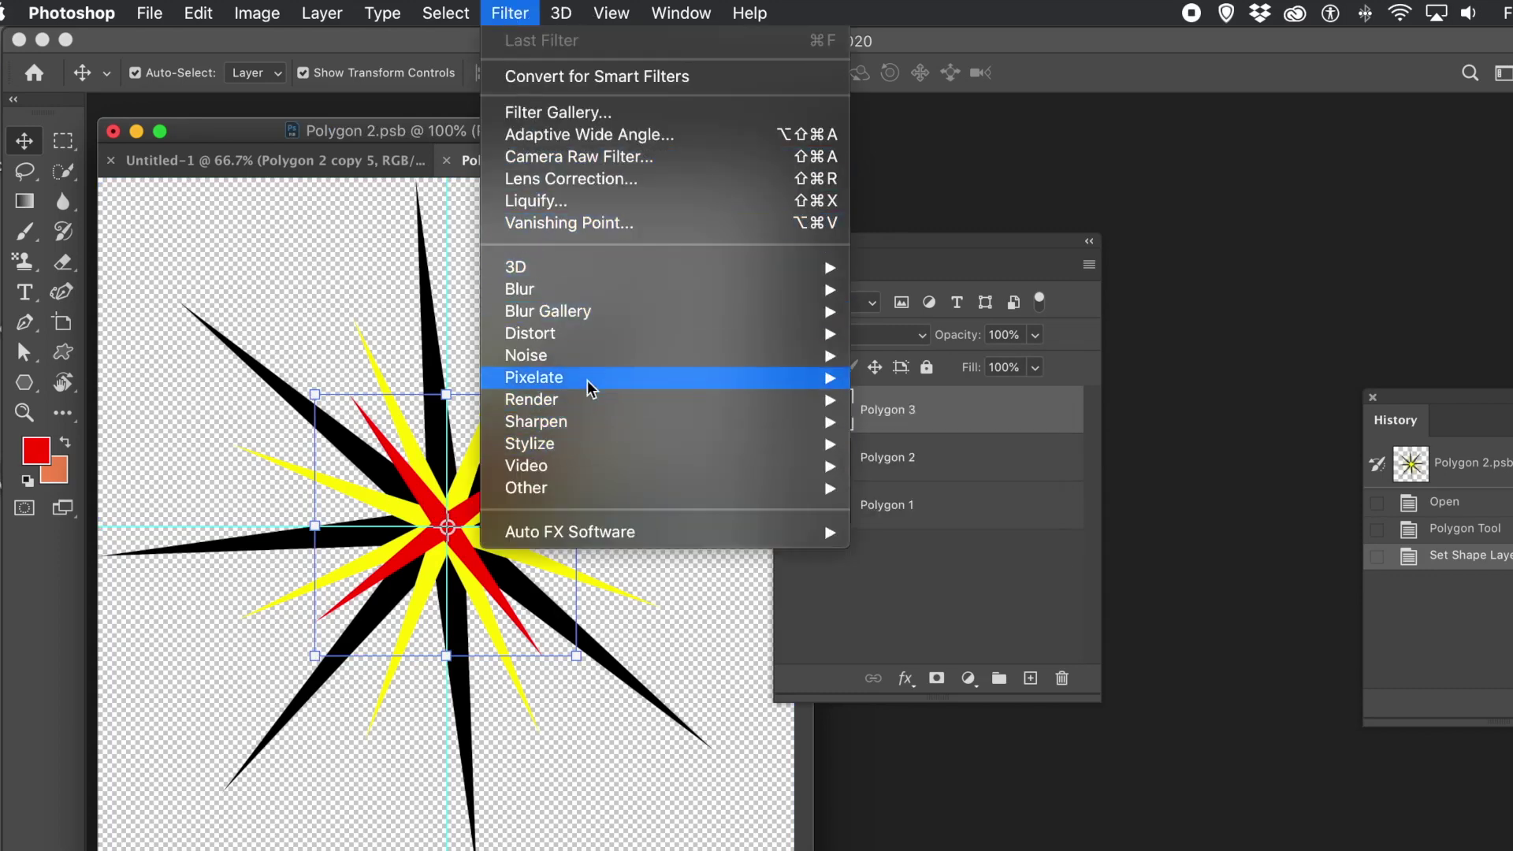
{"action": "mouse_move", "coordinate": [707, 298]}
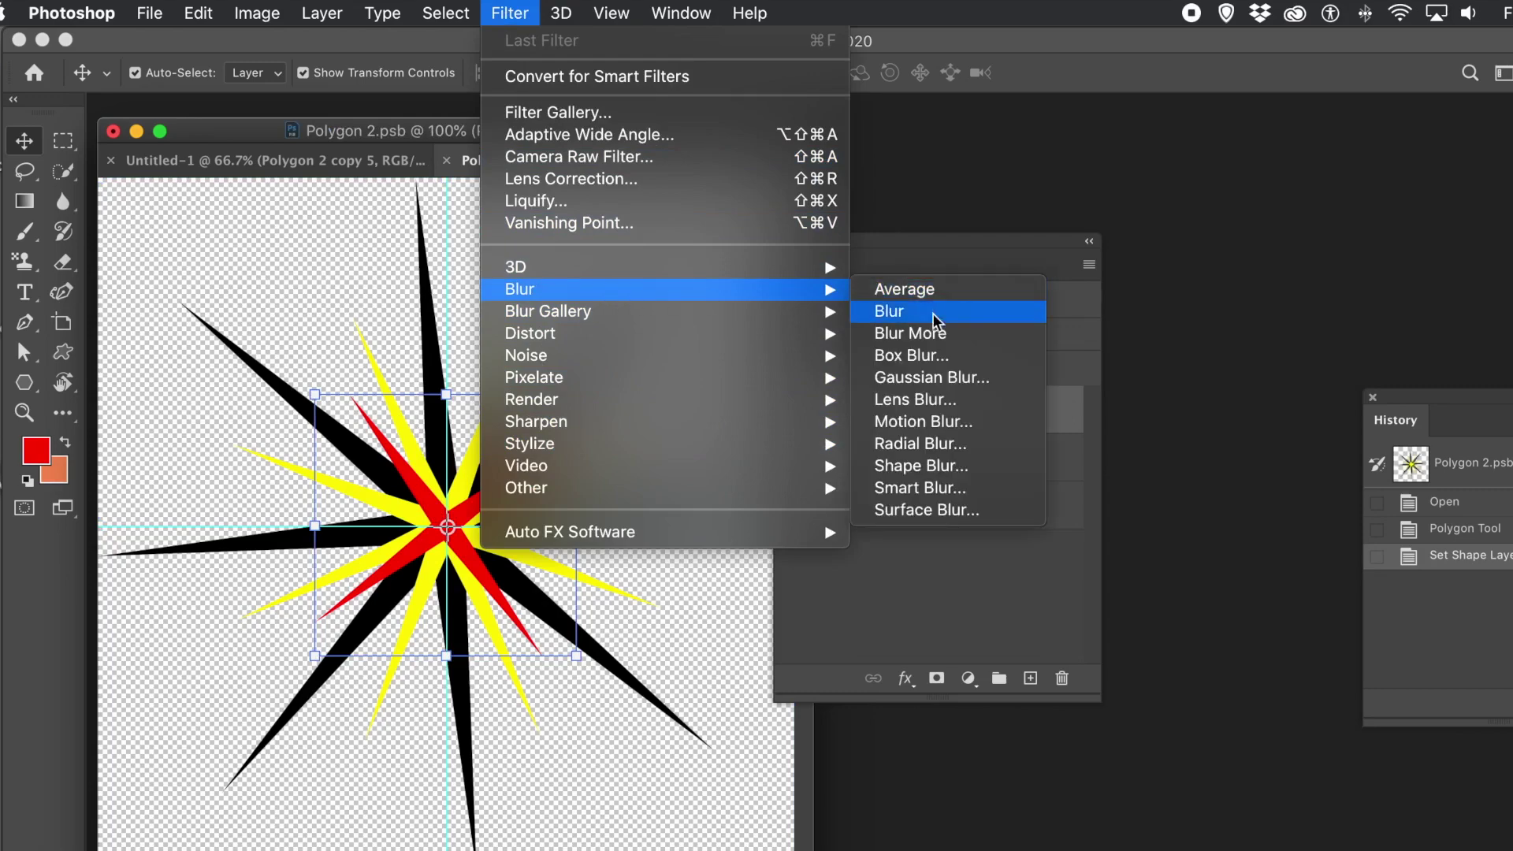
{"action": "left_click", "coordinate": [939, 378]}
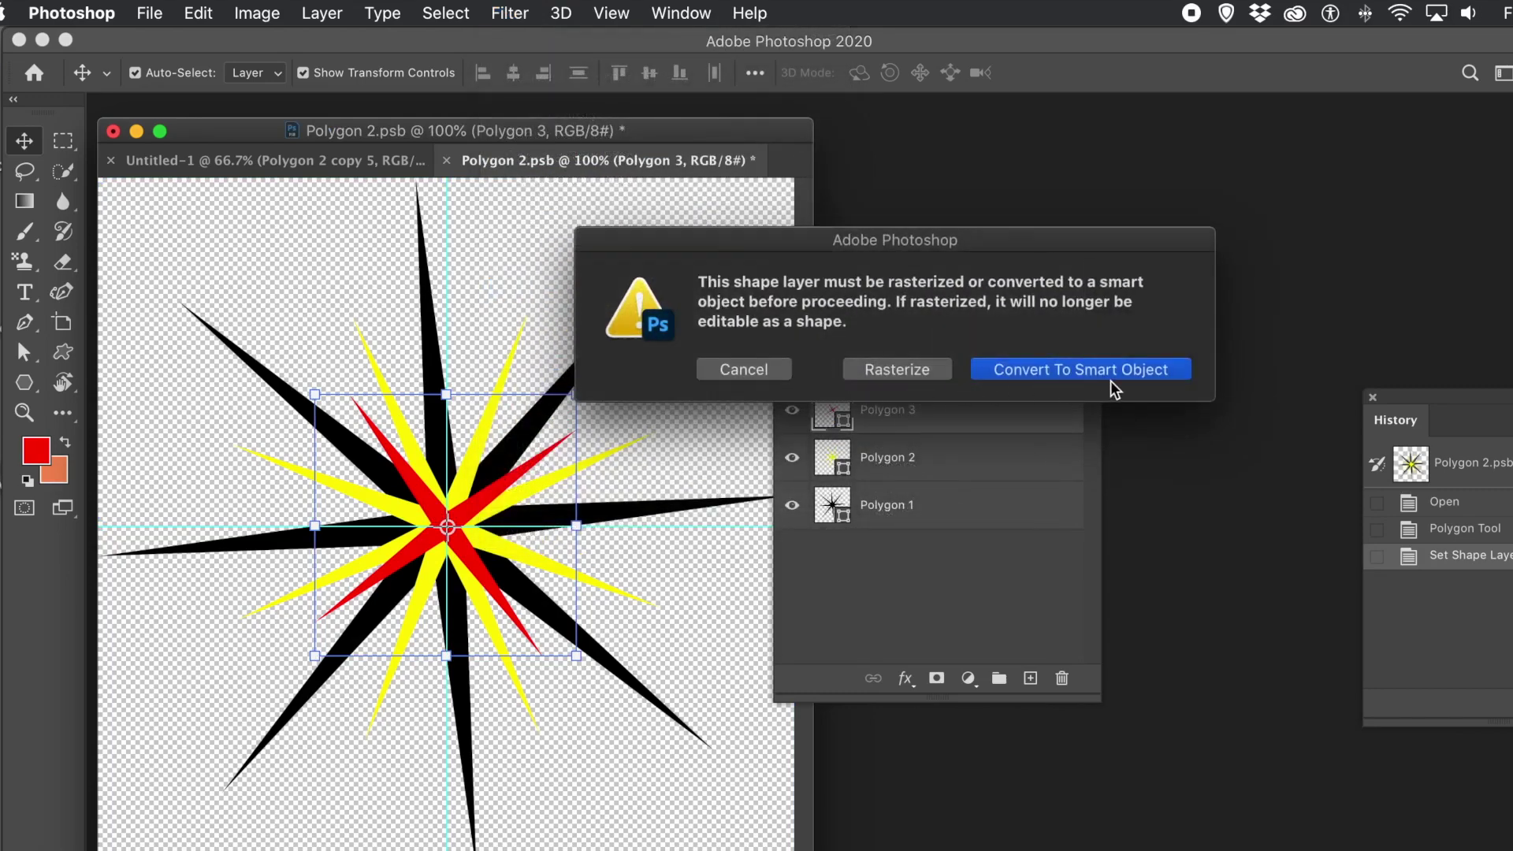
{"action": "left_click", "coordinate": [1108, 376]}
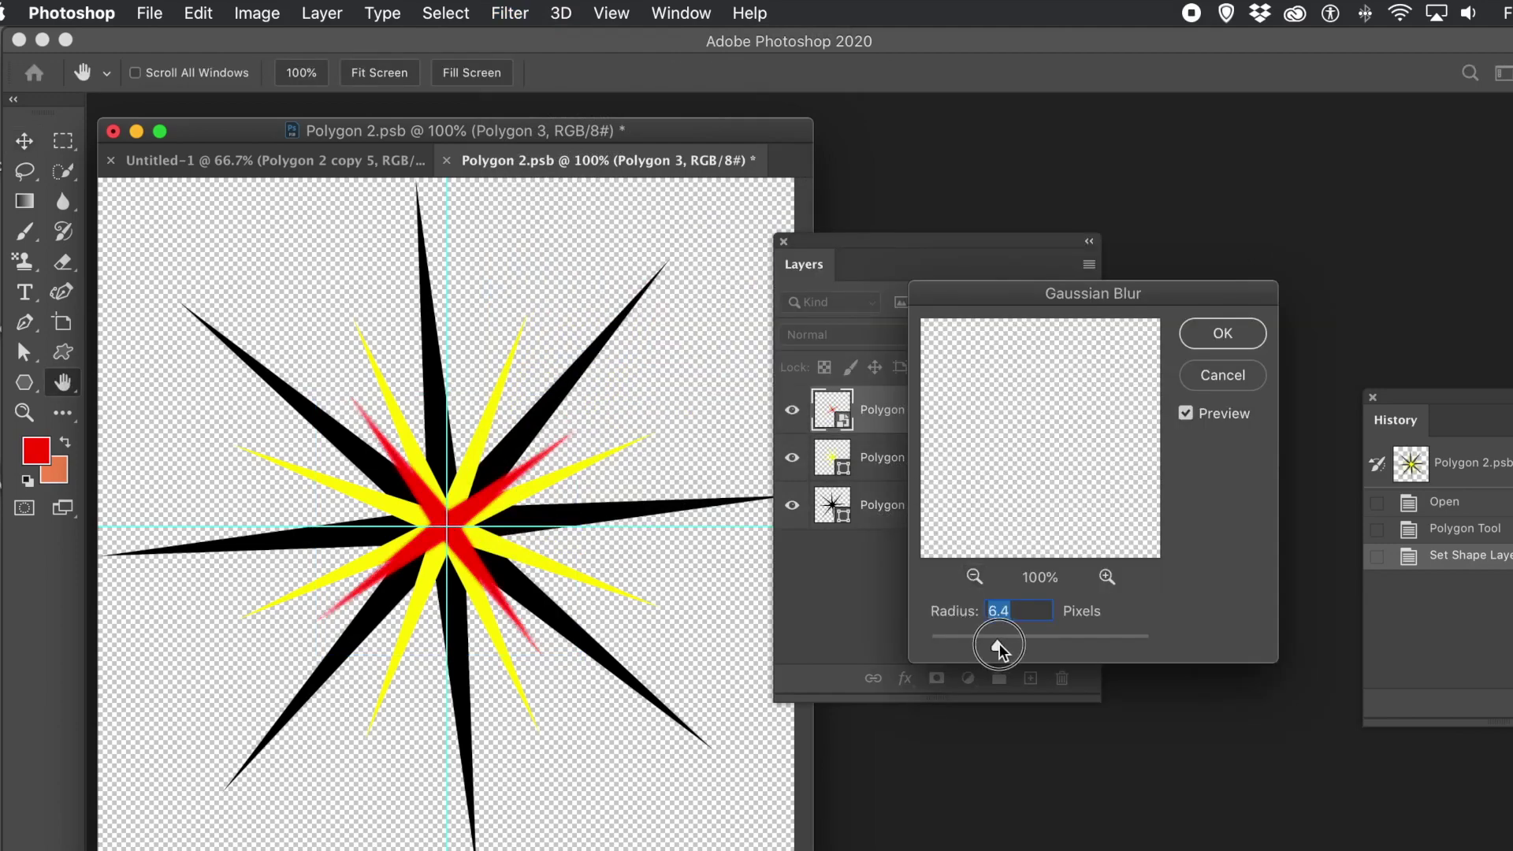
{"action": "left_click_drag", "start_coordinate": [999, 643], "coordinate": [999, 645]}
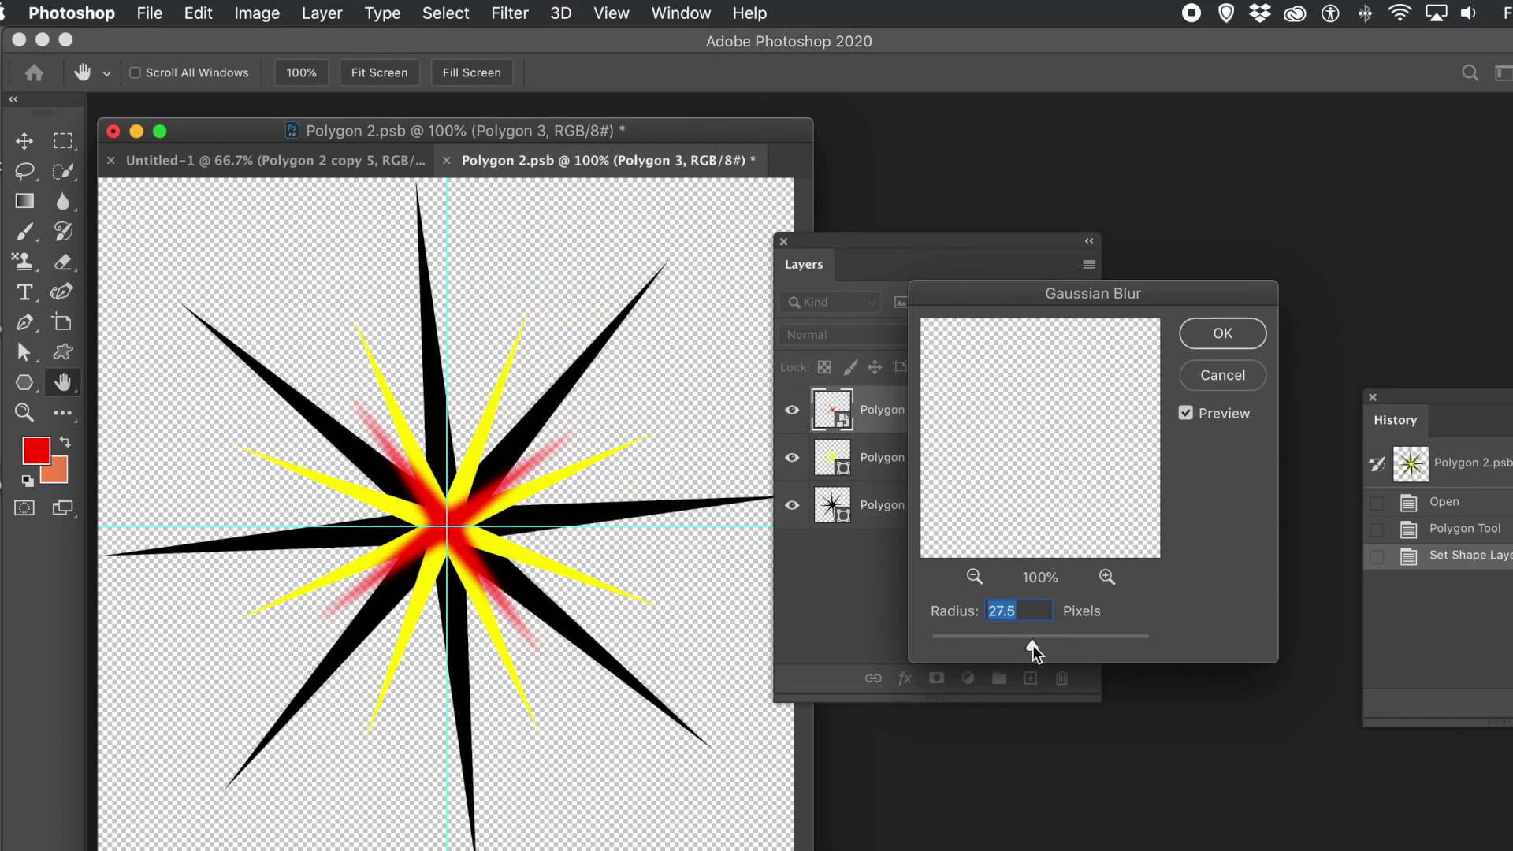
{"action": "left_click_drag", "start_coordinate": [1018, 646], "coordinate": [1010, 646]}
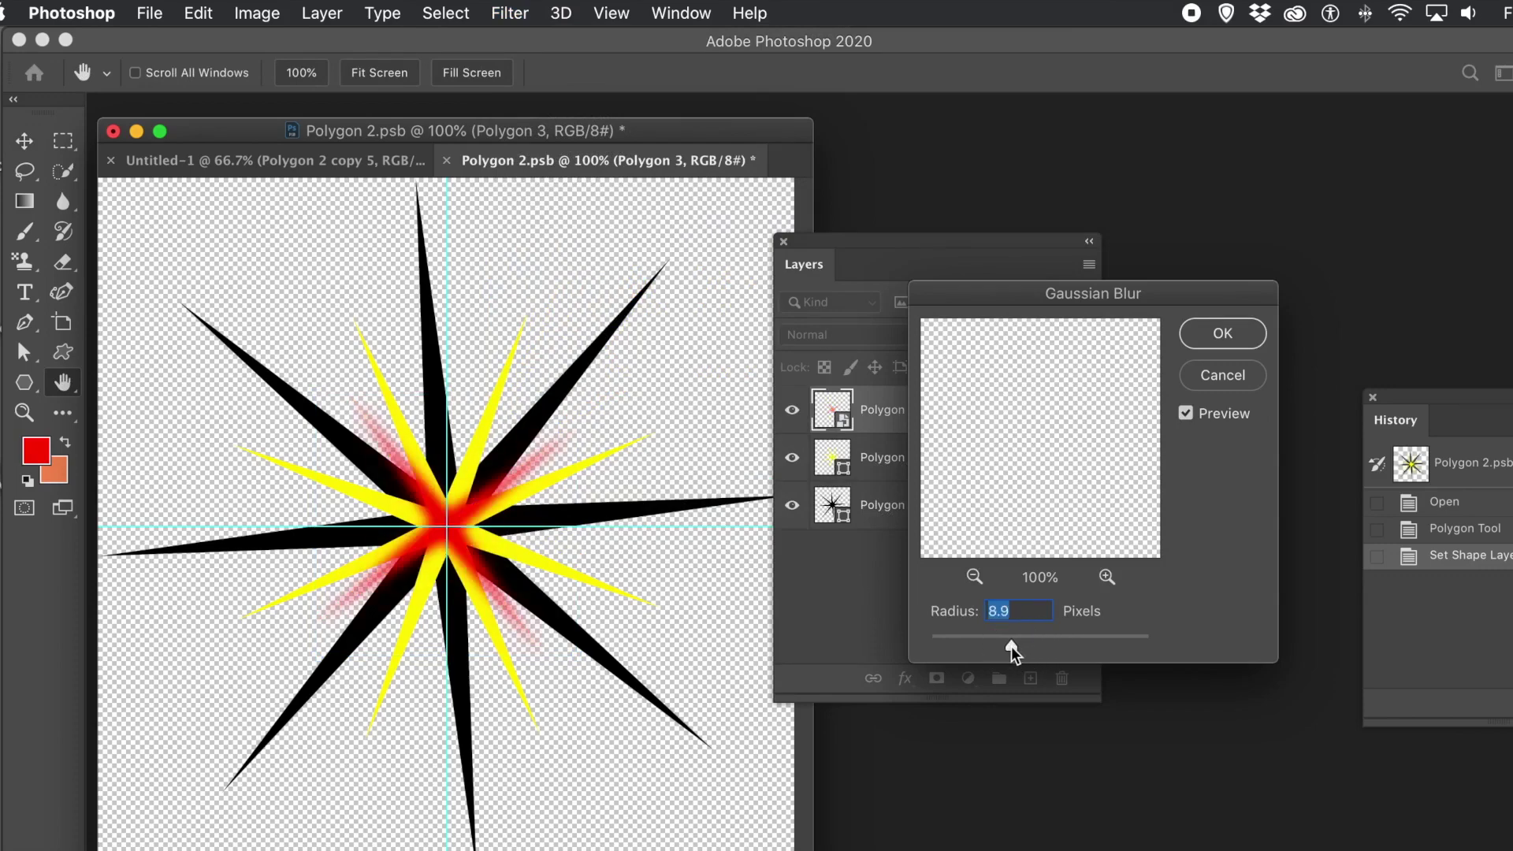
{"action": "left_click", "coordinate": [1224, 343]}
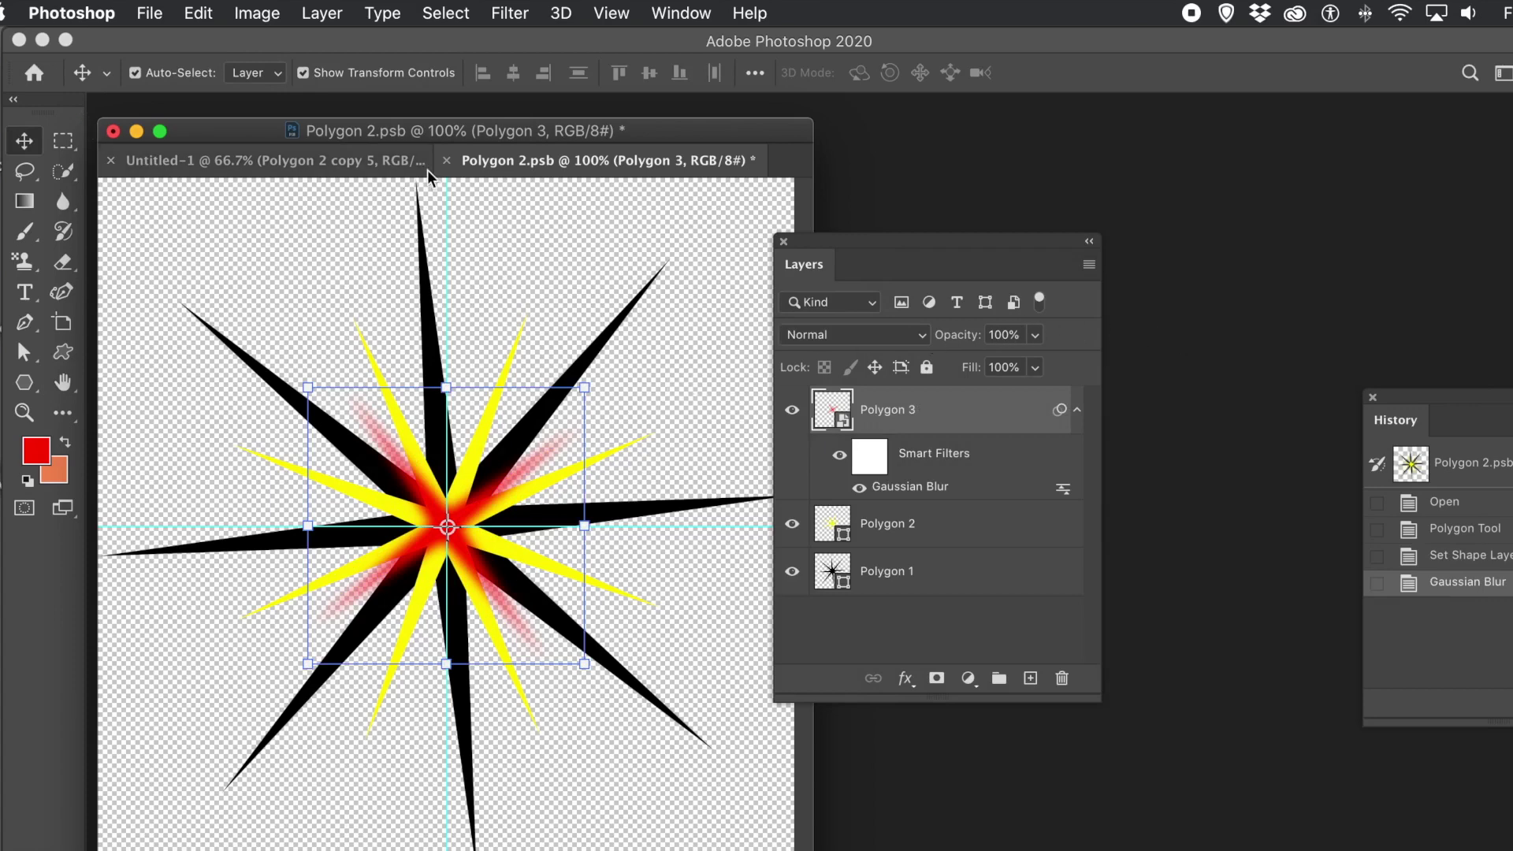
Save and close Polygon 2.psb to update the star copies in Untitled-1.
{"action": "left_click", "coordinate": [446, 161]}
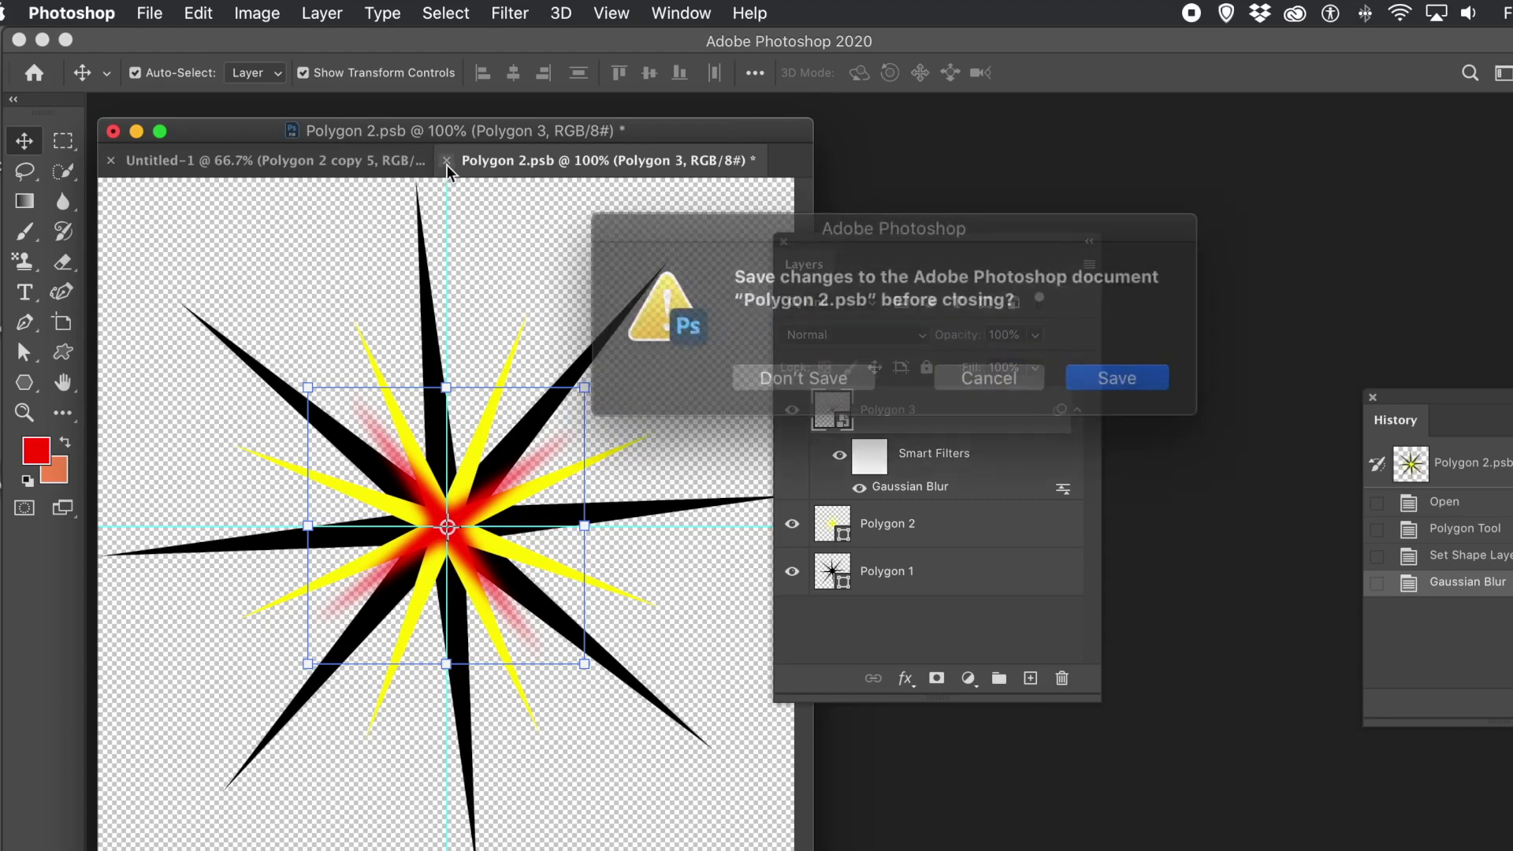
{"action": "left_click", "coordinate": [1076, 370]}
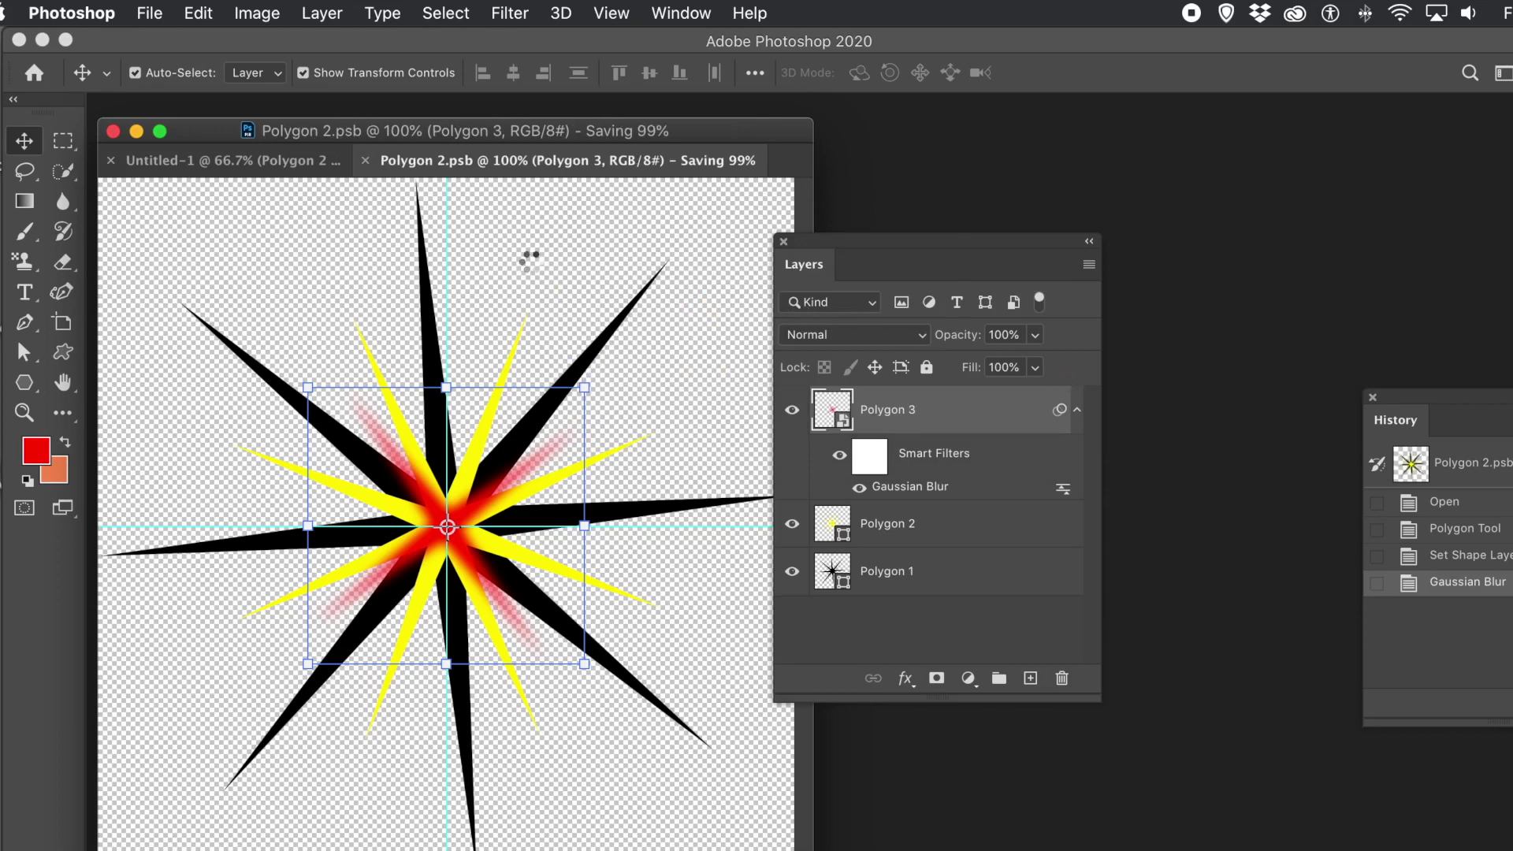
{"action": "key", "text": "super+w"}
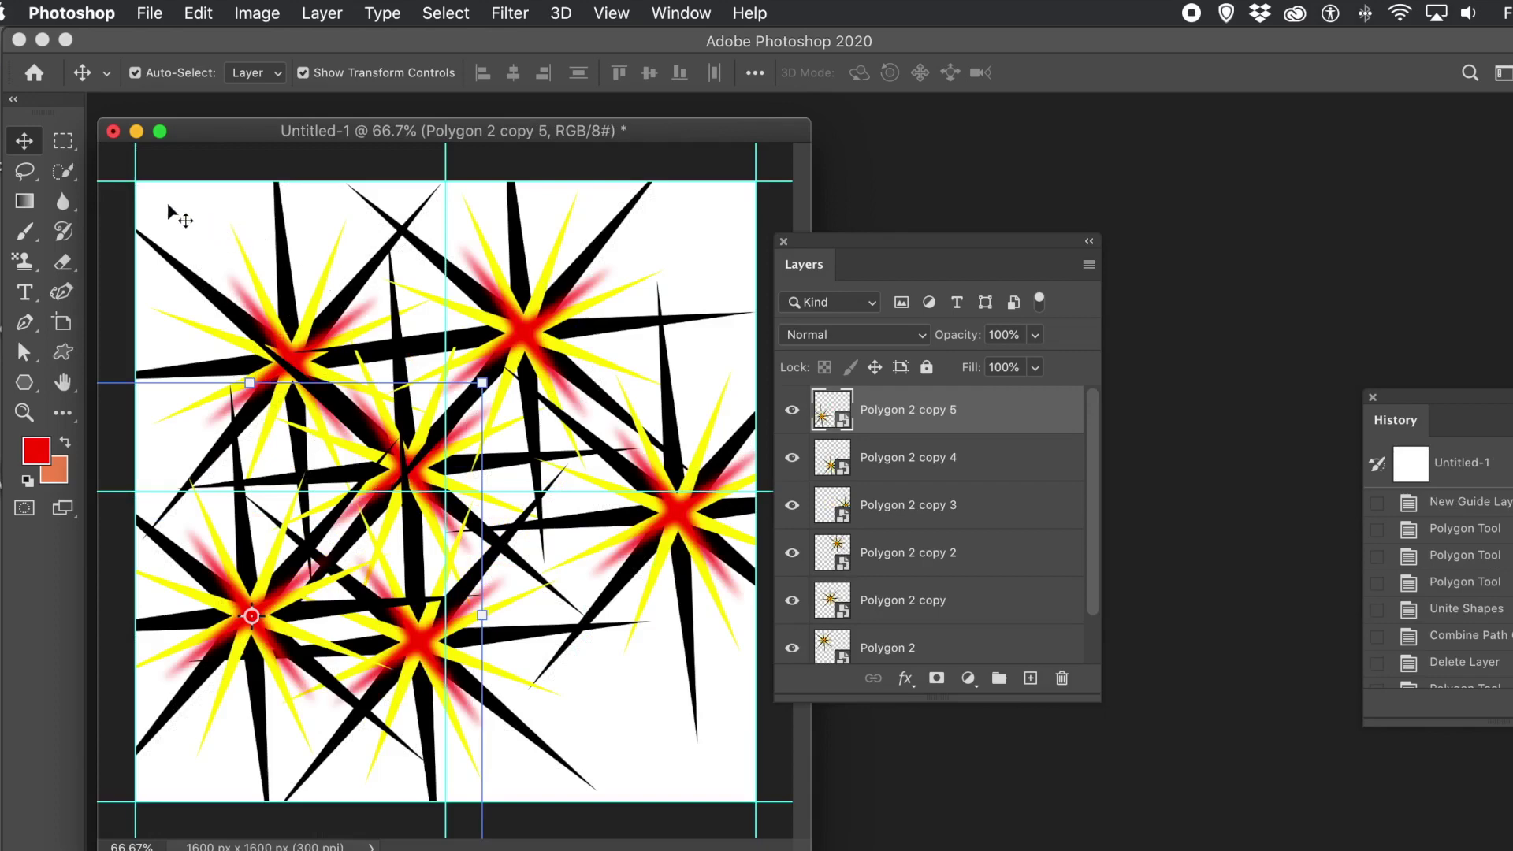
Move the upper-left star copy up and to the left.
{"action": "left_click", "coordinate": [115, 210]}
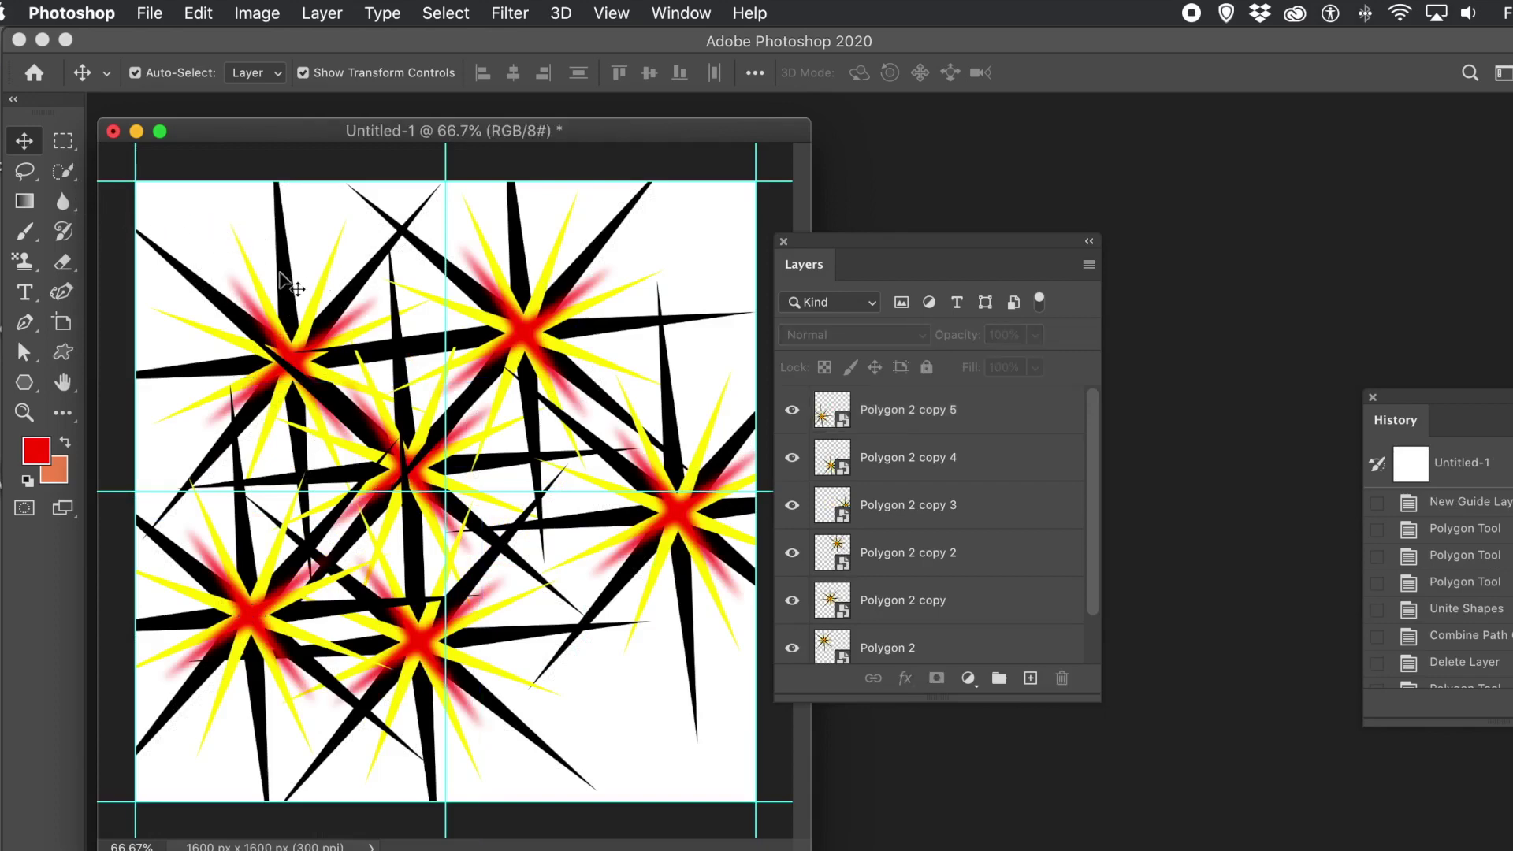
{"action": "left_click_drag", "start_coordinate": [270, 337], "coordinate": [236, 285]}
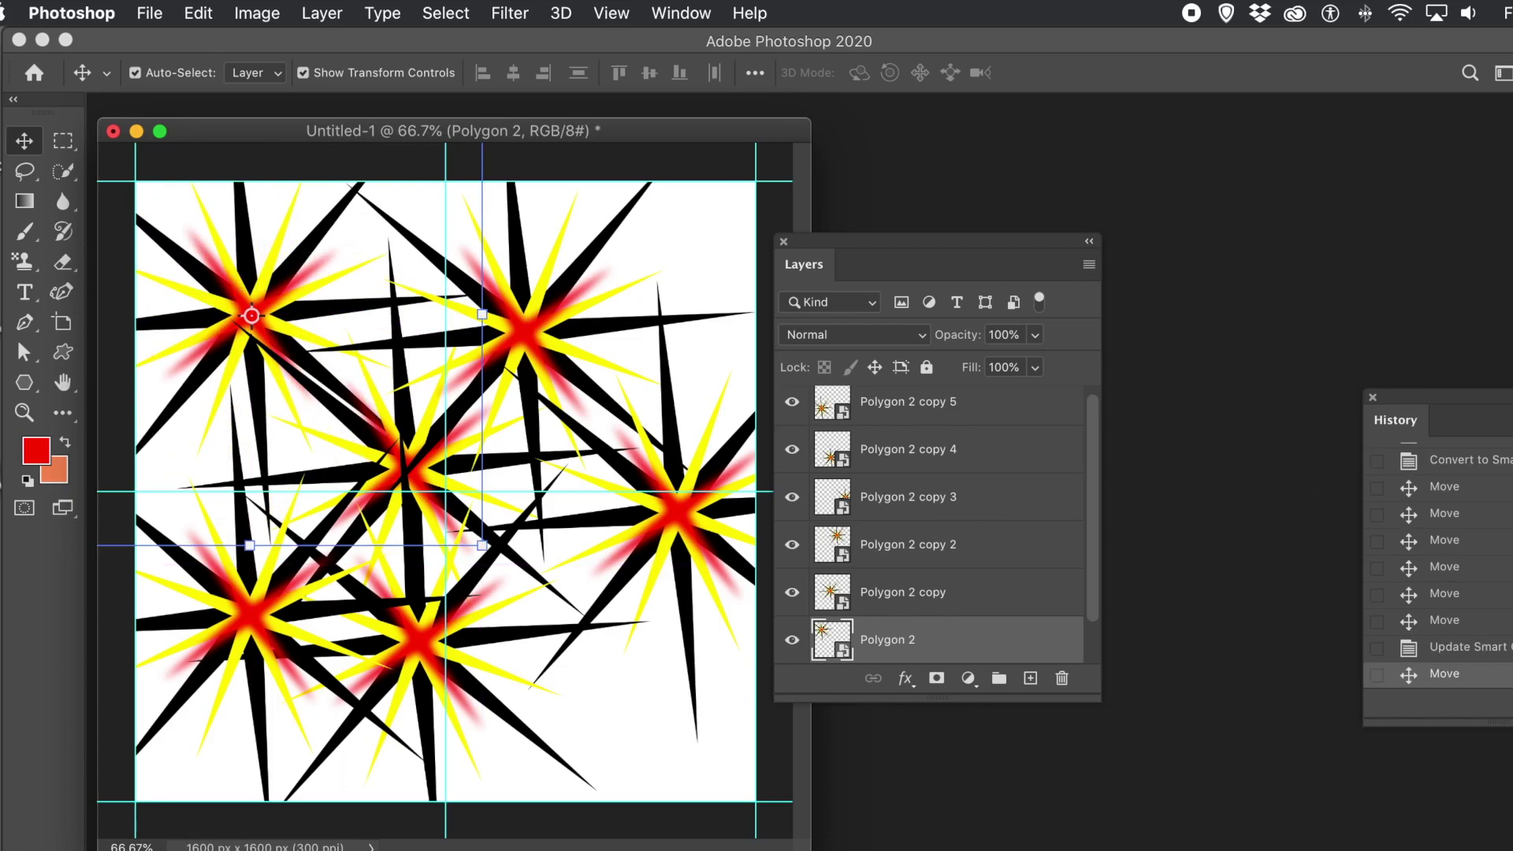
{"action": "scroll", "coordinate": [1438, 567], "scroll_direction": "up", "scroll_amount": 10}
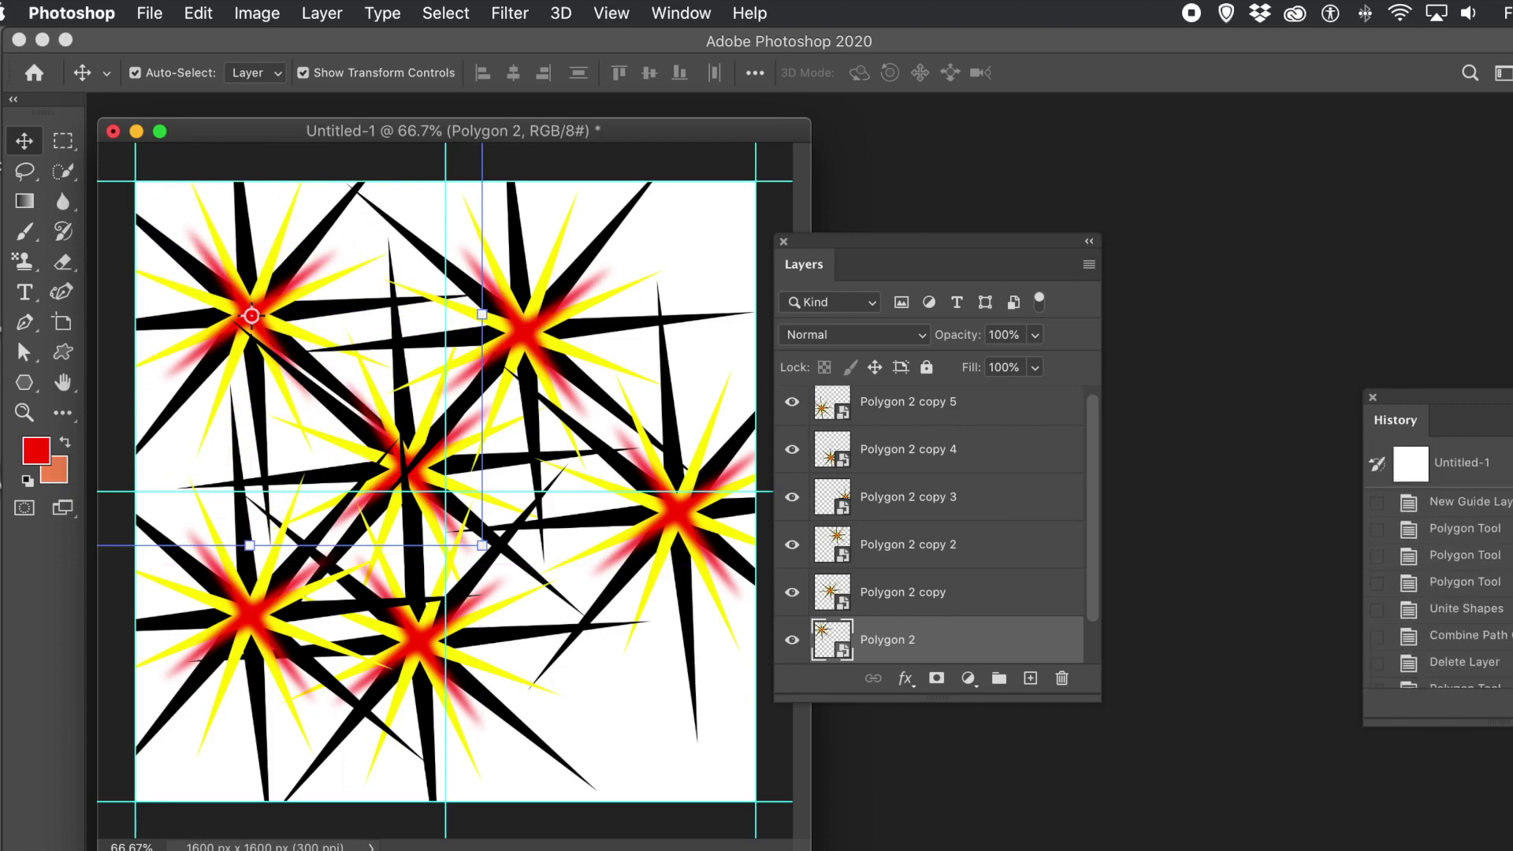
Revert Untitled-1 to the blank New Guide Layer state and draw a first star from the centre.
{"action": "left_click", "coordinate": [1496, 508]}
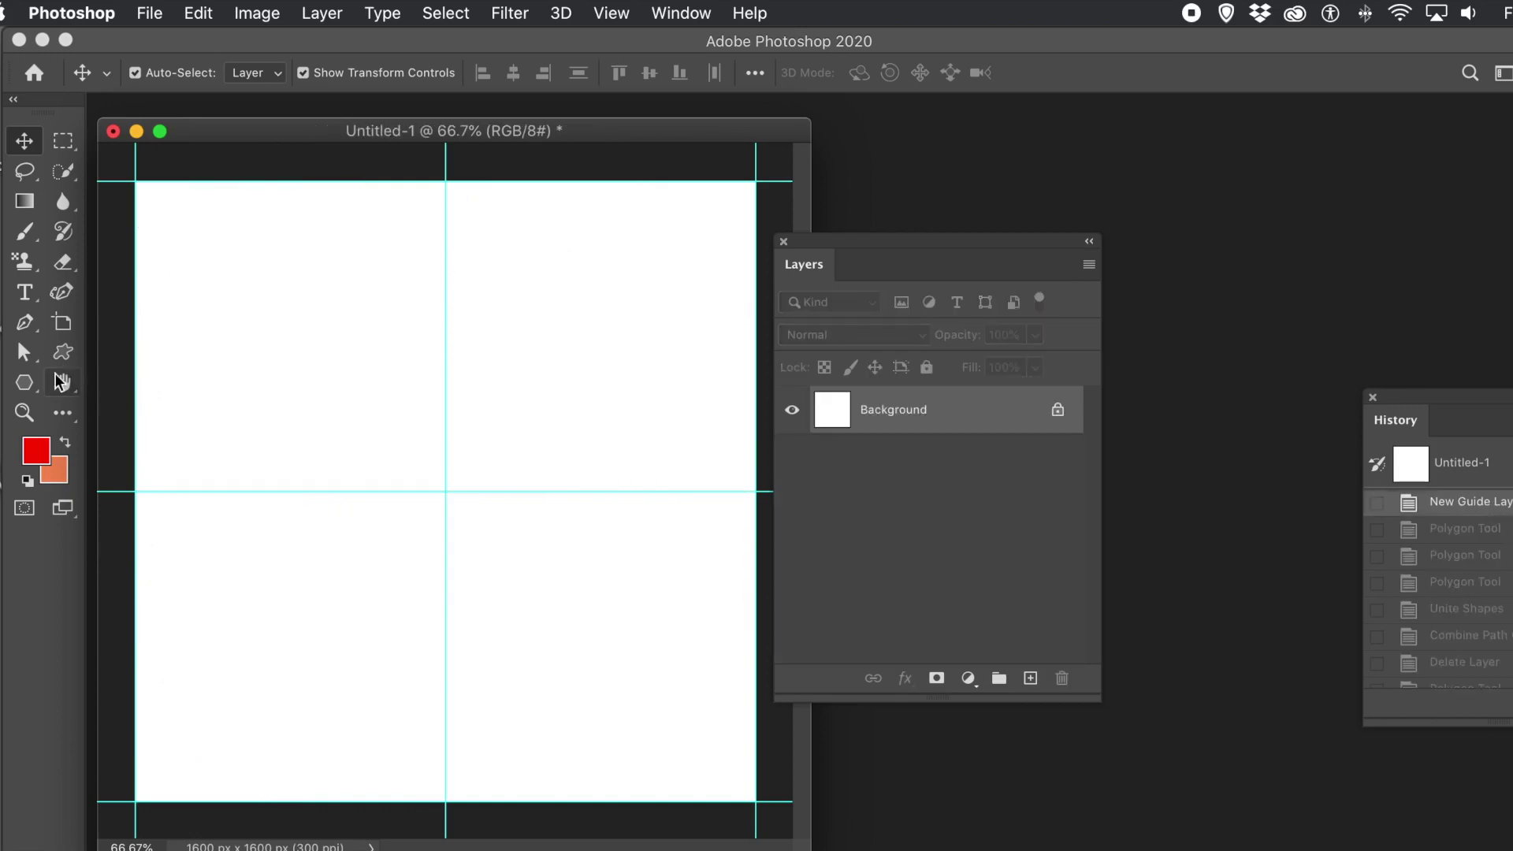
{"action": "left_click", "coordinate": [24, 383]}
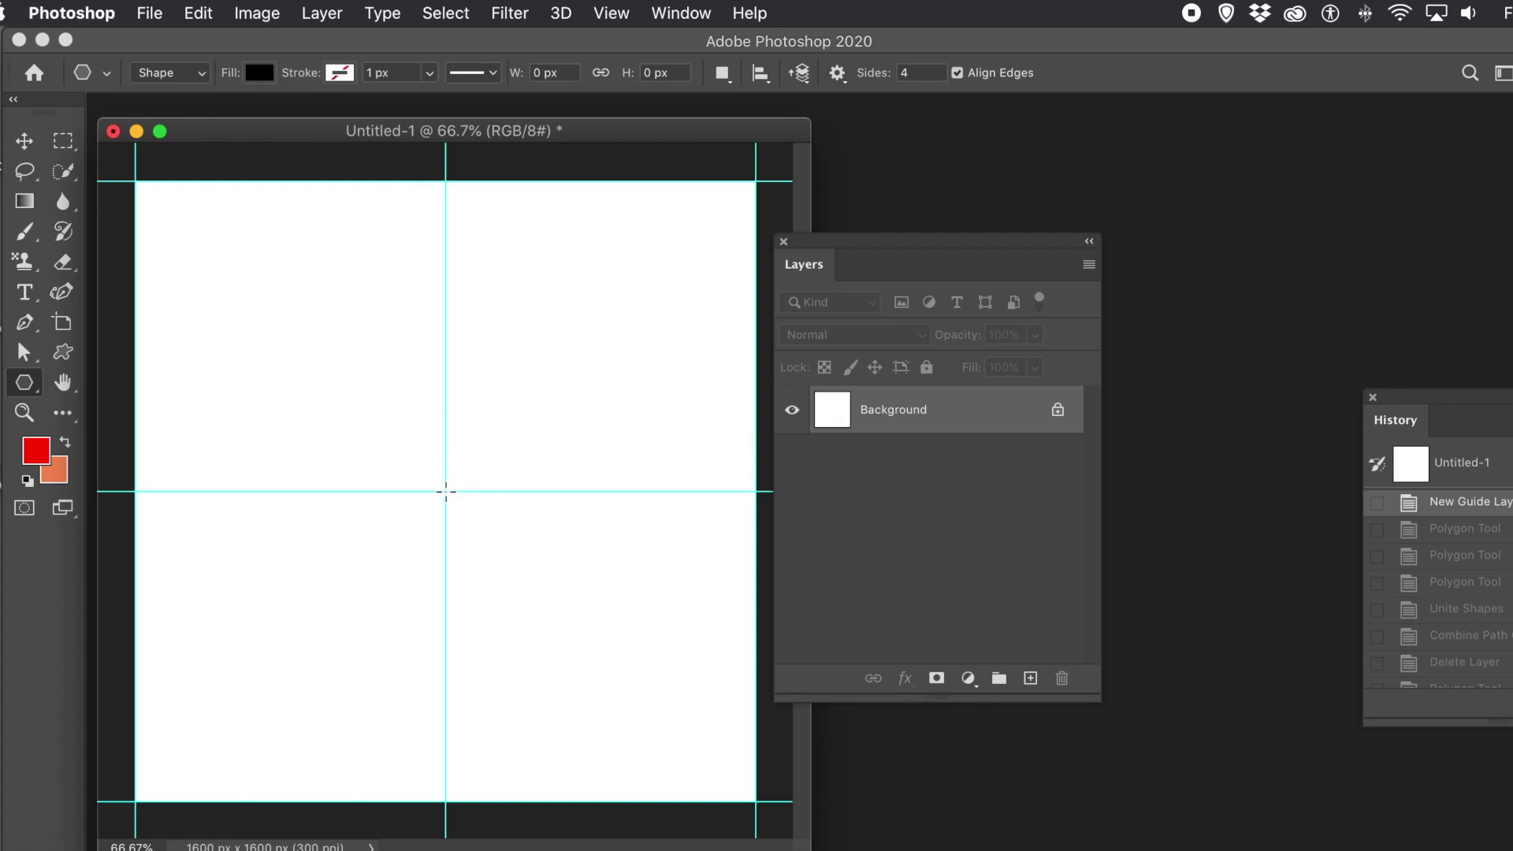
{"action": "left_click_drag", "start_coordinate": [445, 490], "coordinate": [666, 634]}
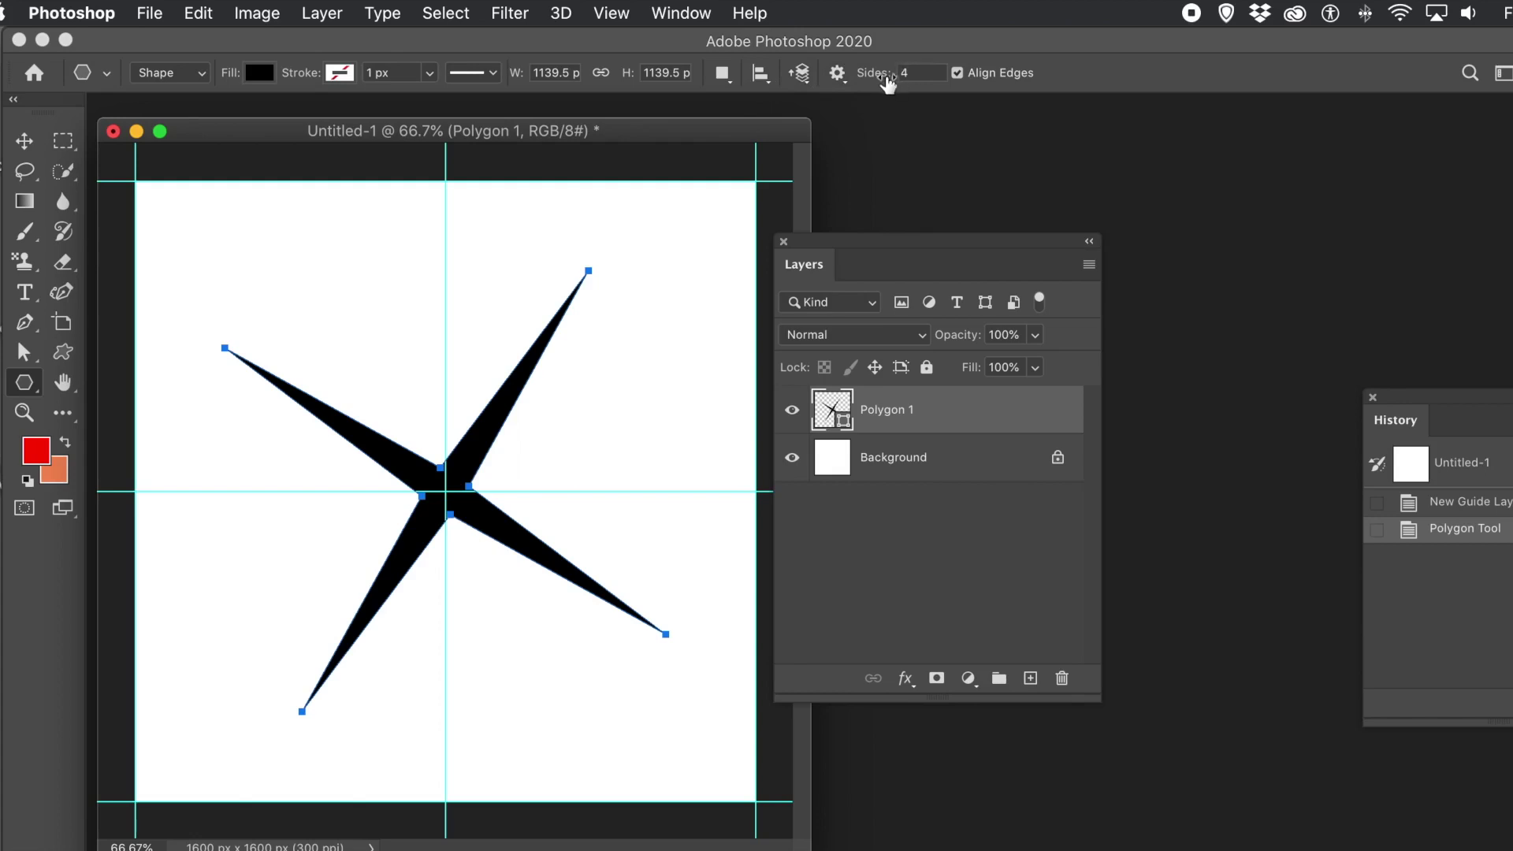
Set the star to 18 sides and draw three more centred stars, then select all four star layers.
{"action": "mouse_move", "coordinate": [885, 74]}
{"action": "left_mouse_down"}
{"action": "mouse_move", "coordinate": [912, 76]}
{"action": "mouse_move", "coordinate": [885, 81]}
{"action": "mouse_move", "coordinate": [898, 81]}
{"action": "left_mouse_up"}
{"action": "left_click_drag", "start_coordinate": [446, 492], "coordinate": [658, 571]}
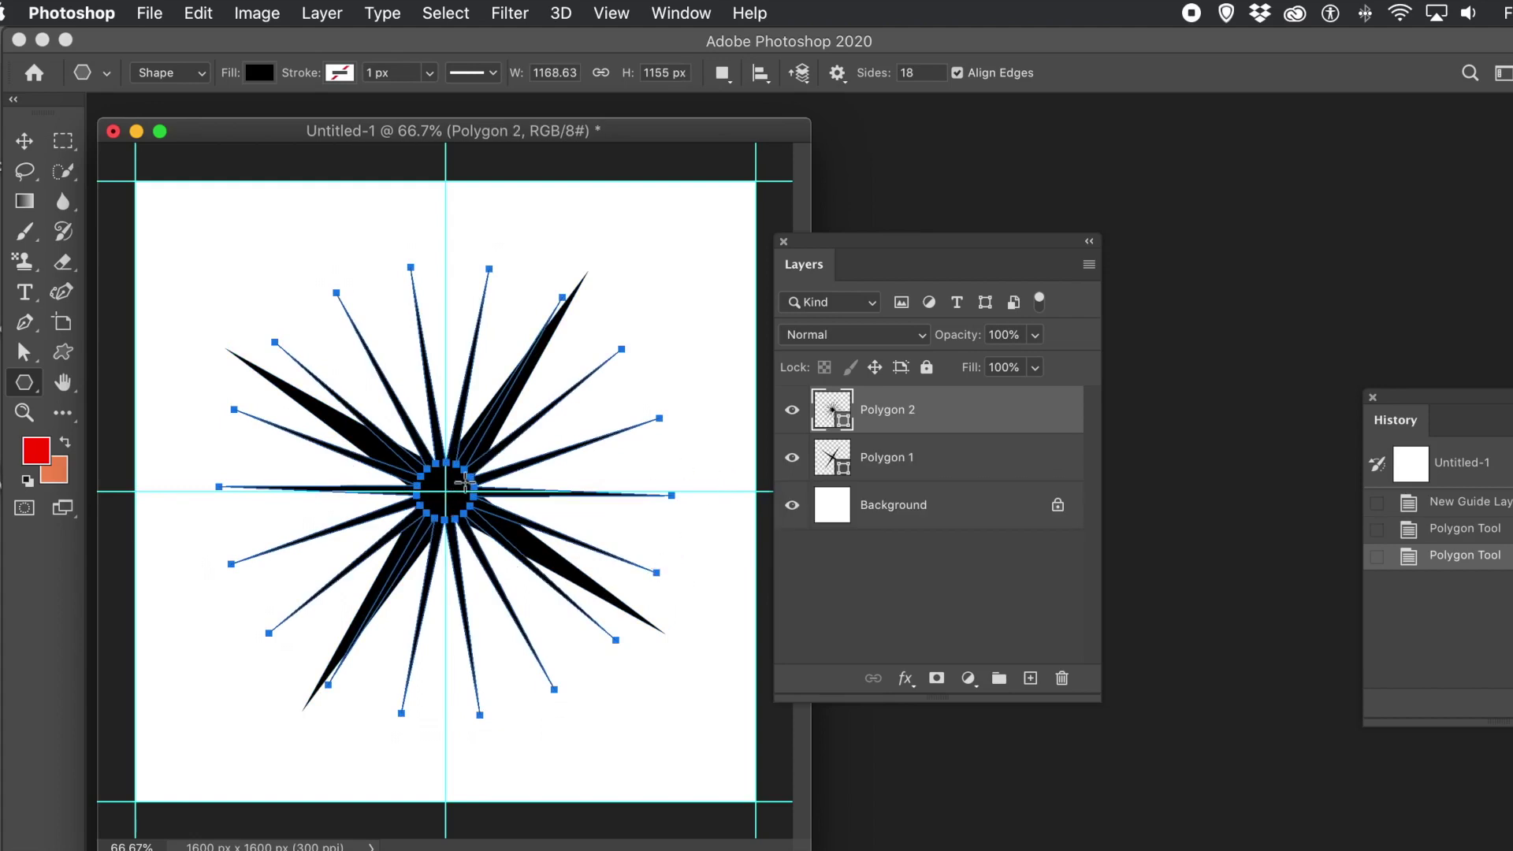
{"action": "left_click_drag", "start_coordinate": [445, 491], "coordinate": [594, 586]}
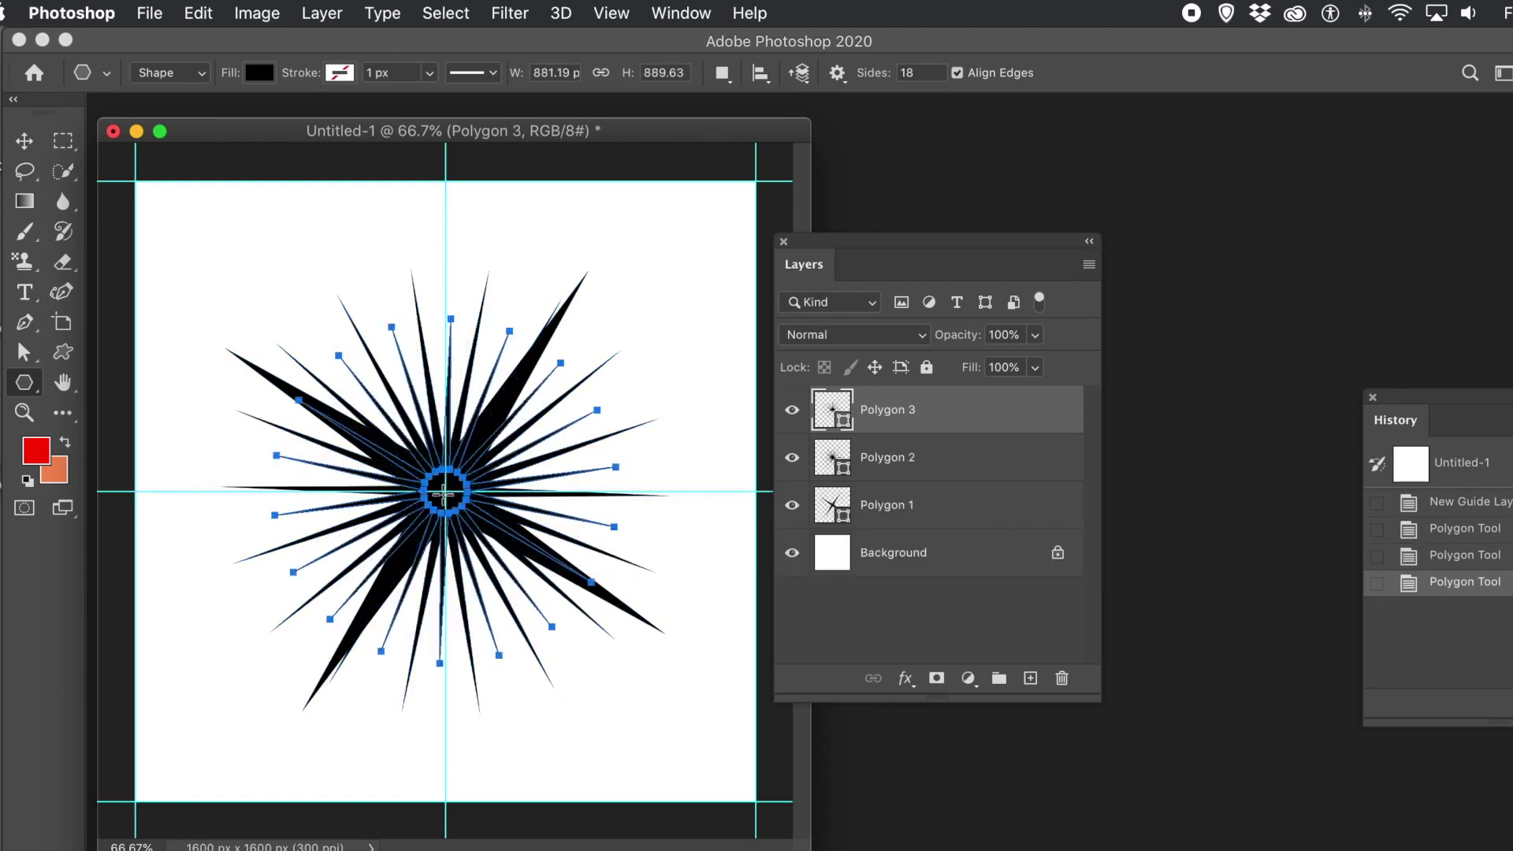
{"action": "left_click_drag", "start_coordinate": [443, 495], "coordinate": [581, 505]}
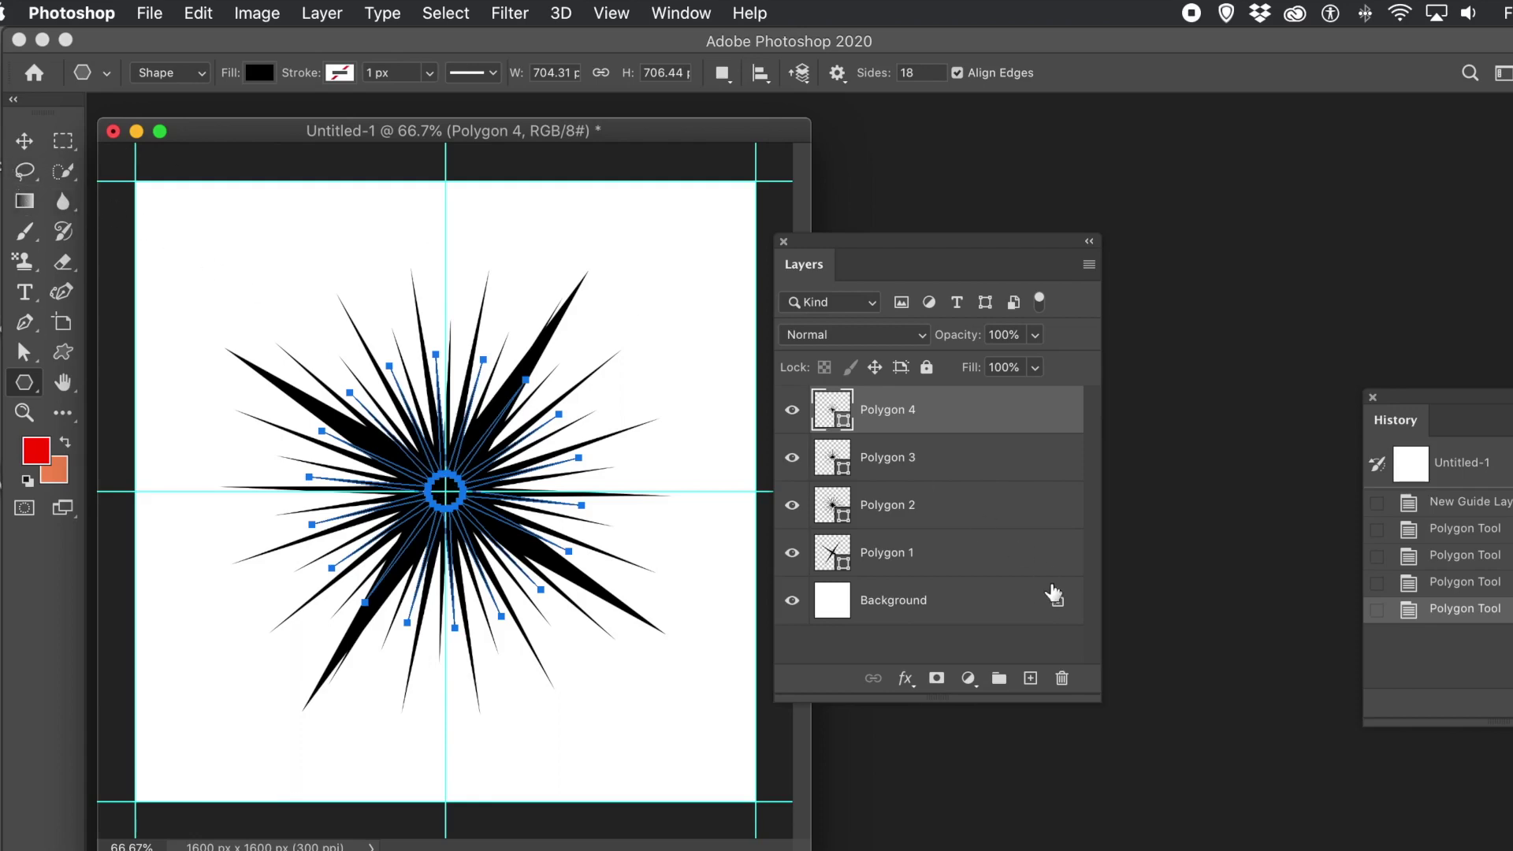
{"action": "left_click", "coordinate": [916, 548], "text": "shift"}
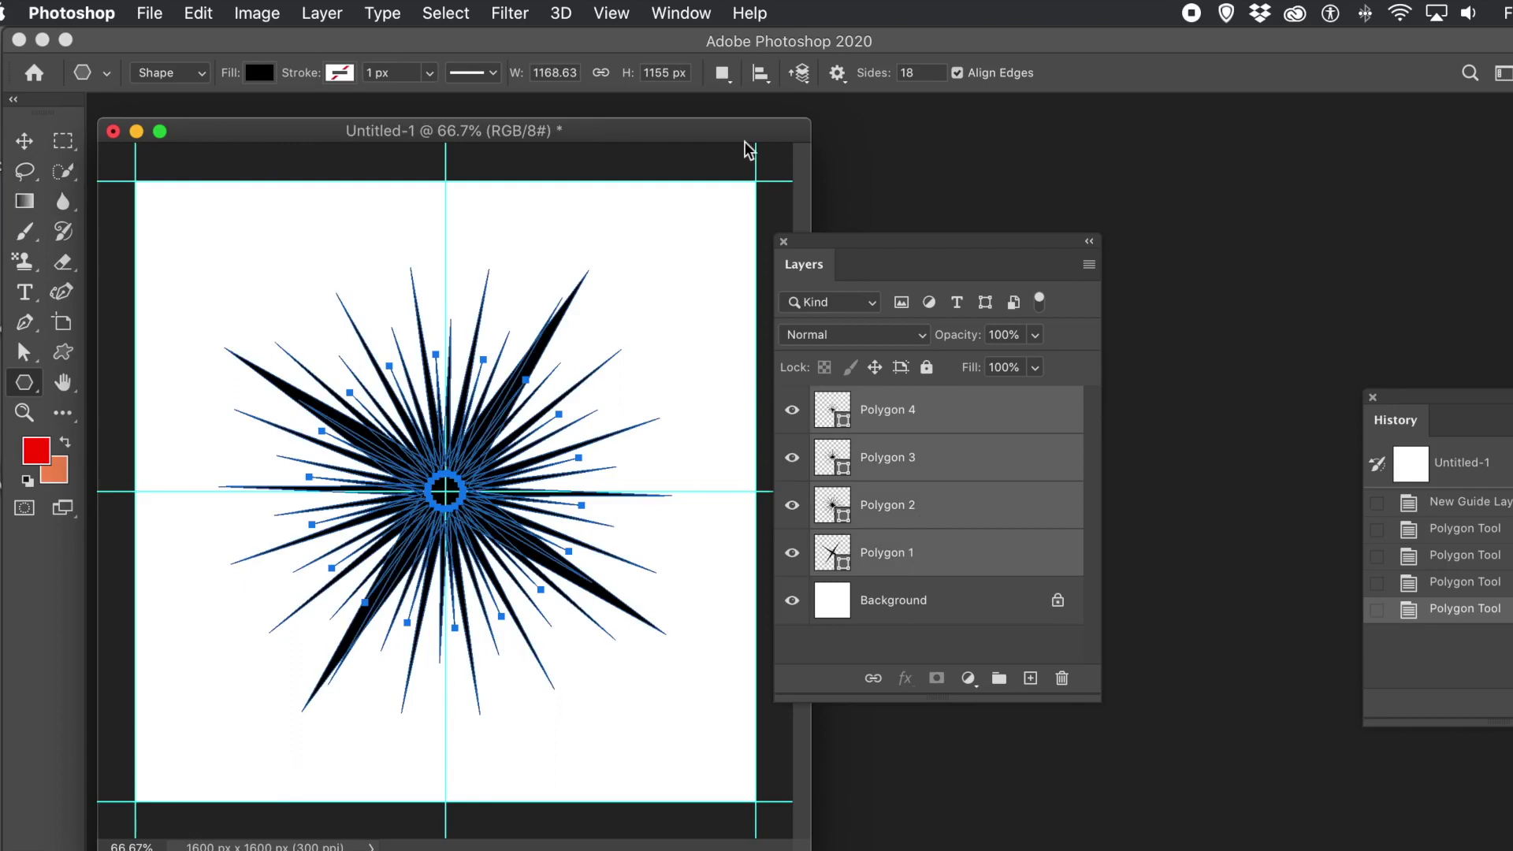
Merge the four stars into one shape layer and combine their paths into a single outline.
{"action": "left_click", "coordinate": [319, 20]}
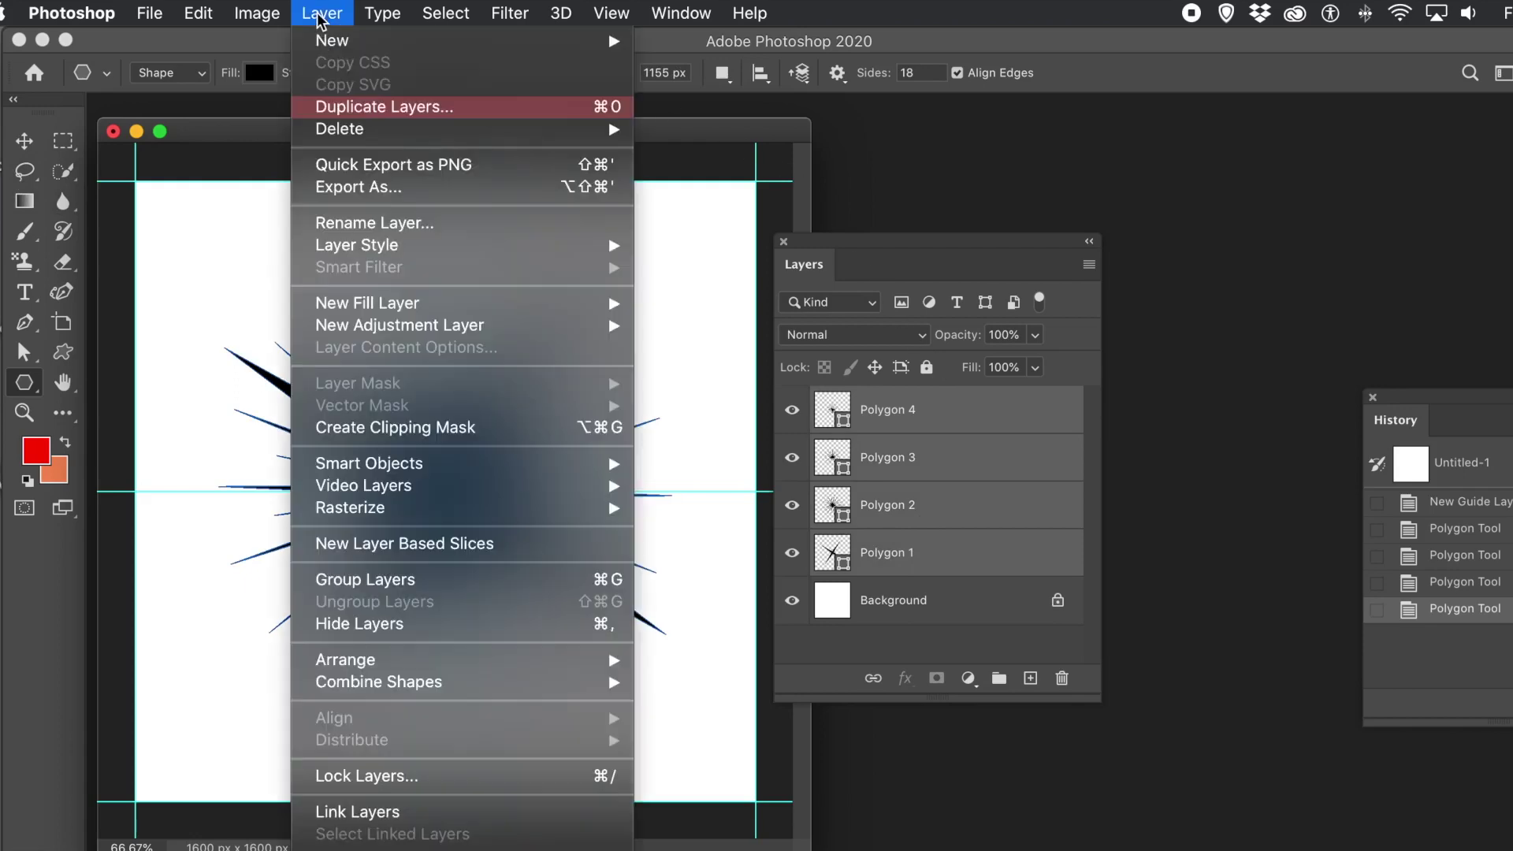
{"action": "mouse_move", "coordinate": [431, 690]}
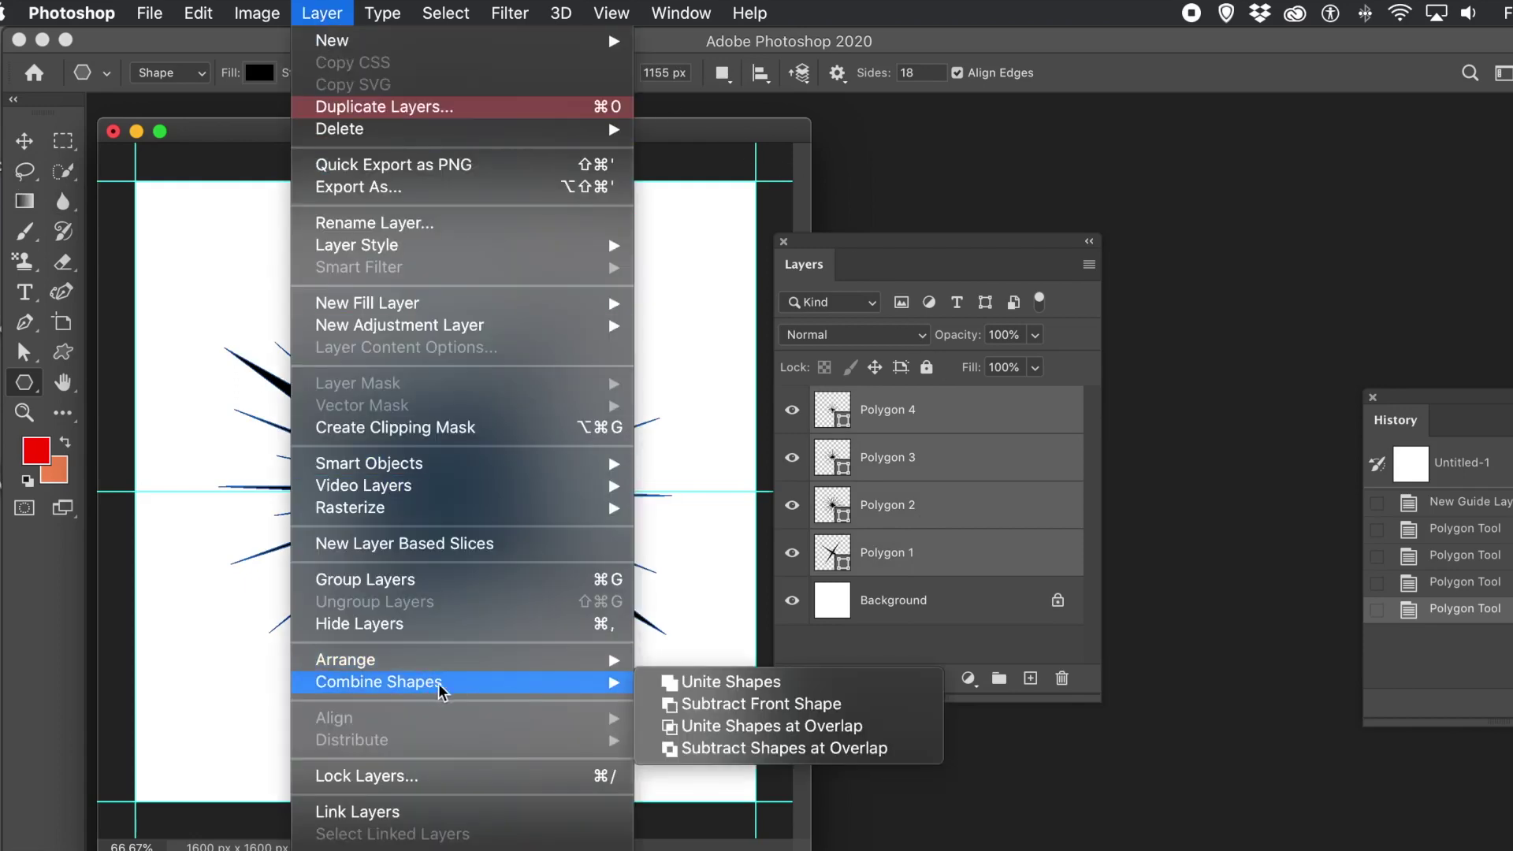
{"action": "left_click", "coordinate": [693, 681]}
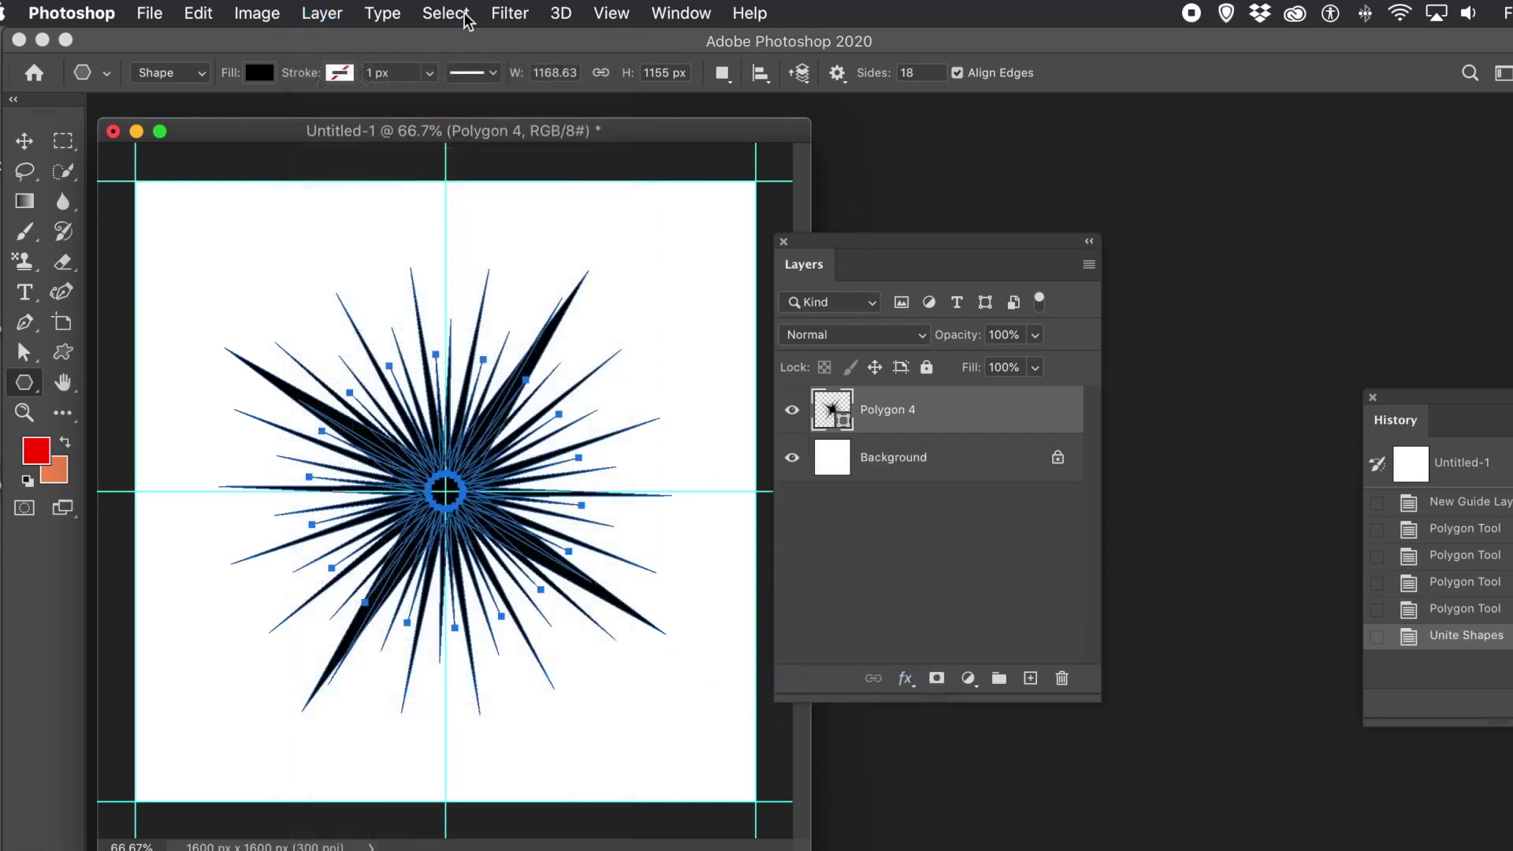
{"action": "left_click", "coordinate": [724, 74]}
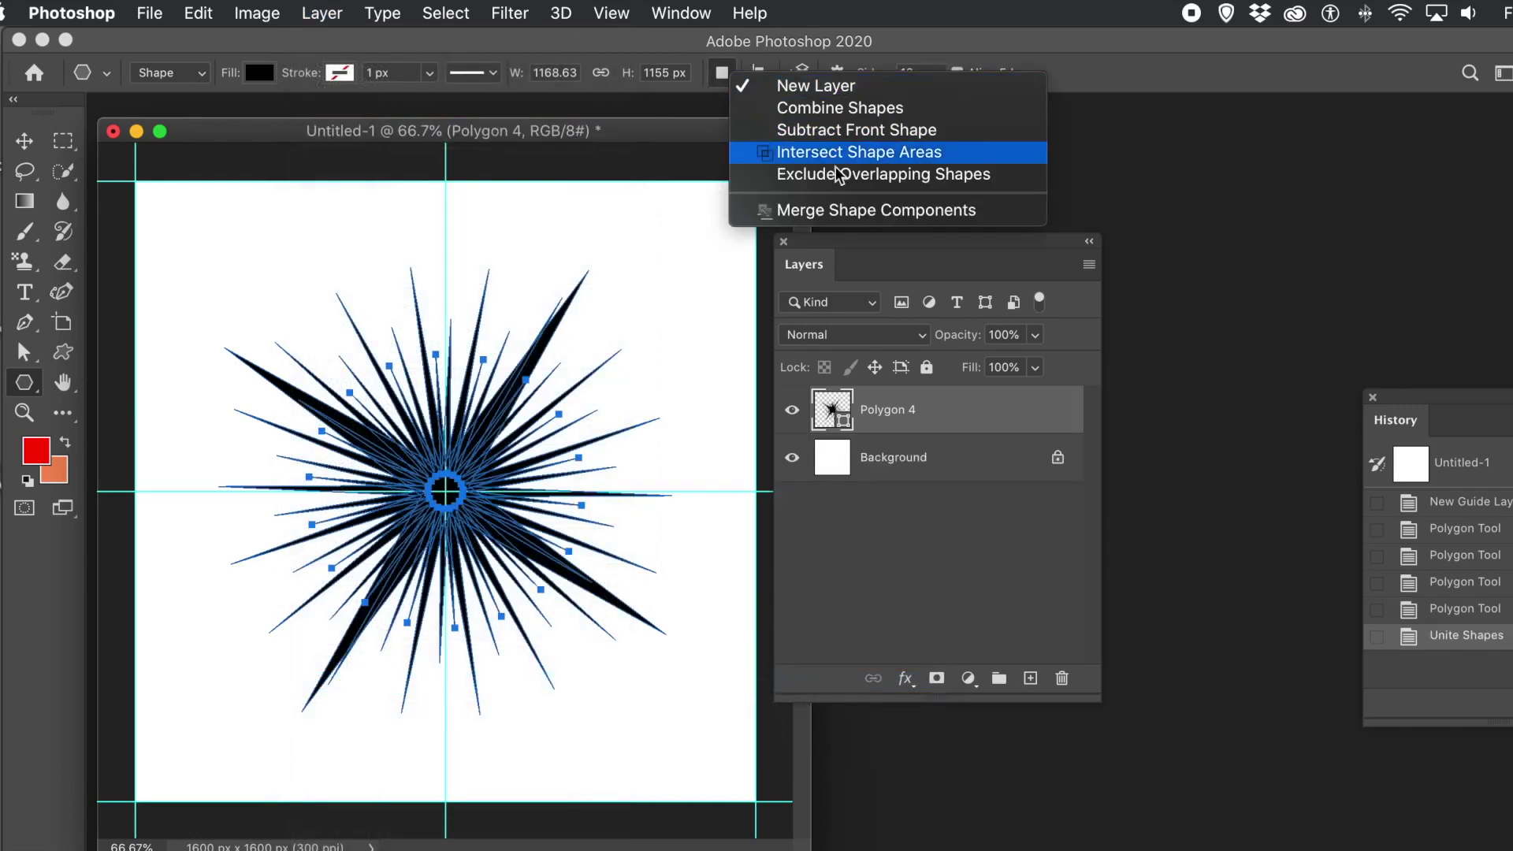
{"action": "left_click", "coordinate": [837, 213]}
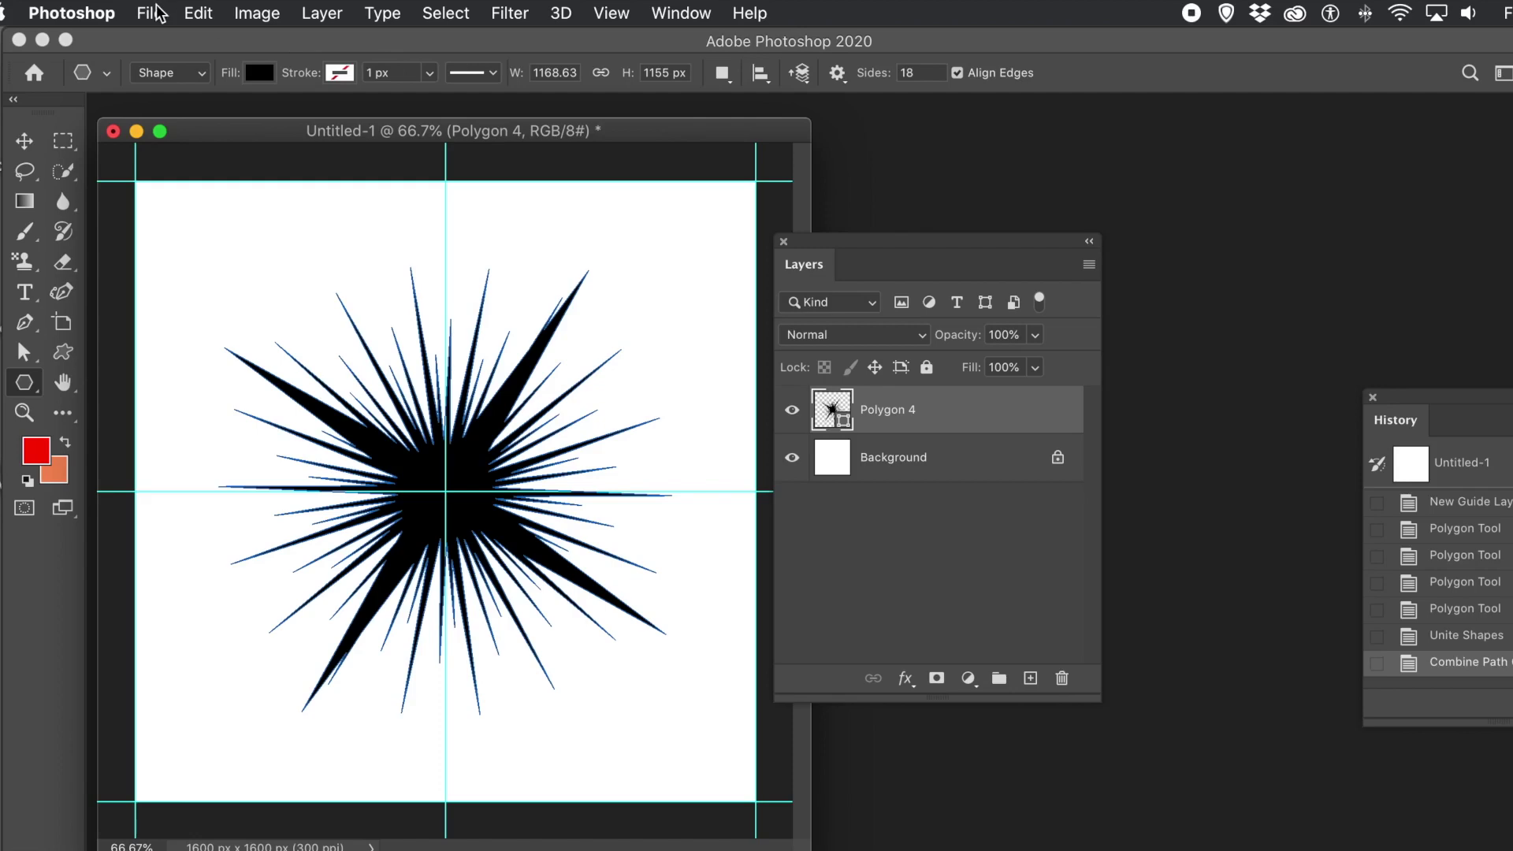
Define the starburst as a custom shape named Shape 743.
{"action": "left_click", "coordinate": [198, 14]}
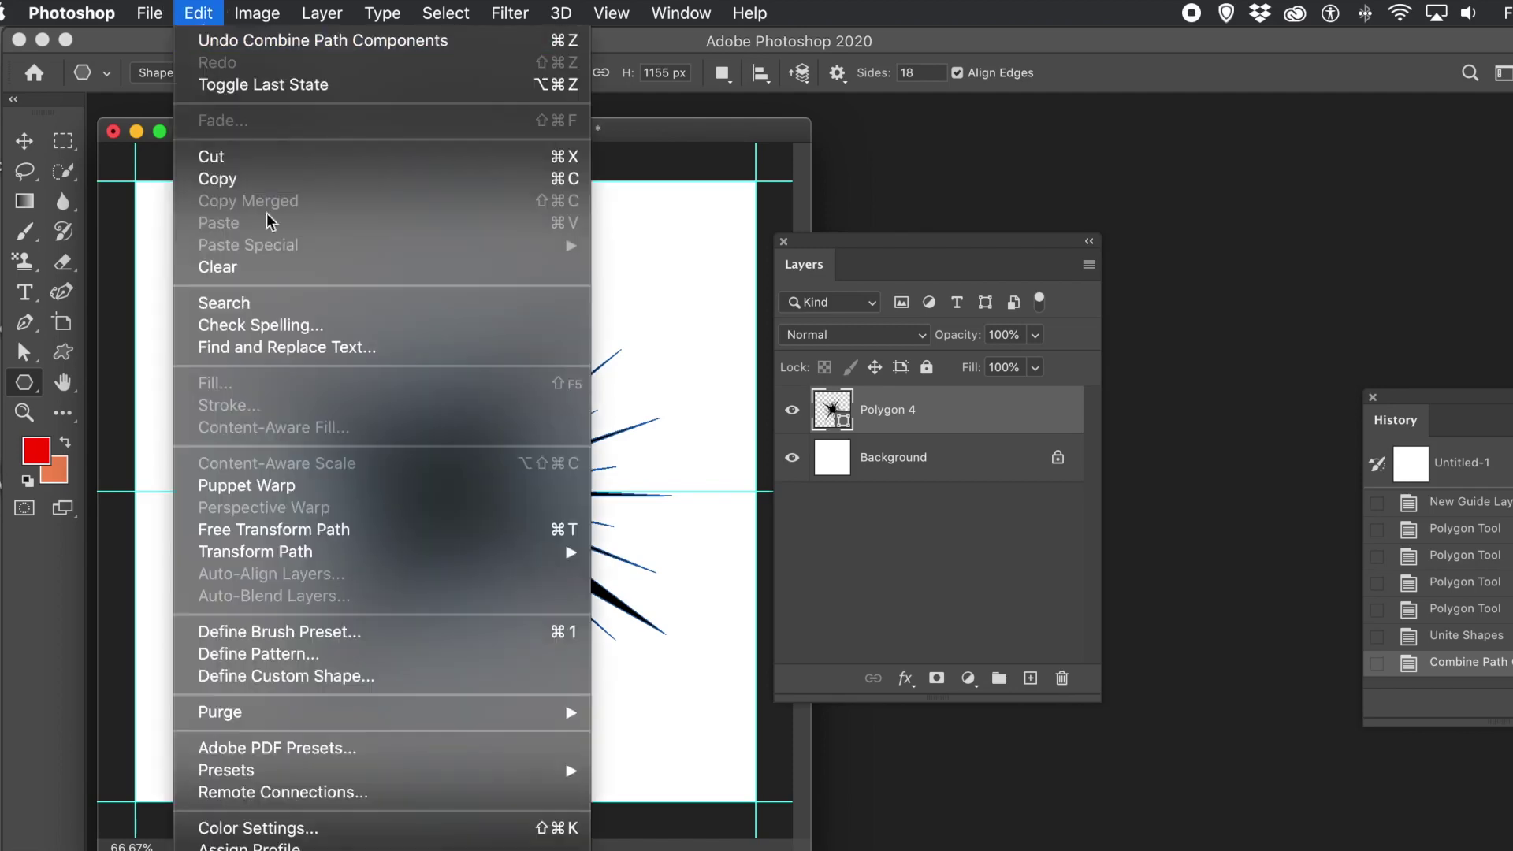
{"action": "left_click", "coordinate": [349, 678]}
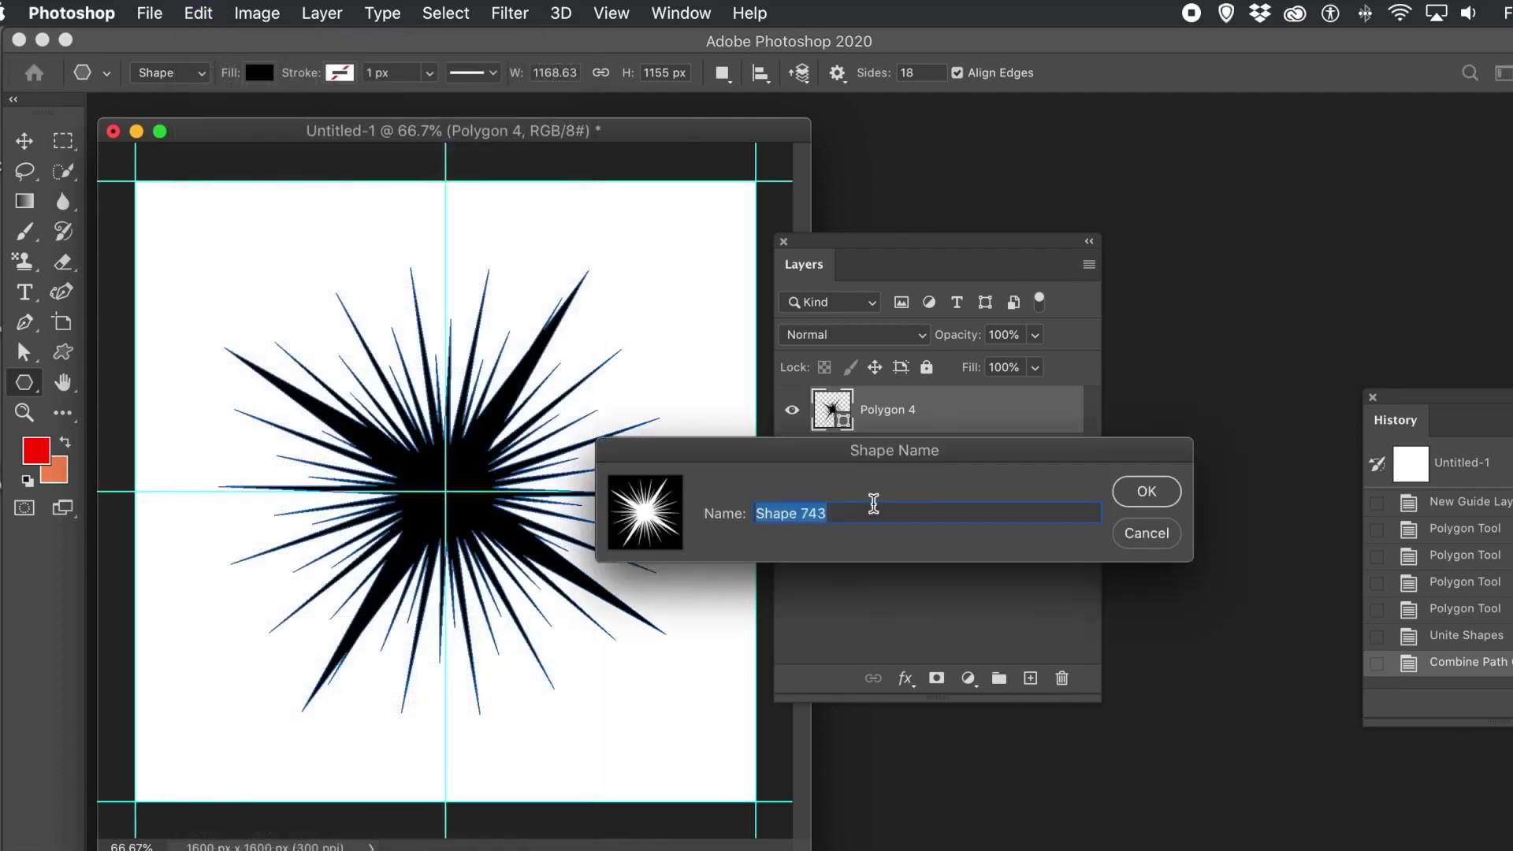
{"action": "left_click", "coordinate": [1164, 497]}
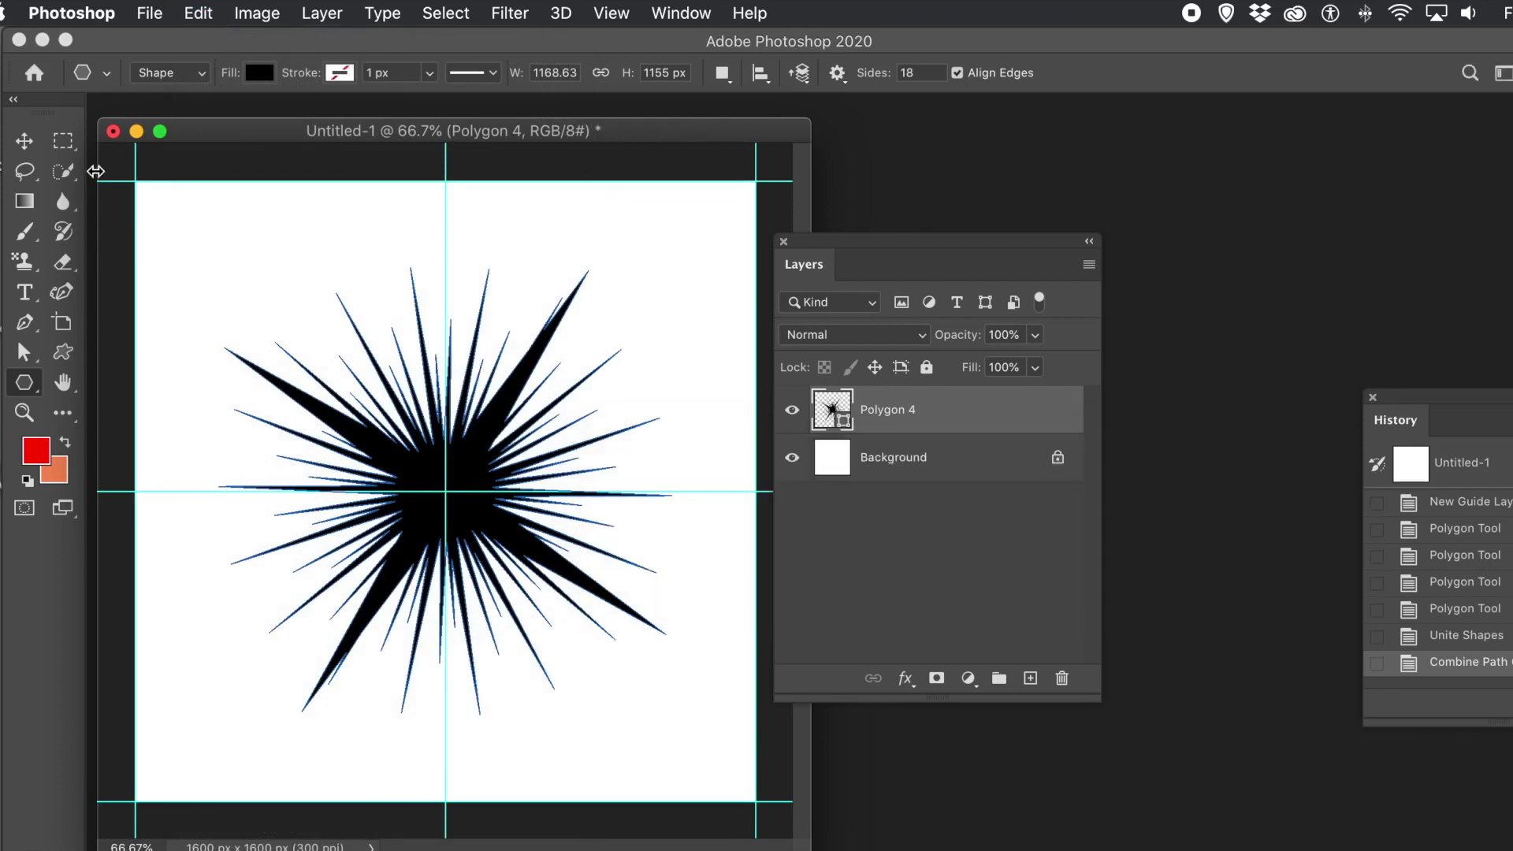
{"action": "left_click", "coordinate": [24, 142]}
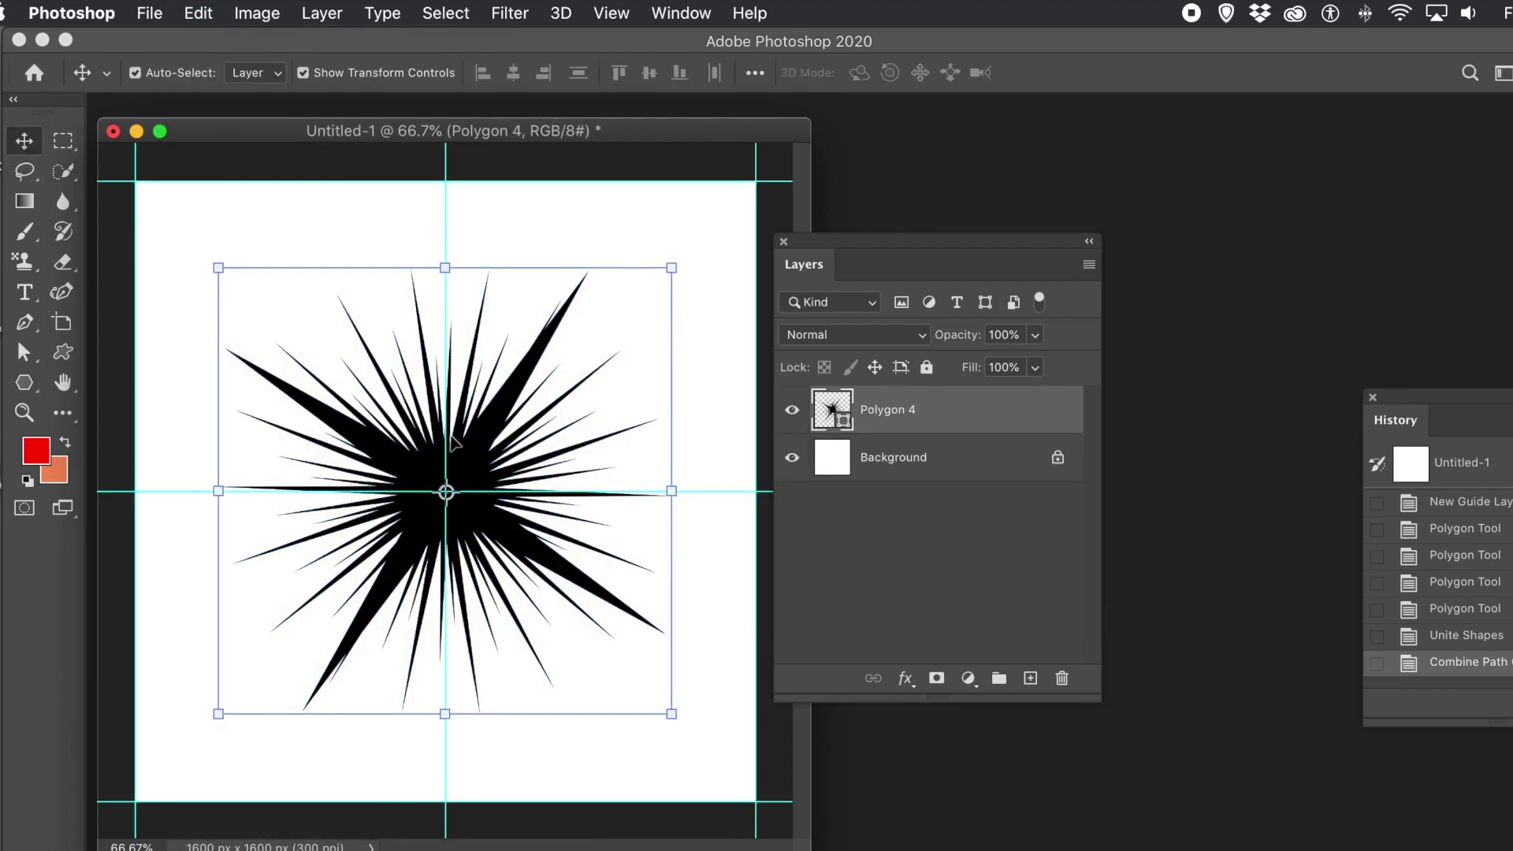
Nudge the starburst slightly left and set its fill to yellow.
{"action": "mouse_move", "coordinate": [480, 479]}
{"action": "left_mouse_down"}
{"action": "mouse_move", "coordinate": [547, 405]}
{"action": "mouse_move", "coordinate": [614, 436]}
{"action": "mouse_move", "coordinate": [523, 338]}
{"action": "mouse_move", "coordinate": [342, 312]}
{"action": "mouse_move", "coordinate": [330, 361]}
{"action": "mouse_move", "coordinate": [473, 440]}
{"action": "mouse_move", "coordinate": [460, 465]}
{"action": "left_mouse_up"}
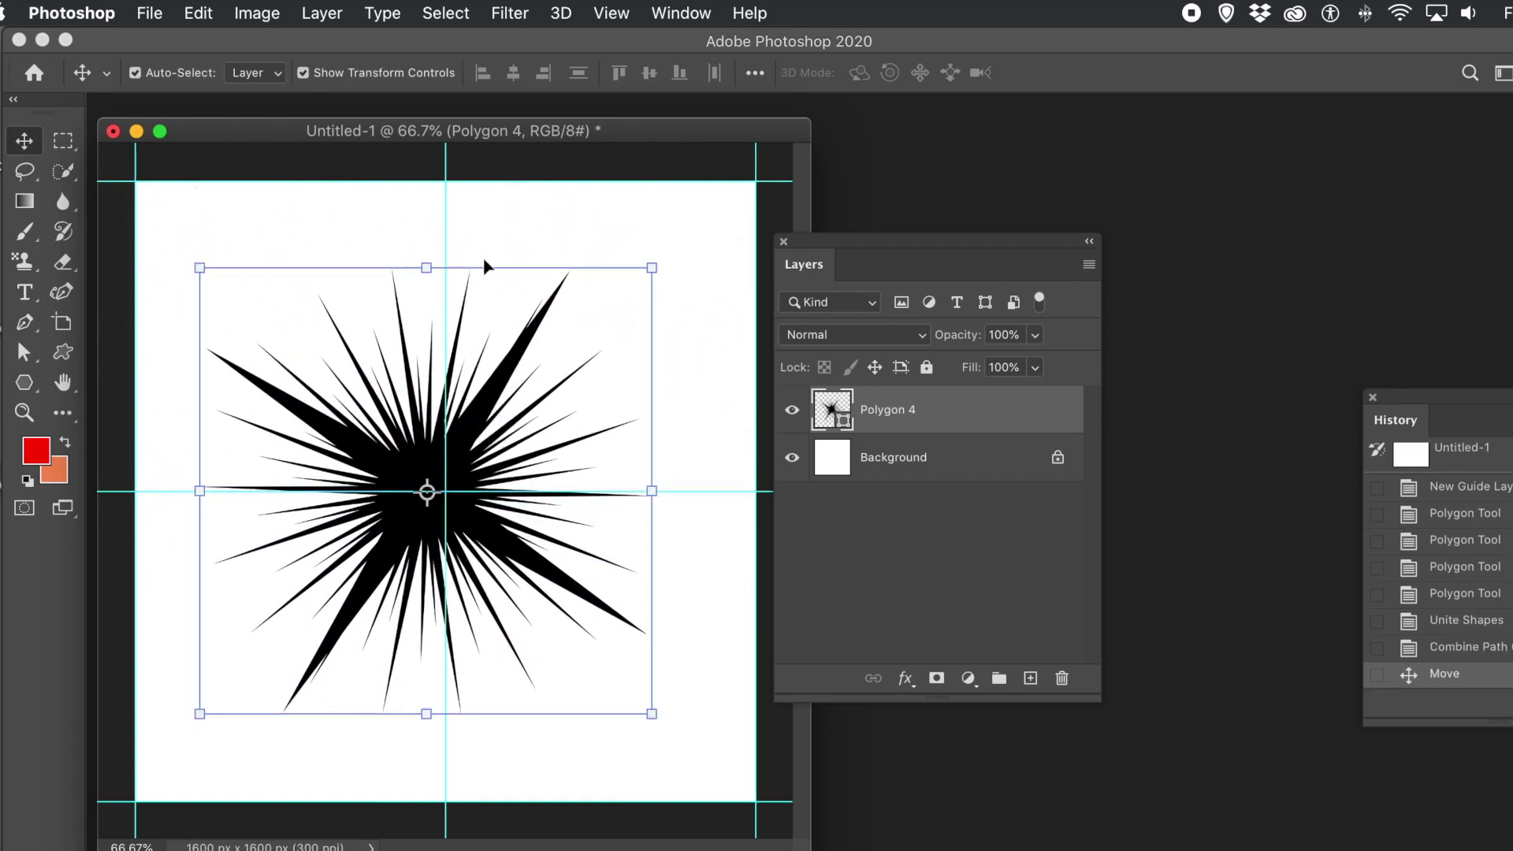
{"action": "left_click", "coordinate": [19, 386]}
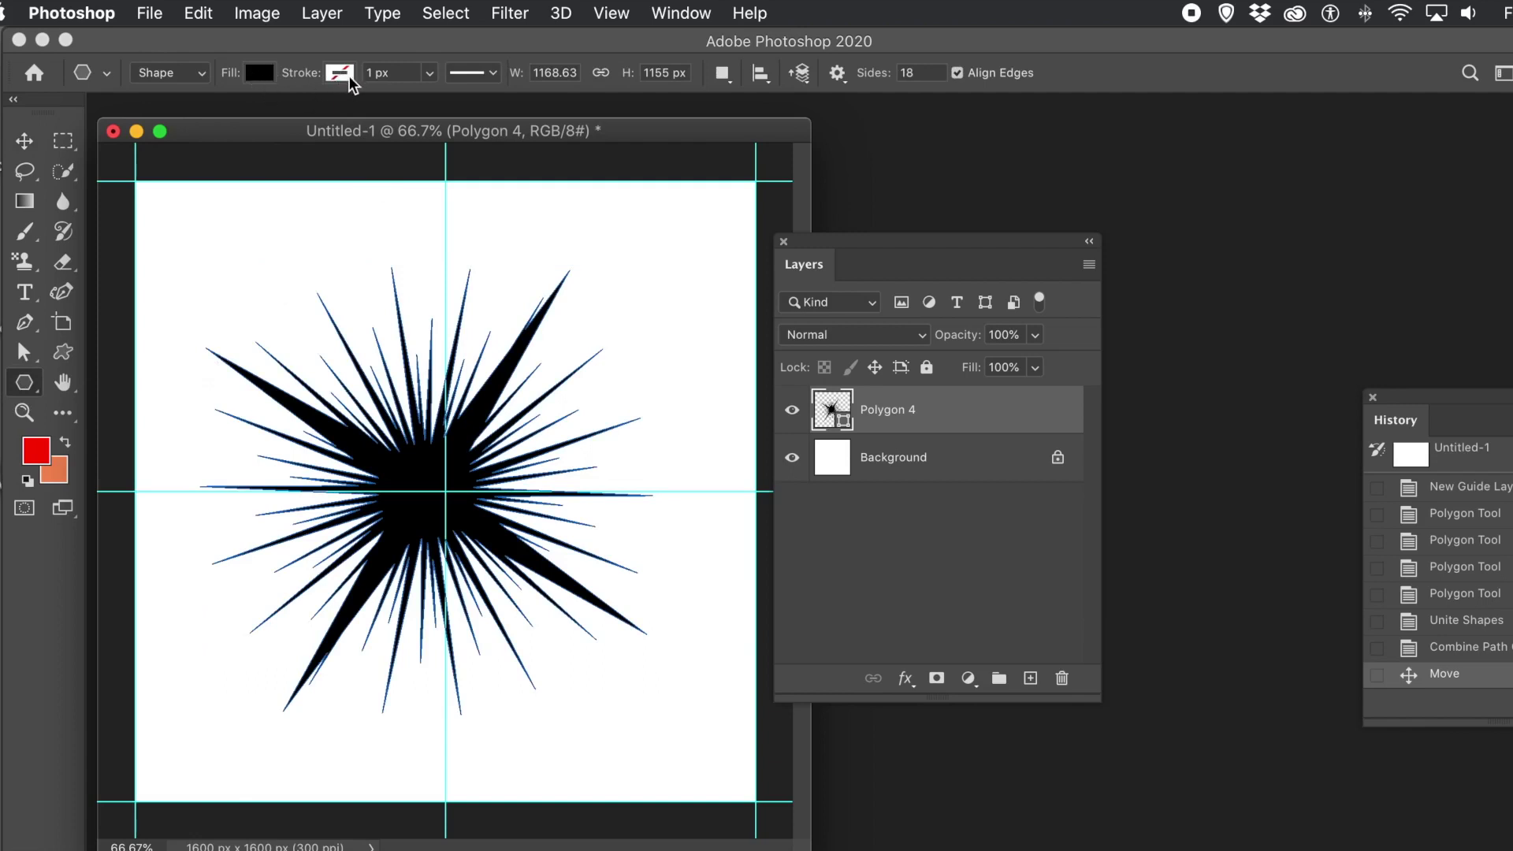
{"action": "left_click", "coordinate": [258, 73]}
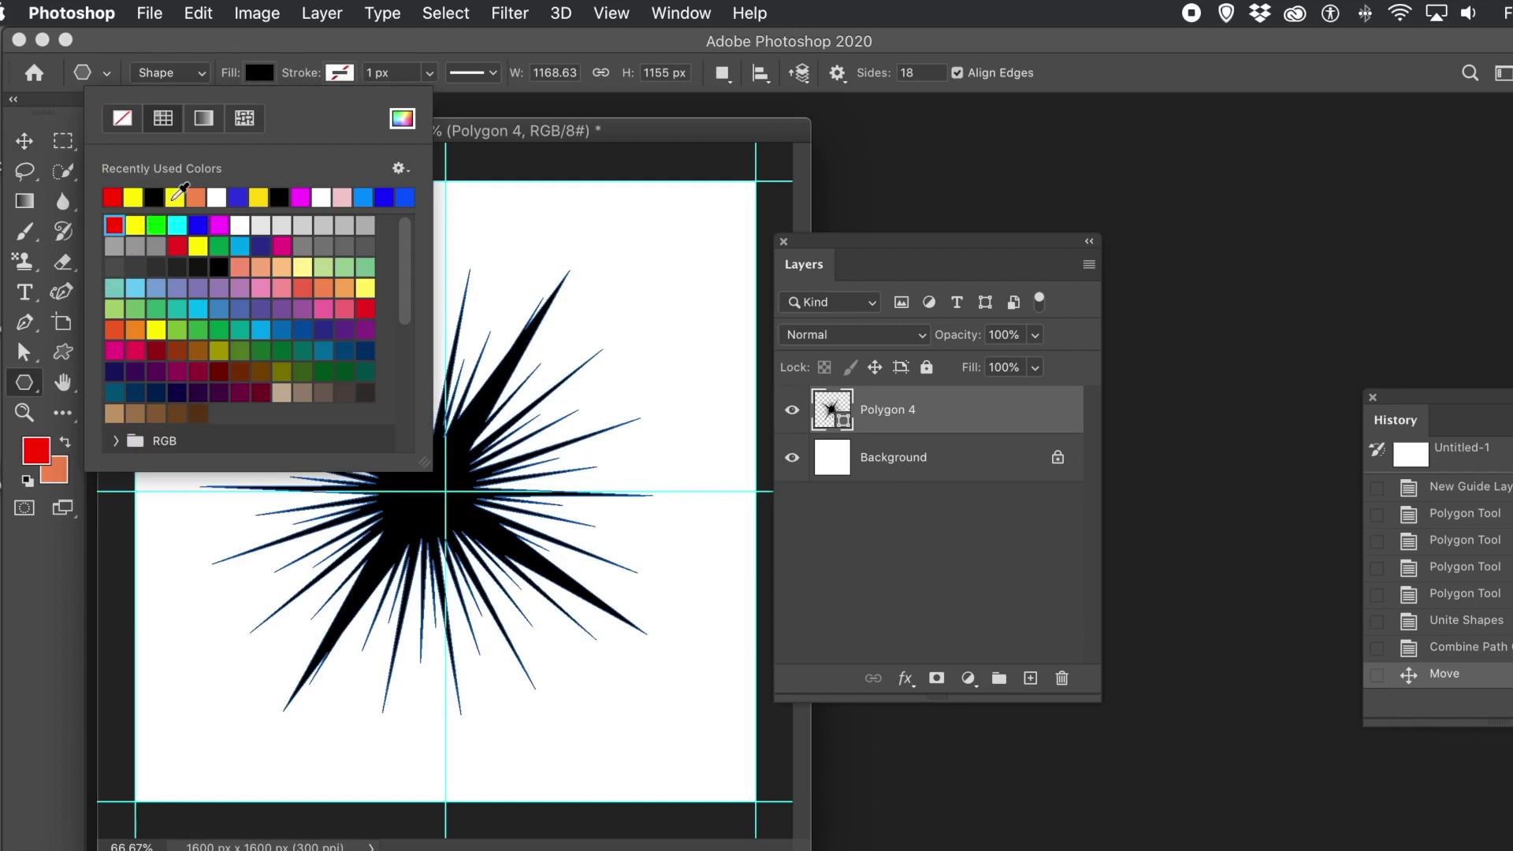
{"action": "left_click", "coordinate": [175, 197]}
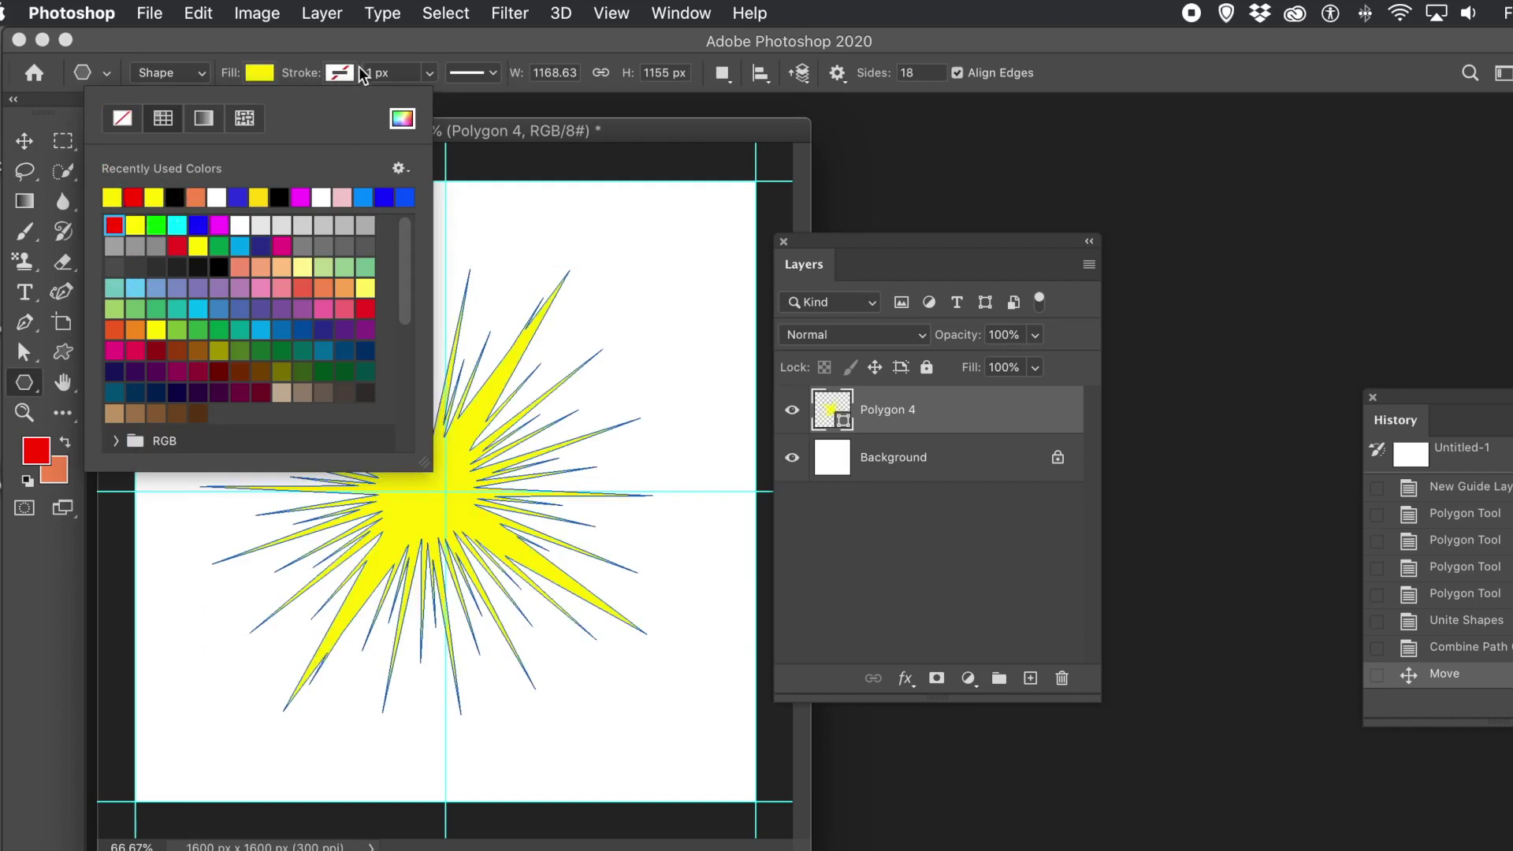
{"action": "left_click", "coordinate": [373, 55]}
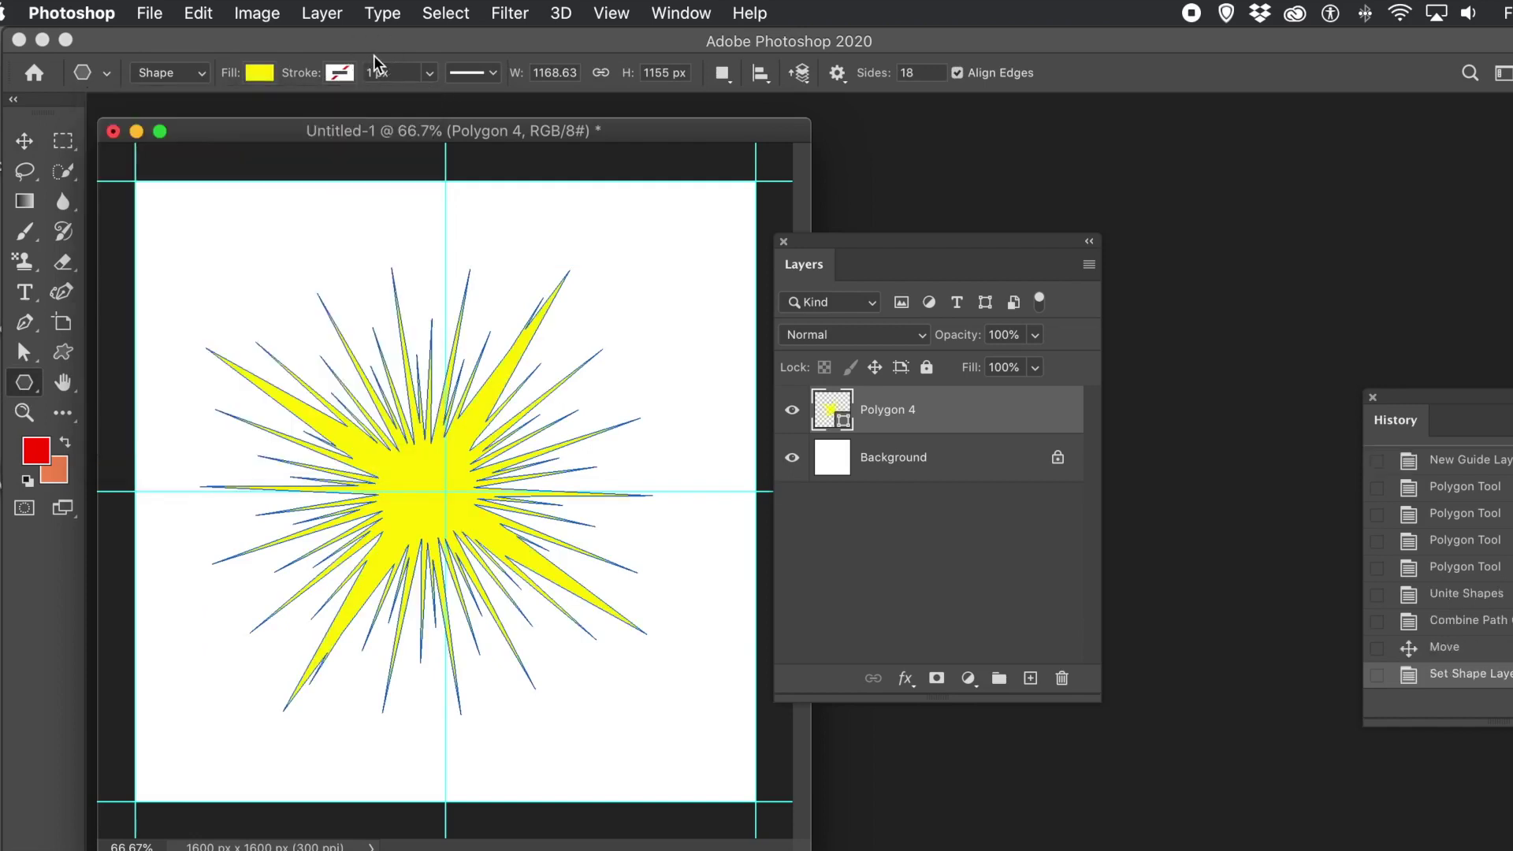
Set the starburst's black stroke width to about 7.41 px.
{"action": "left_click", "coordinate": [428, 75]}
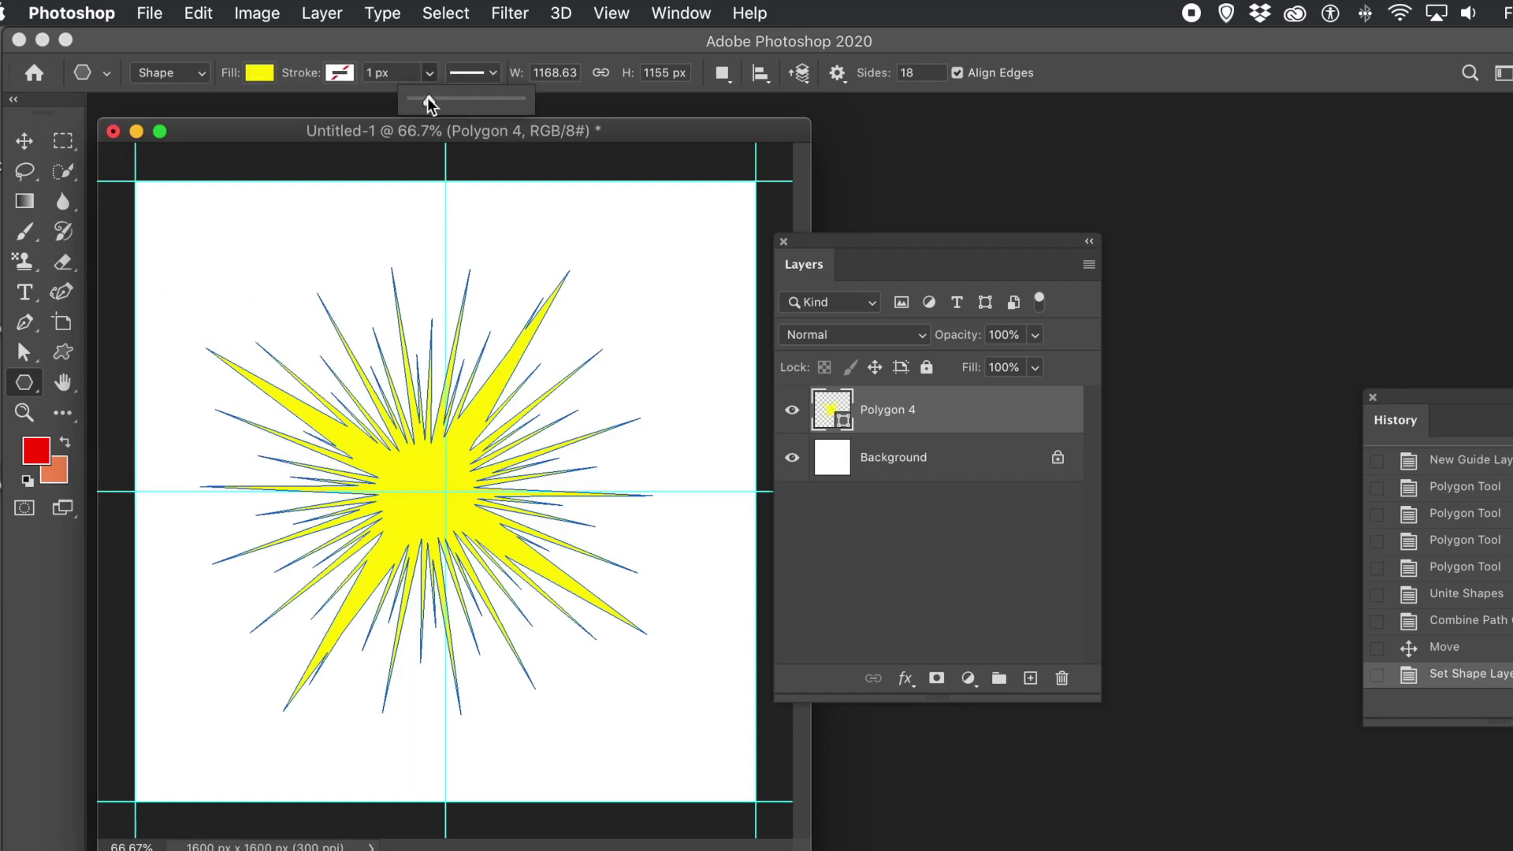
{"action": "left_click_drag", "start_coordinate": [428, 97], "coordinate": [440, 97]}
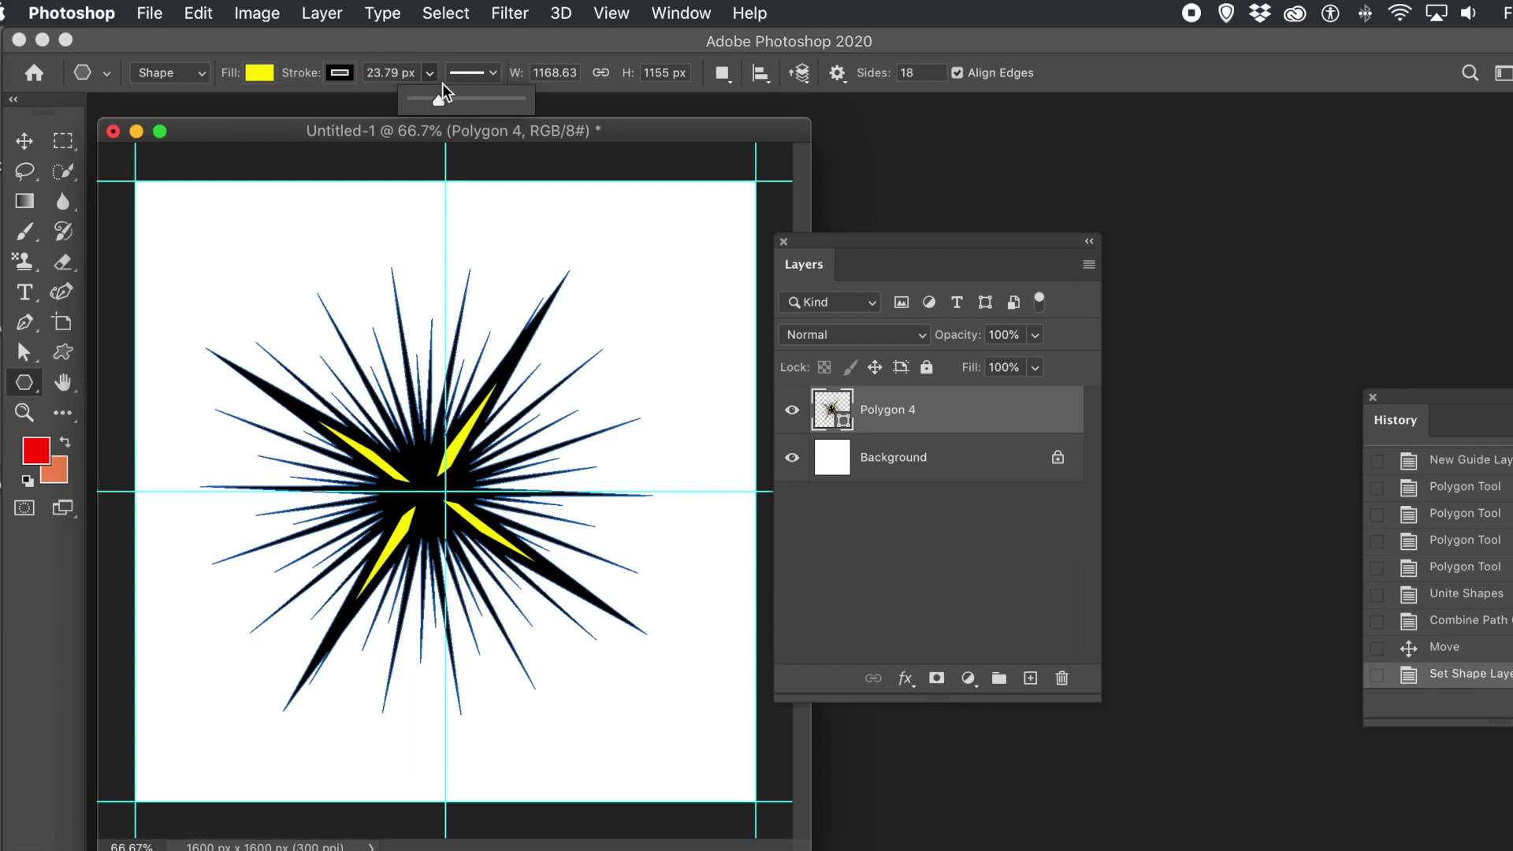
{"action": "left_click_drag", "start_coordinate": [434, 96], "coordinate": [432, 96]}
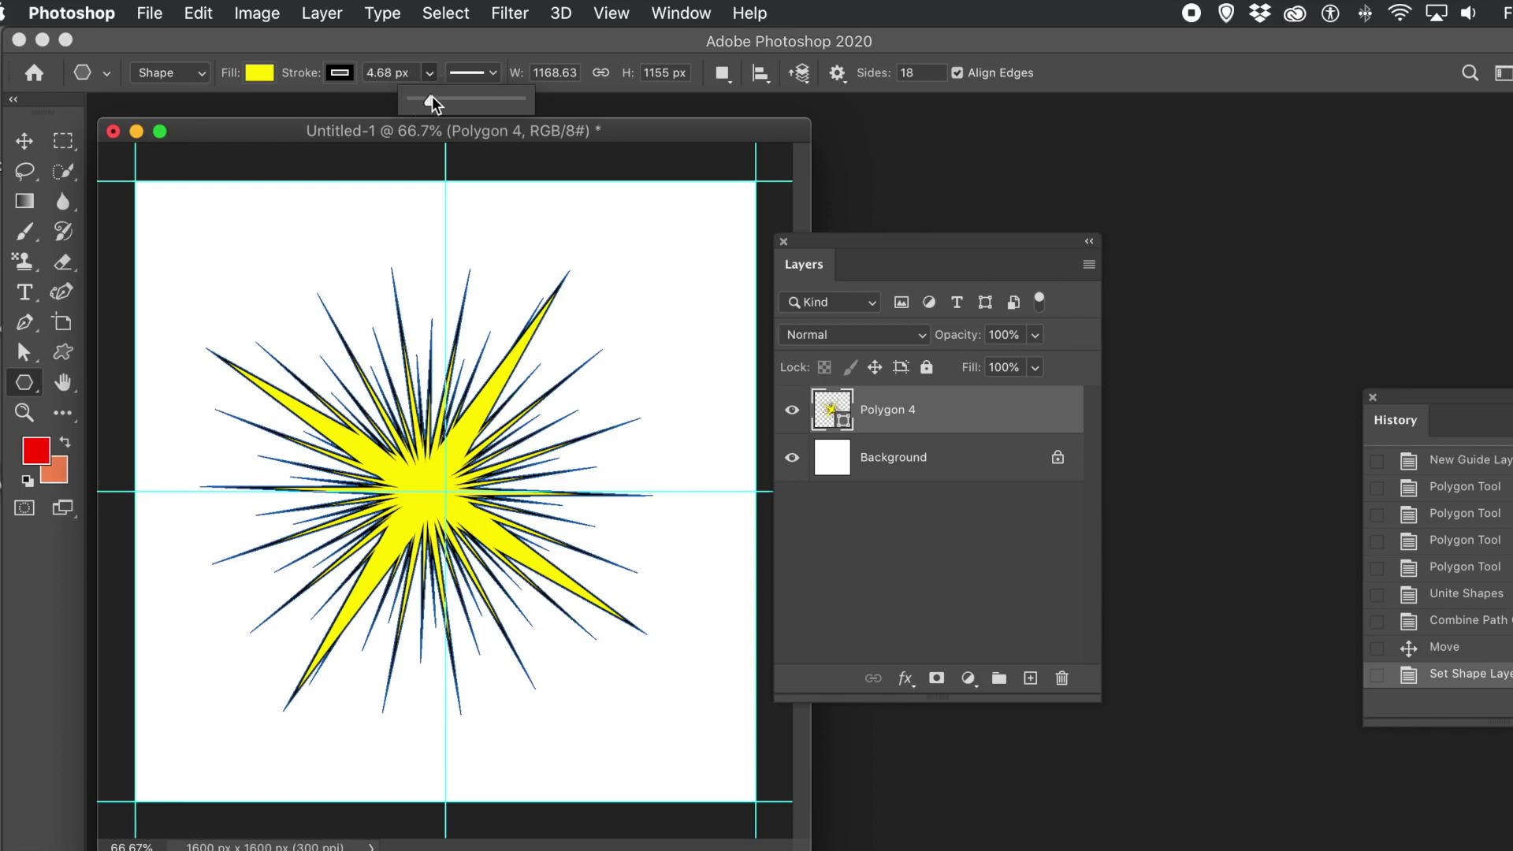
{"action": "left_click_drag", "start_coordinate": [433, 96], "coordinate": [433, 97]}
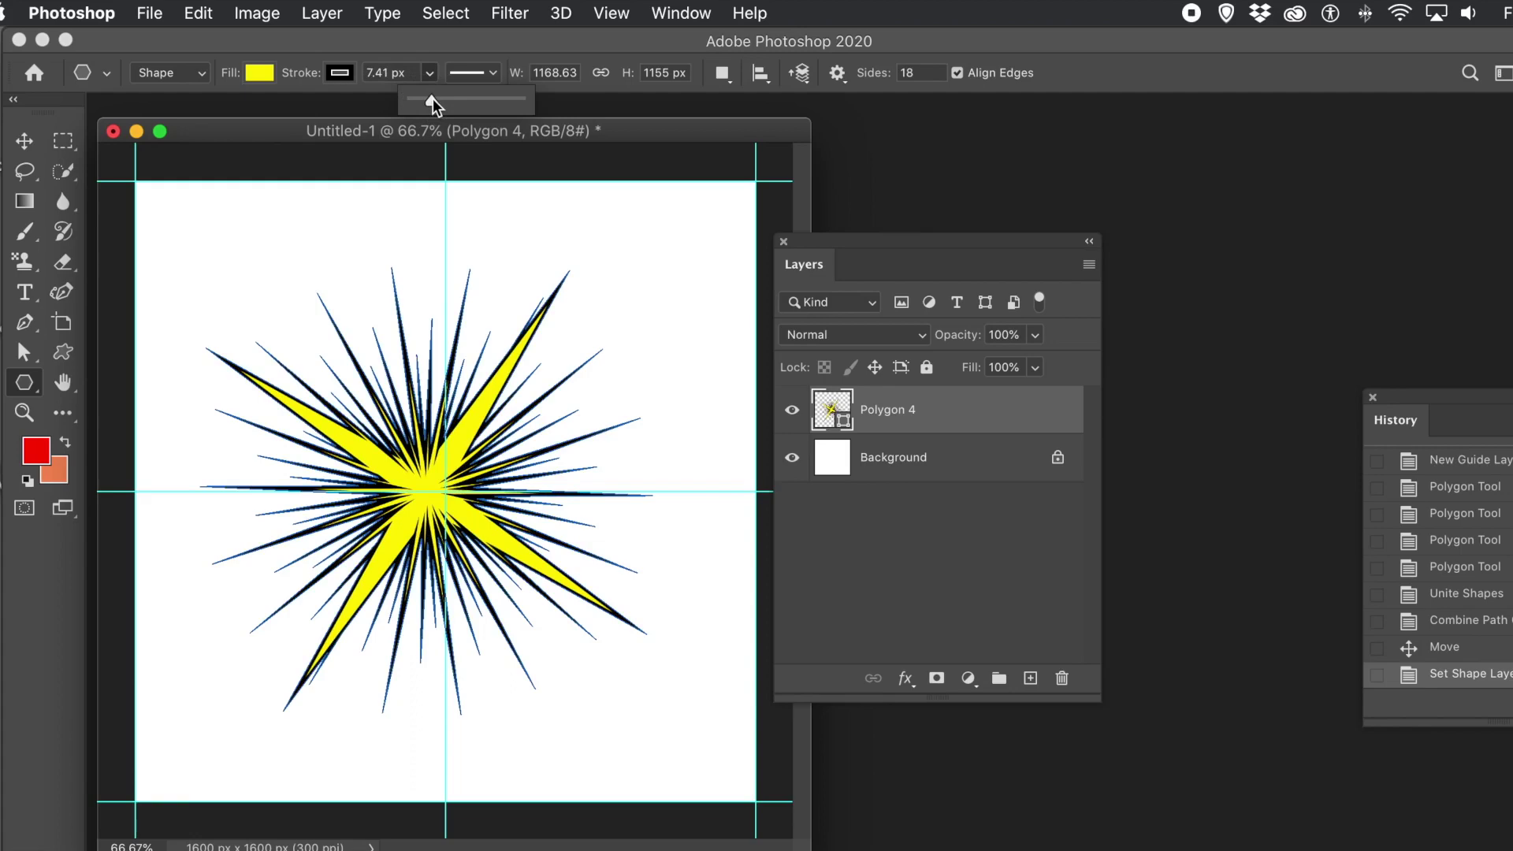
{"action": "left_click", "coordinate": [23, 142]}
Shift the starburst up-left and add a drop shadow offset down-right at 69% opacity.
{"action": "left_click", "coordinate": [285, 224]}
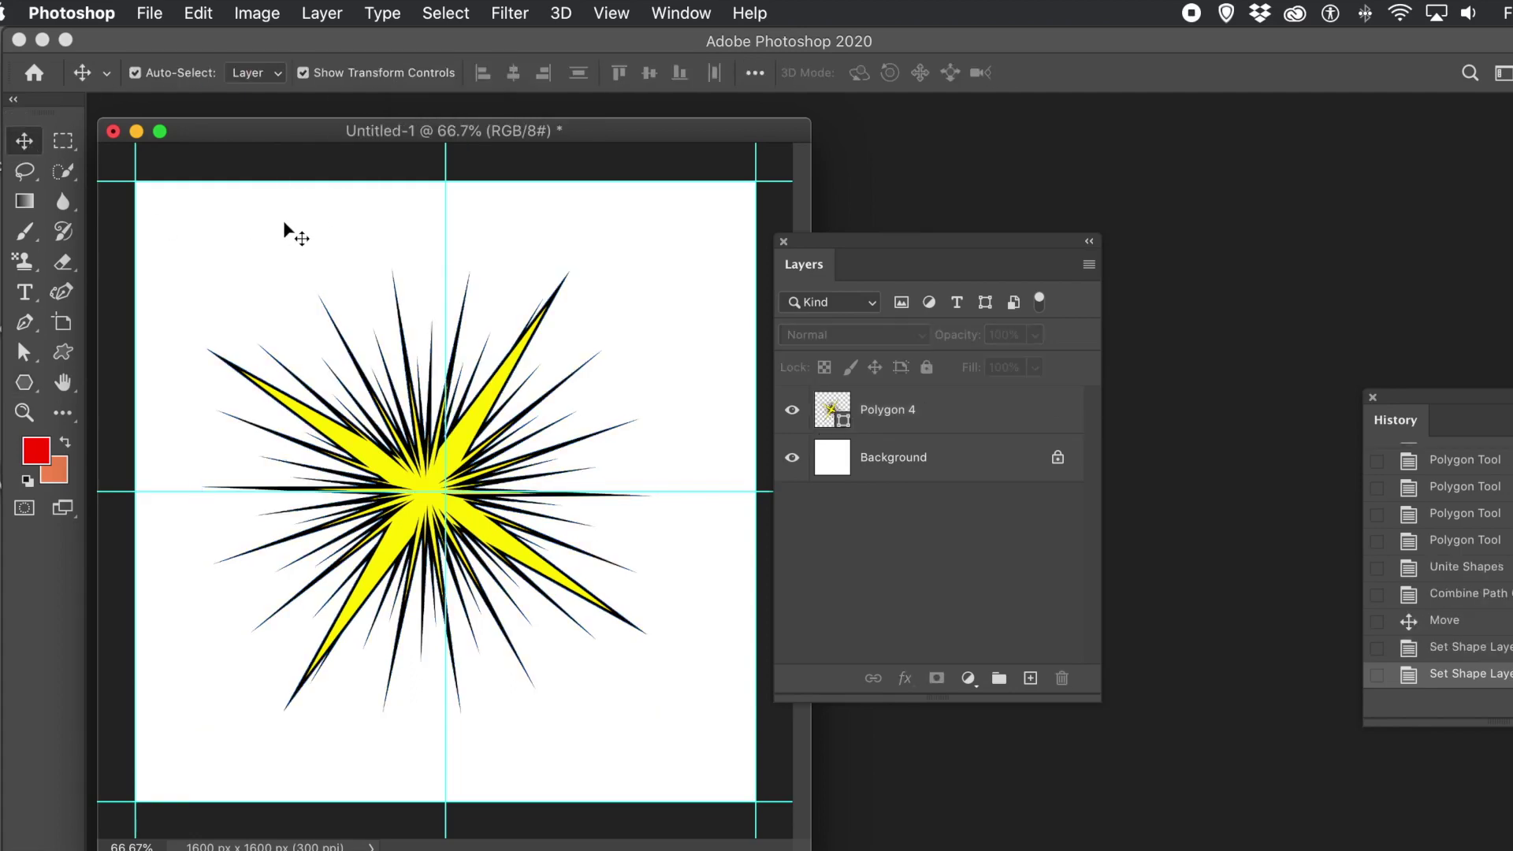
{"action": "left_click_drag", "start_coordinate": [467, 418], "coordinate": [443, 388]}
{"action": "left_click", "coordinate": [315, 14]}
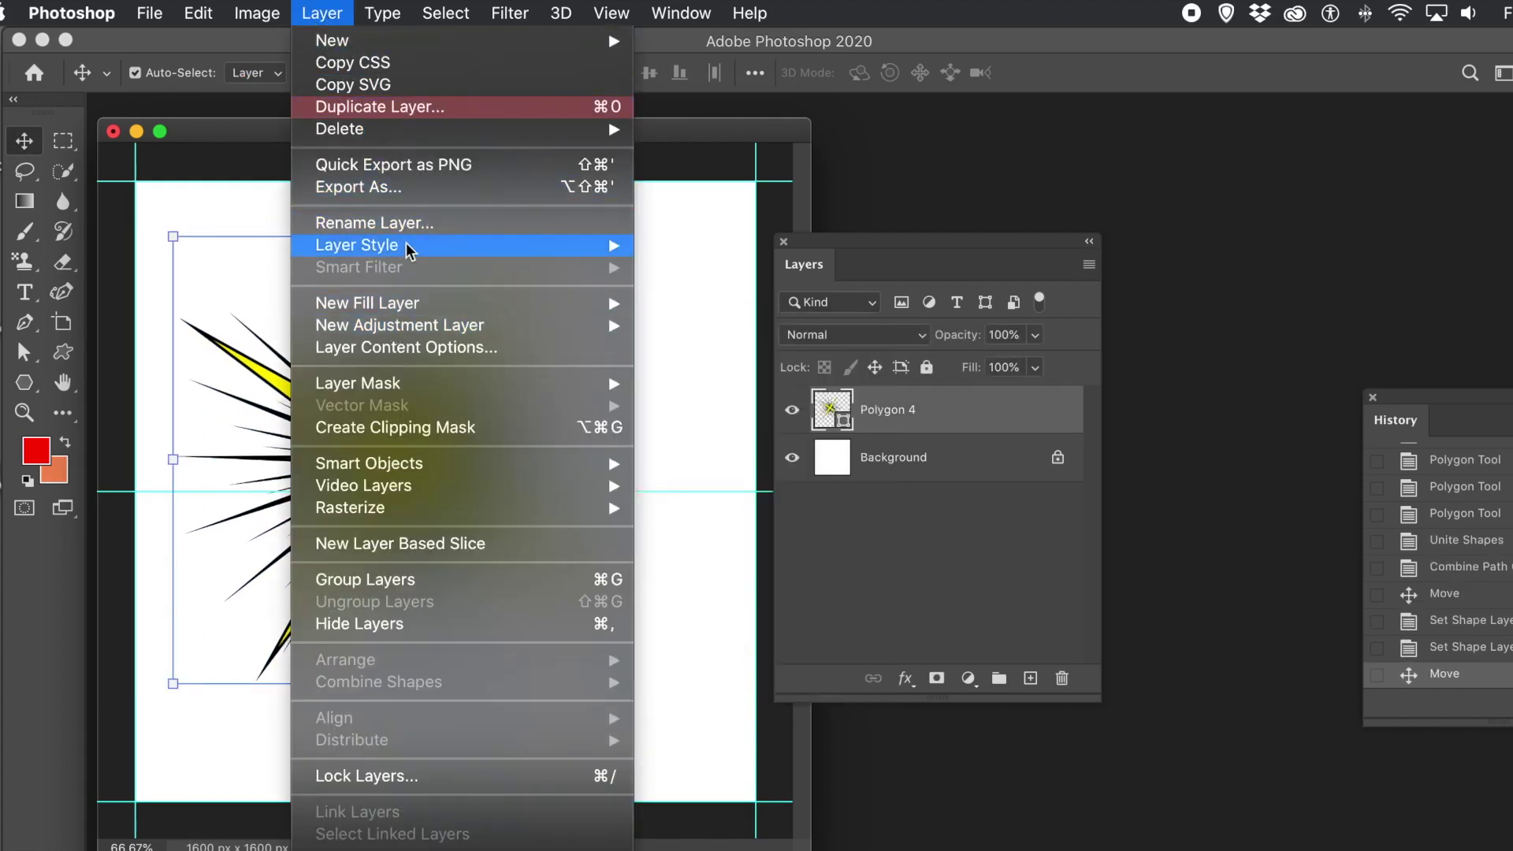
{"action": "mouse_move", "coordinate": [447, 246]}
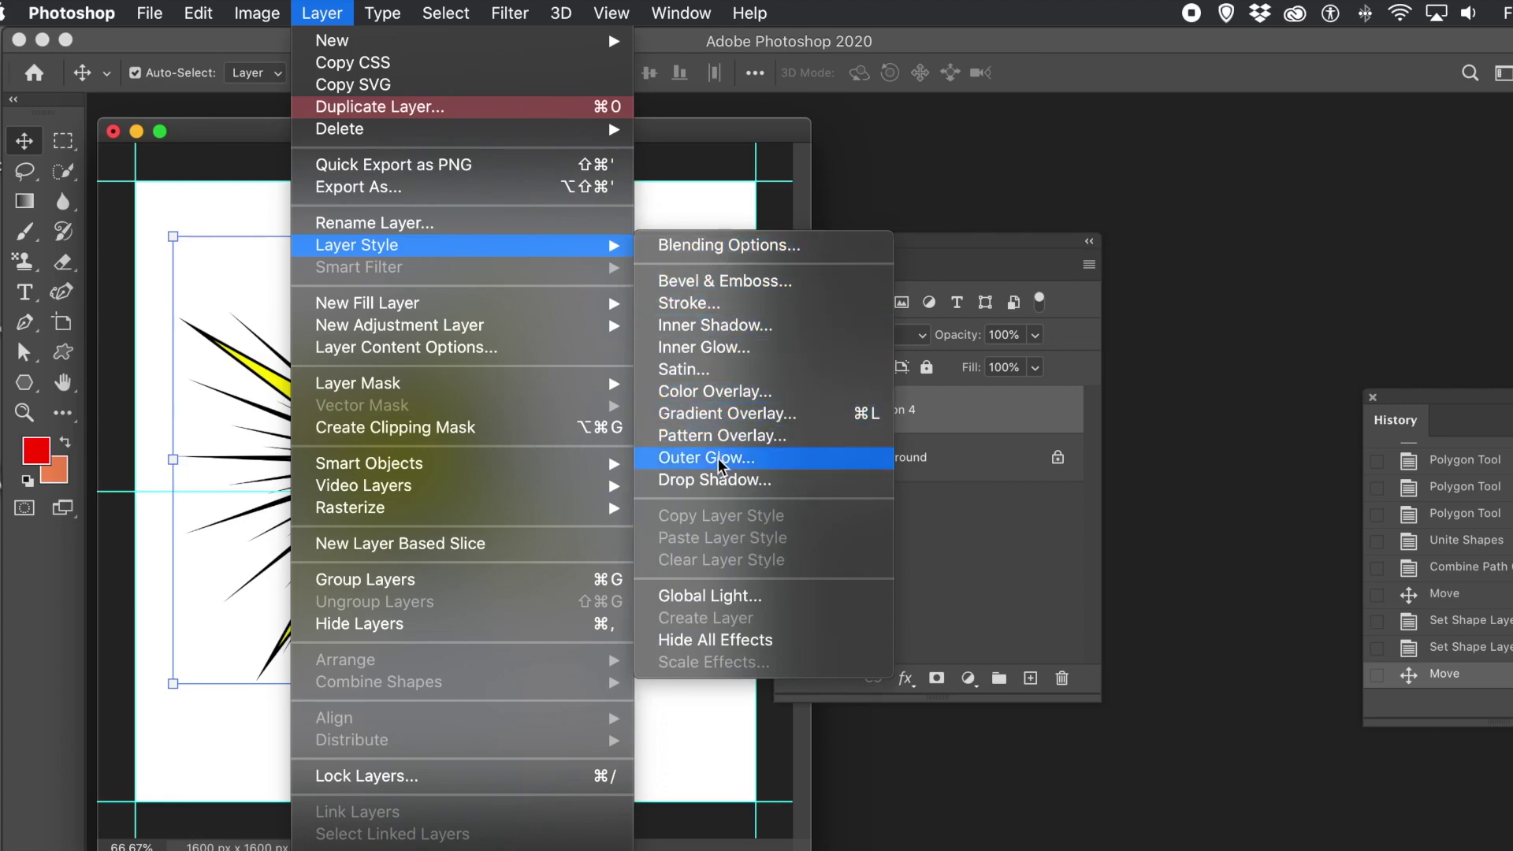
{"action": "left_click", "coordinate": [719, 479]}
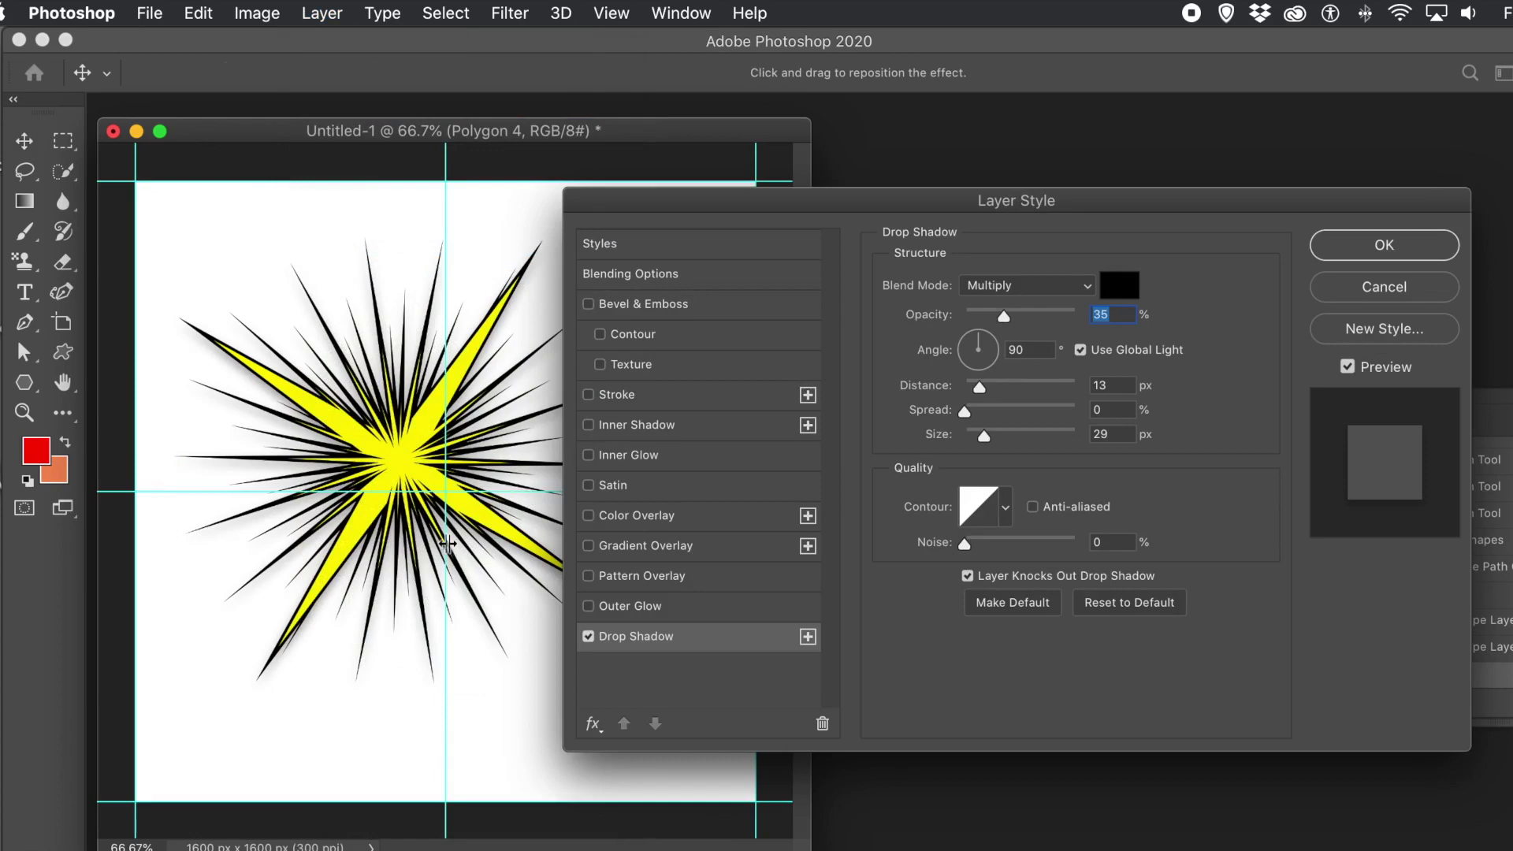
{"action": "left_click_drag", "start_coordinate": [445, 535], "coordinate": [475, 565]}
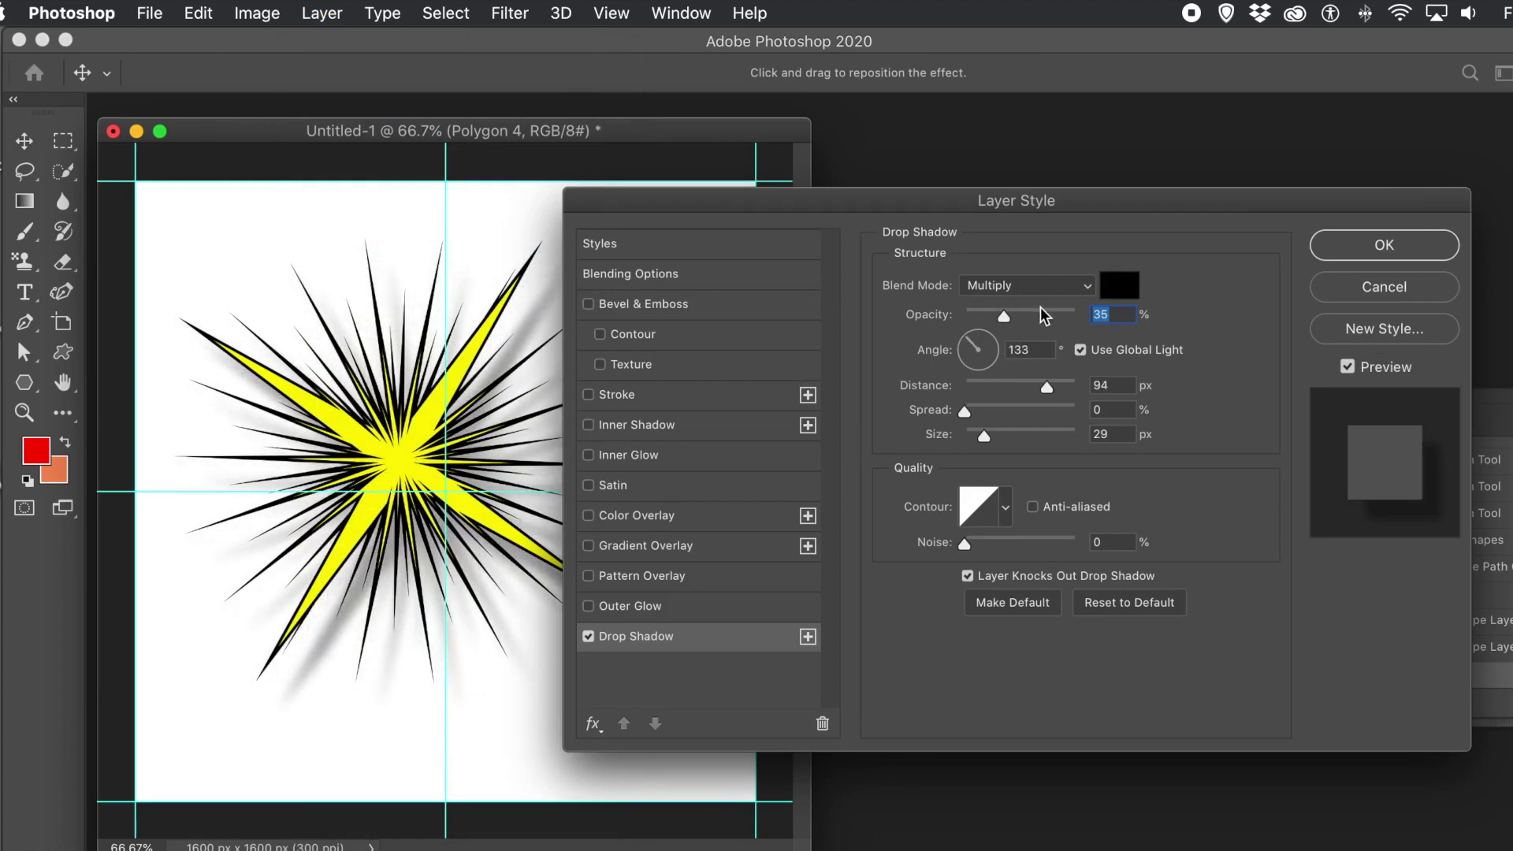
{"action": "left_click_drag", "start_coordinate": [1009, 315], "coordinate": [1030, 317]}
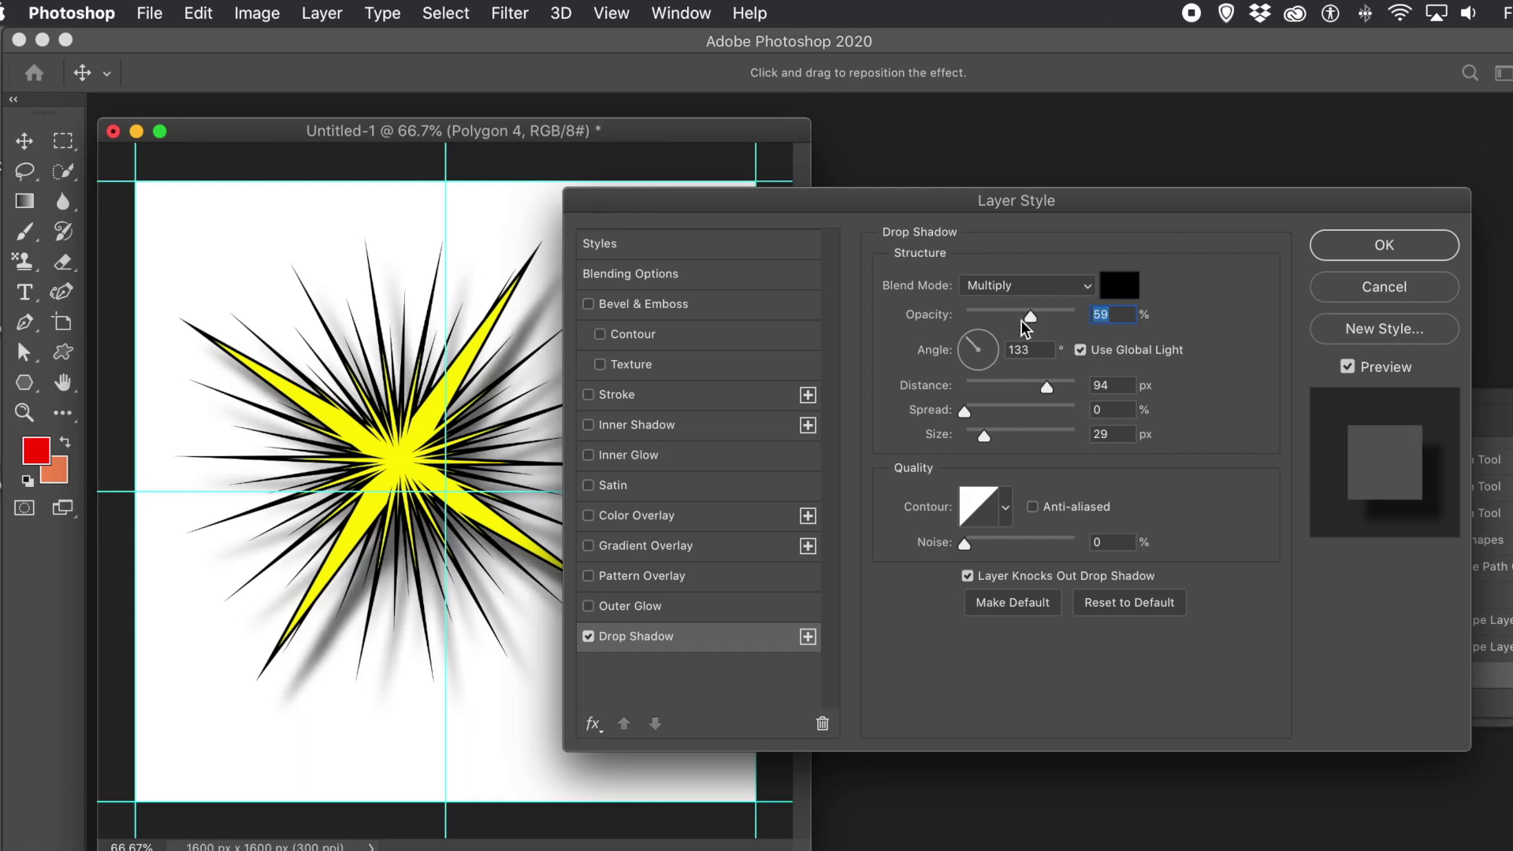
Enable Gradient Overlay and Bevel & Emboss with 240% depth, then apply the layer styles.
{"action": "left_click", "coordinate": [589, 546]}
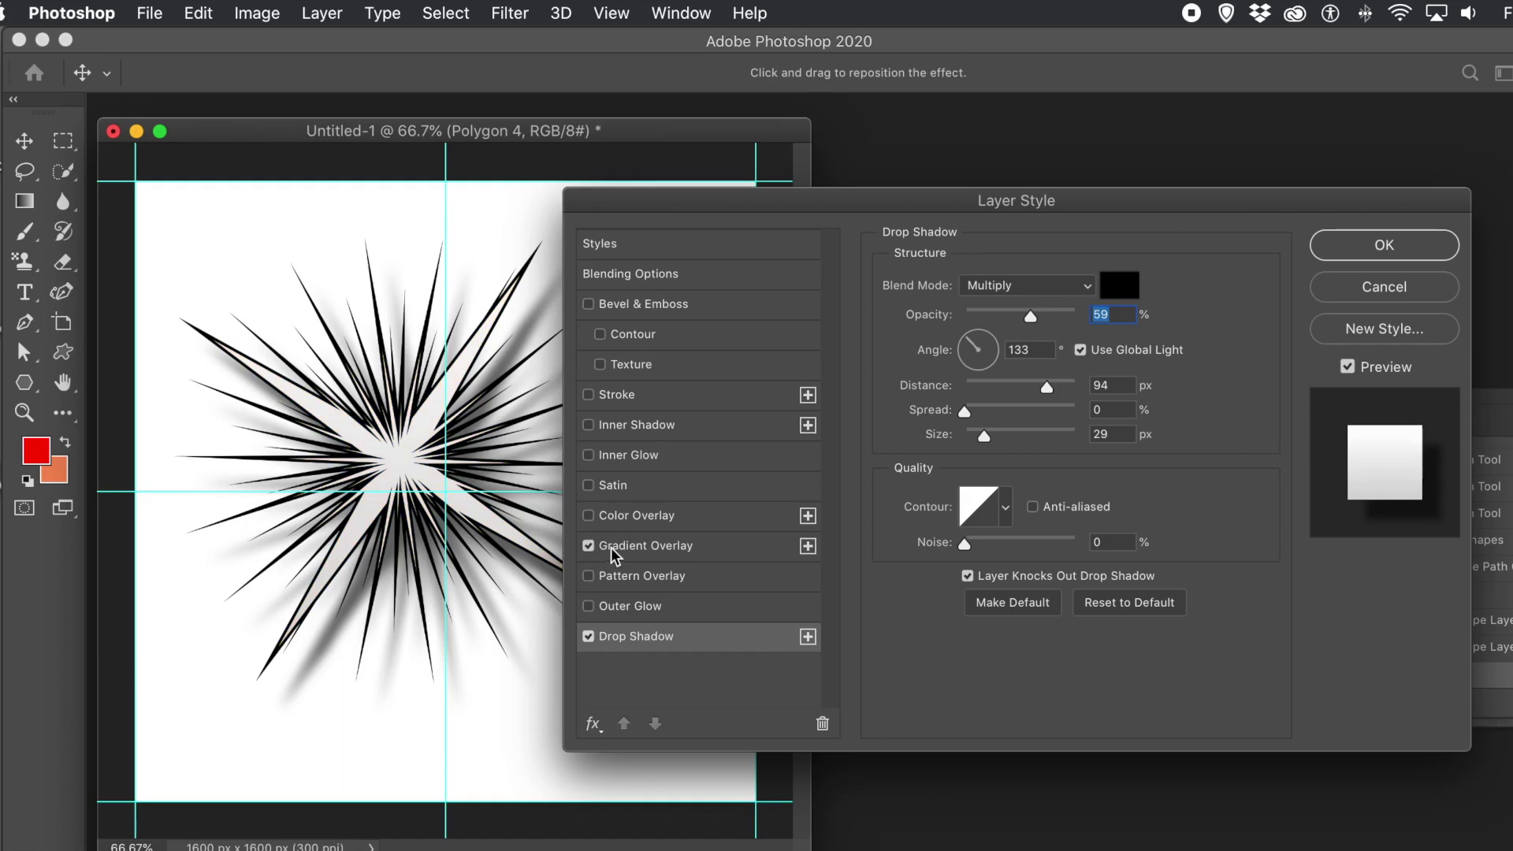
{"action": "left_click", "coordinate": [611, 547]}
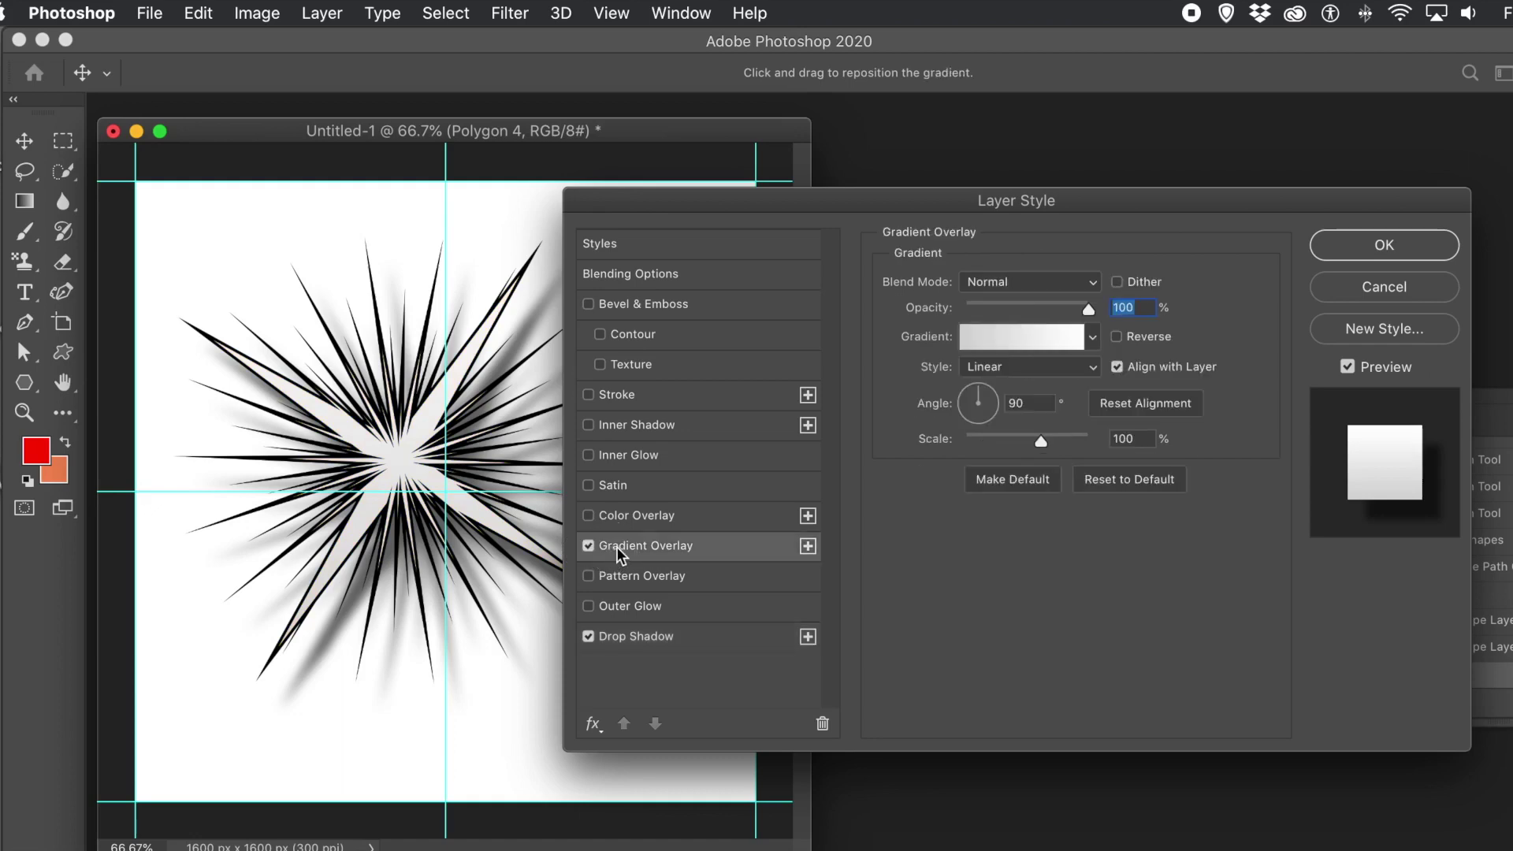
{"action": "left_click", "coordinate": [589, 304]}
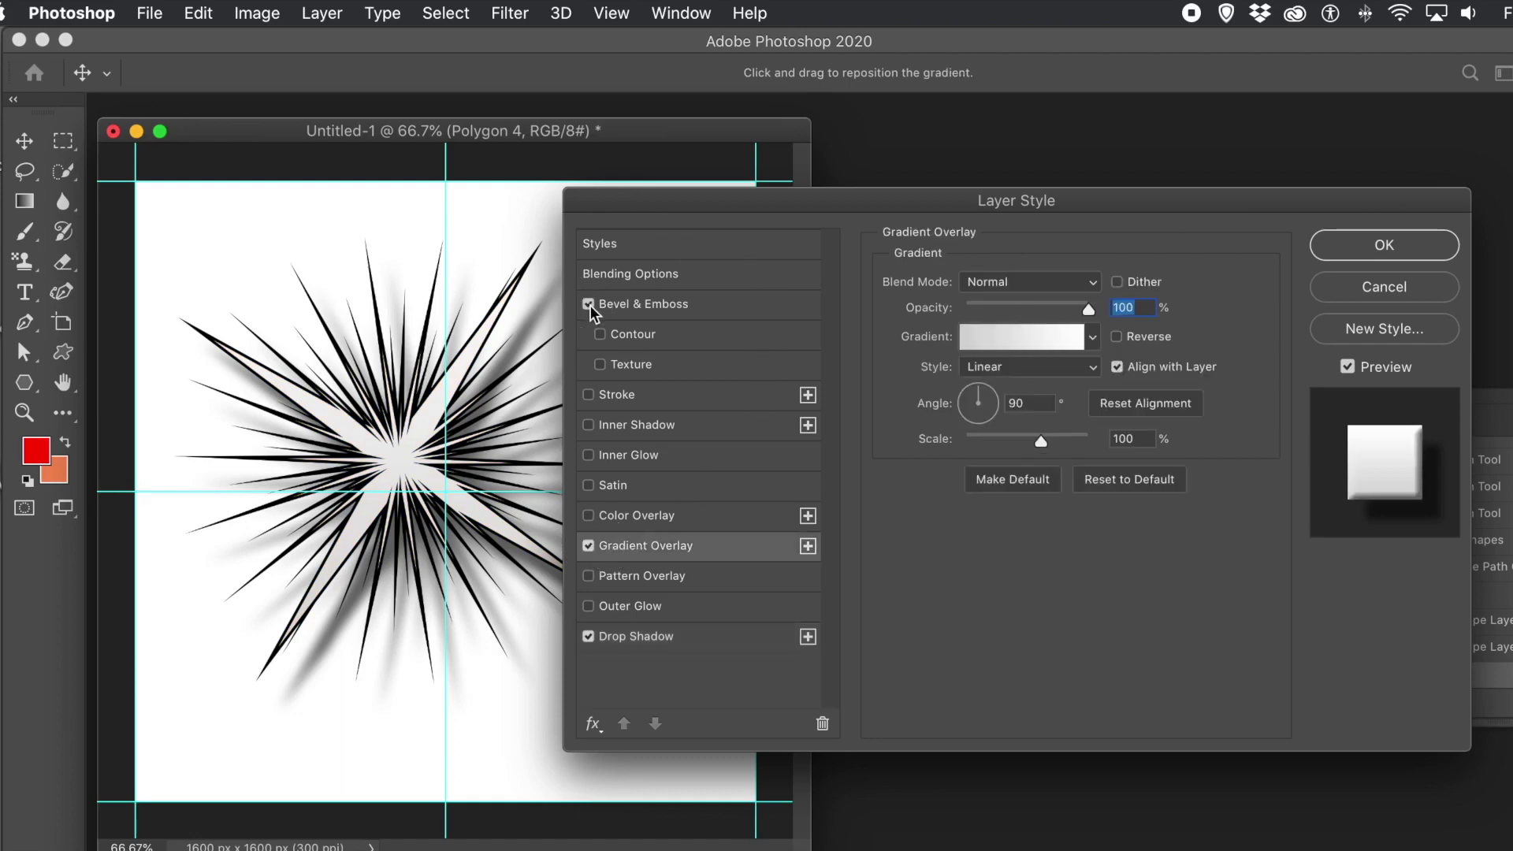
{"action": "left_click", "coordinate": [646, 305]}
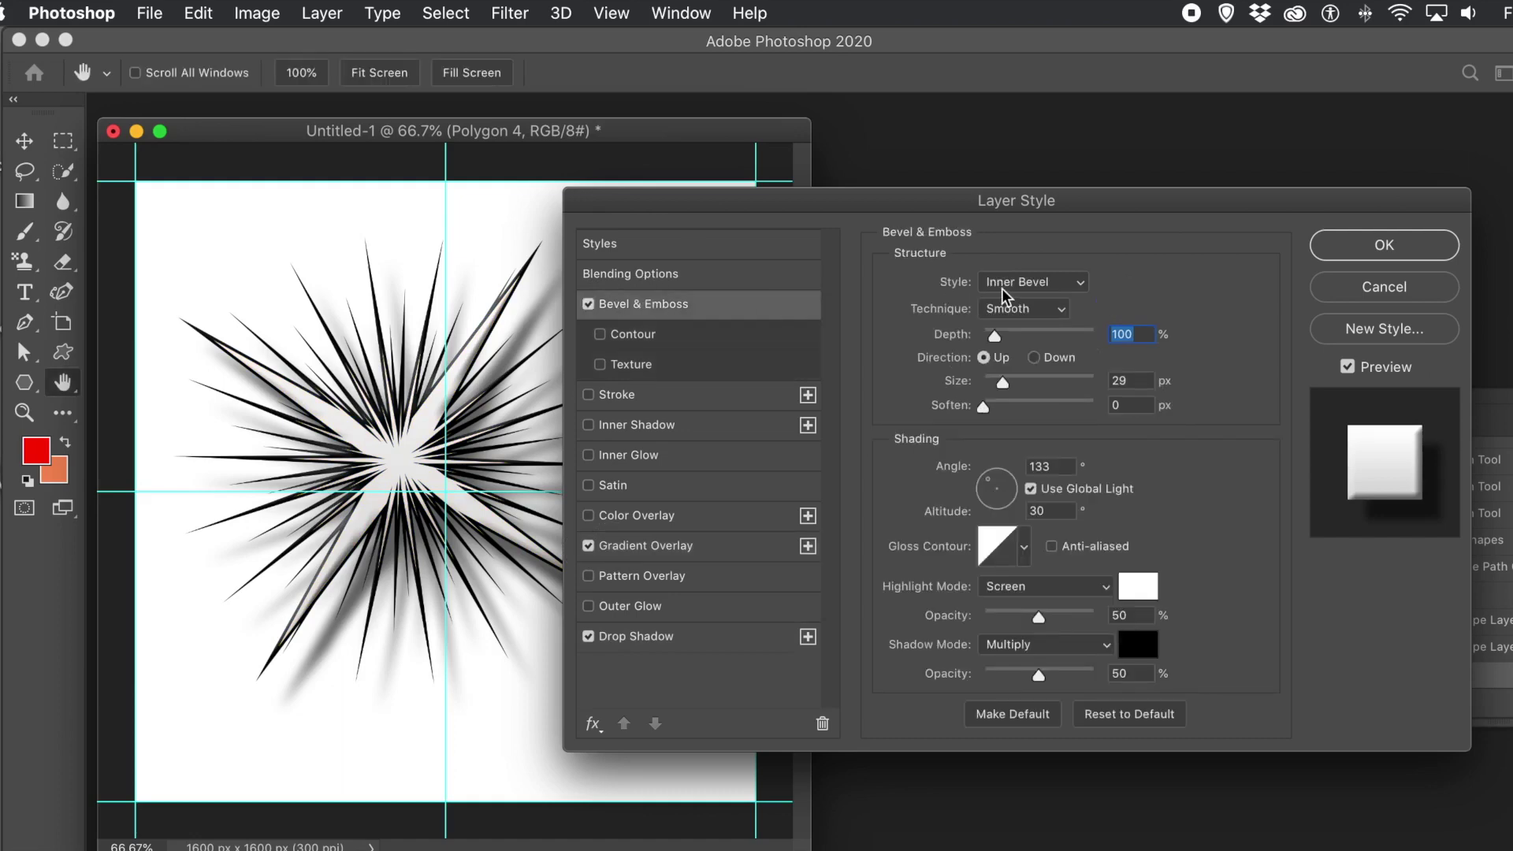
{"action": "left_click_drag", "start_coordinate": [995, 337], "coordinate": [1010, 383]}
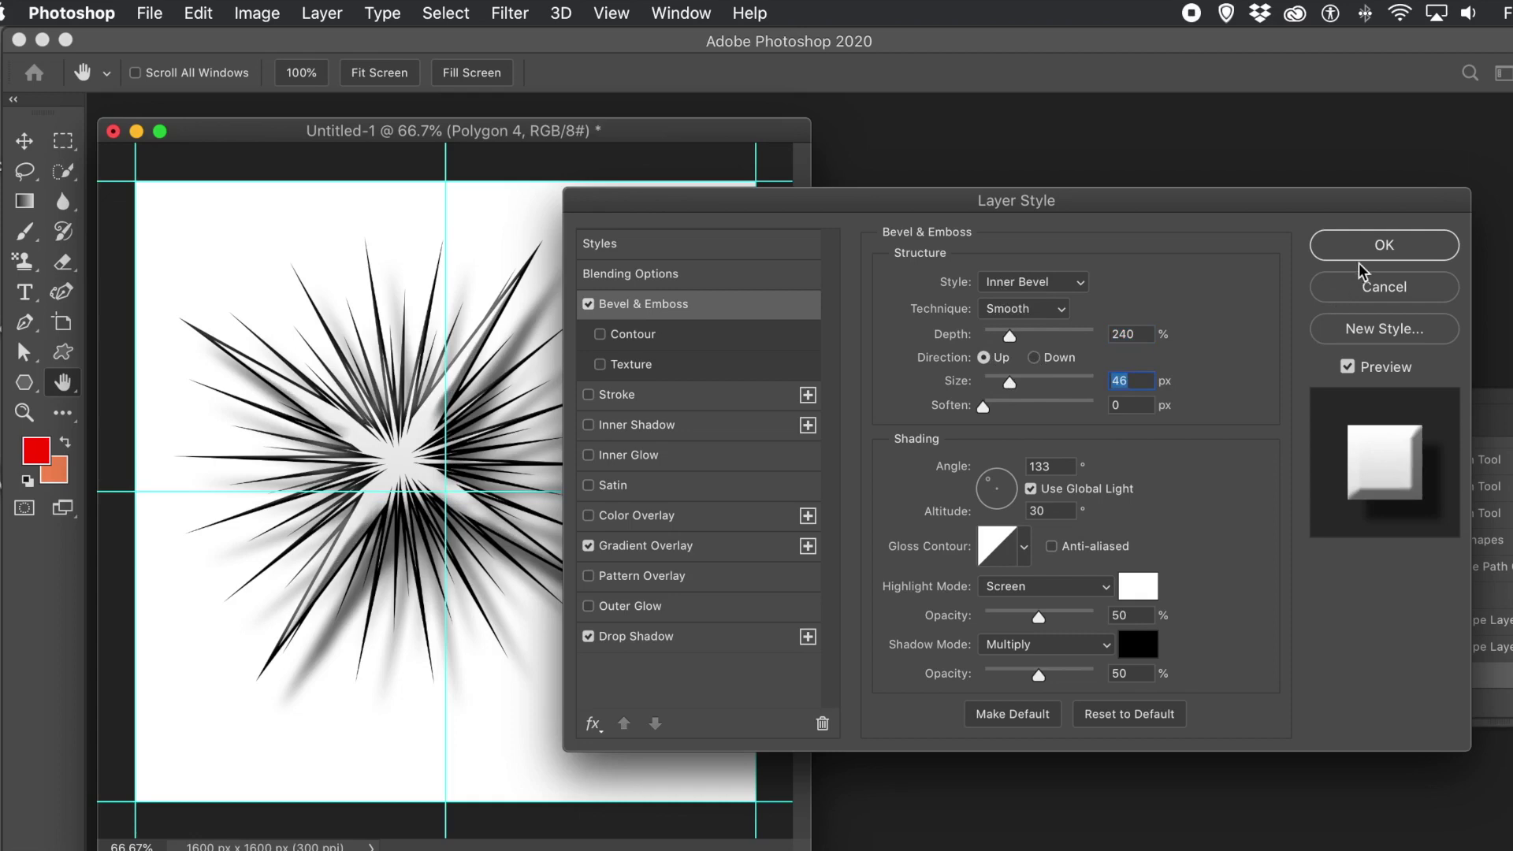
{"action": "left_click", "coordinate": [1384, 245]}
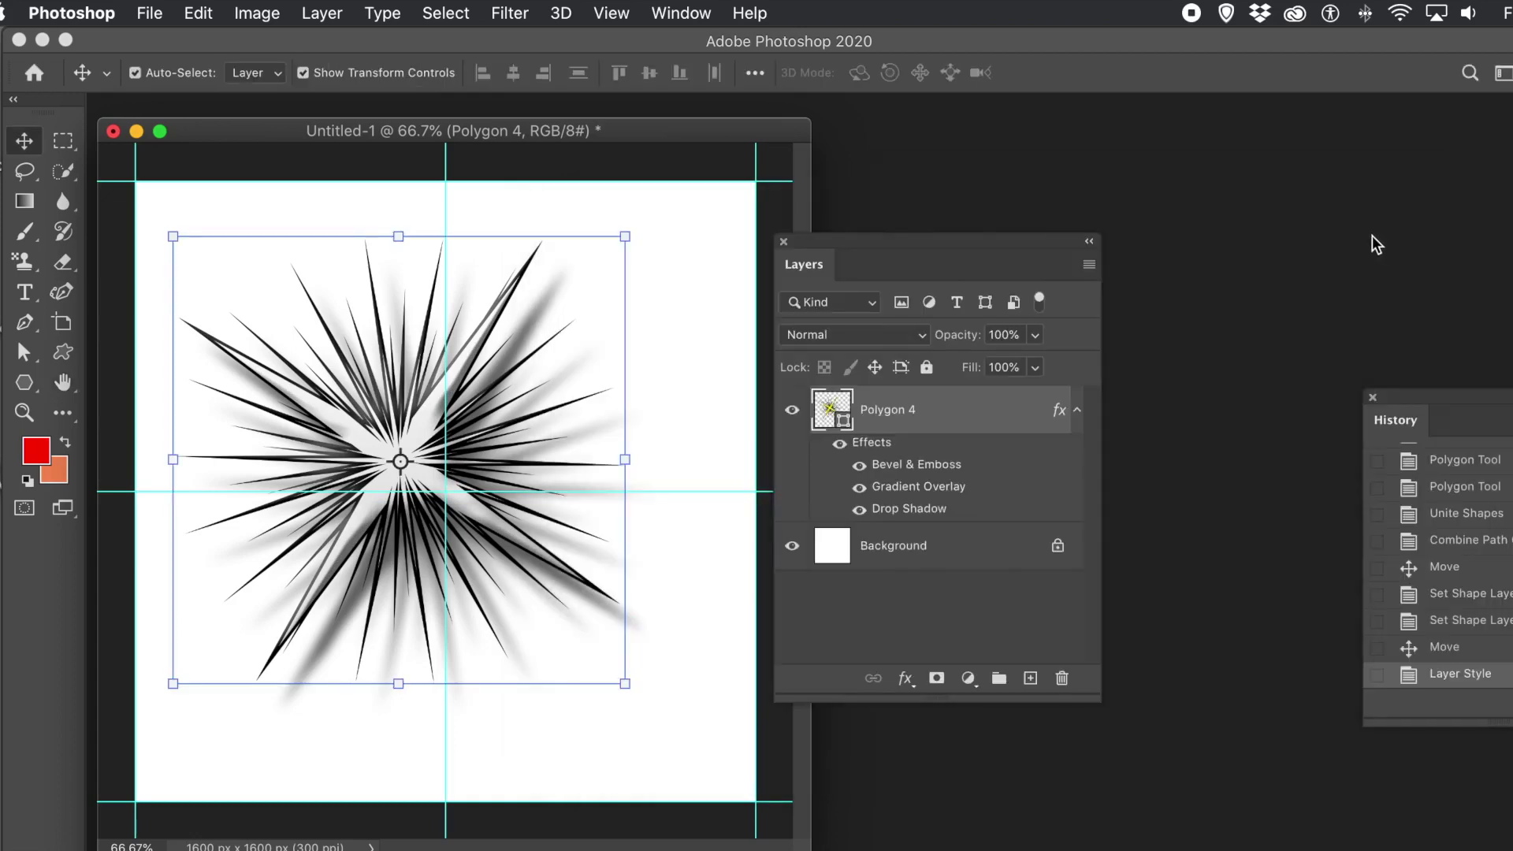